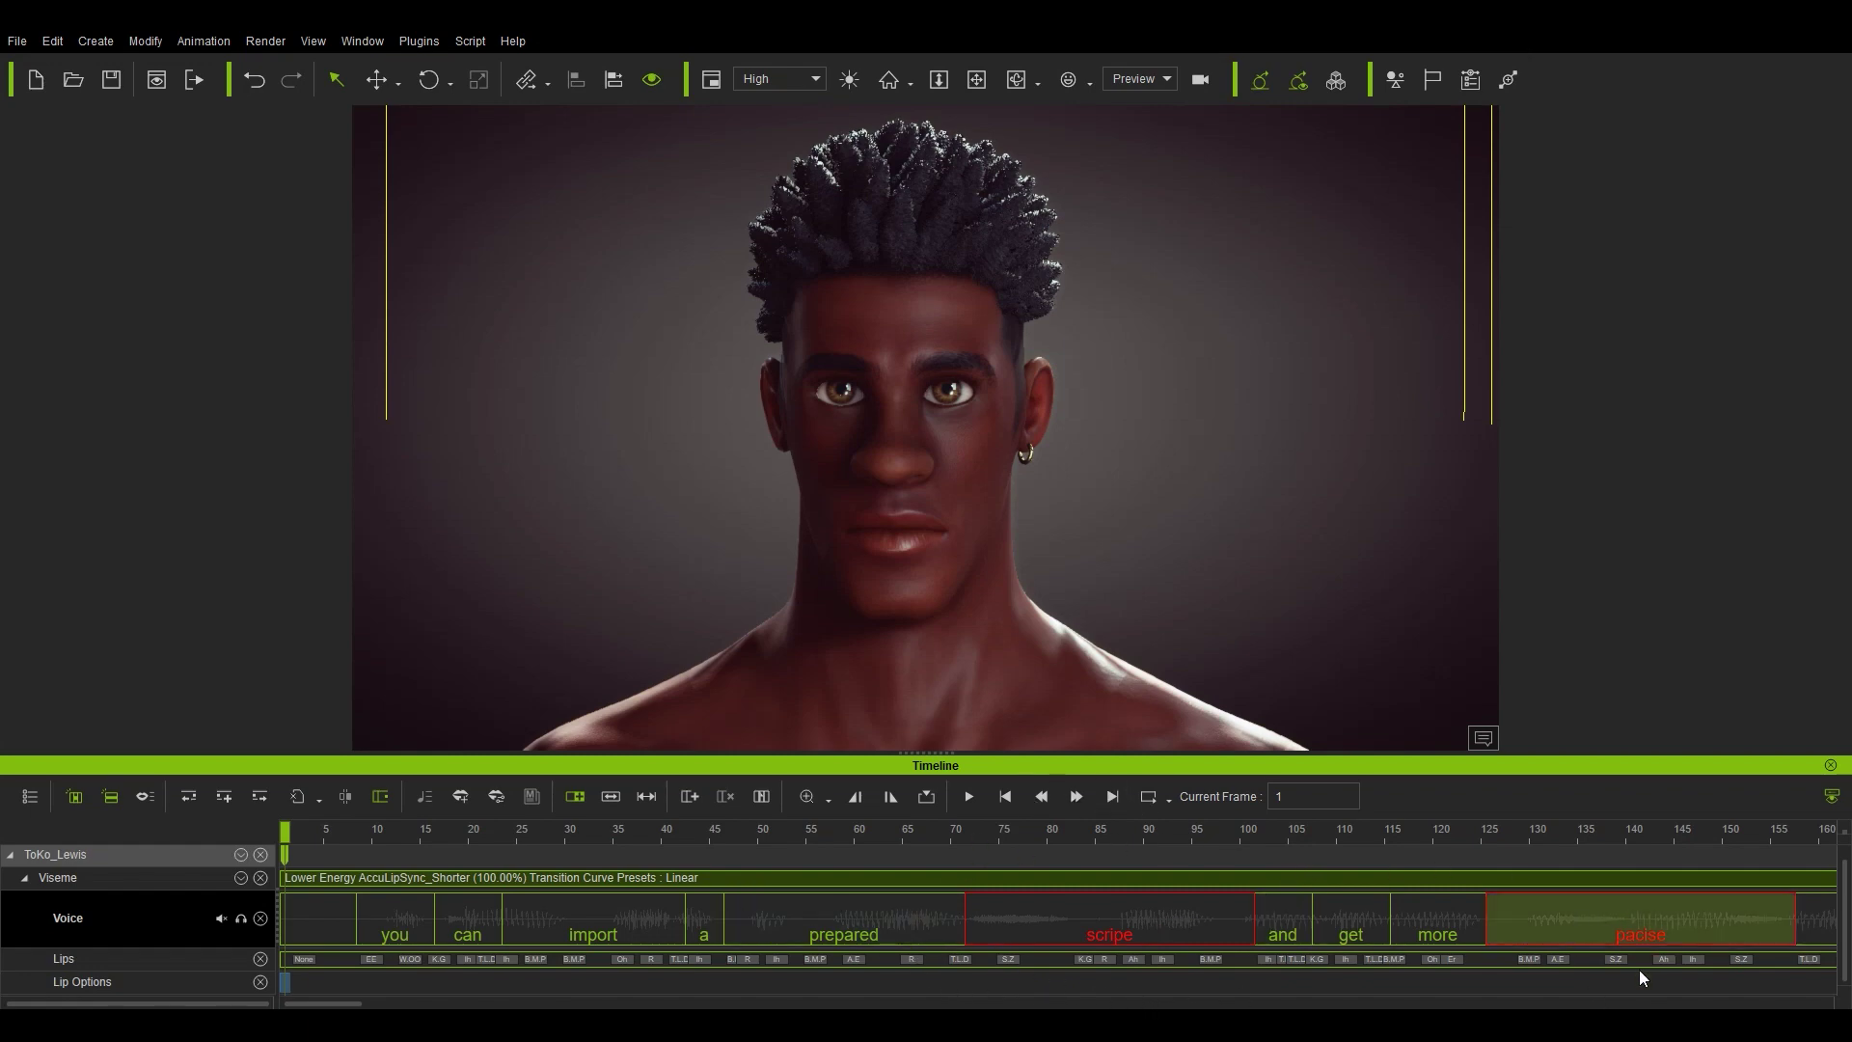
# Examine the words recognized along the full voice track, including the ones flagged in red
pyautogui.scroll(-10, 1370, 972)
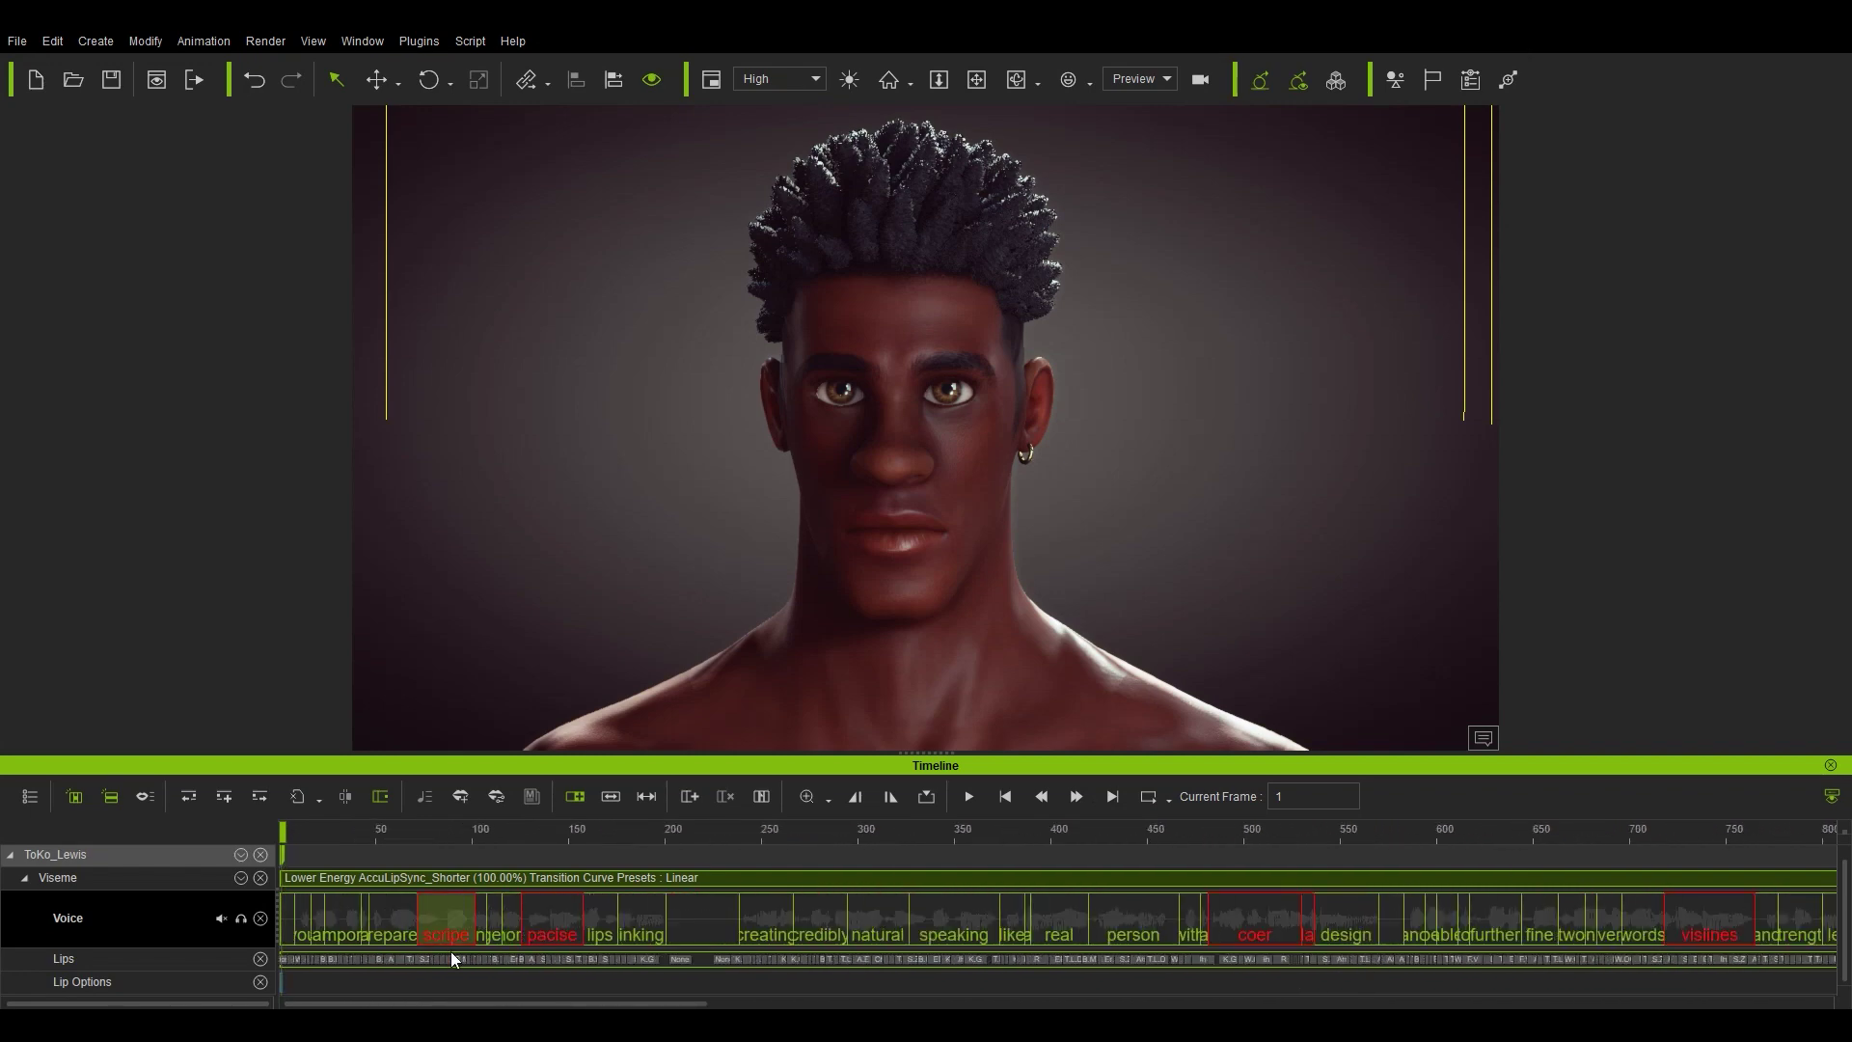
pyautogui.moveTo(454, 1004); pyautogui.dragTo(568, 1003)
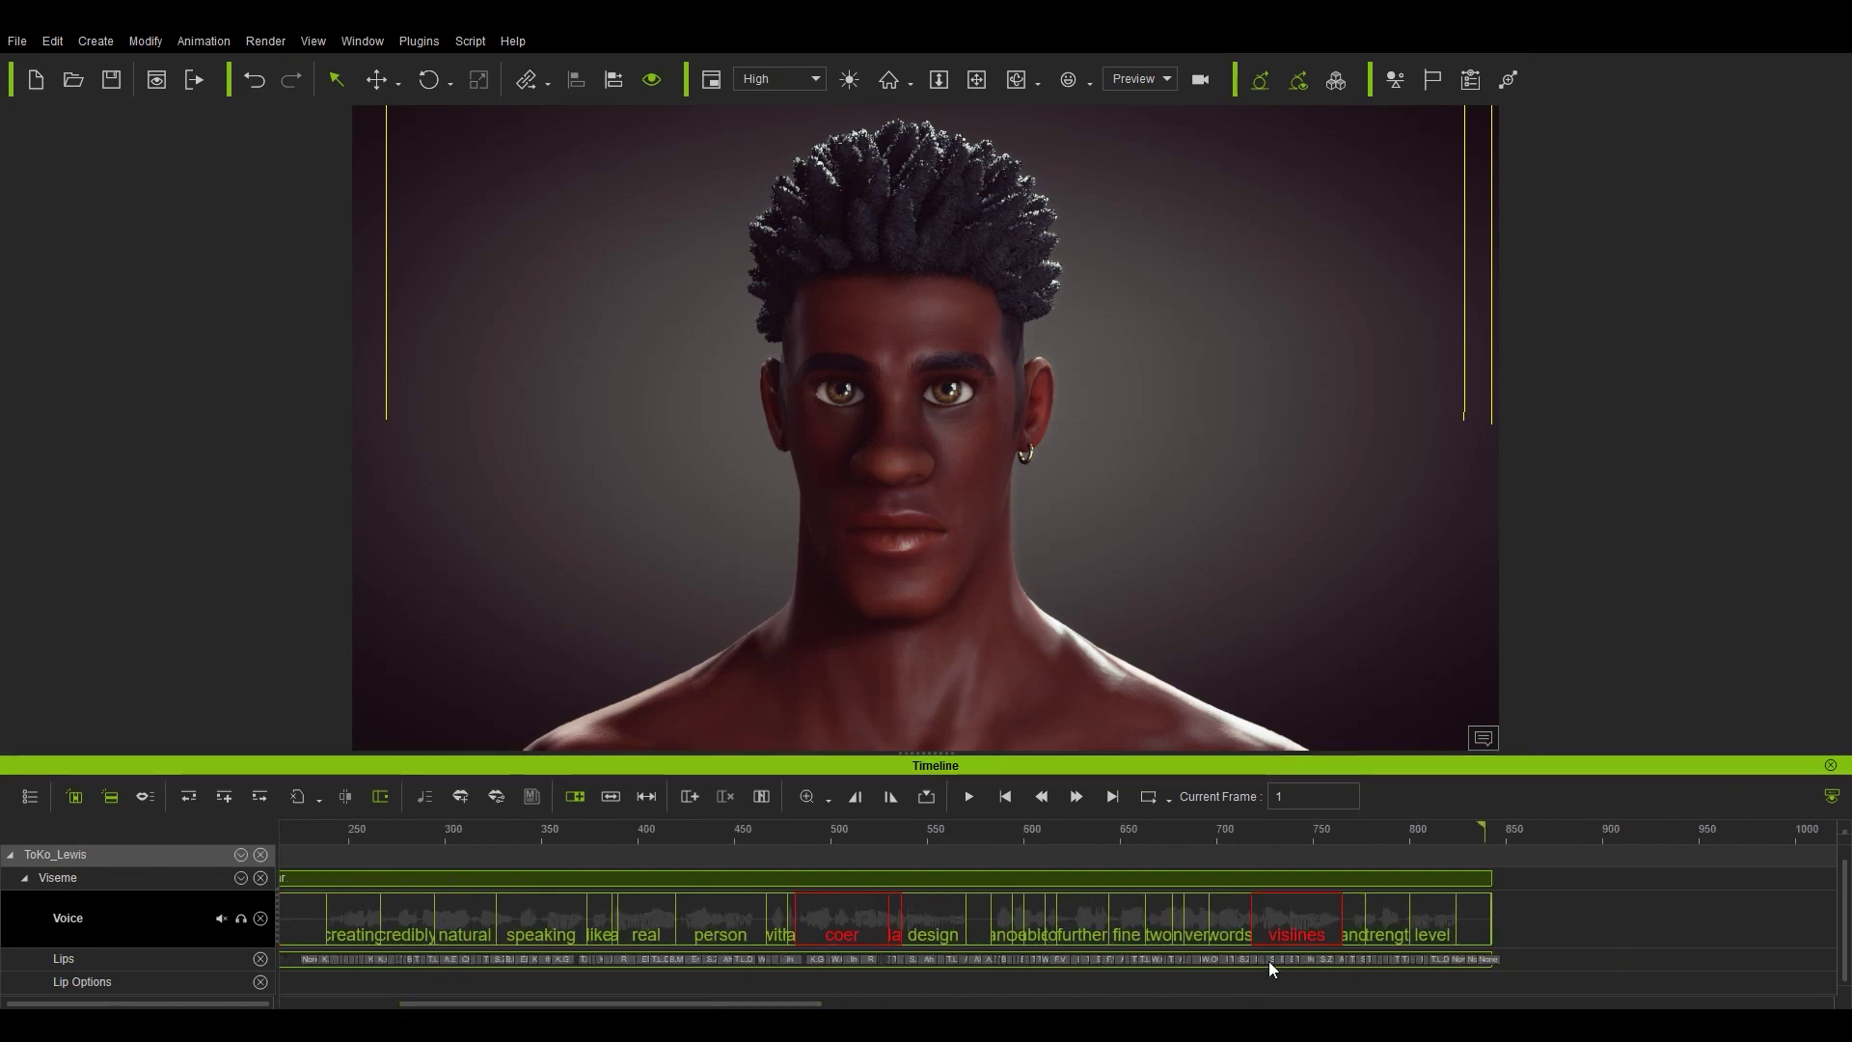
pyautogui.moveTo(769, 1005); pyautogui.dragTo(598, 1003)
pyautogui.scroll(8, 529, 965)
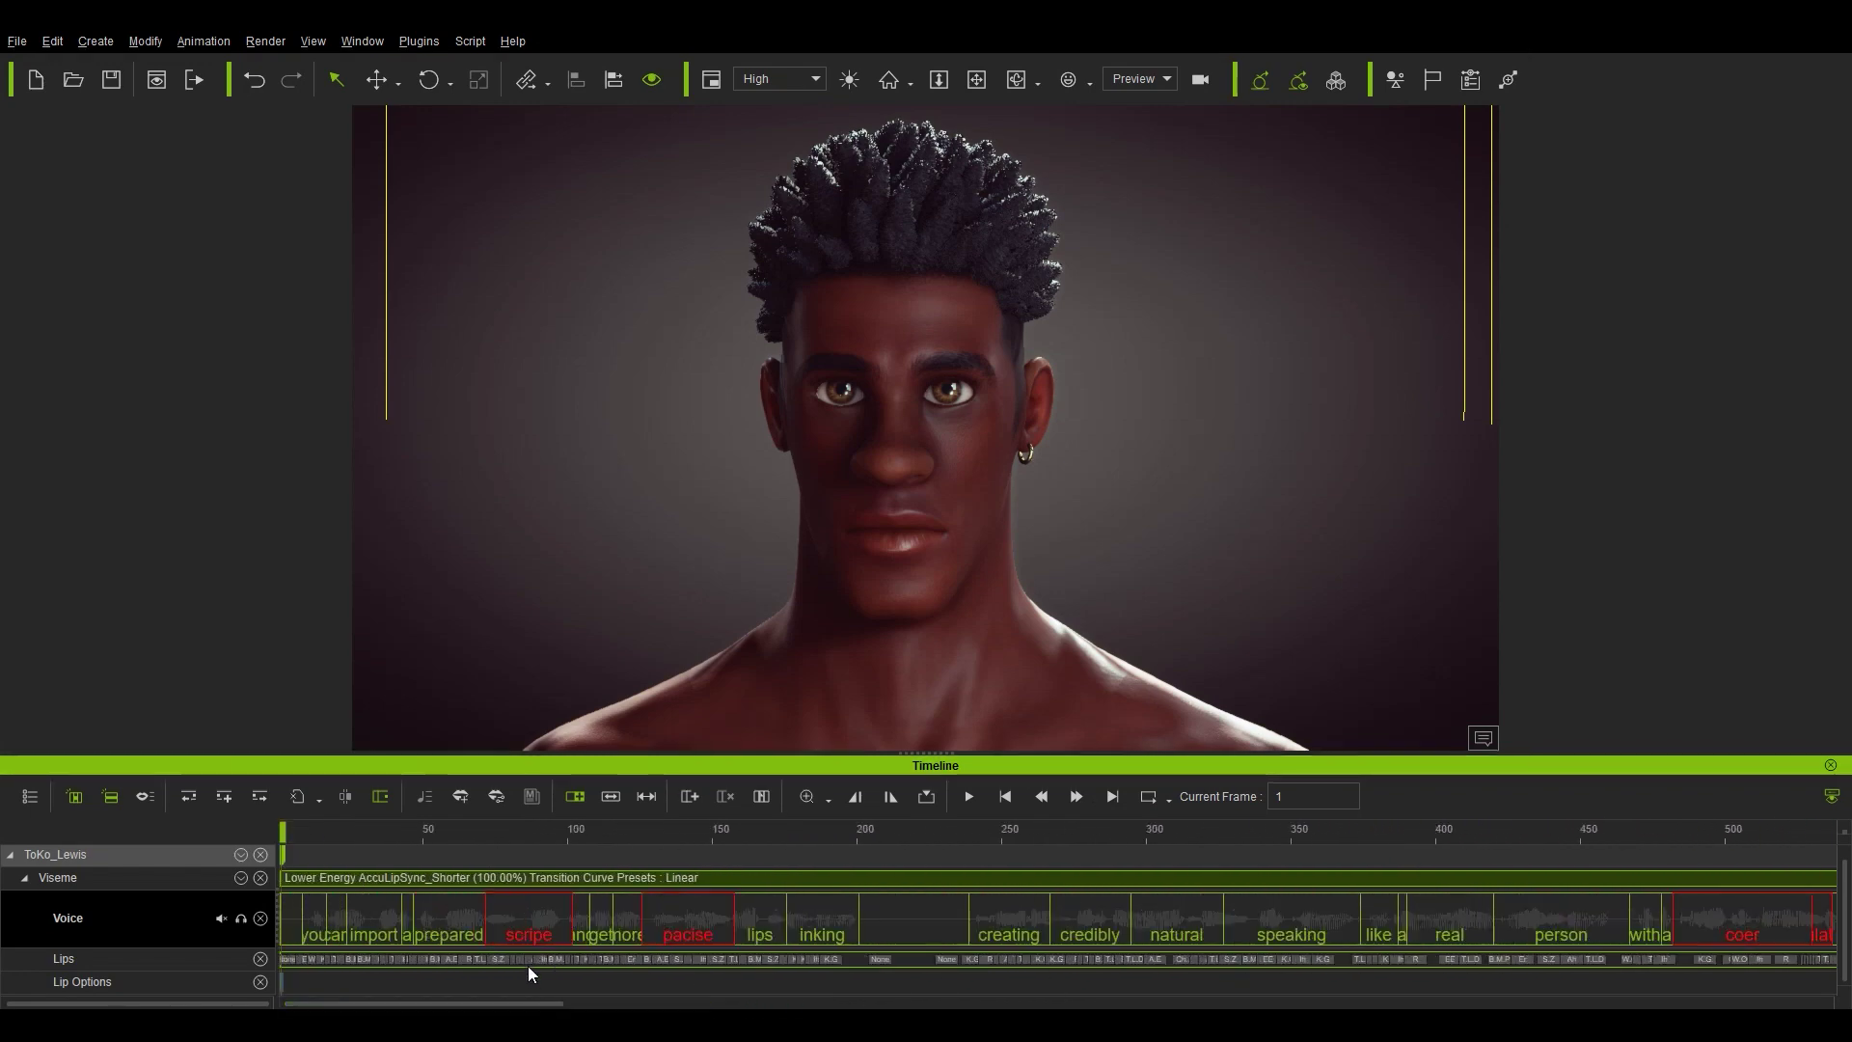
pyautogui.scroll(2, 537, 964)
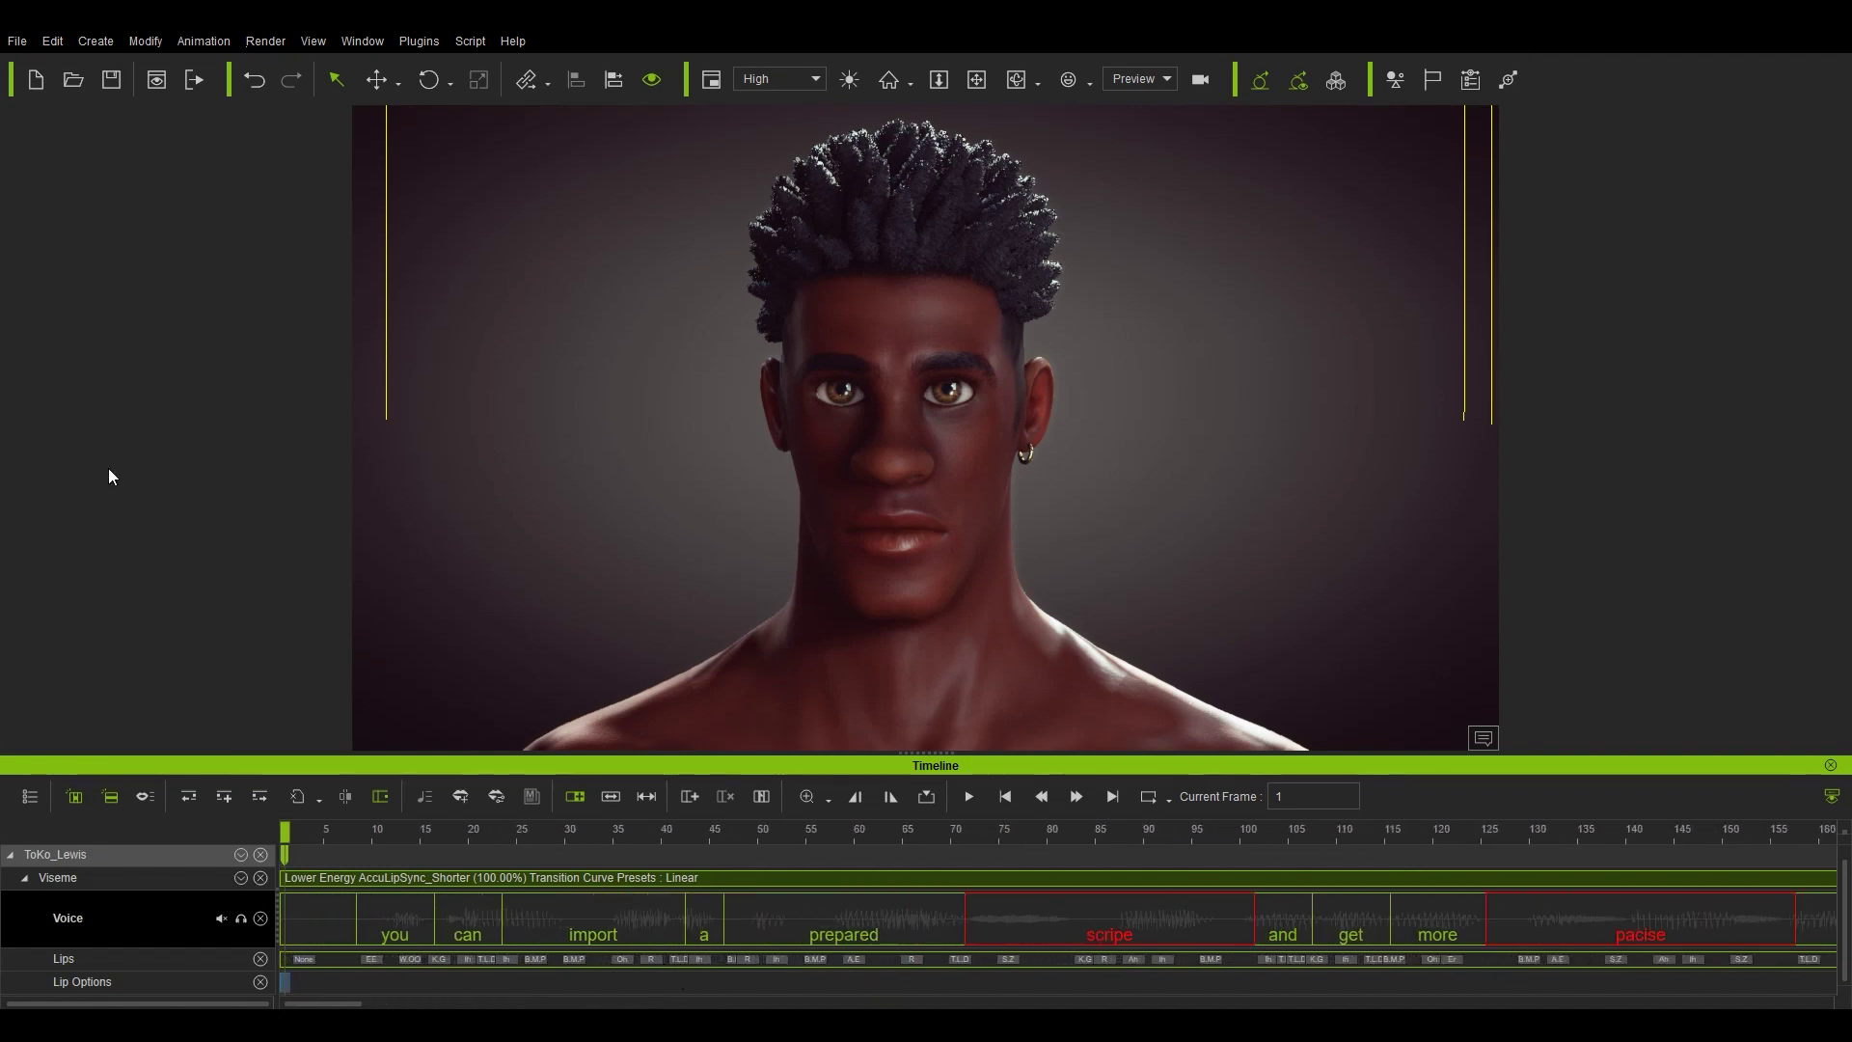
# Review the Dictionary section of the preferences with the other sections collapsed, and close the preferences
pyautogui.click(51, 41)
pyautogui.click(83, 557)
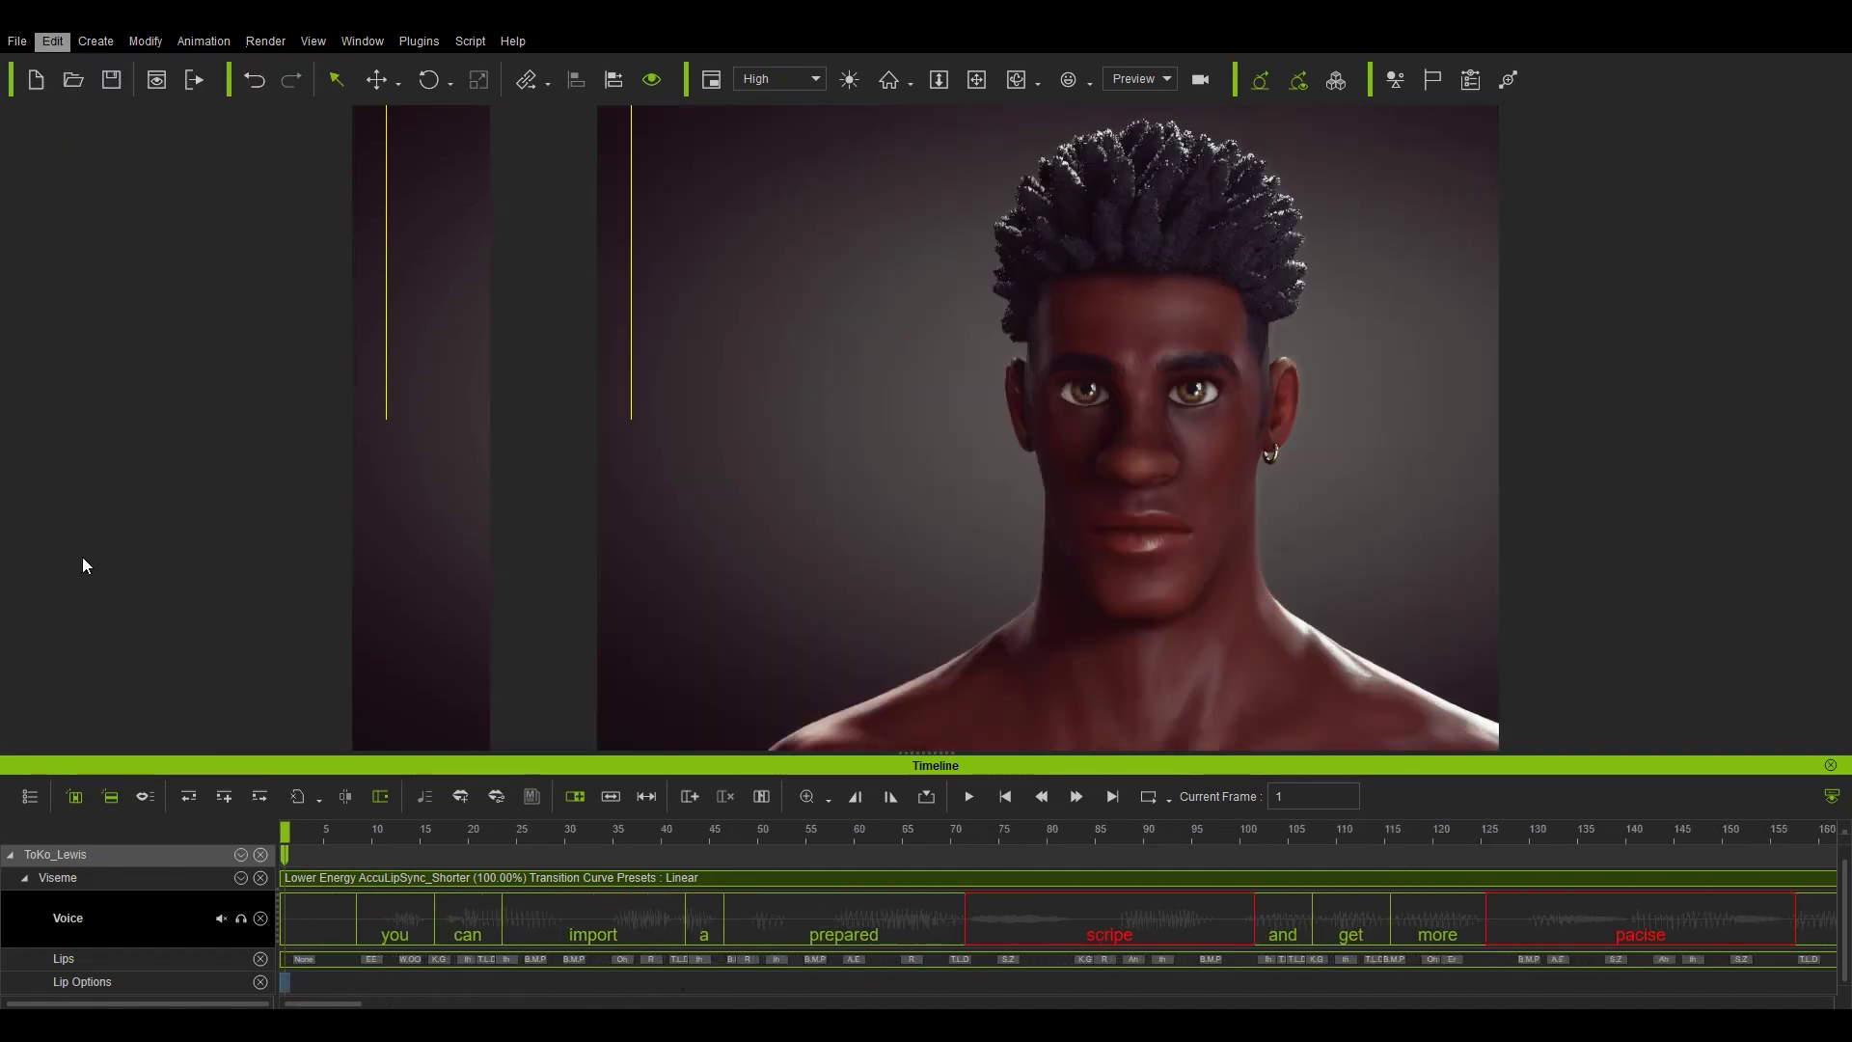
pyautogui.hotkey('ctrl', '-')
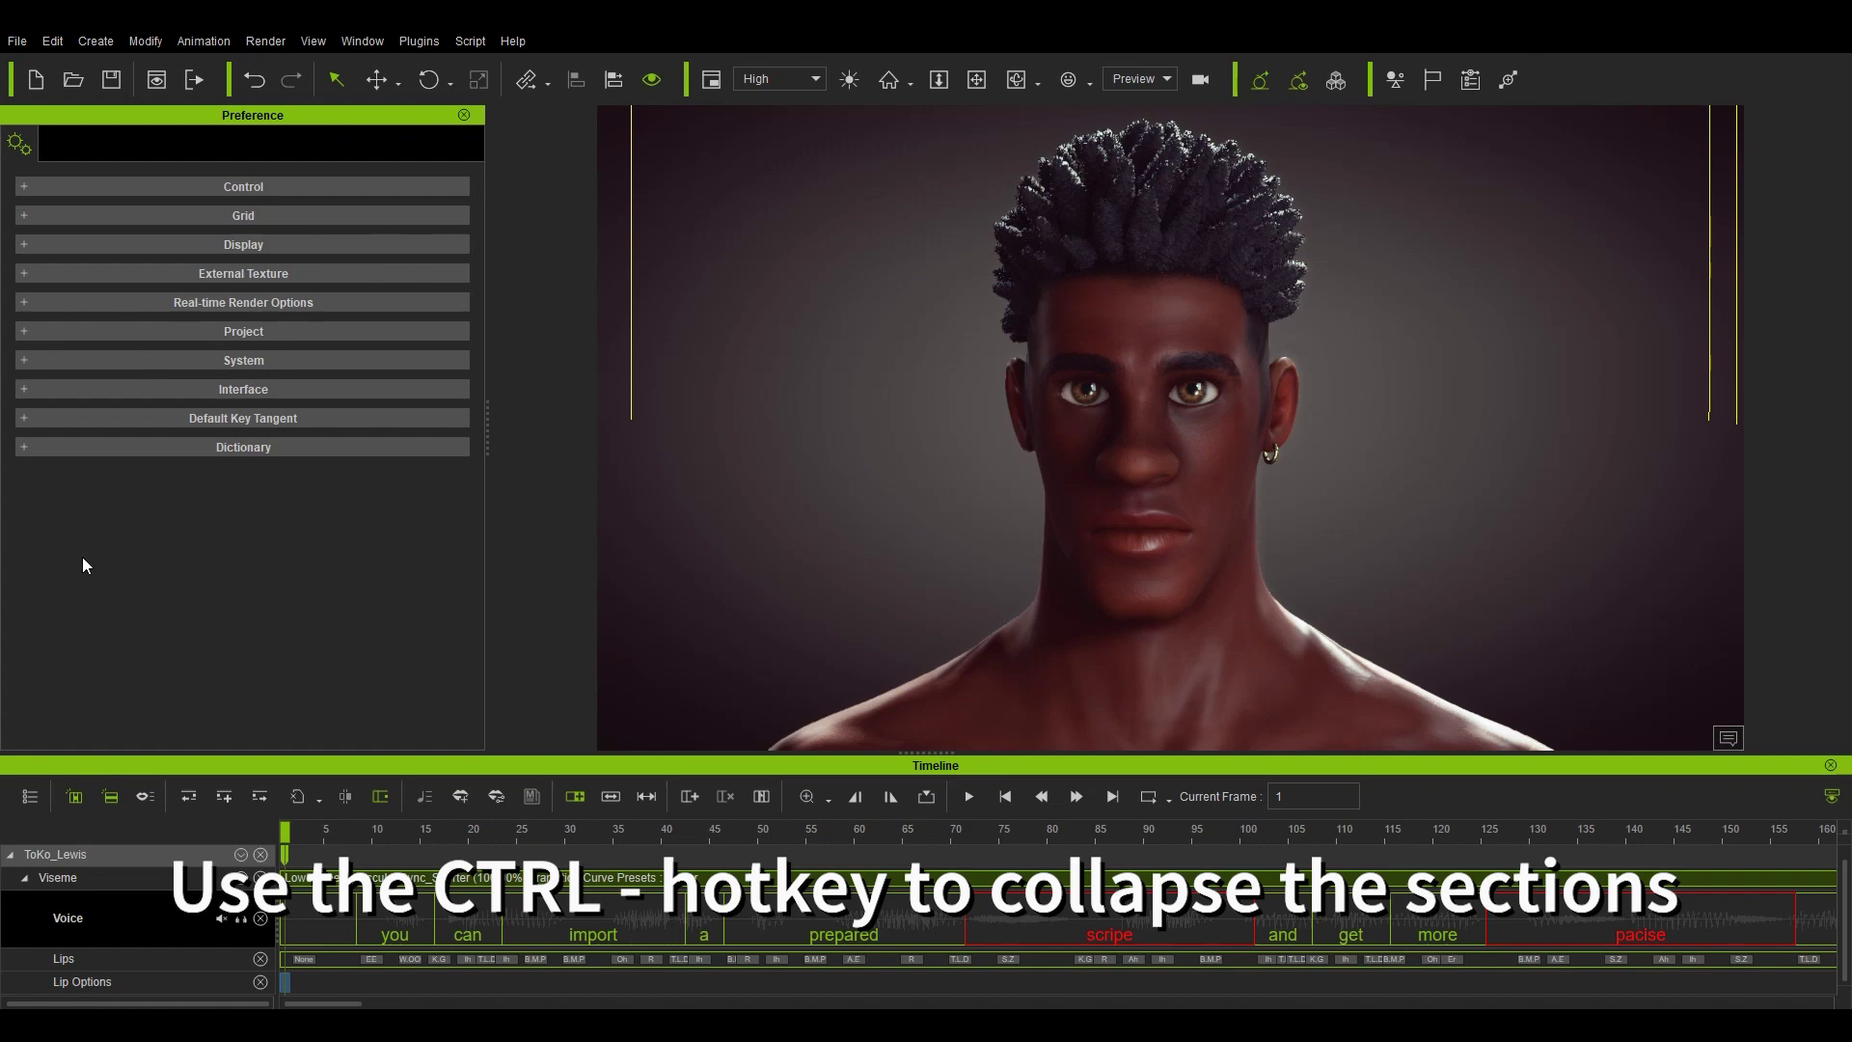
pyautogui.click(142, 449)
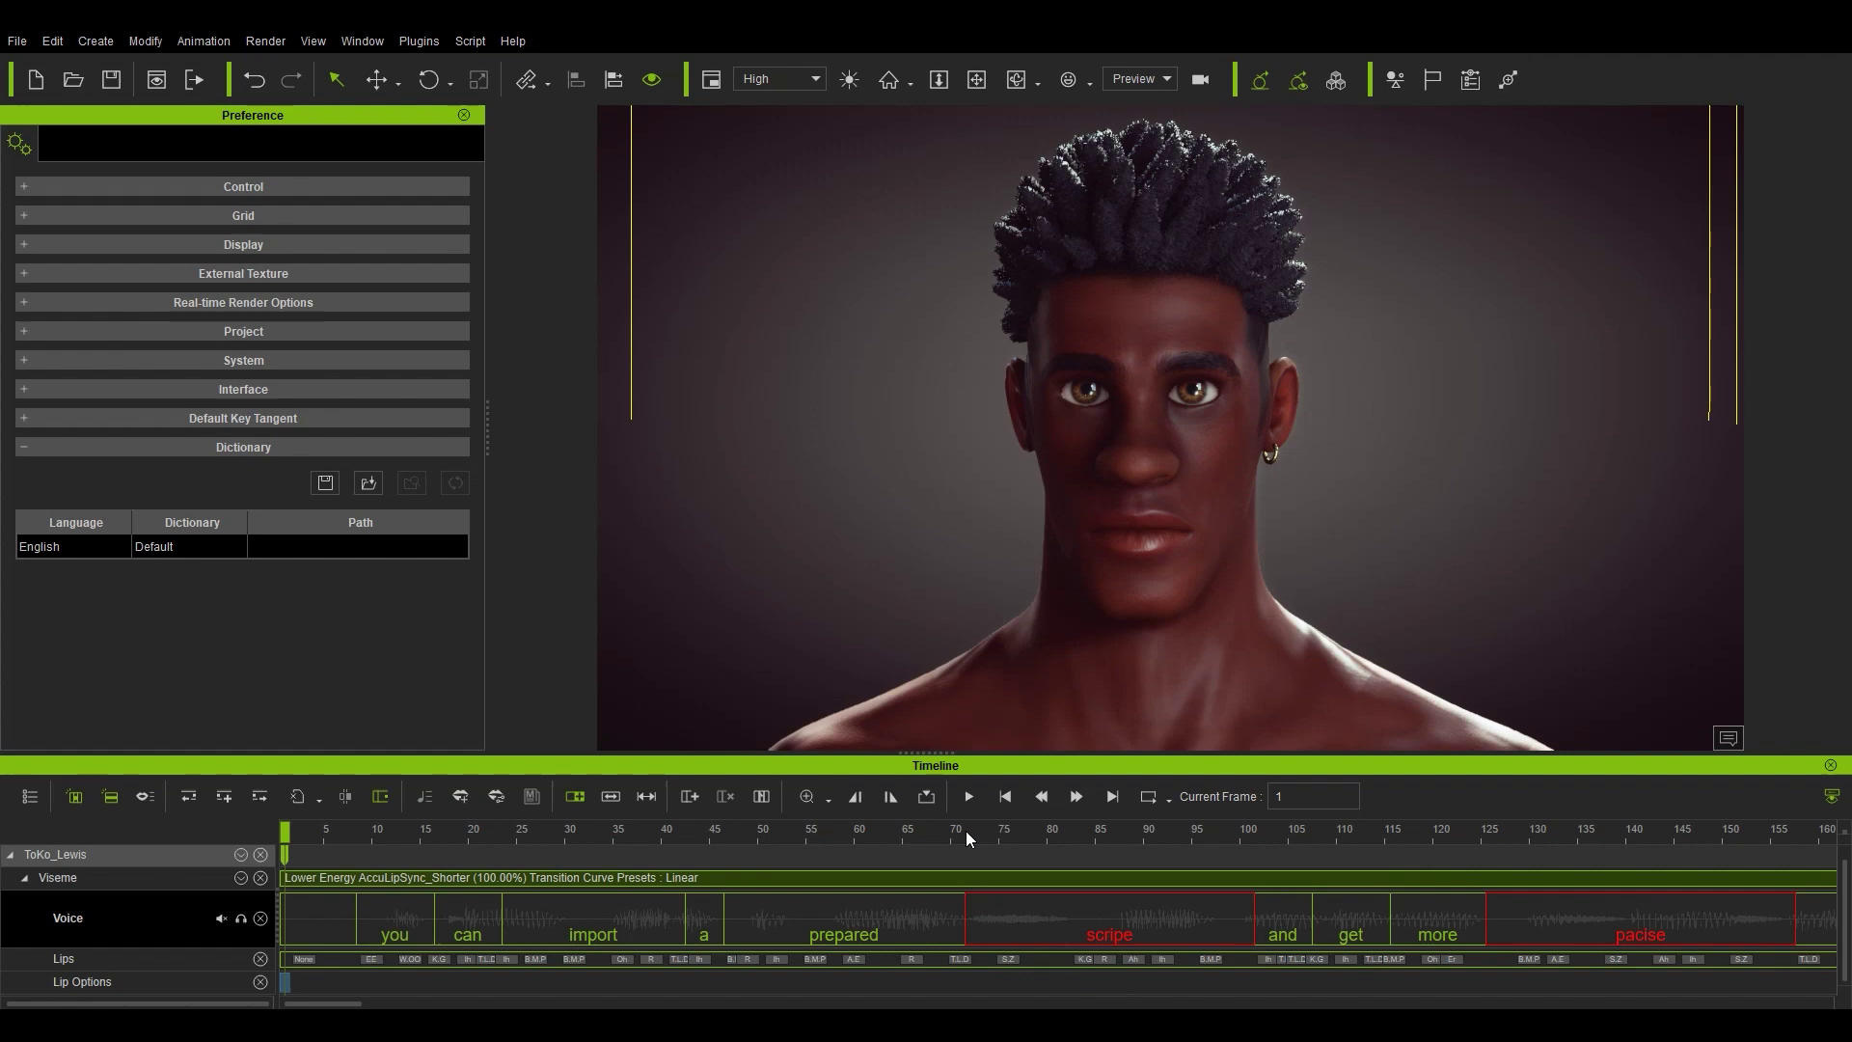
pyautogui.moveTo(964, 830); pyautogui.dragTo(1208, 839)
pyautogui.click(464, 117)
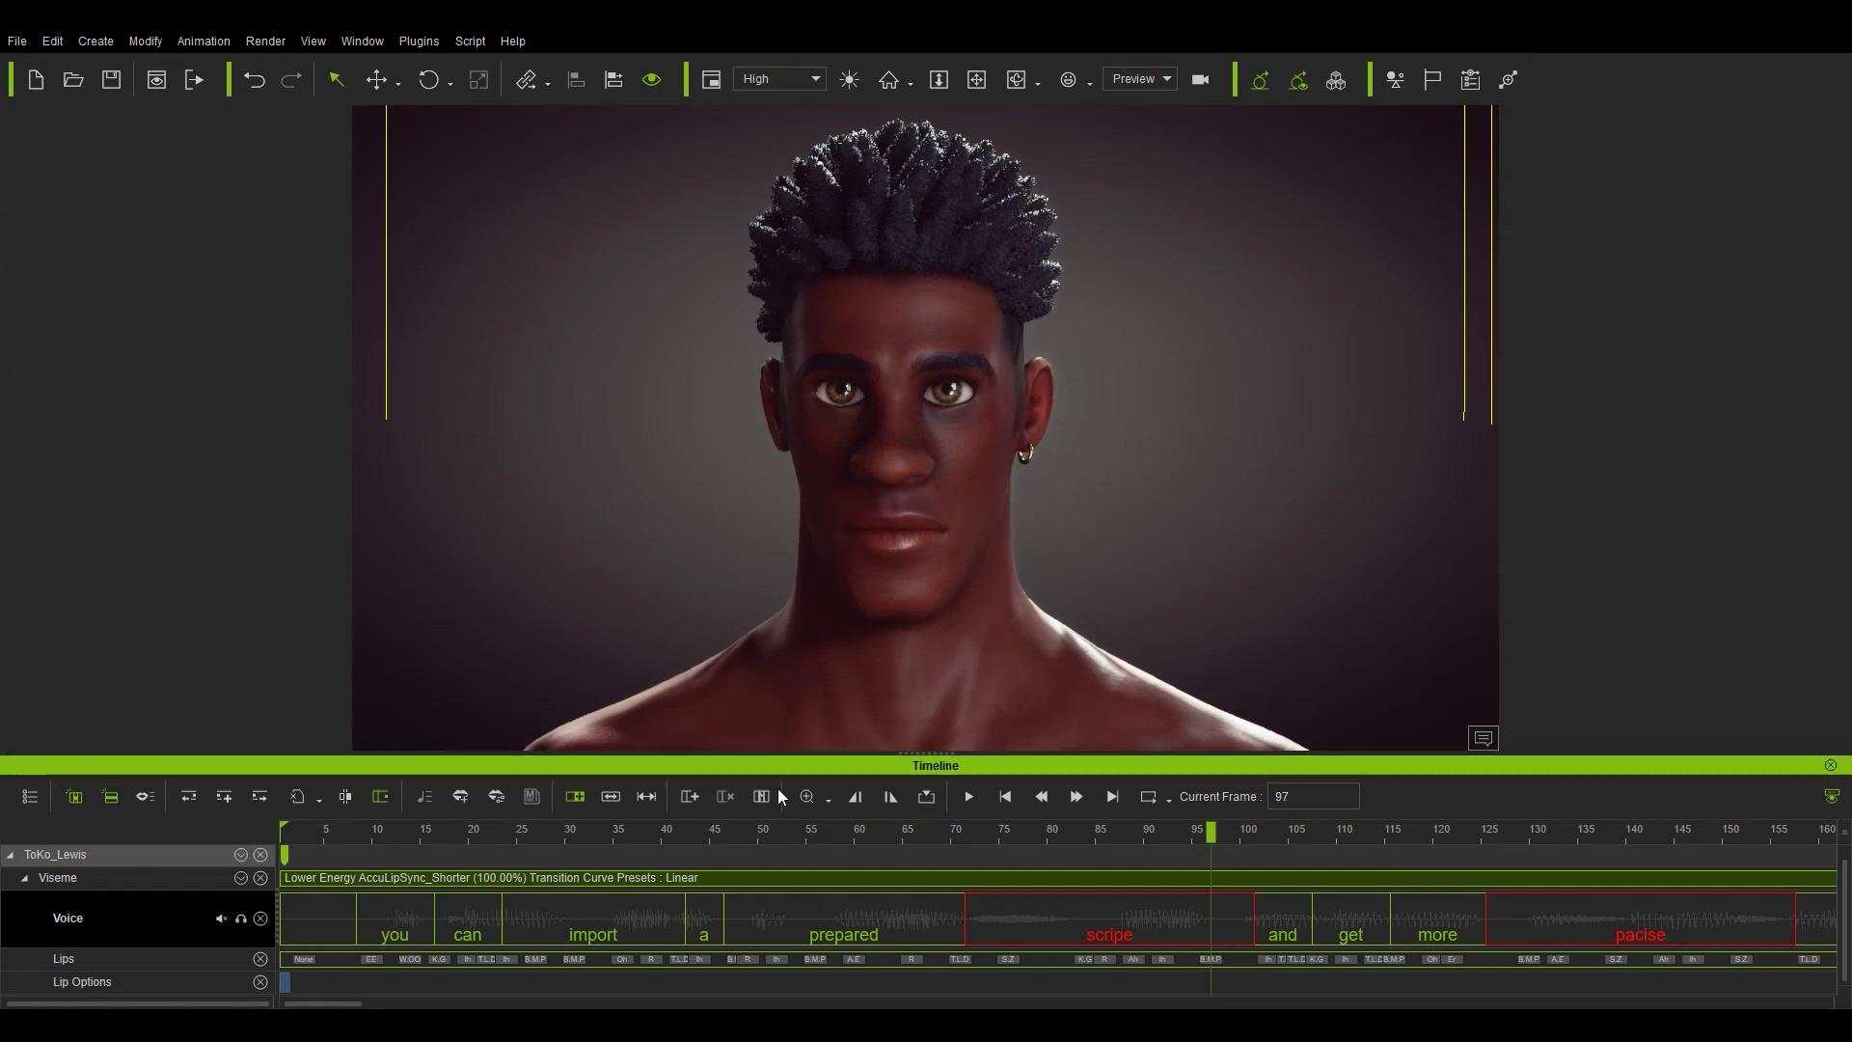
# Open the voice clip in the AccuLips editor, place the editor clear of the character's face and play the clip's opening
pyautogui.rightClick(800, 916)
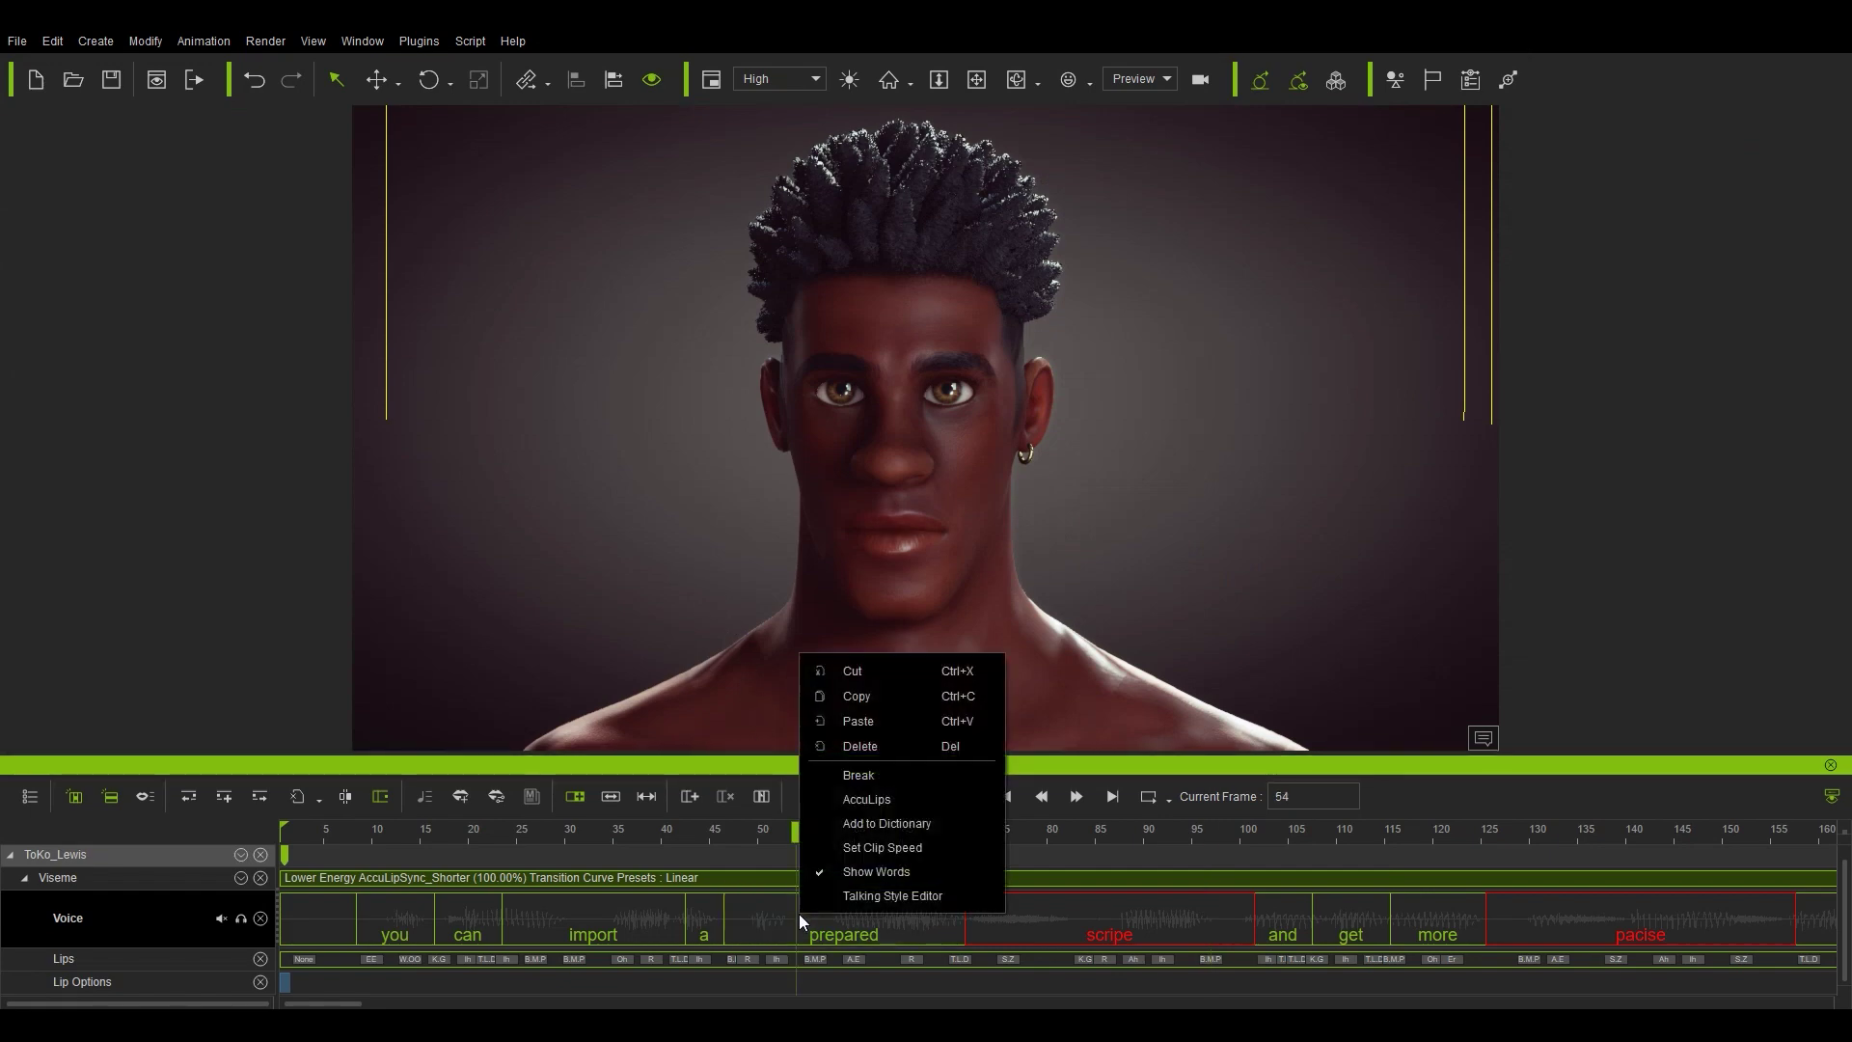
pyautogui.click(864, 805)
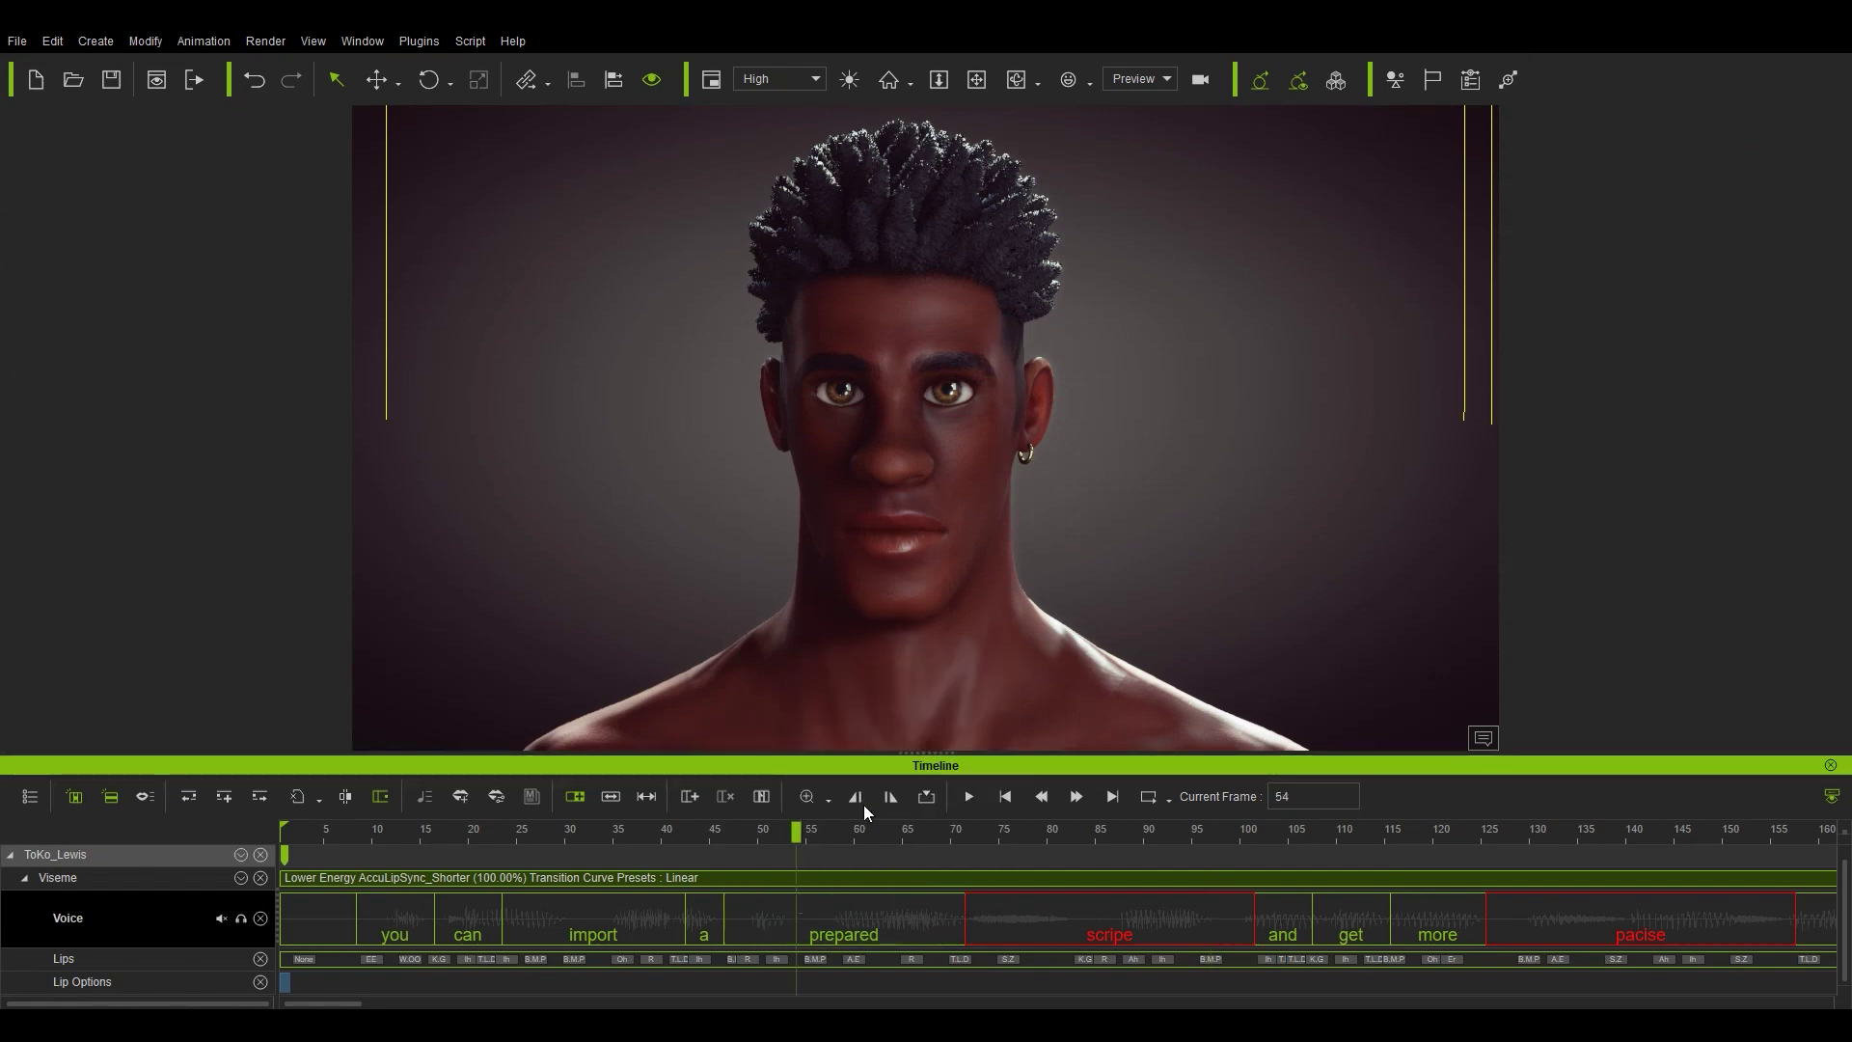
pyautogui.moveTo(415, 223); pyautogui.dragTo(1474, 134)
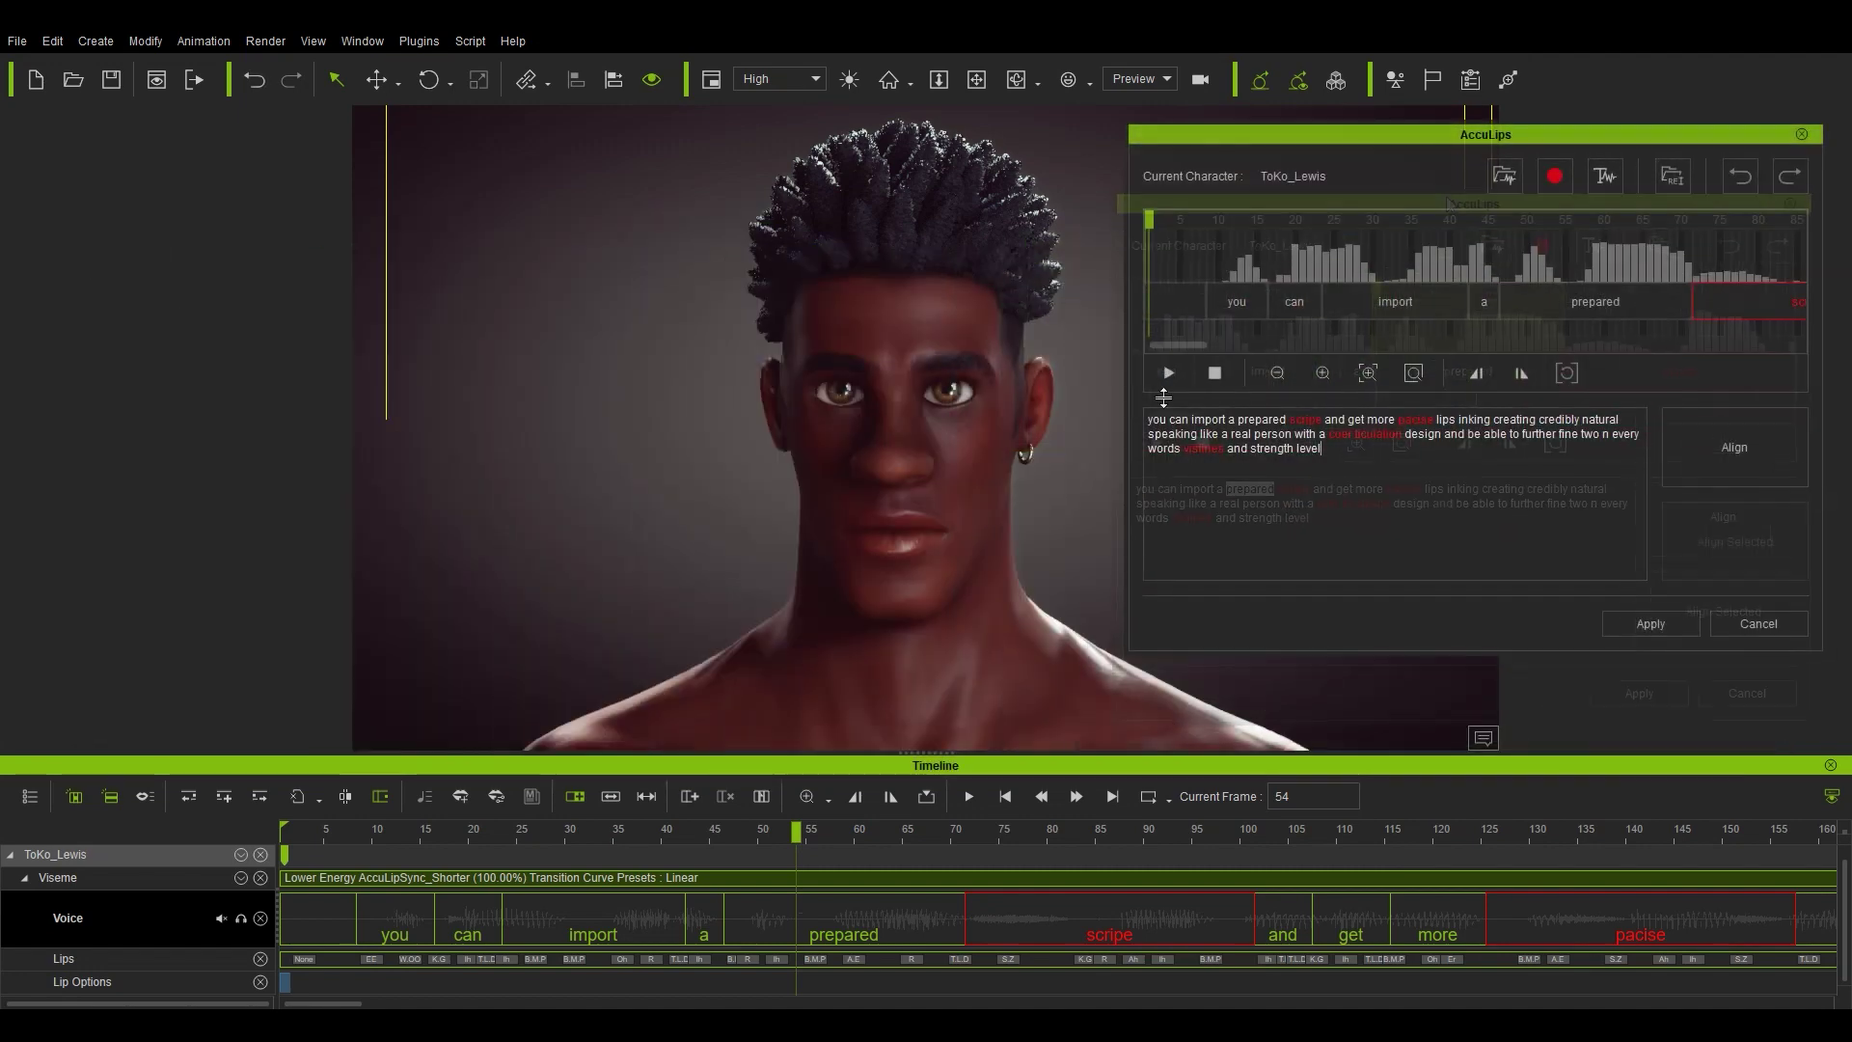
pyautogui.click(1166, 376)
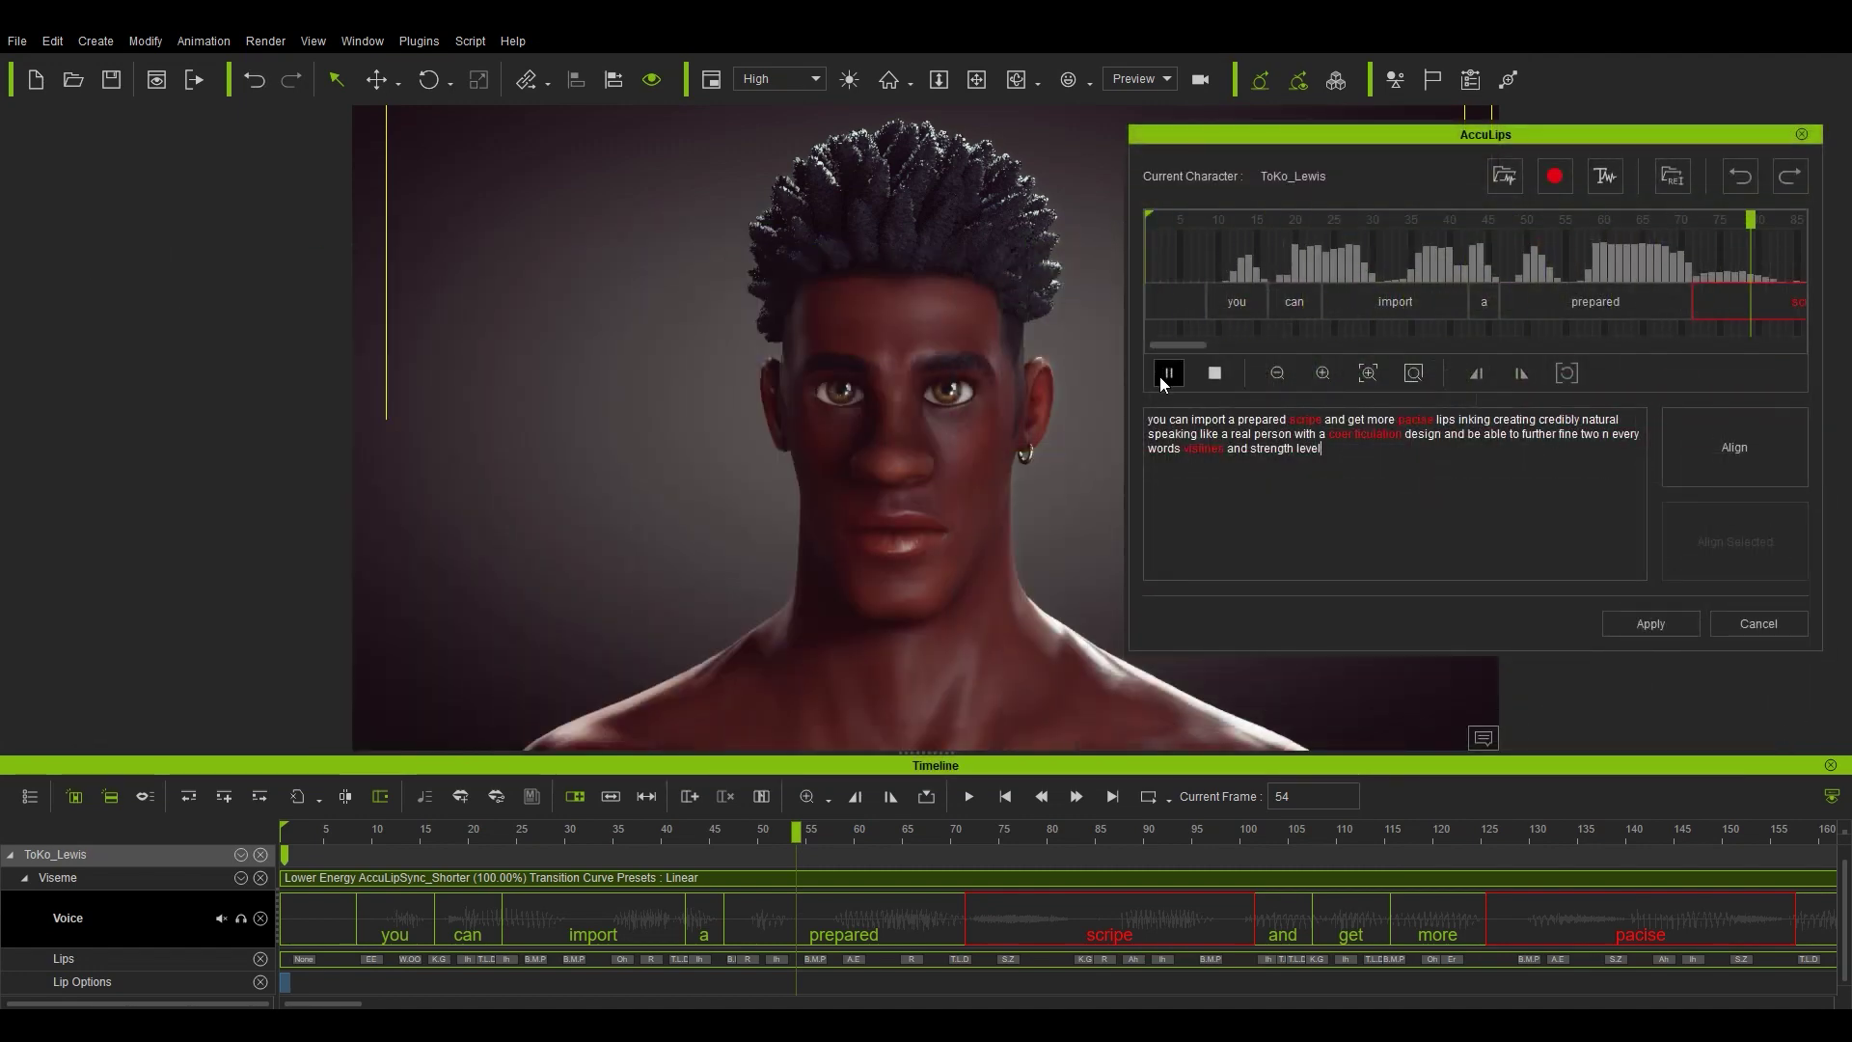
pyautogui.click(1166, 374)
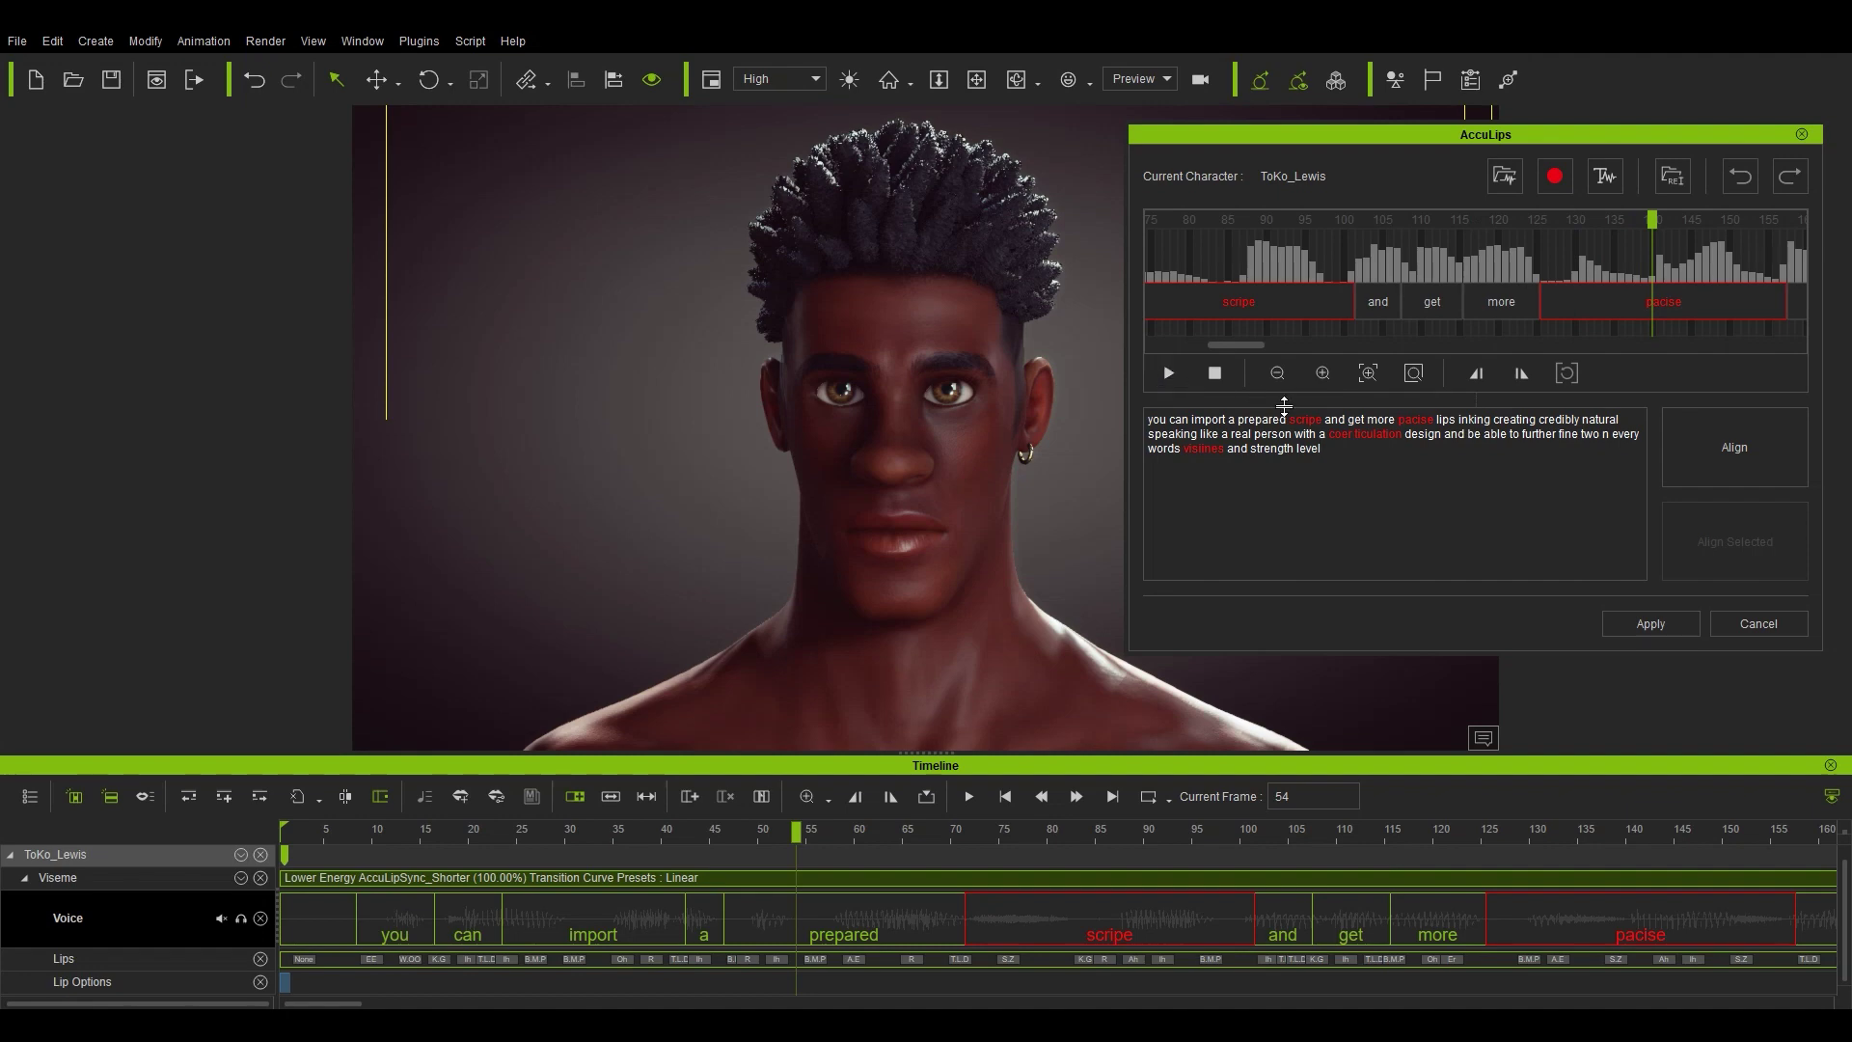
# Play back the word "scripe" in the transcript and correct it to "script"
pyautogui.doubleClick(1298, 419)
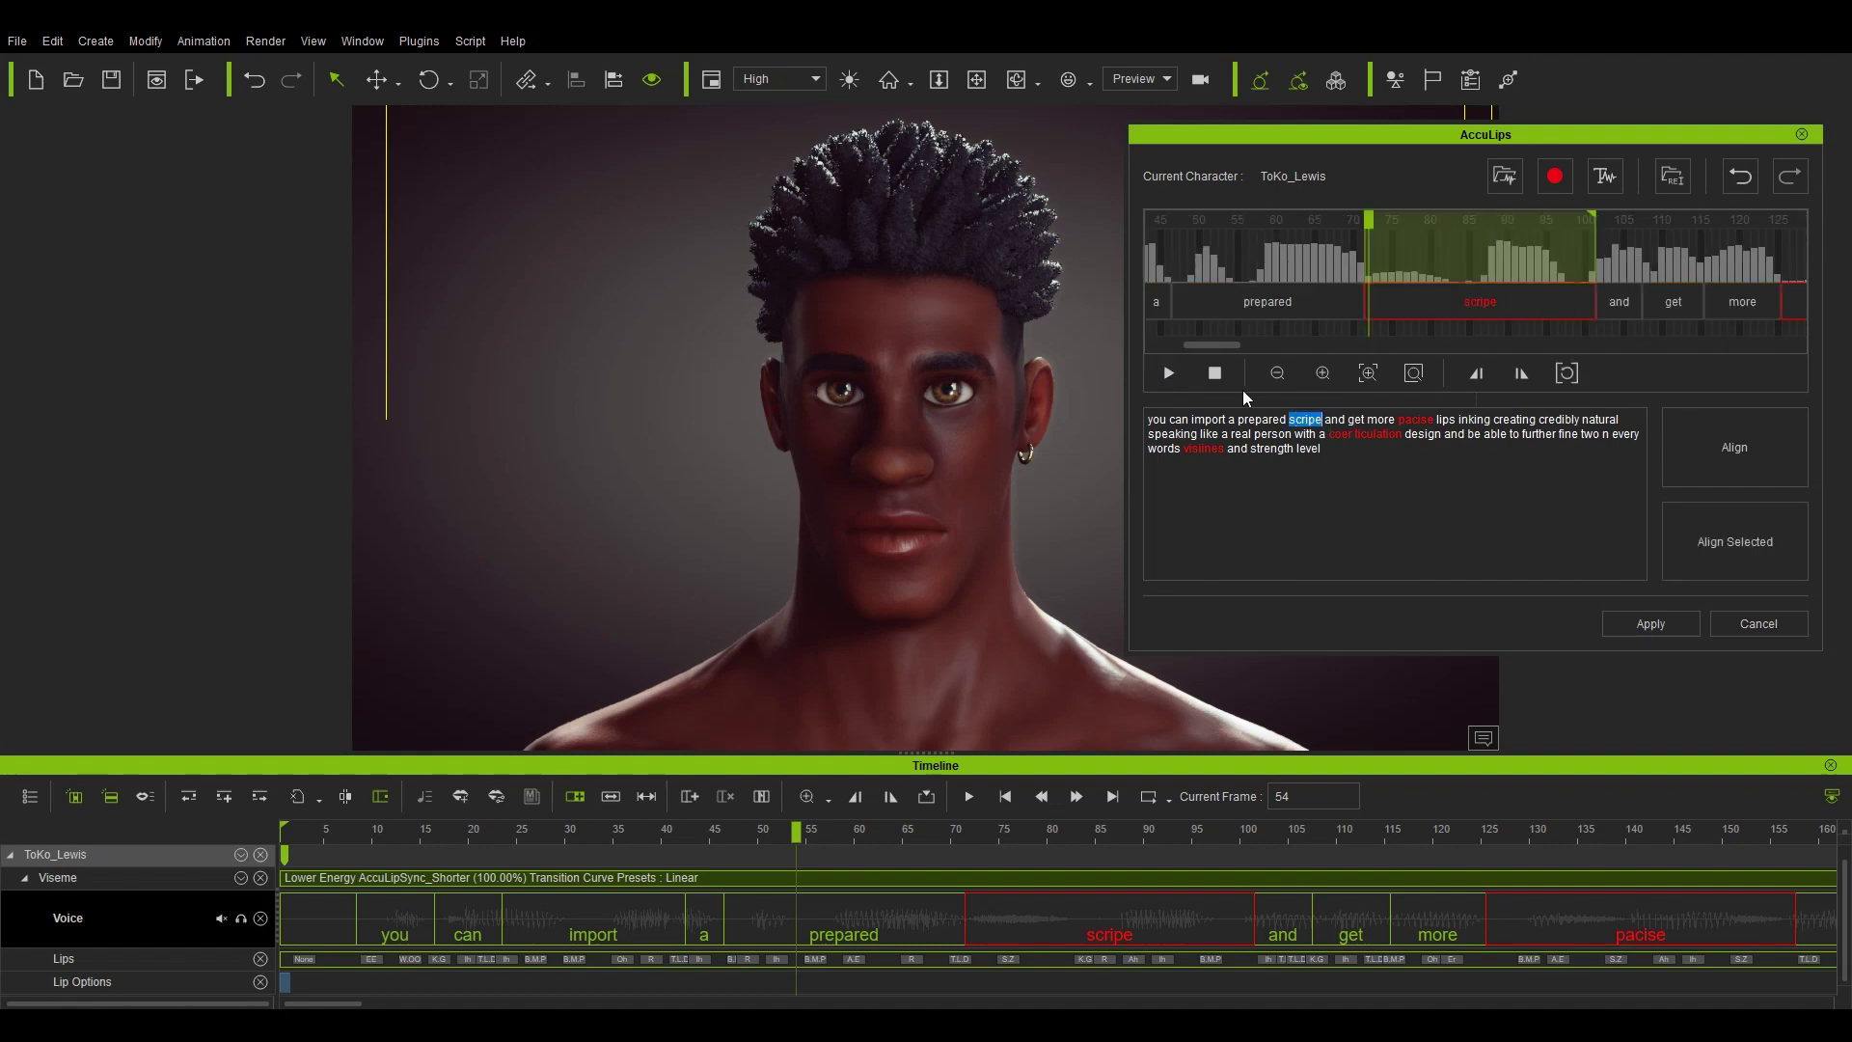
pyautogui.click(1171, 374)
pyautogui.click(1323, 419)
pyautogui.press('BackSpace')
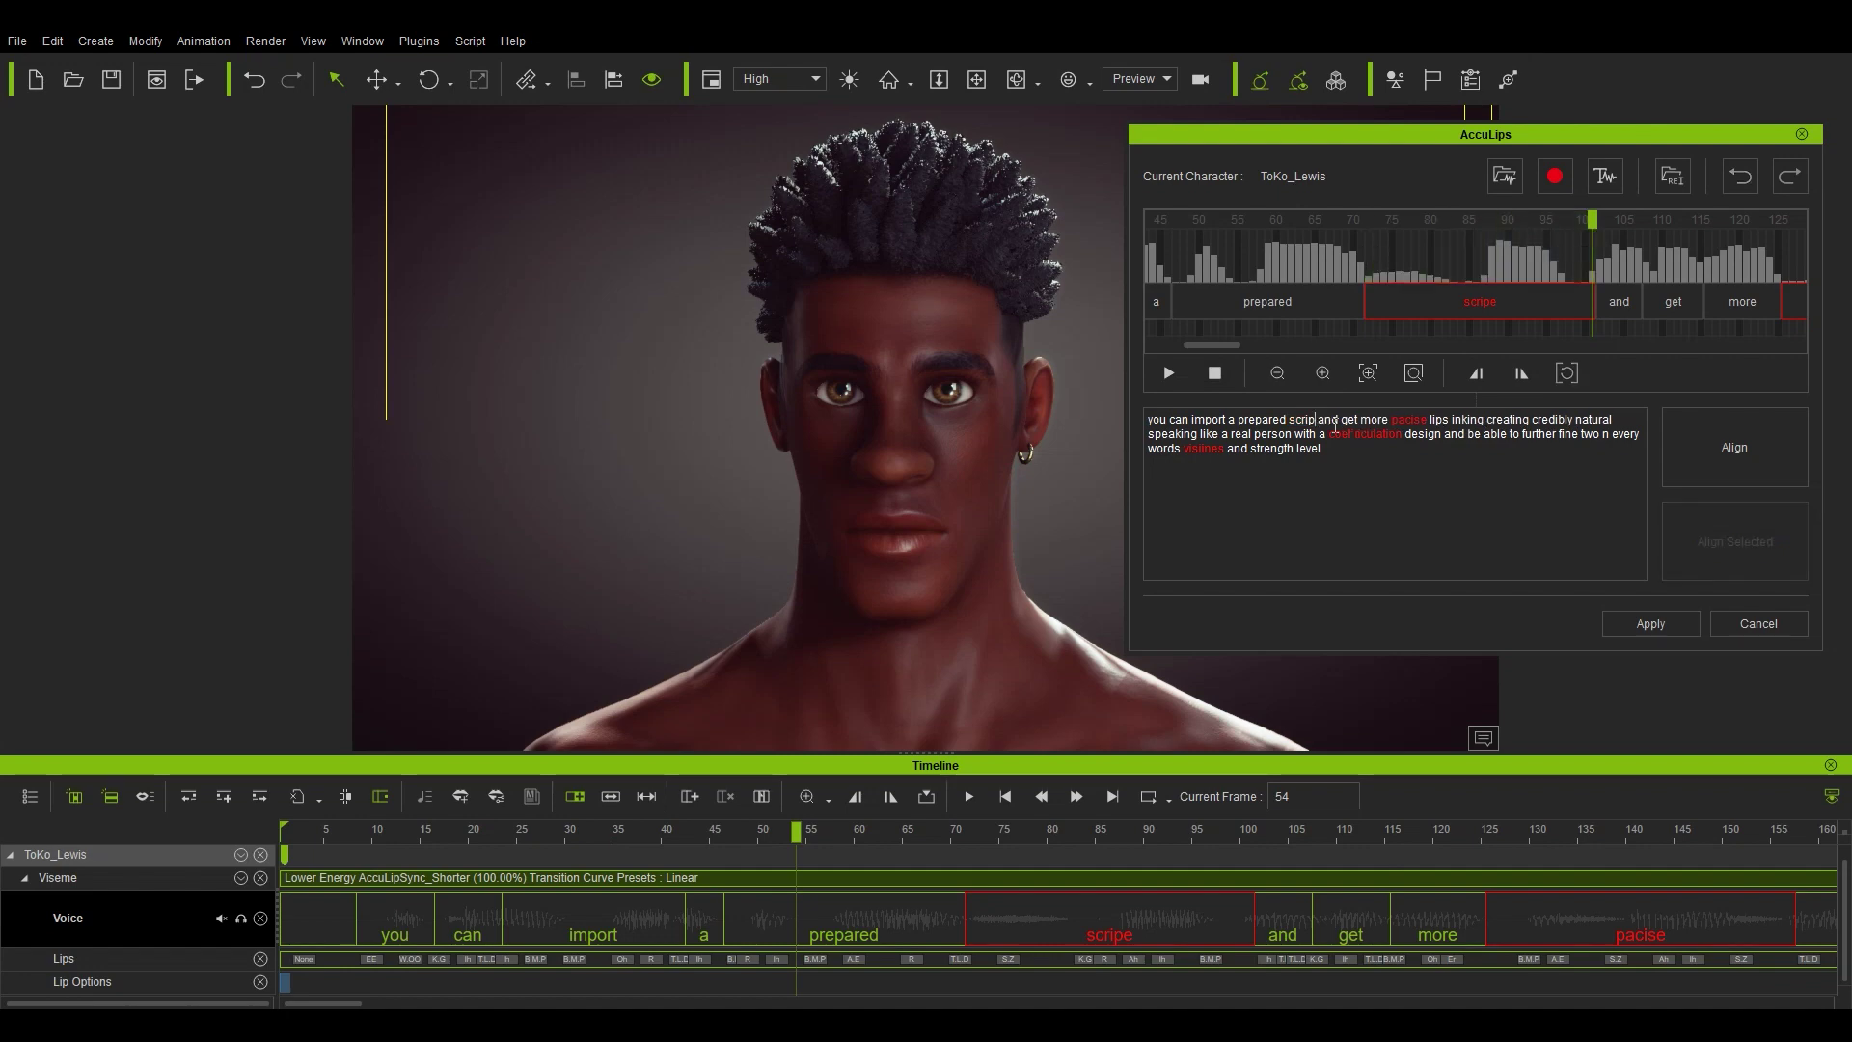
pyautogui.write('T')
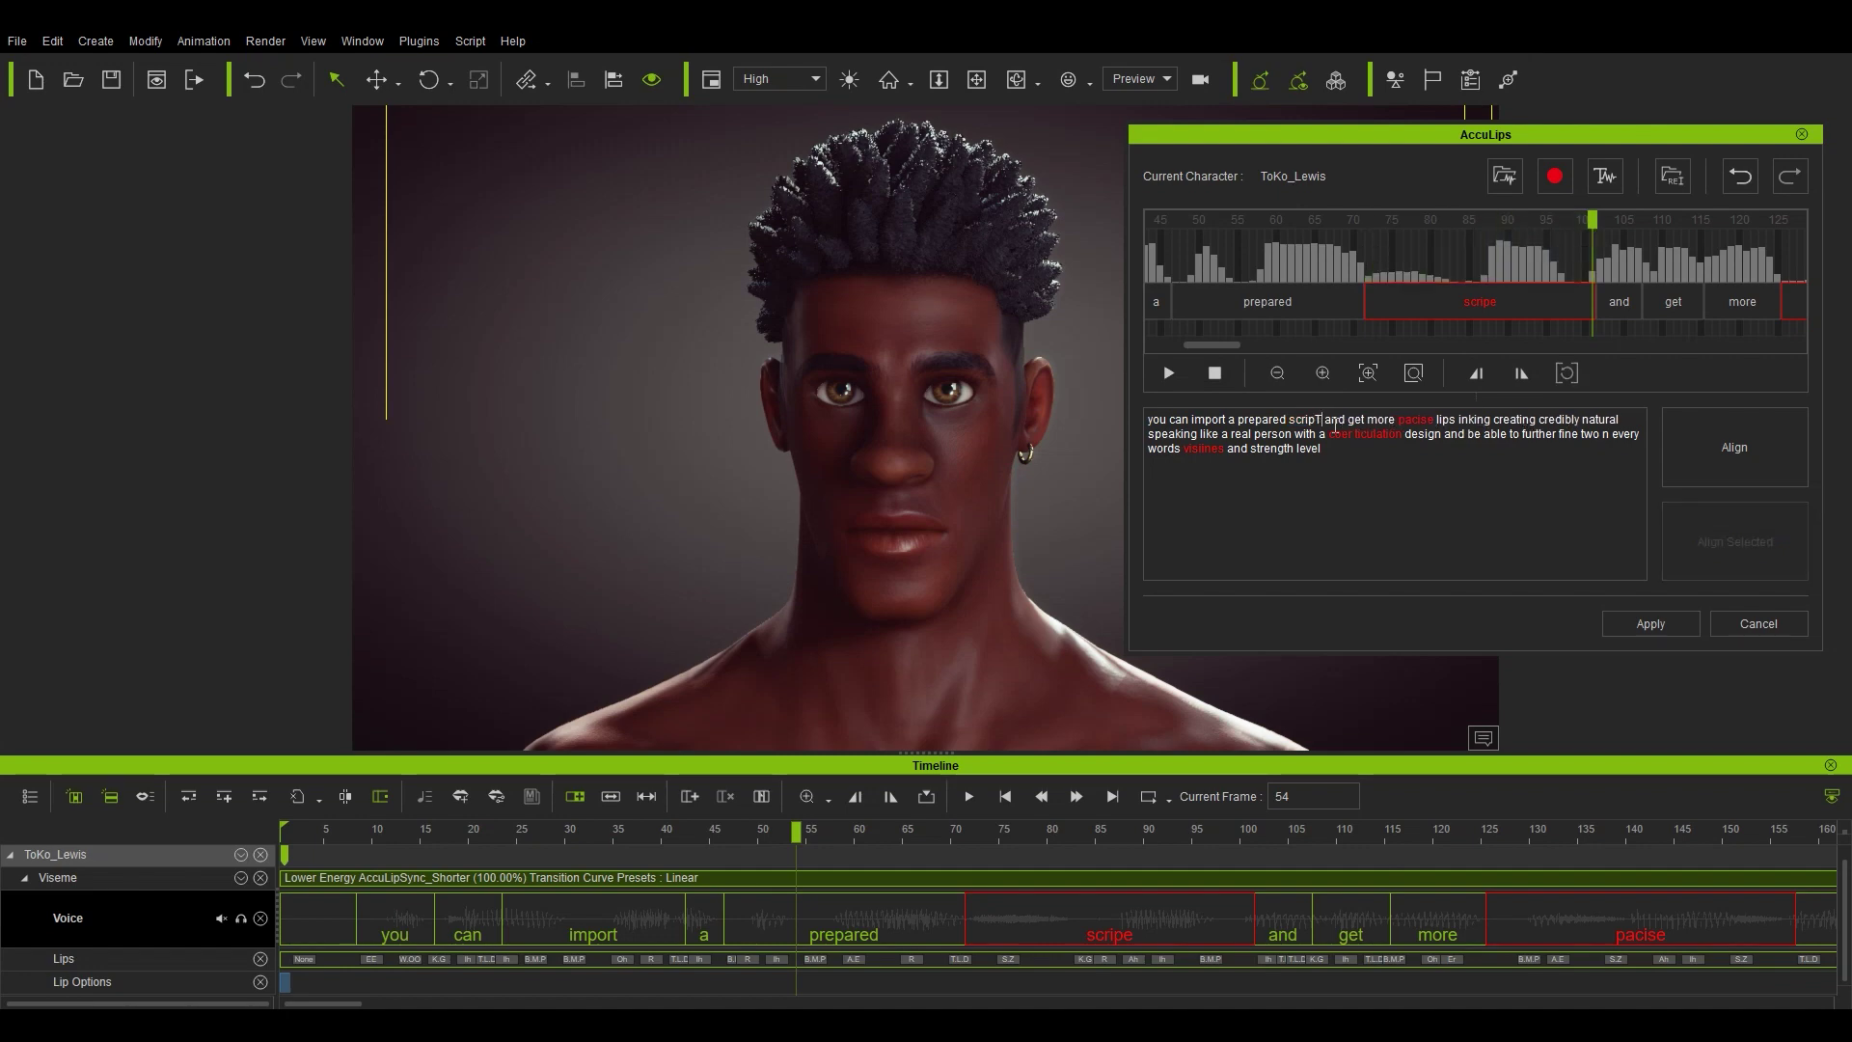
pyautogui.press('BackSpace')
pyautogui.write('t')
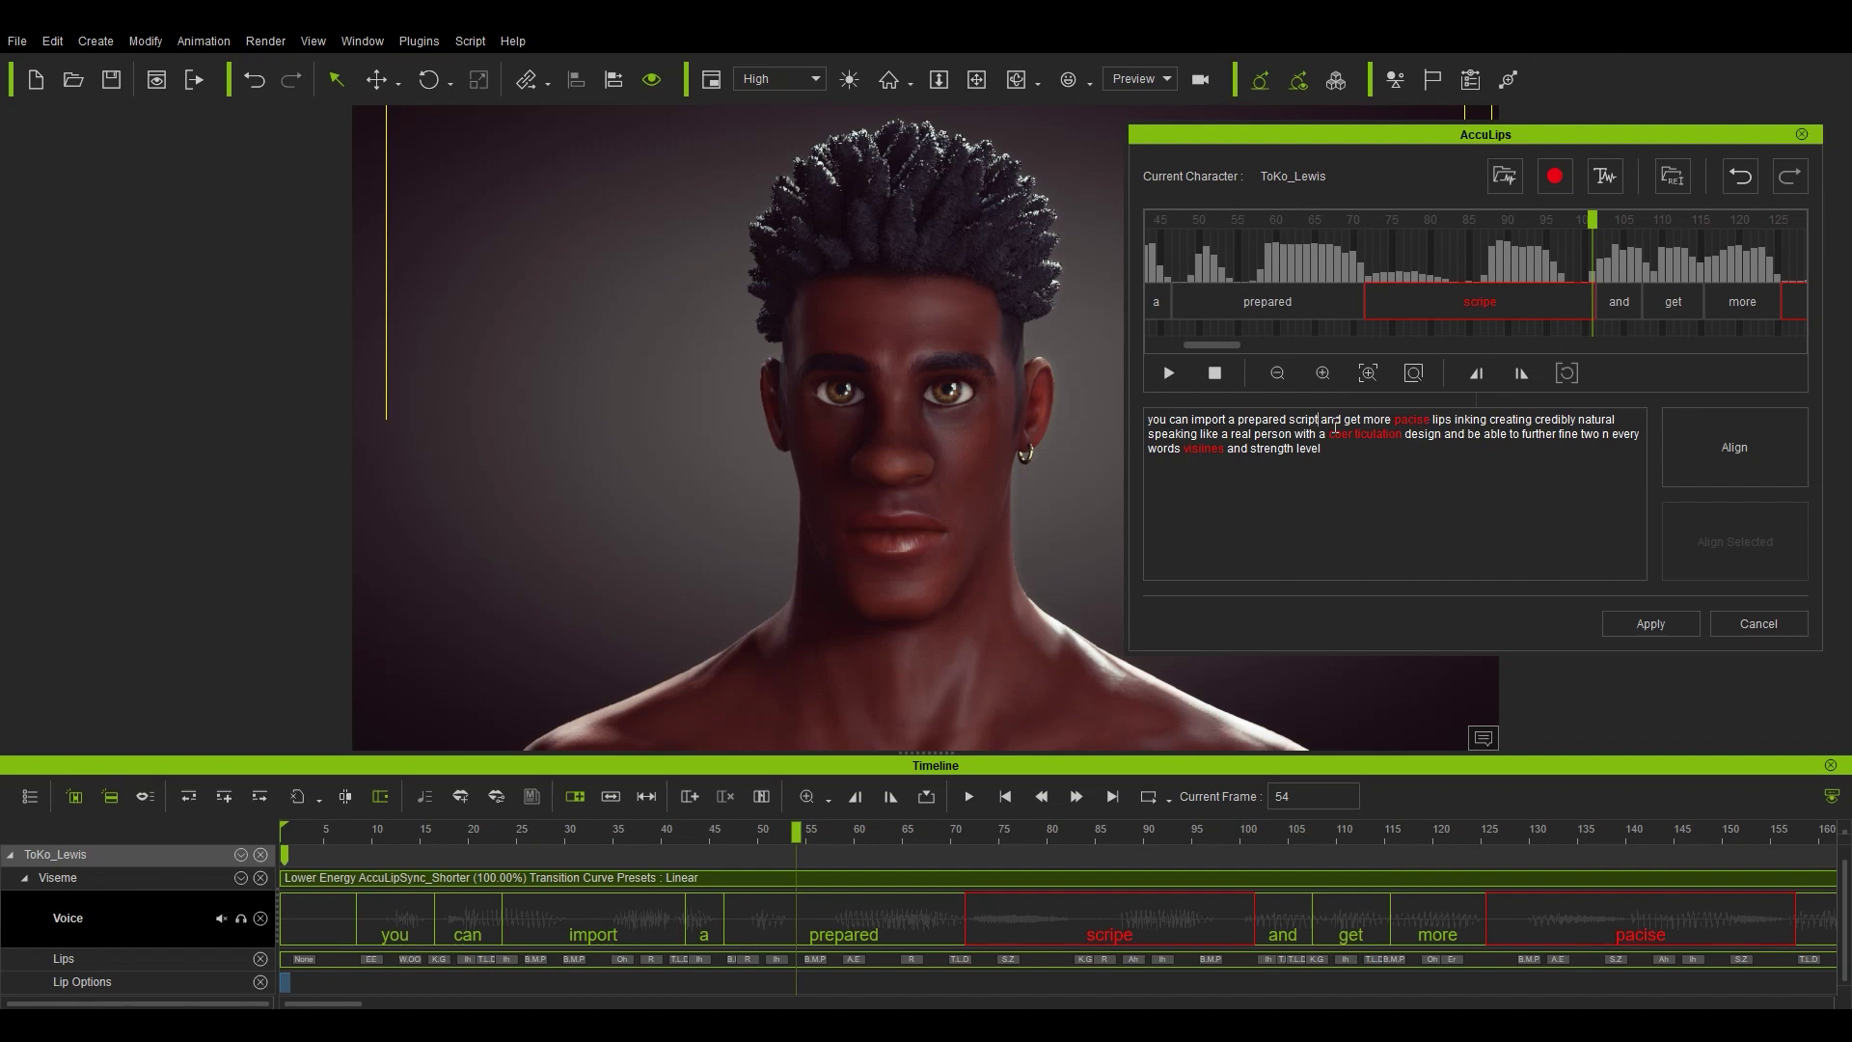
# Align only the word "script" to the audio, play it back and reset the frame range
pyautogui.doubleClick(1304, 421)
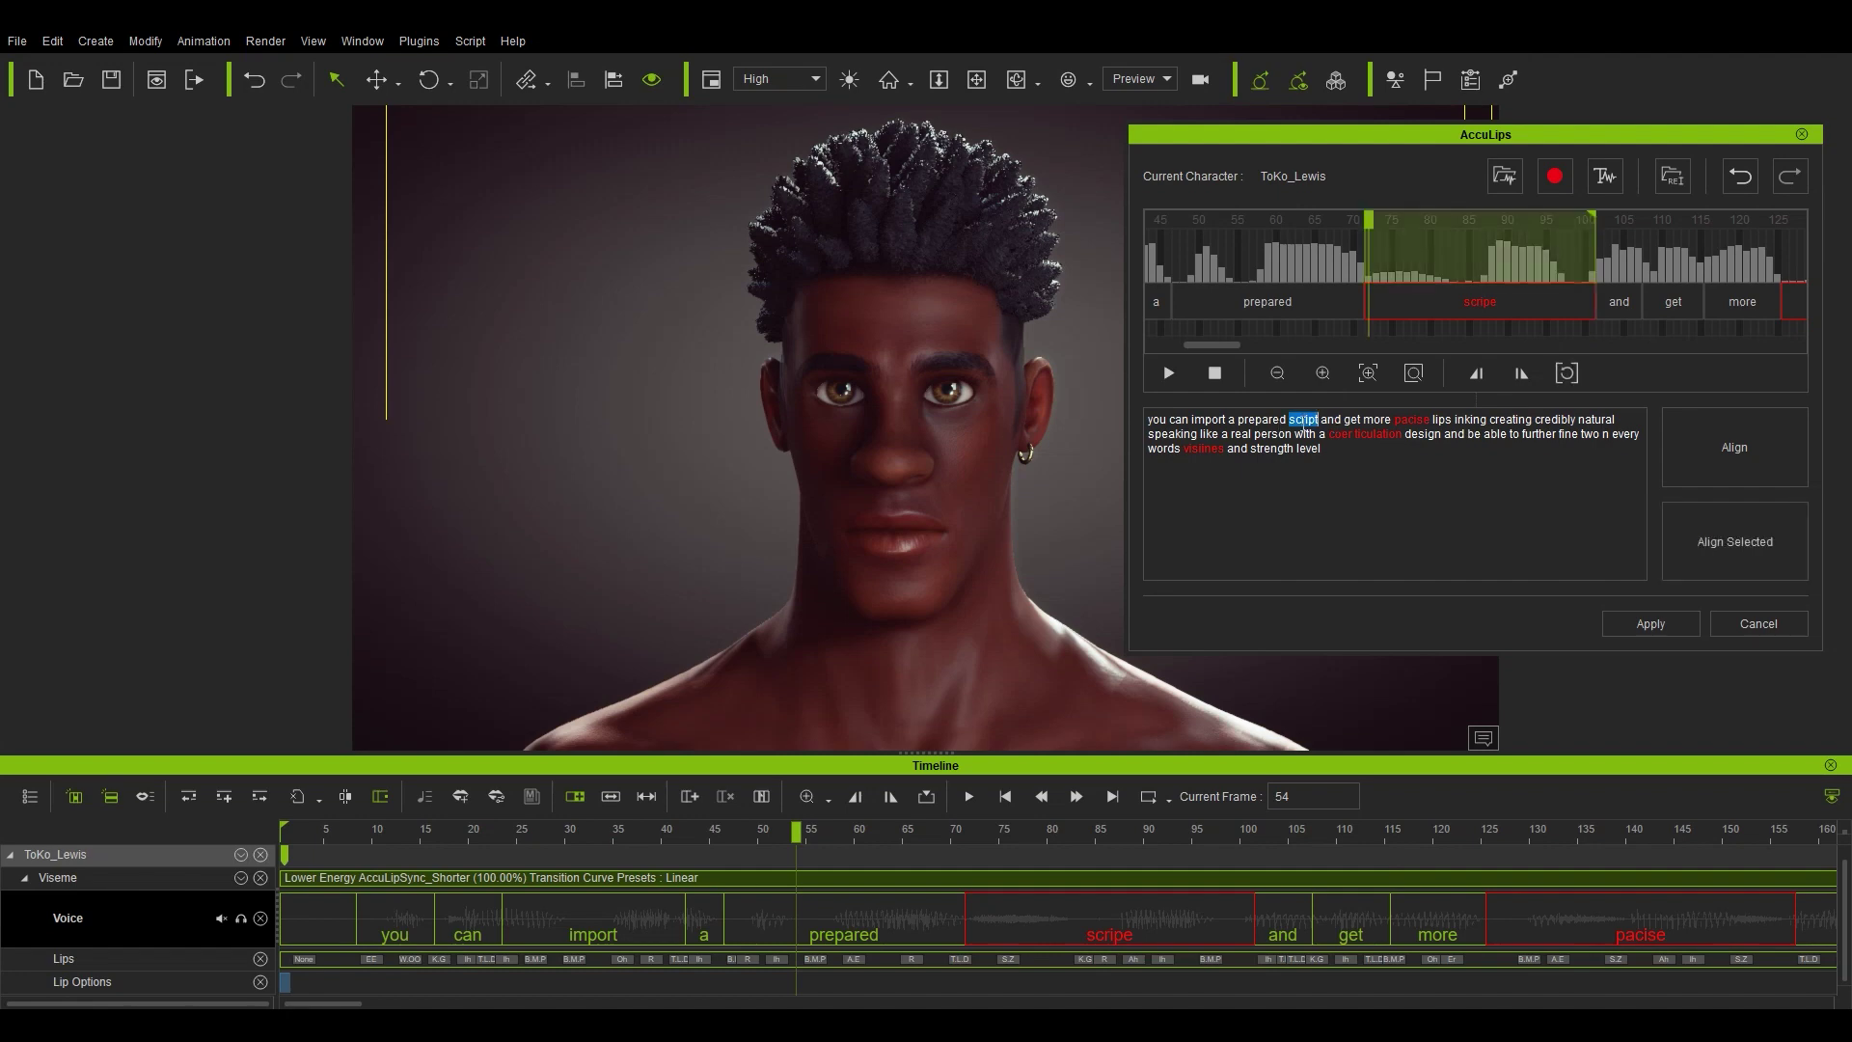
pyautogui.click(1169, 373)
pyautogui.click(1721, 552)
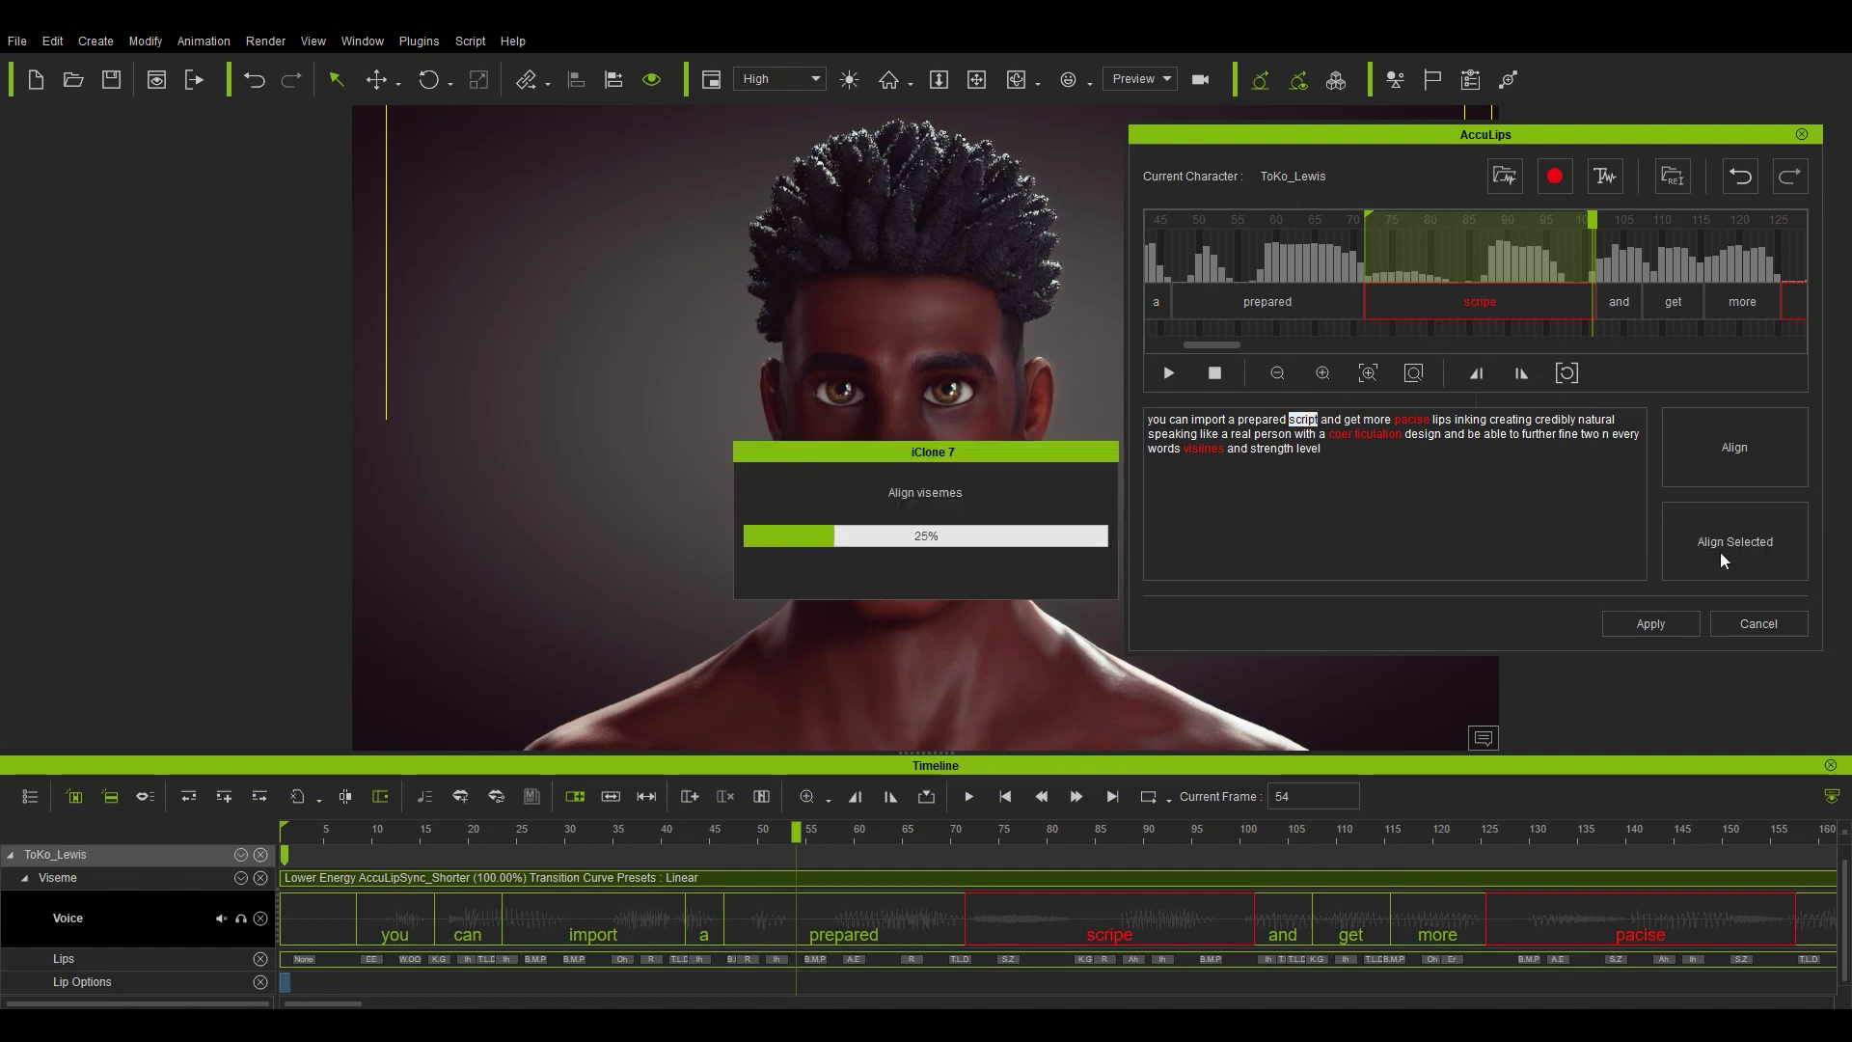
pyautogui.click(1171, 373)
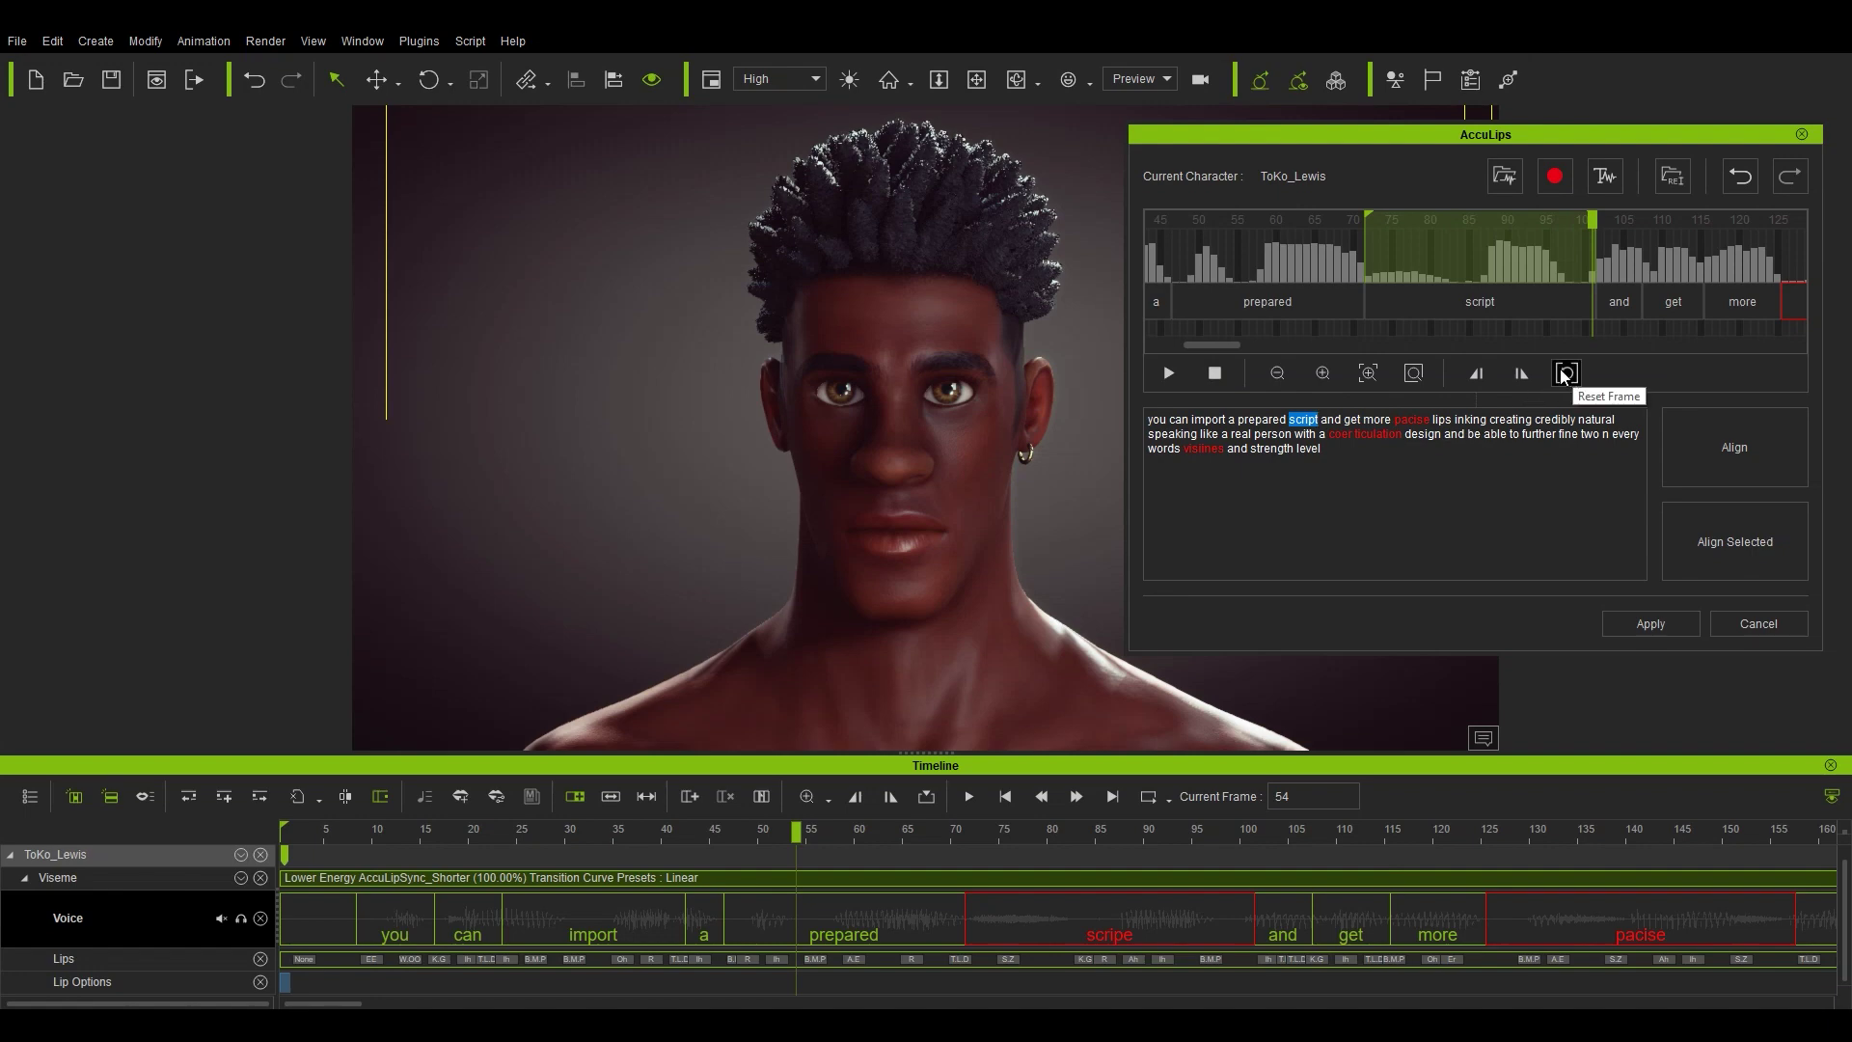
pyautogui.click(1567, 372)
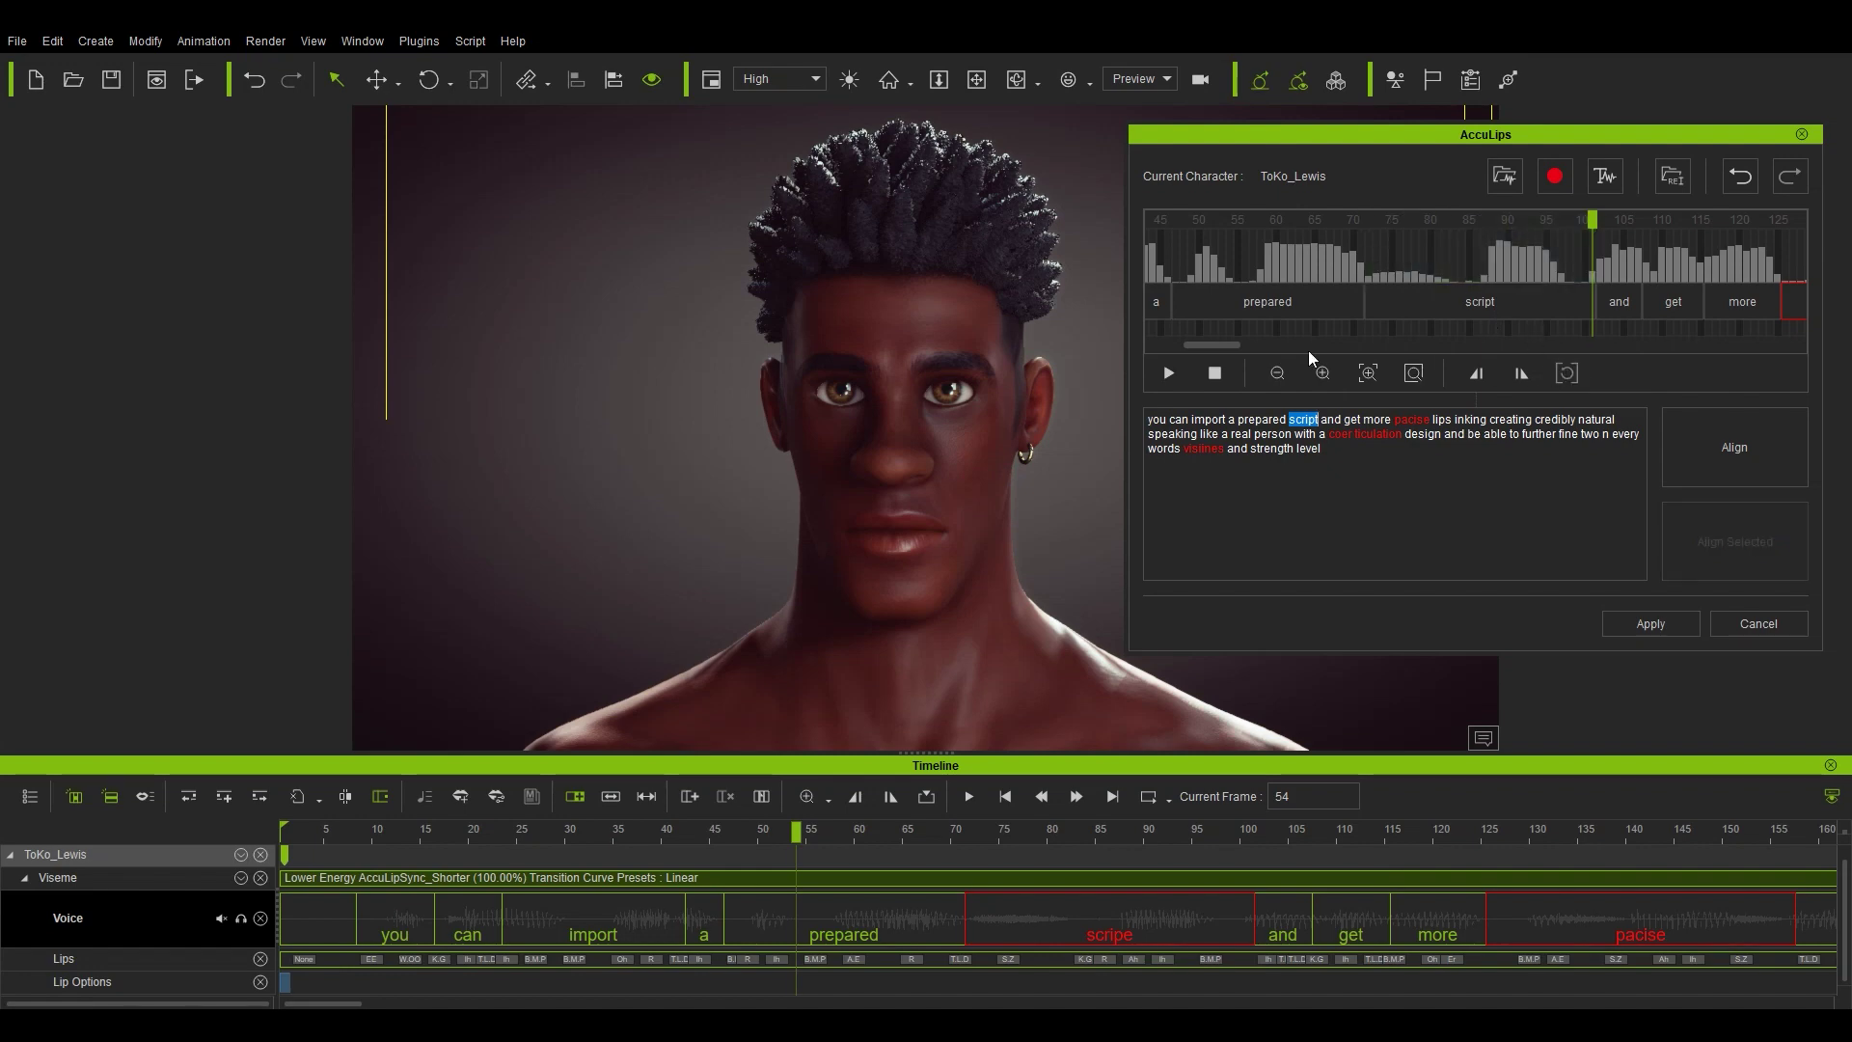
# Listen to the following passage and replace "pacise" with "precise" in the transcript
pyautogui.click(1168, 373)
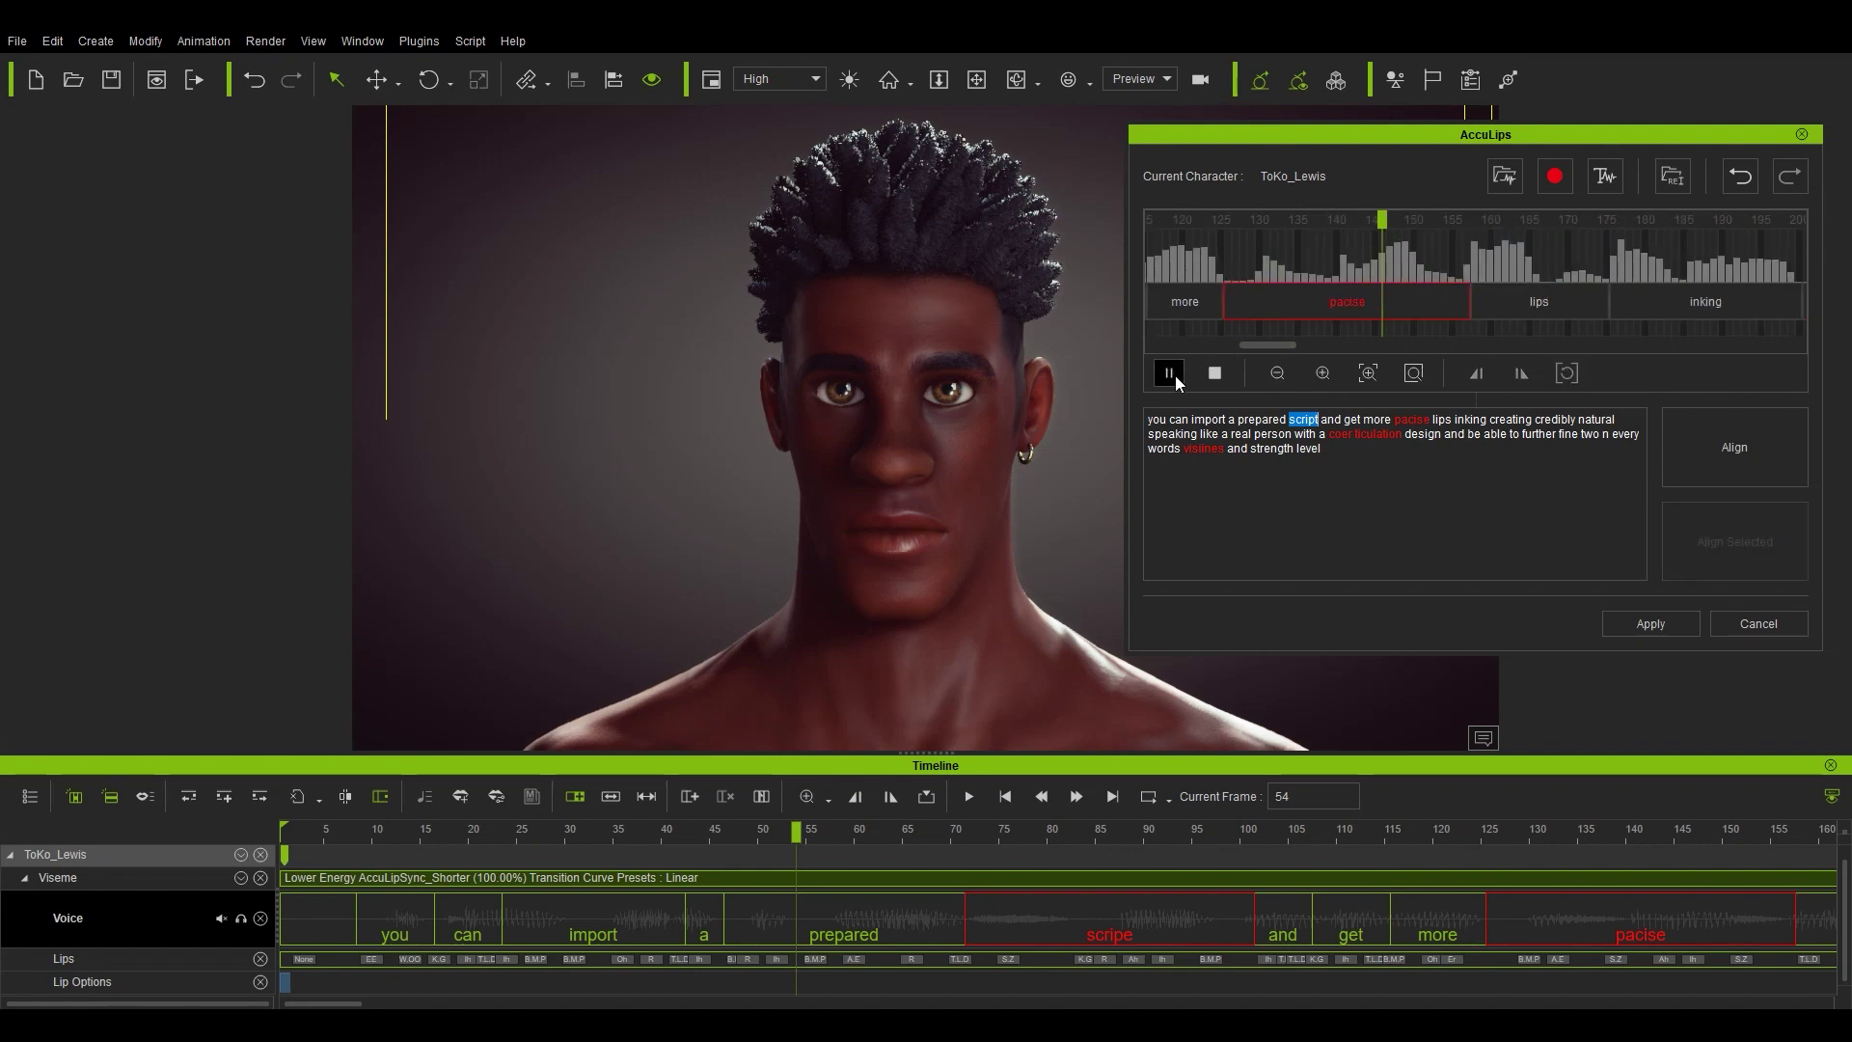
pyautogui.click(1176, 374)
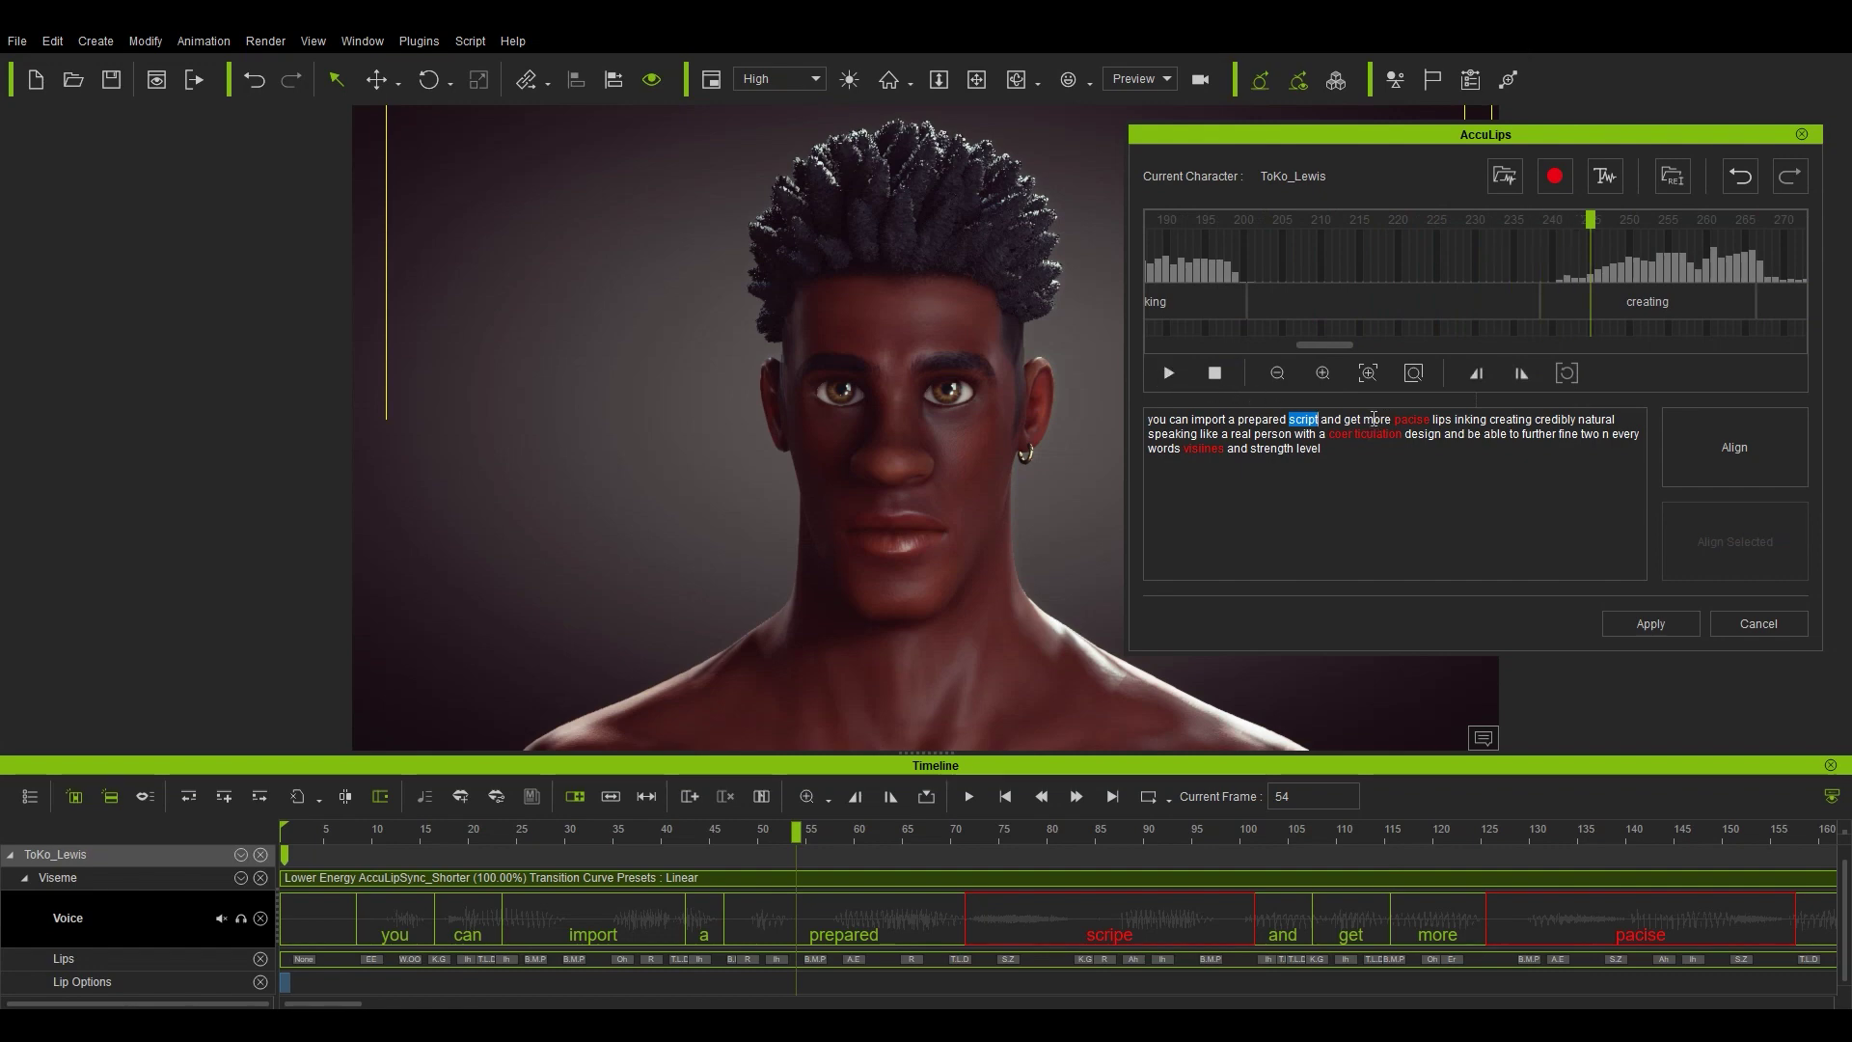
pyautogui.moveTo(1363, 420); pyautogui.dragTo(1487, 421)
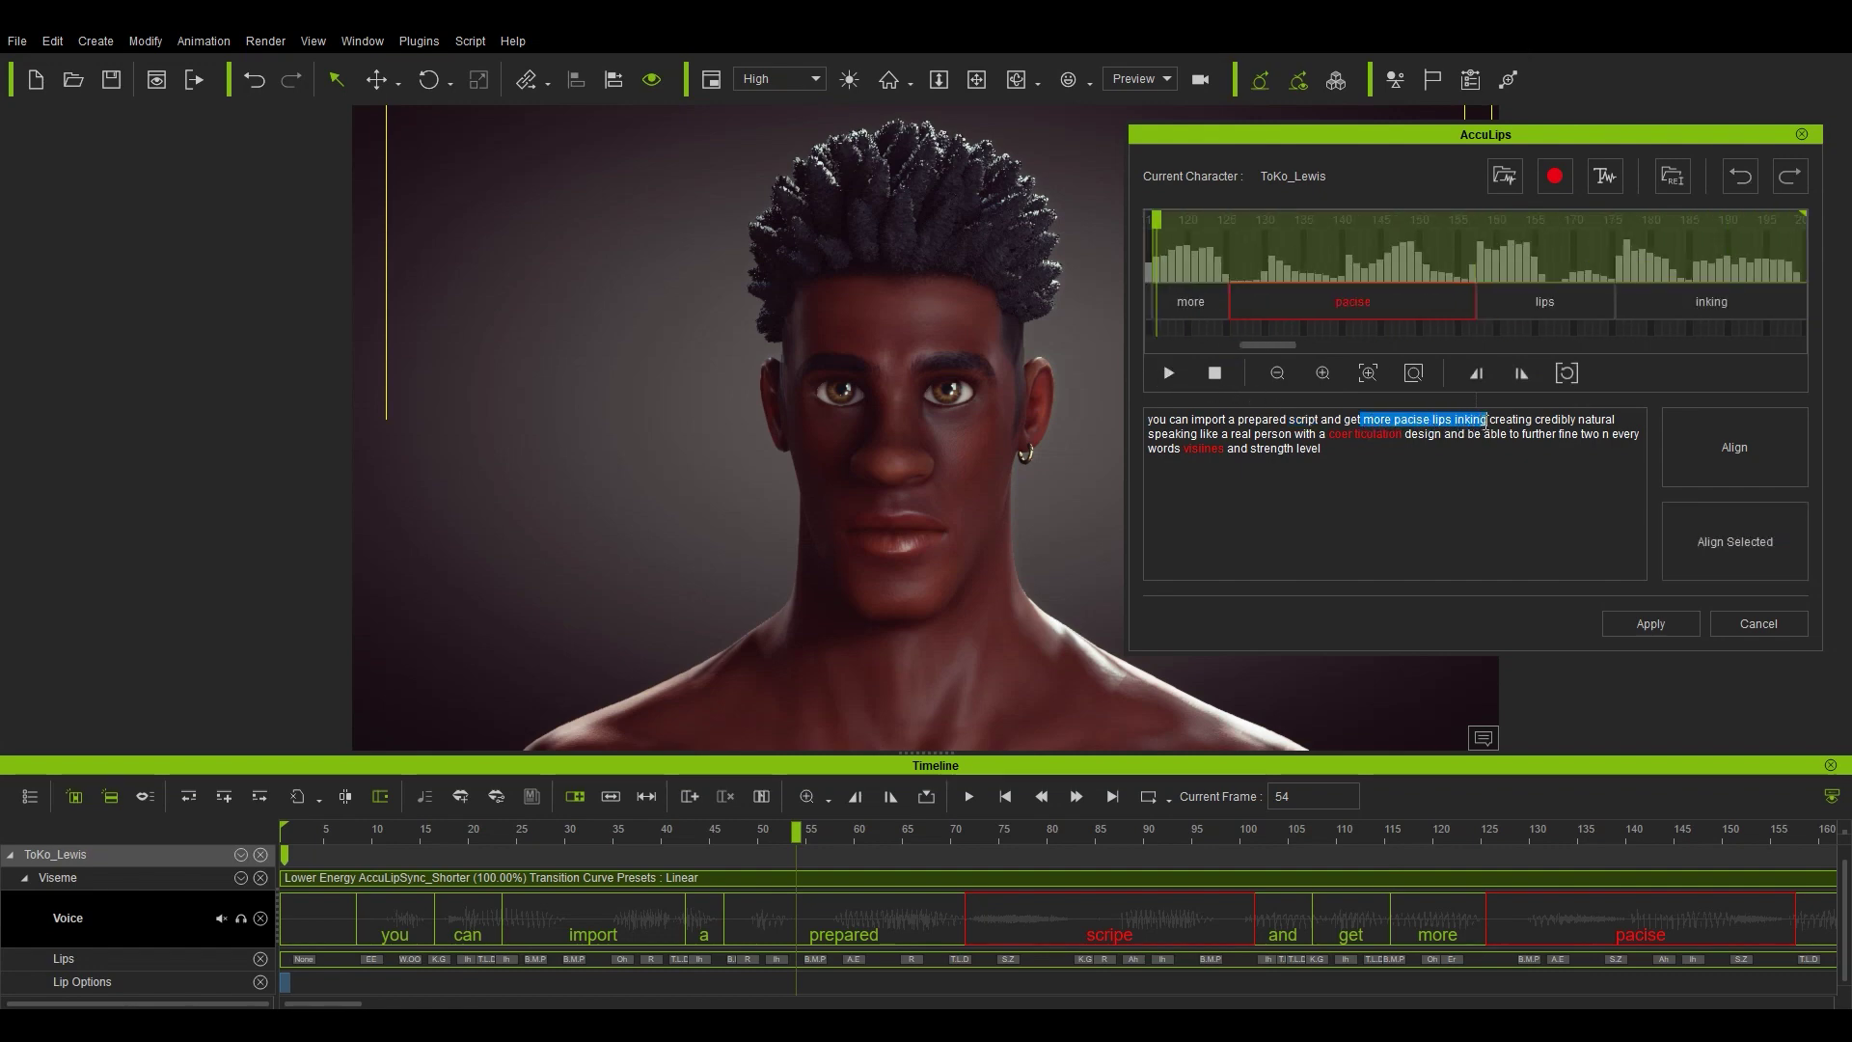
pyautogui.click(1278, 374)
pyautogui.moveTo(1322, 347)
pyautogui.mouseDown()
pyautogui.moveTo(1220, 373)
pyautogui.moveTo(1287, 347)
pyautogui.mouseUp()
pyautogui.moveTo(1430, 420); pyautogui.dragTo(1395, 421)
pyautogui.write('precise')
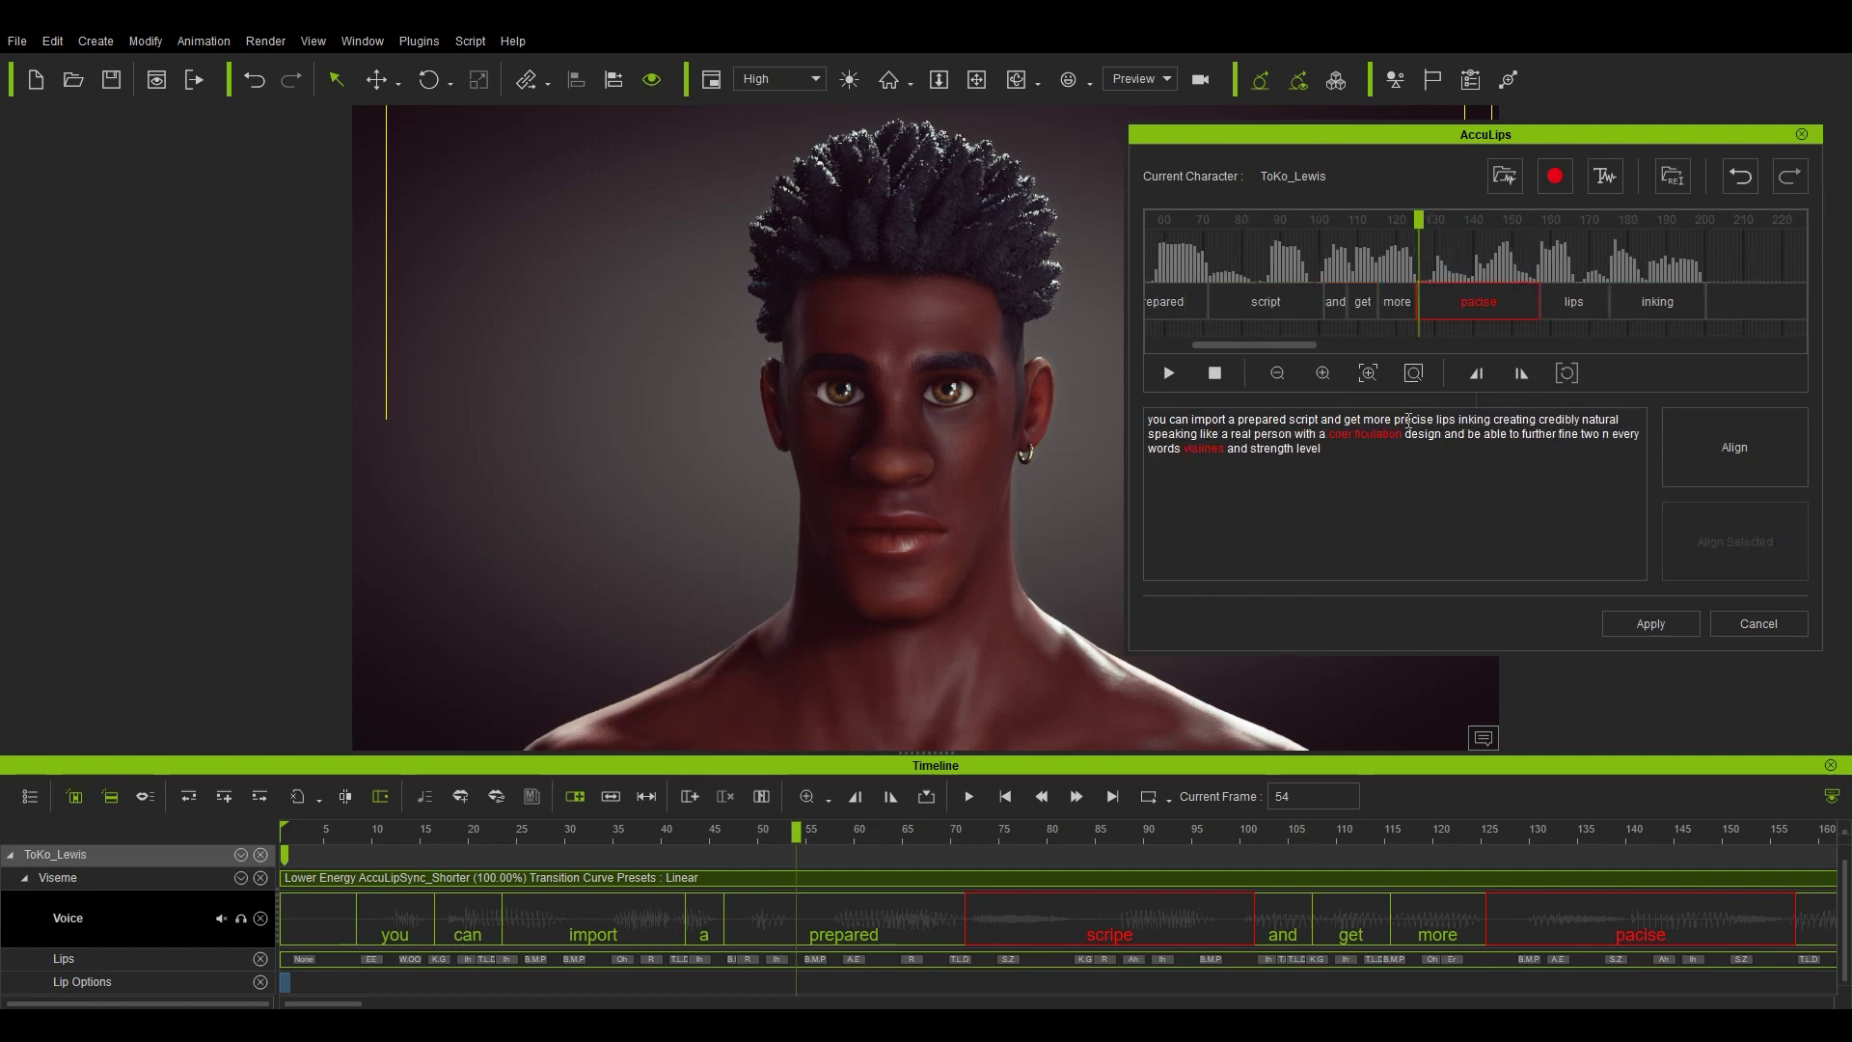
# Listen to the audio and merge the words "lips inking" into "lipsyncing" in the transcript
pyautogui.click(1170, 373)
pyautogui.click(1460, 420)
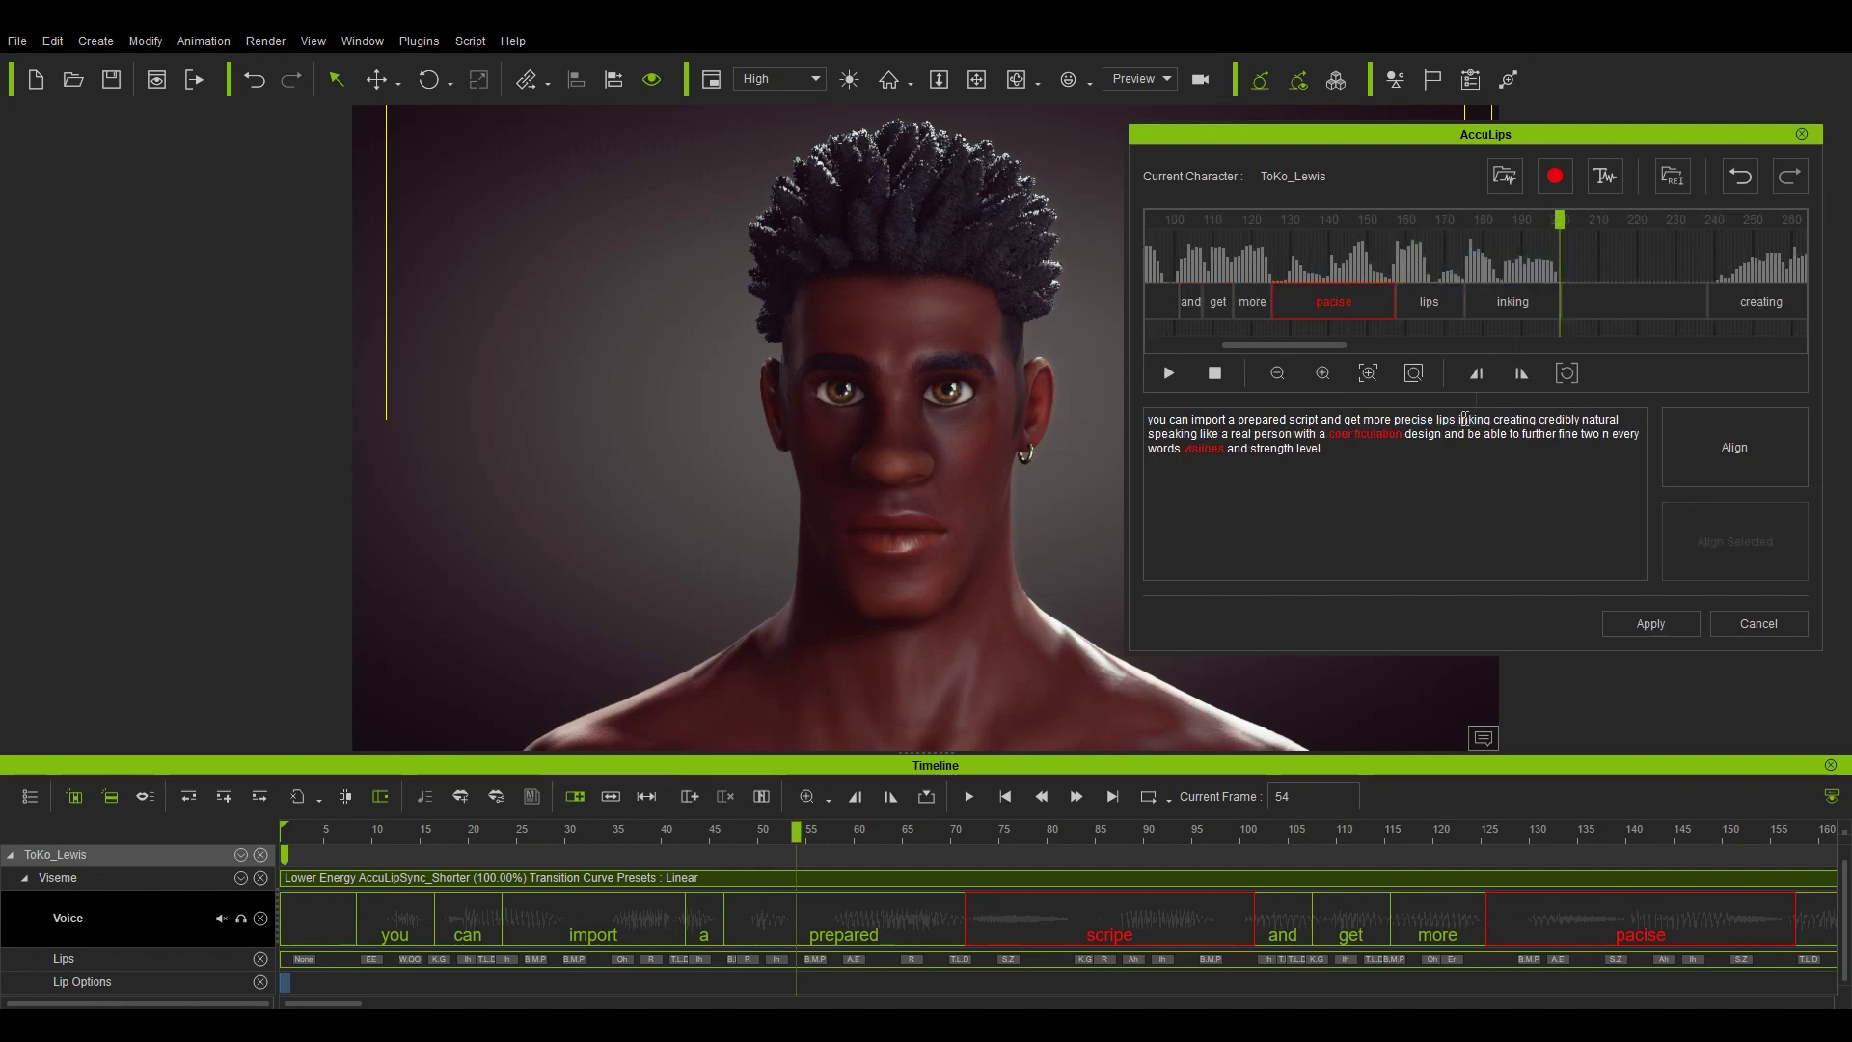
pyautogui.press('BackSpace')
pyautogui.press('Delete')
pyautogui.press('Delete')
pyautogui.press('Delete')
pyautogui.write('ync')
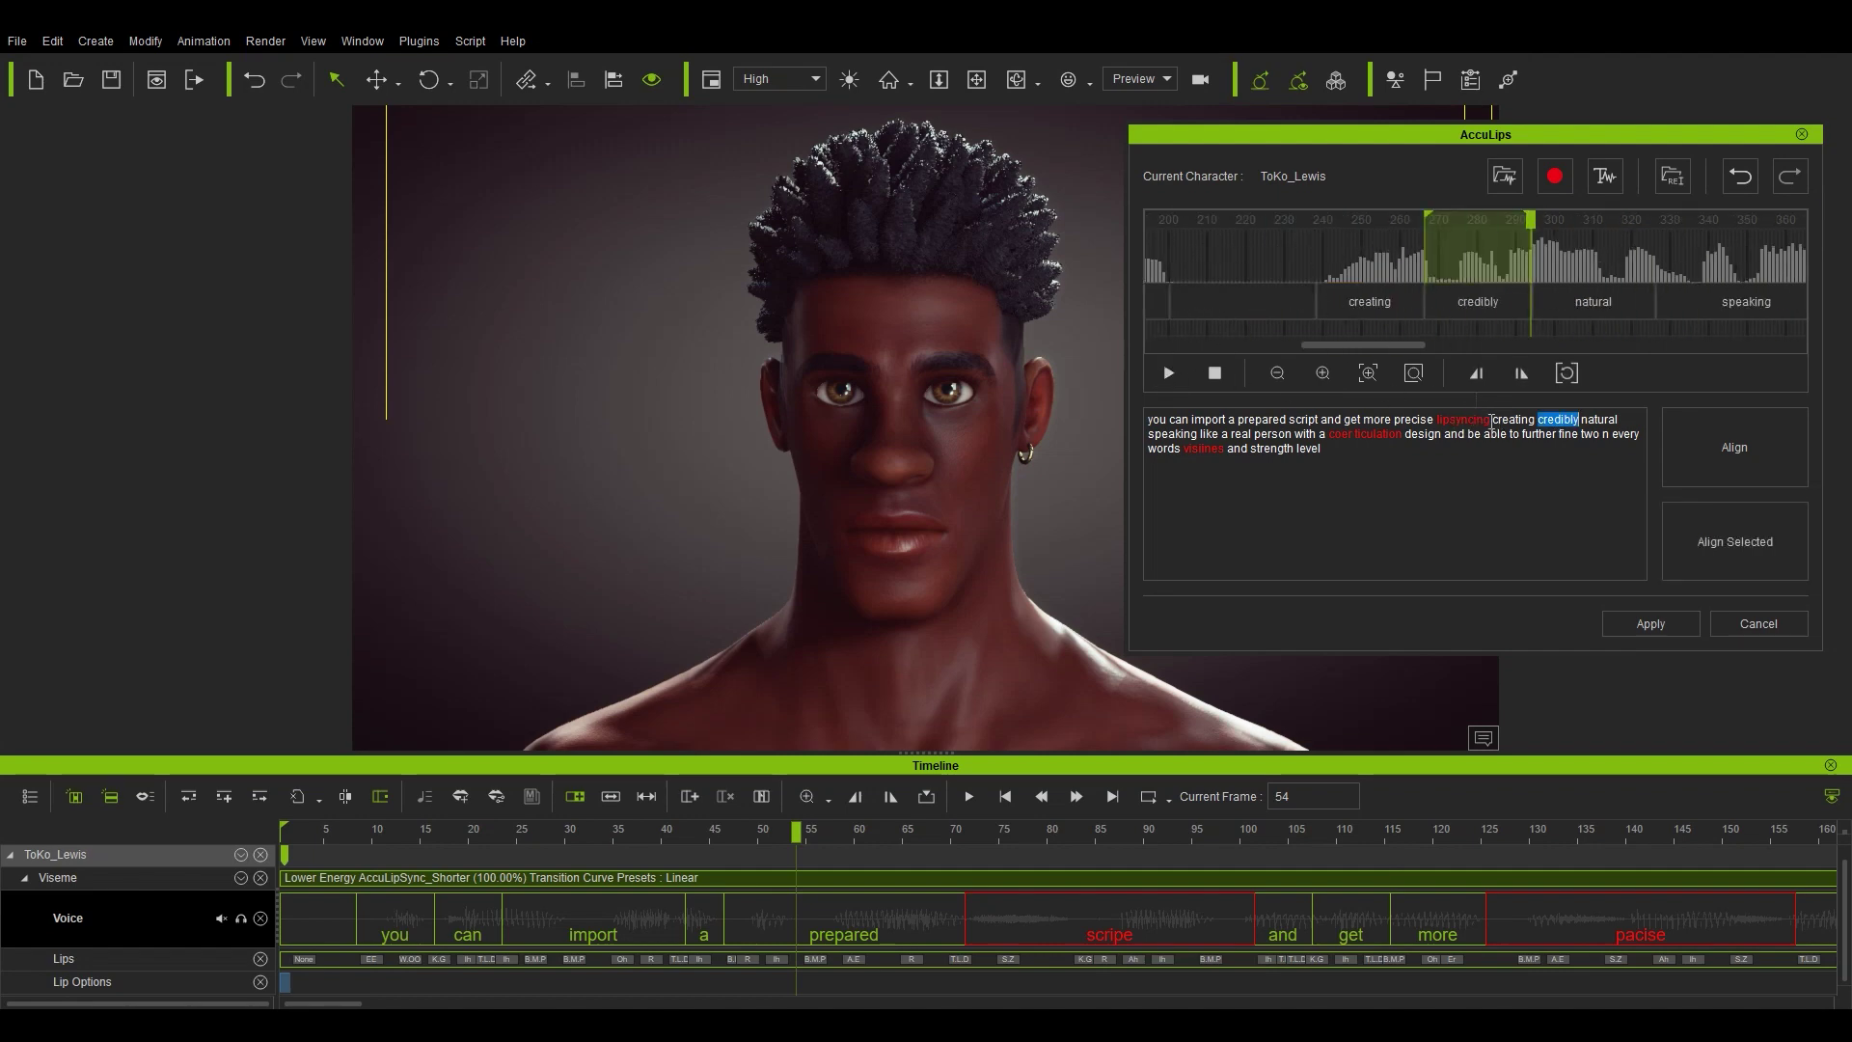
# Play back the passage "creating credibly" and change "credibly" to "incredibly" in the transcript
pyautogui.click(1169, 373)
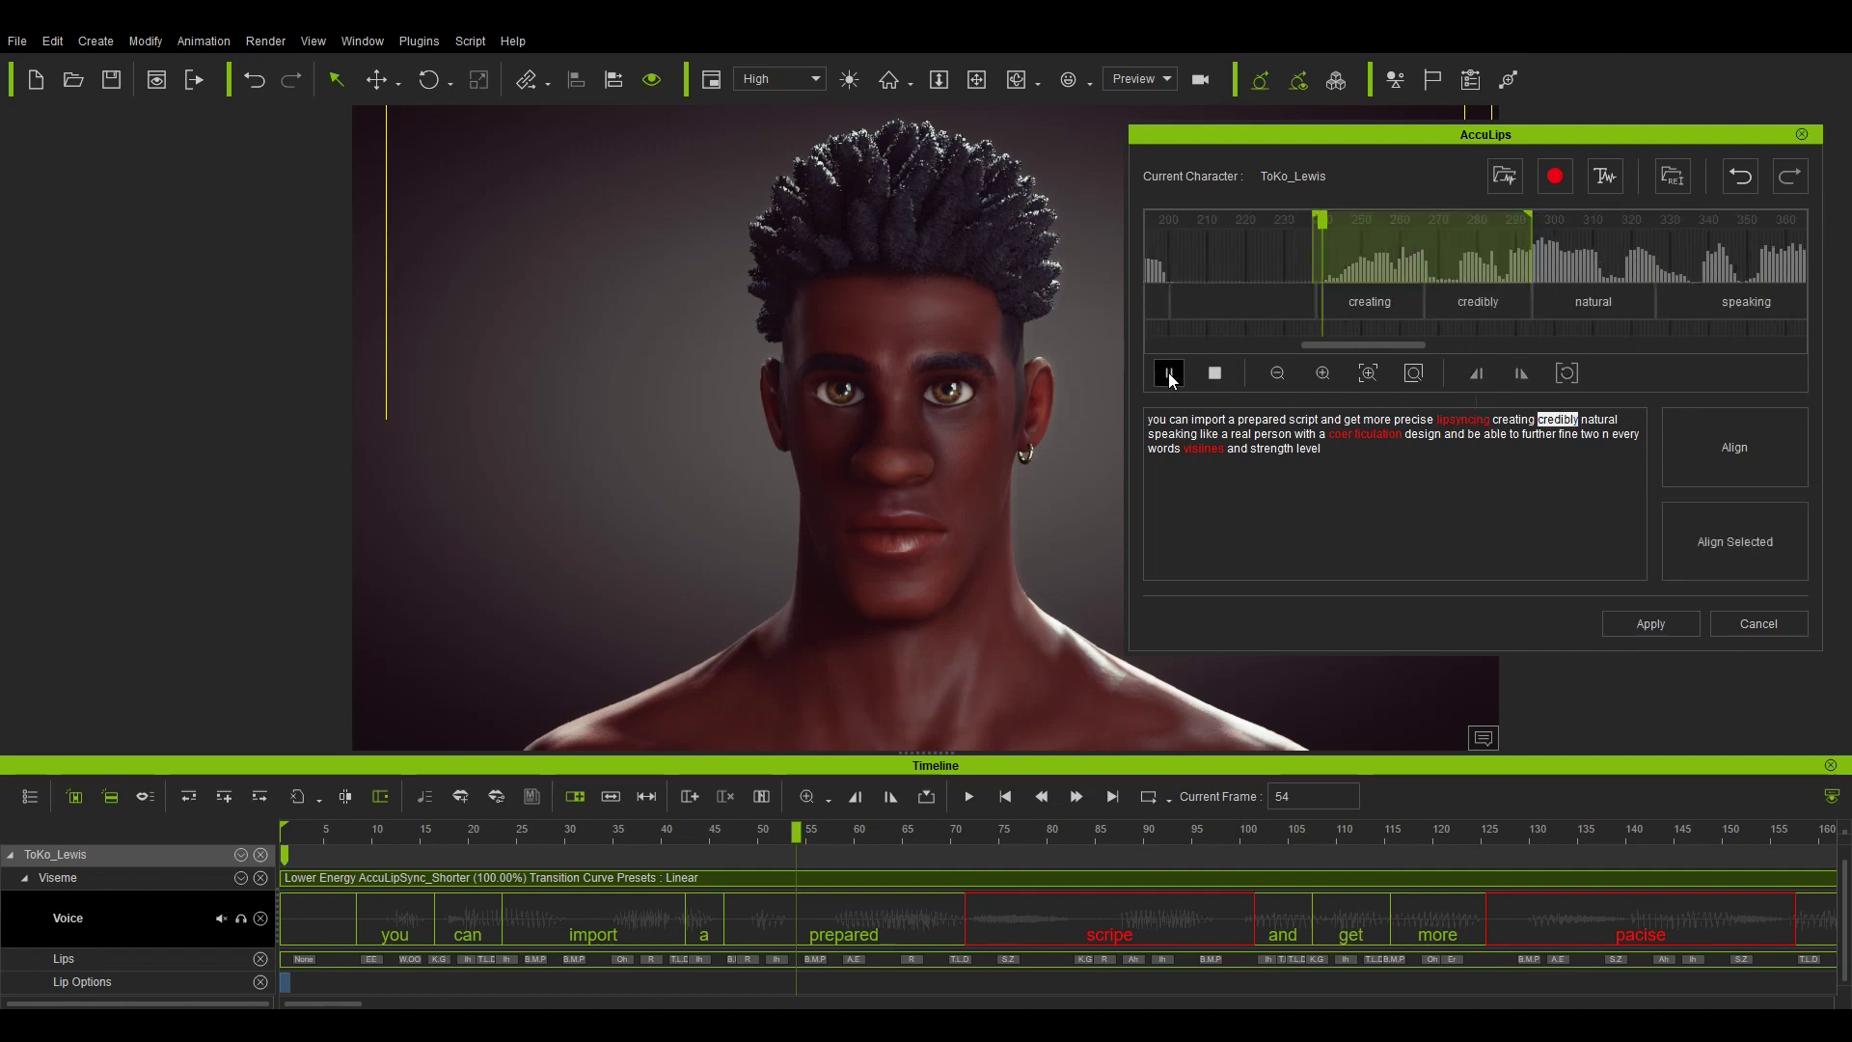
pyautogui.click(1169, 375)
pyautogui.click(1169, 375)
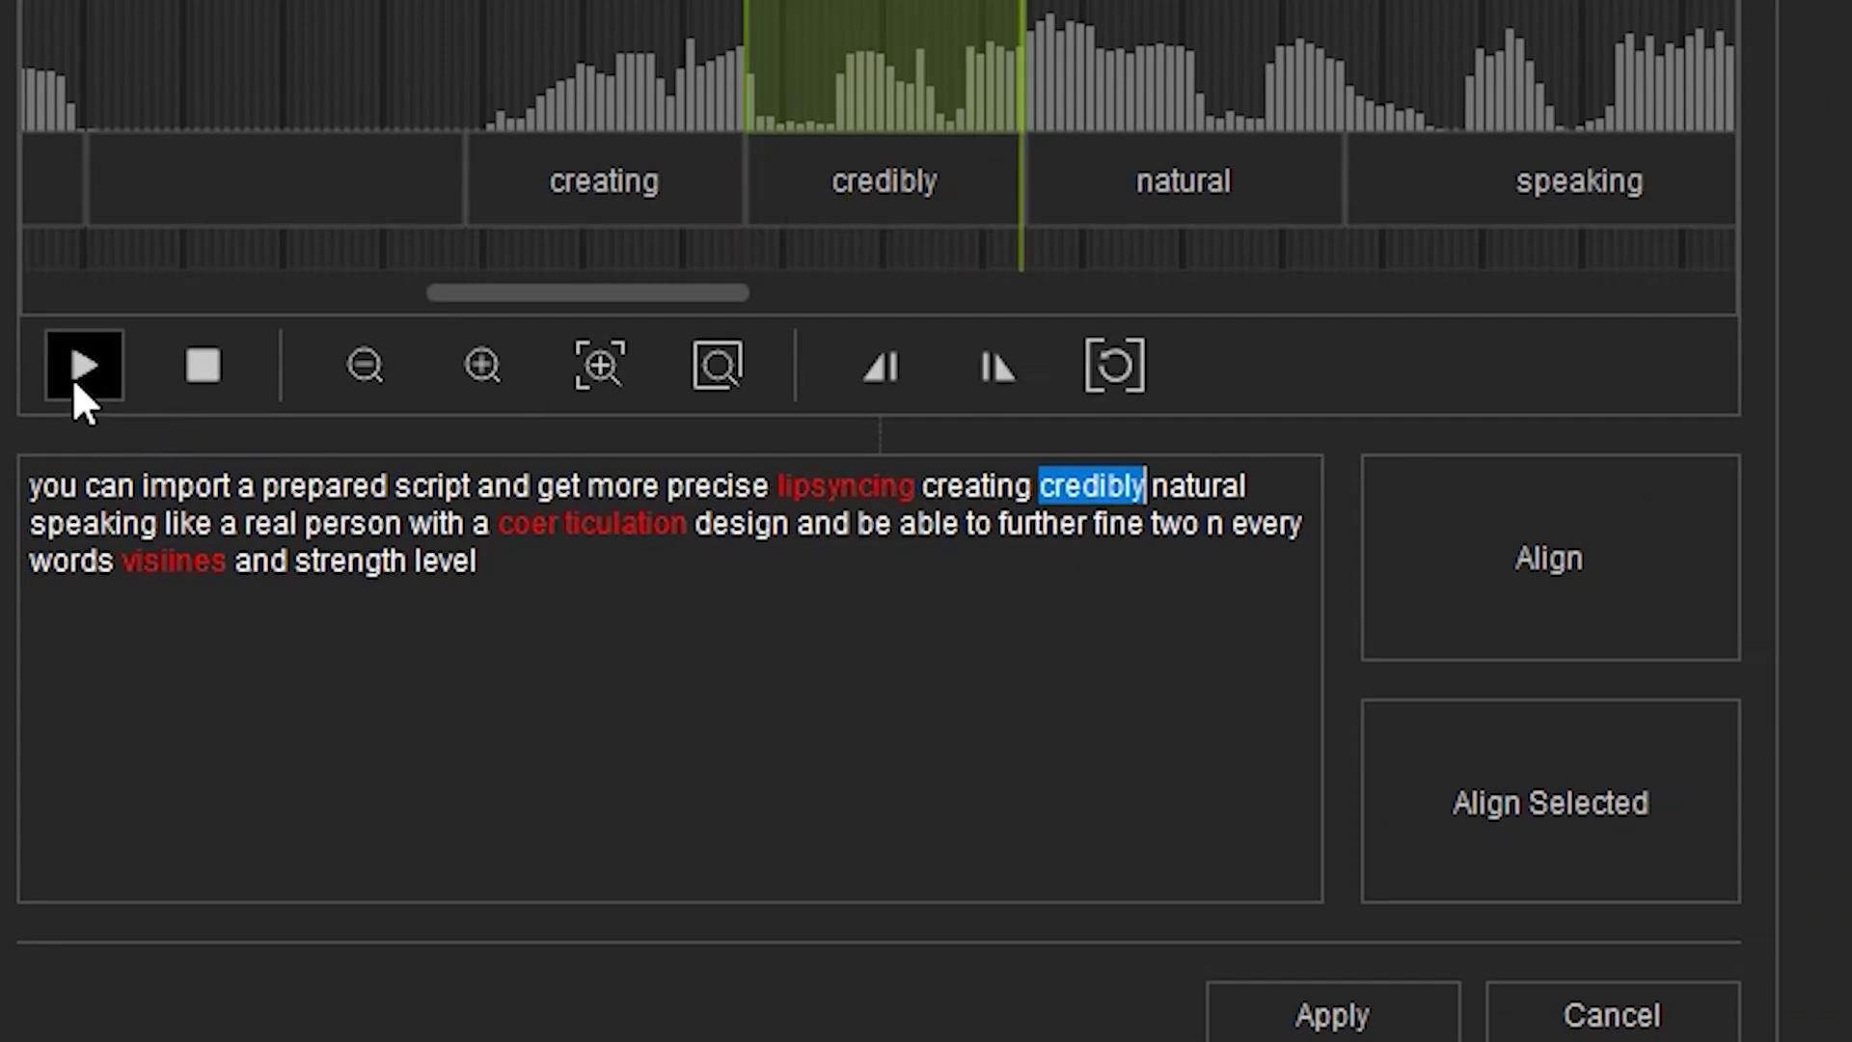
pyautogui.click(1043, 485)
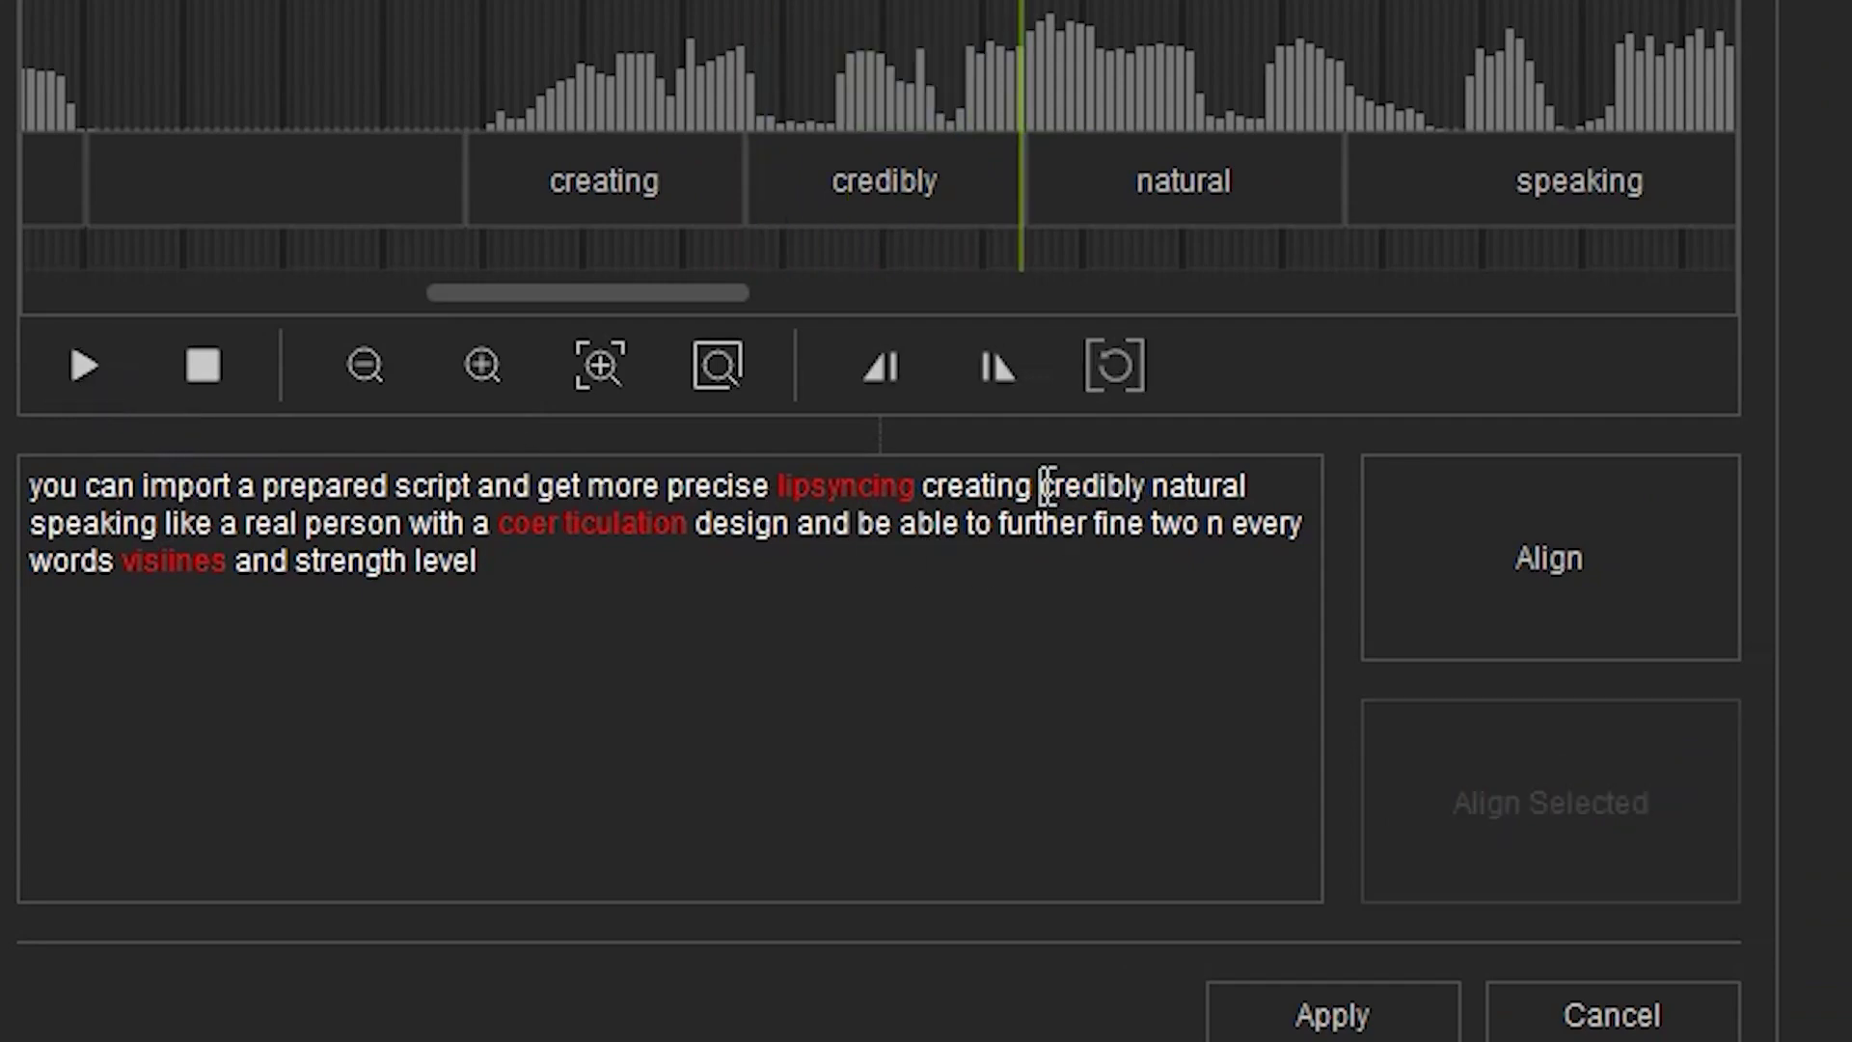
pyautogui.write('in')
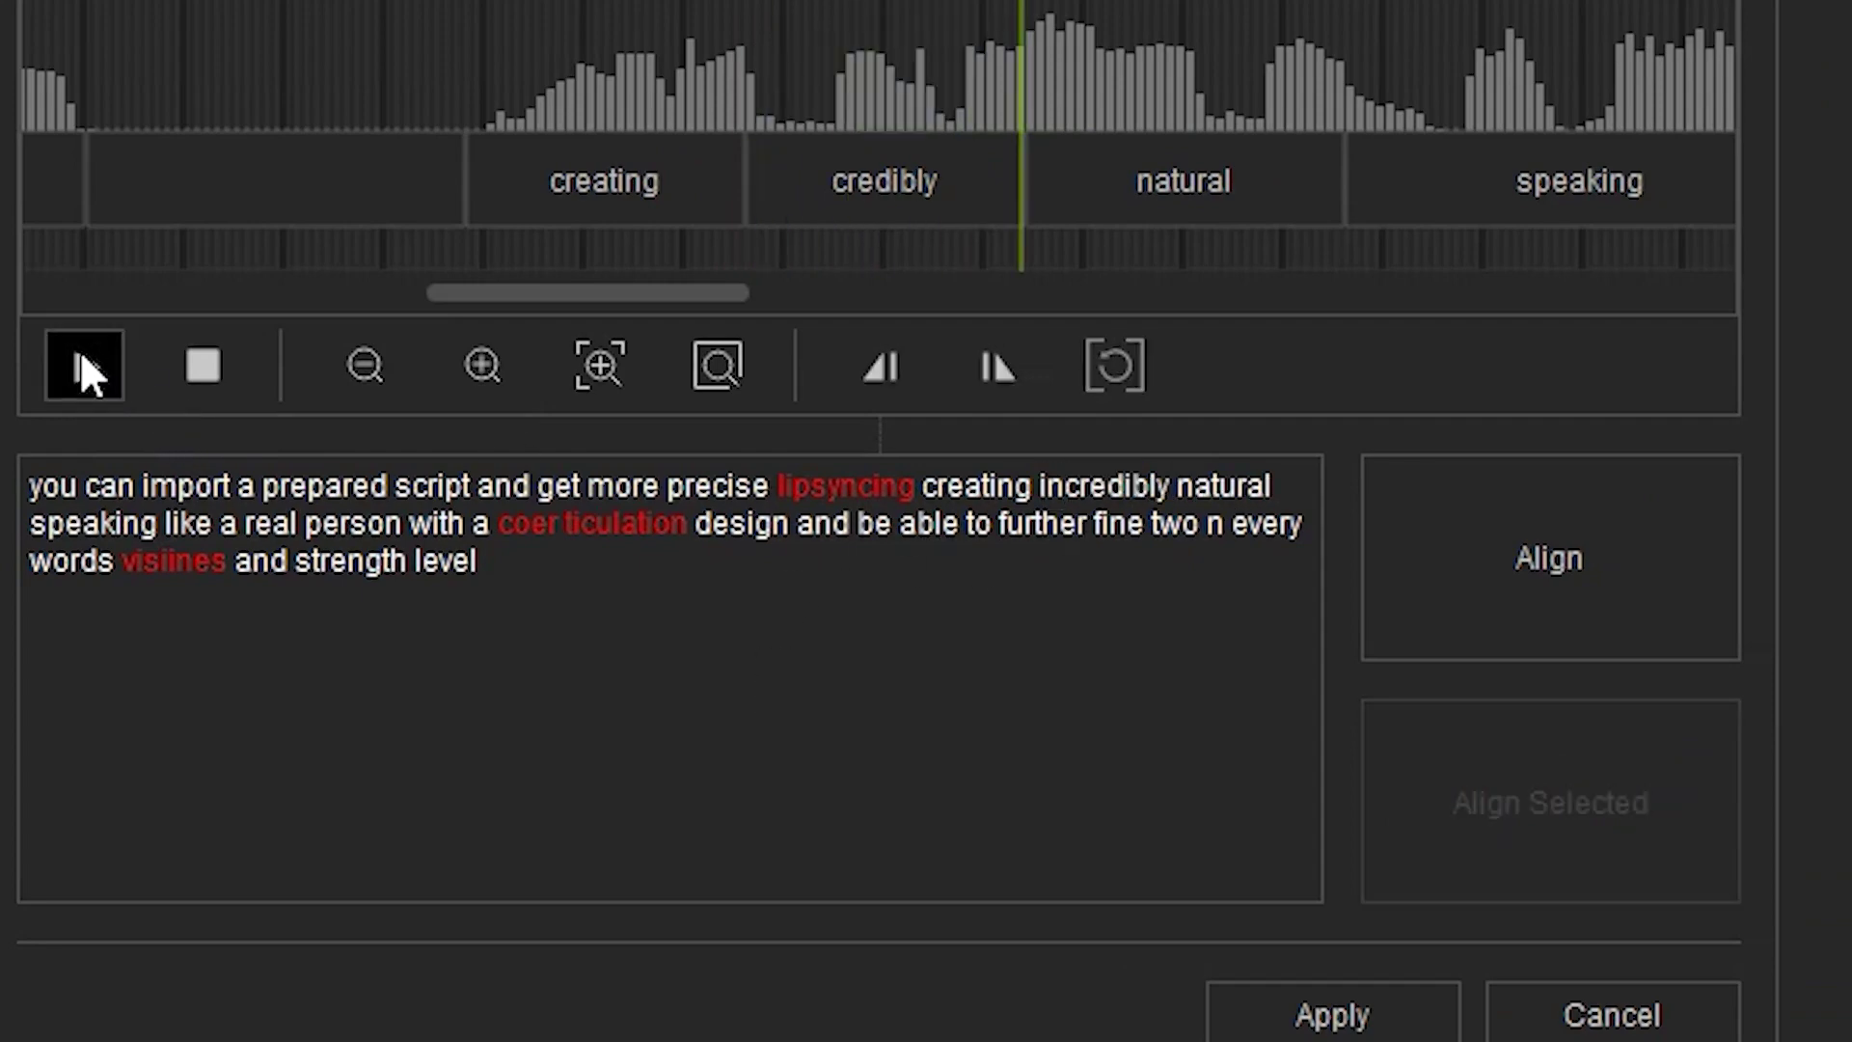
# Continue the audio playback and correct "coer ticulation" to "co-articulation" in the transcript
pyautogui.click(83, 362)
pyautogui.click(1347, 436)
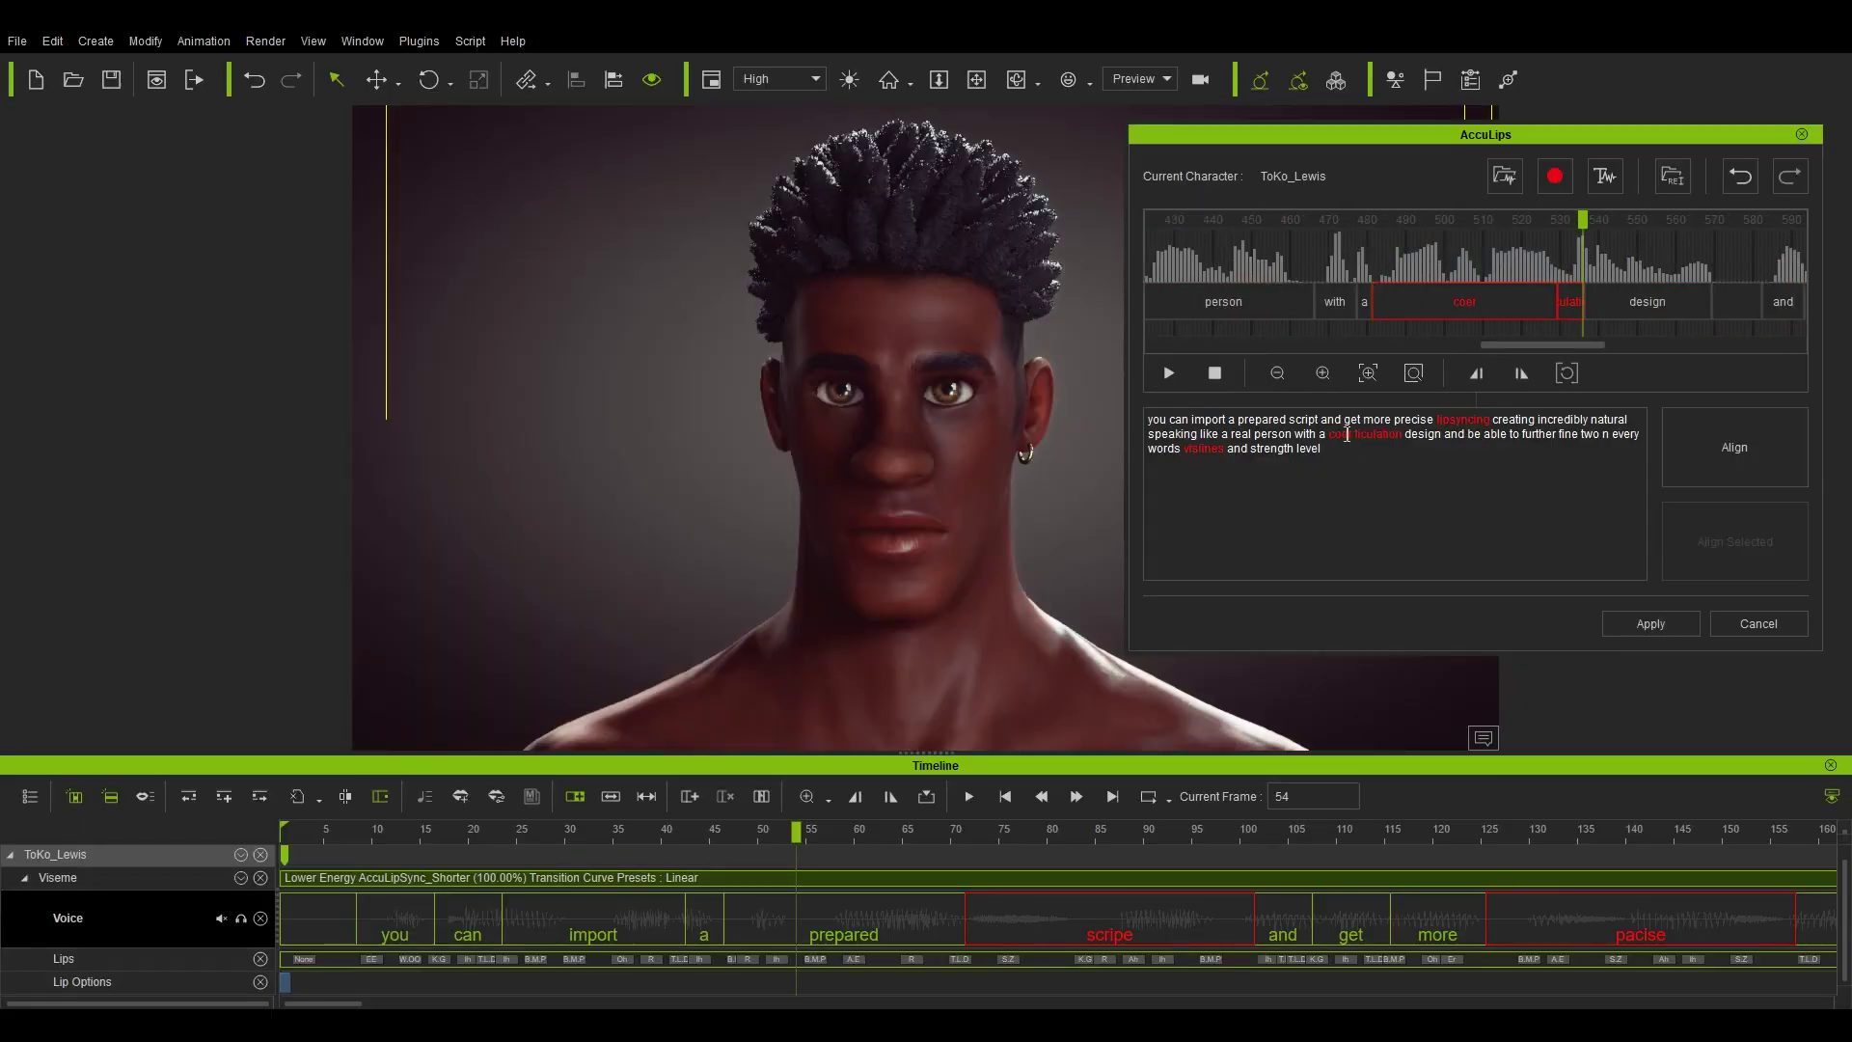
pyautogui.press('BackSpace')
pyautogui.write('-a')
pyautogui.press('Right')
pyautogui.press('Delete')
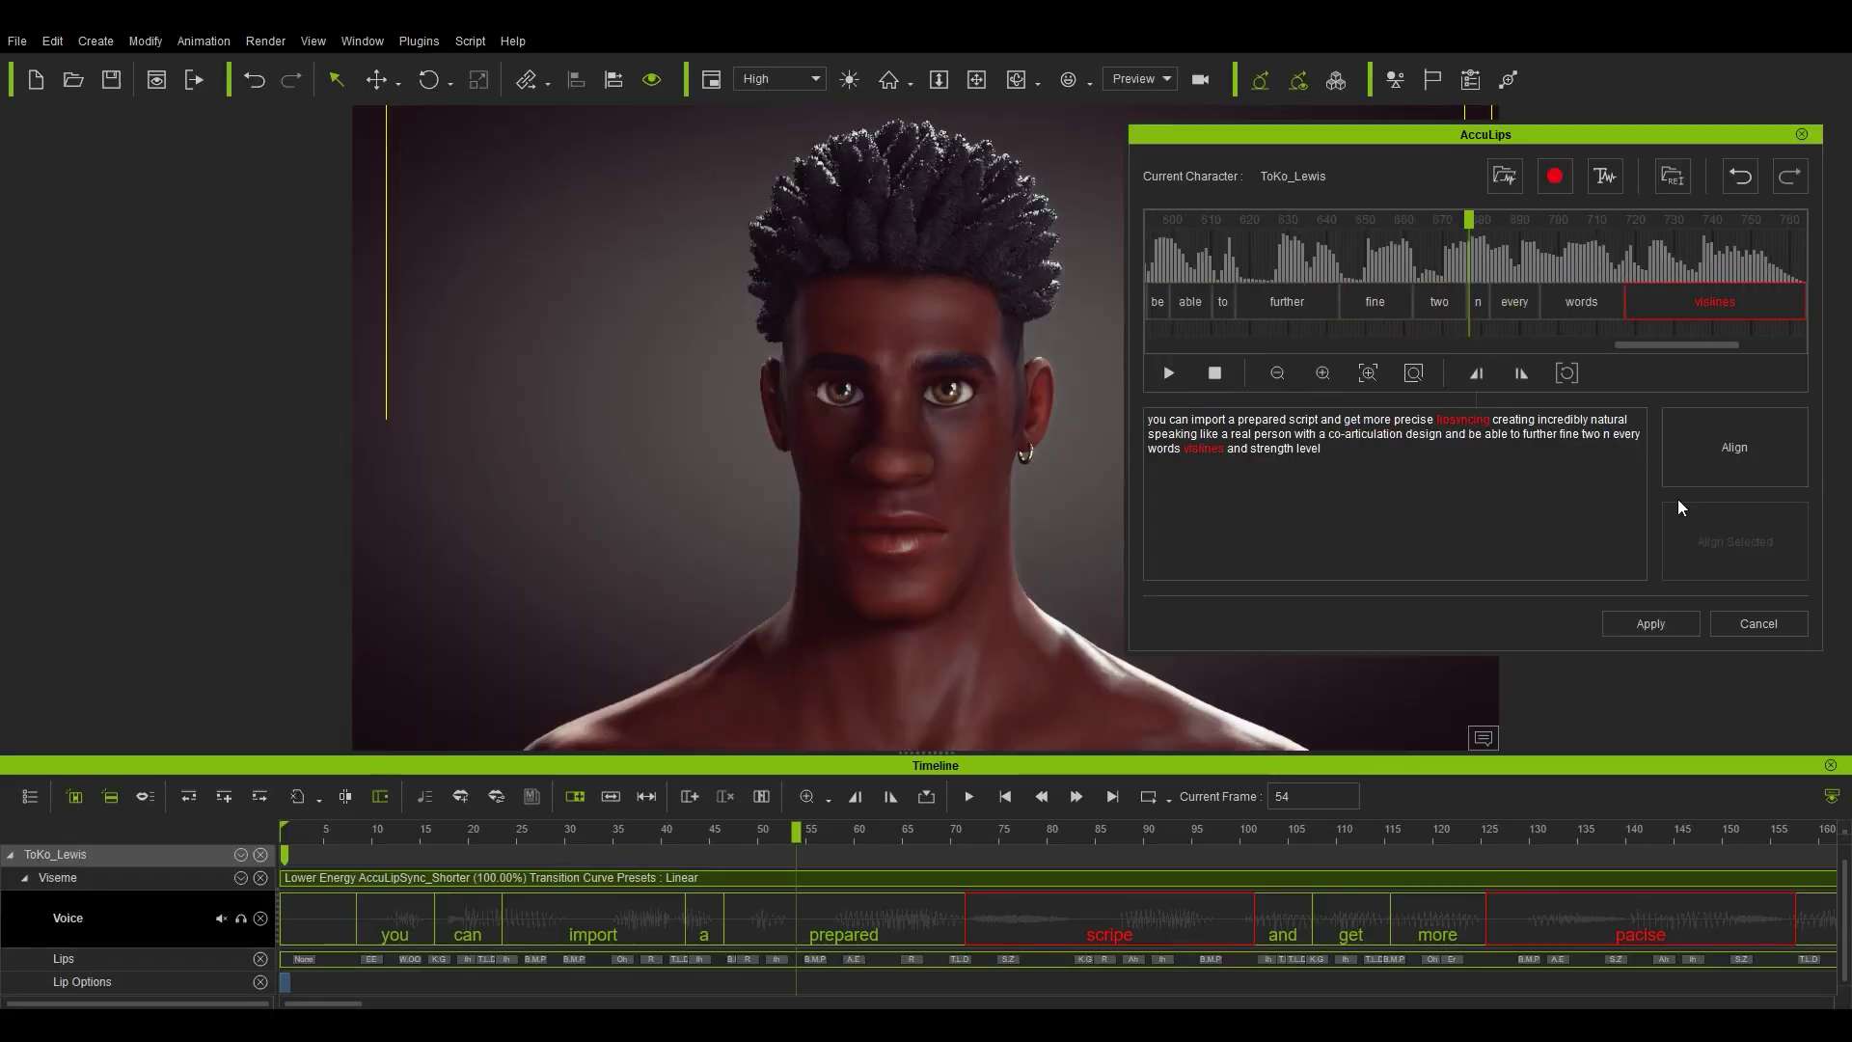
# Replace "two n" with "tune" and "visiines" with "visemes" in the transcript
pyautogui.moveTo(1590, 434); pyautogui.dragTo(1623, 434)
pyautogui.write('tune')
pyautogui.doubleClick(1203, 448)
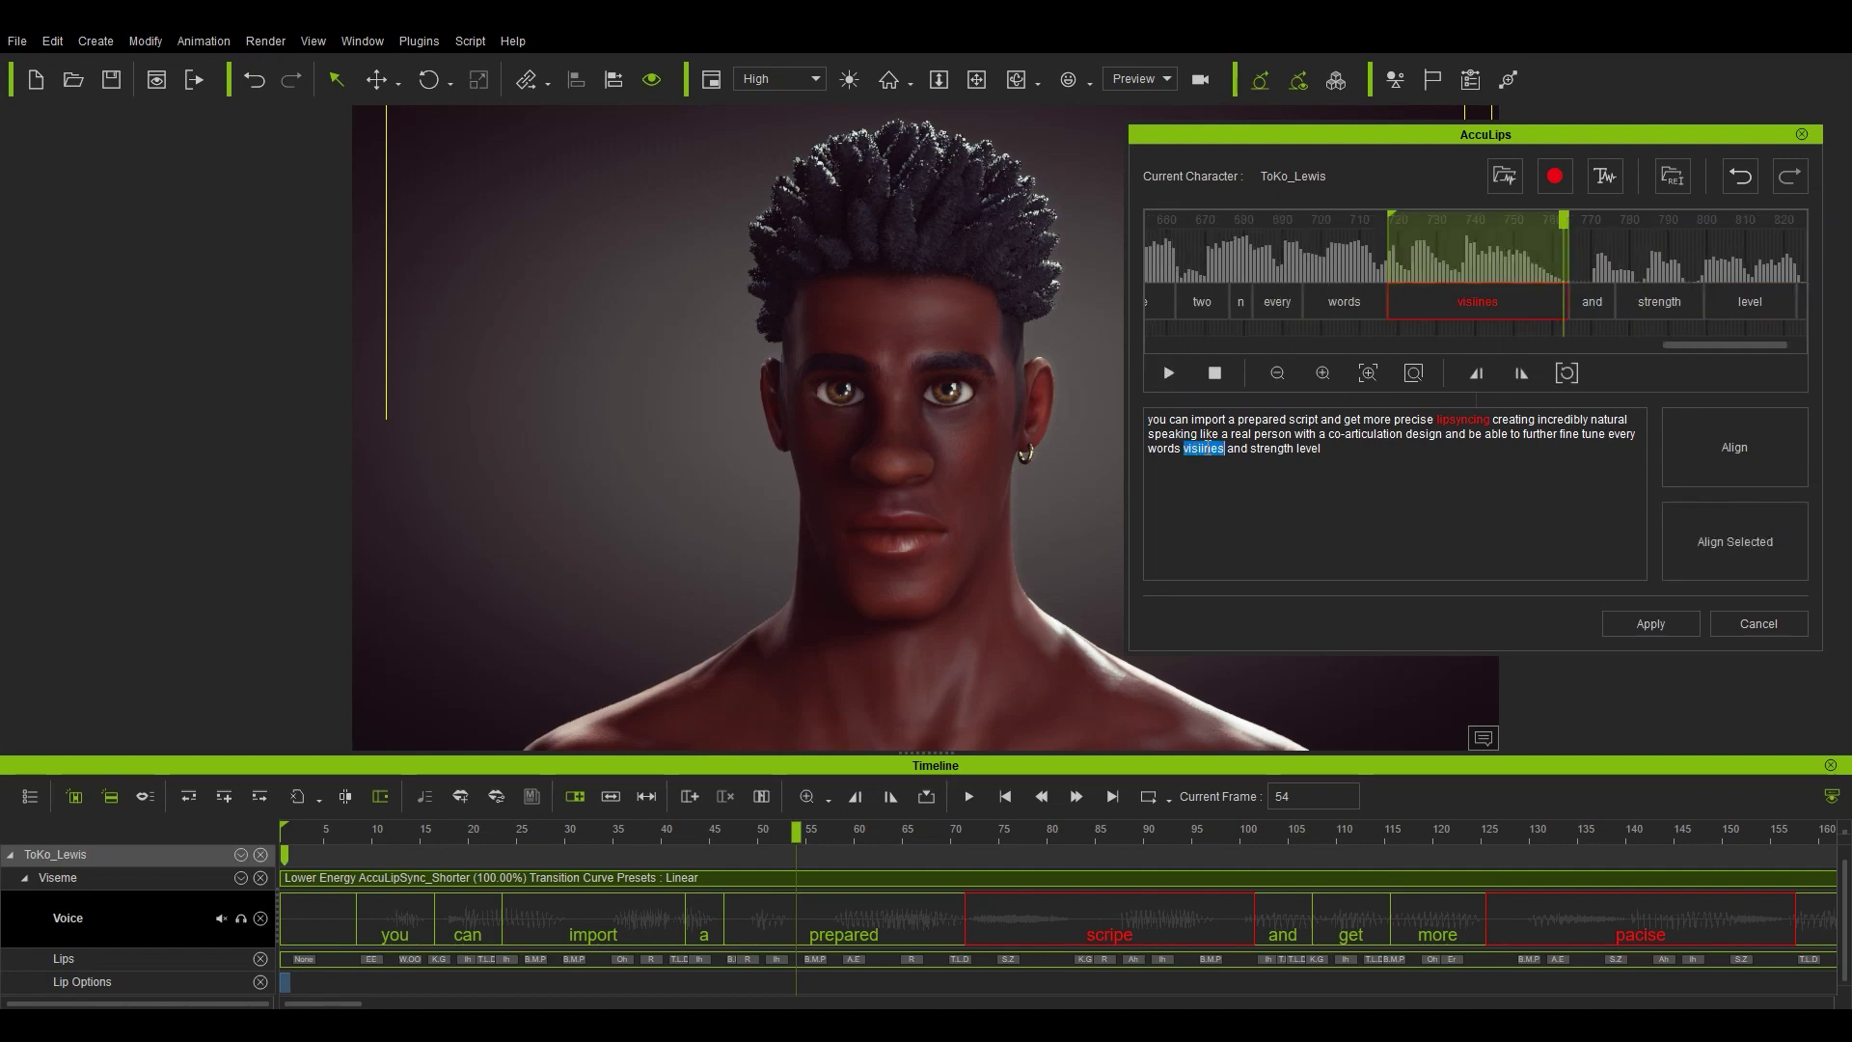
pyautogui.write('visemes')
pyautogui.scroll(-3, 1293, 289)
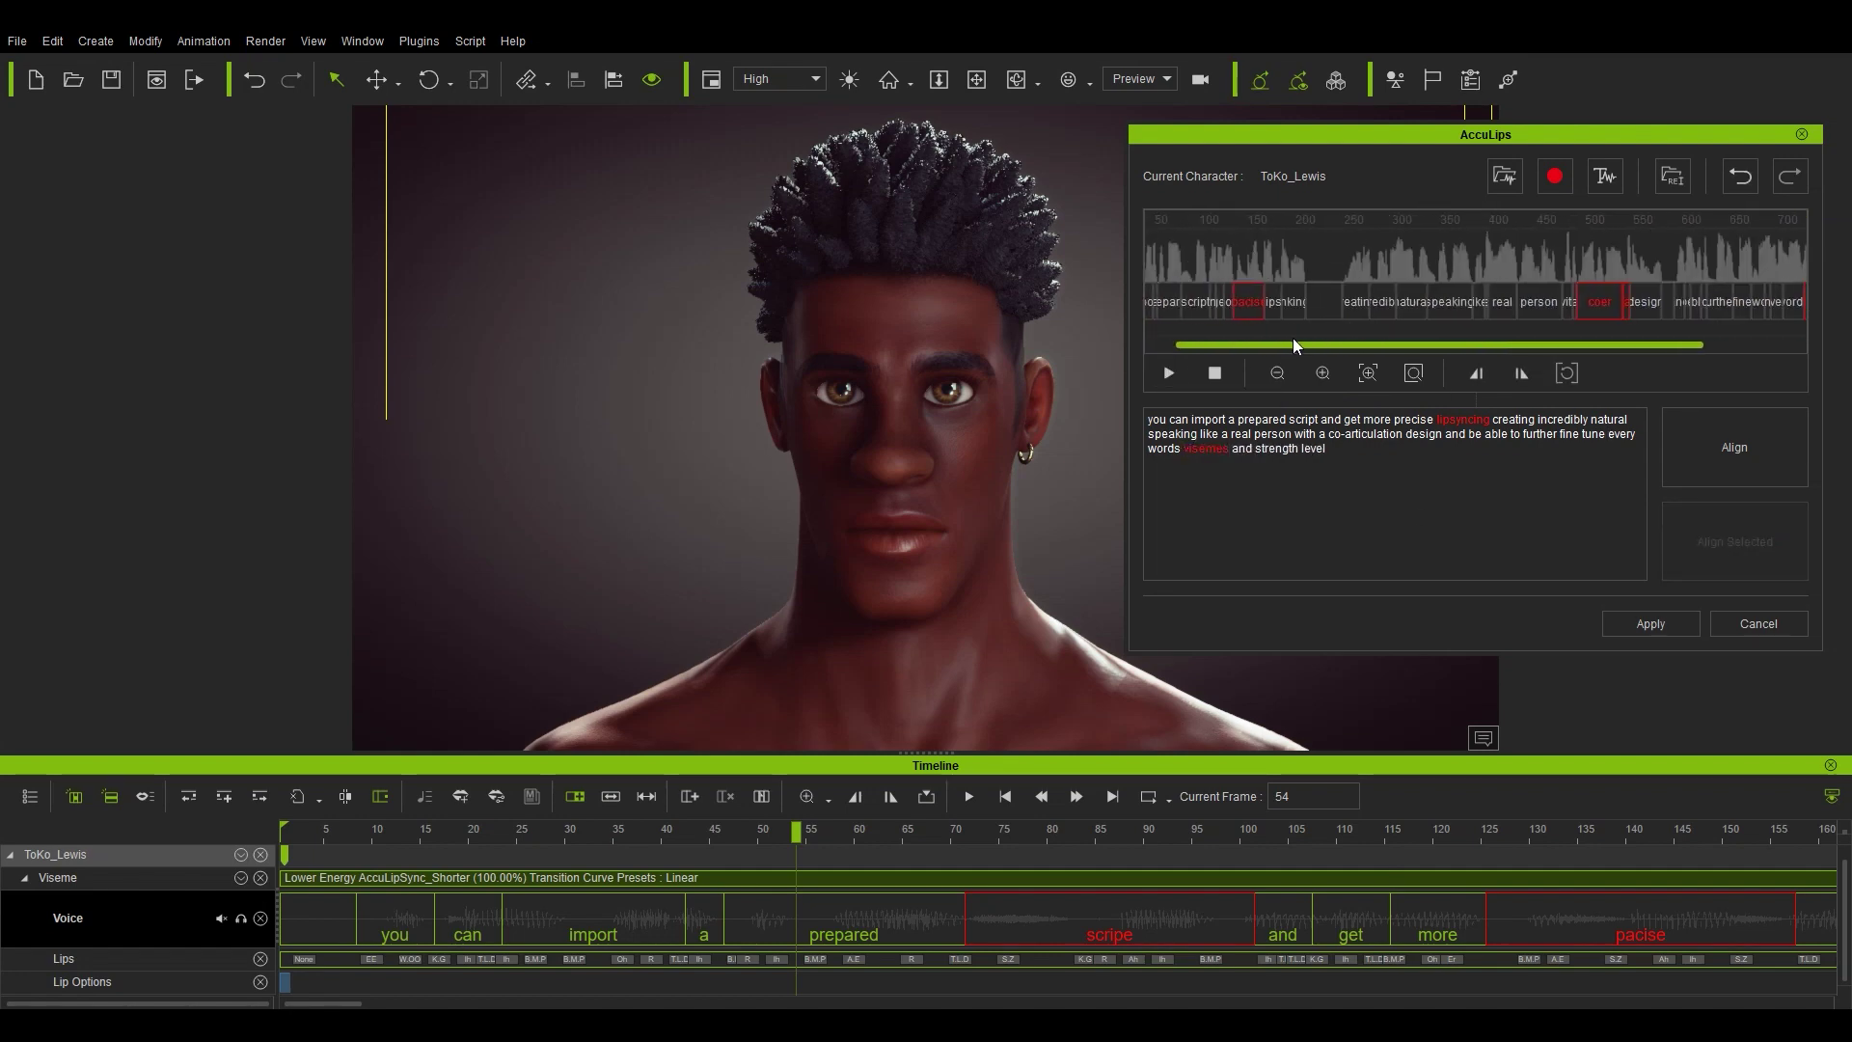
# Align the corrected transcript with the audio and add the red-marked words to the AccuLips dictionary automatically
pyautogui.click(1726, 471)
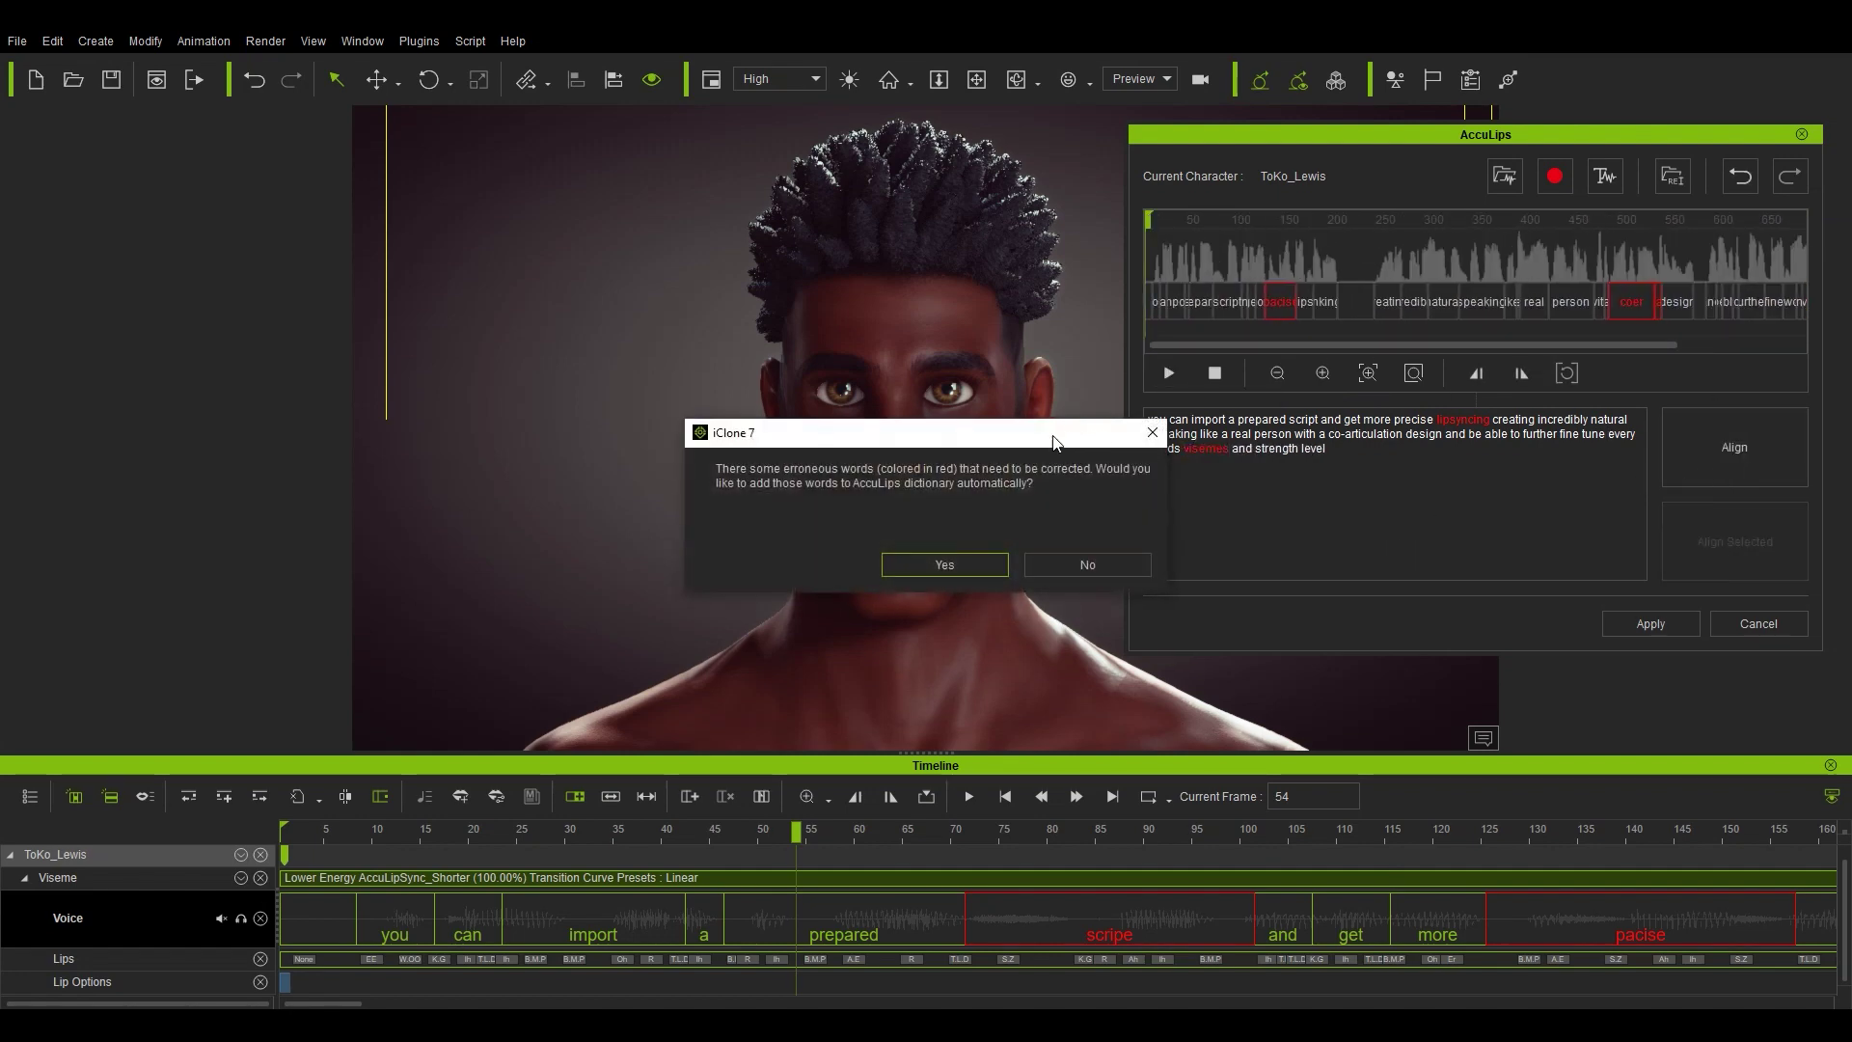
pyautogui.moveTo(859, 481); pyautogui.dragTo(1289, 543)
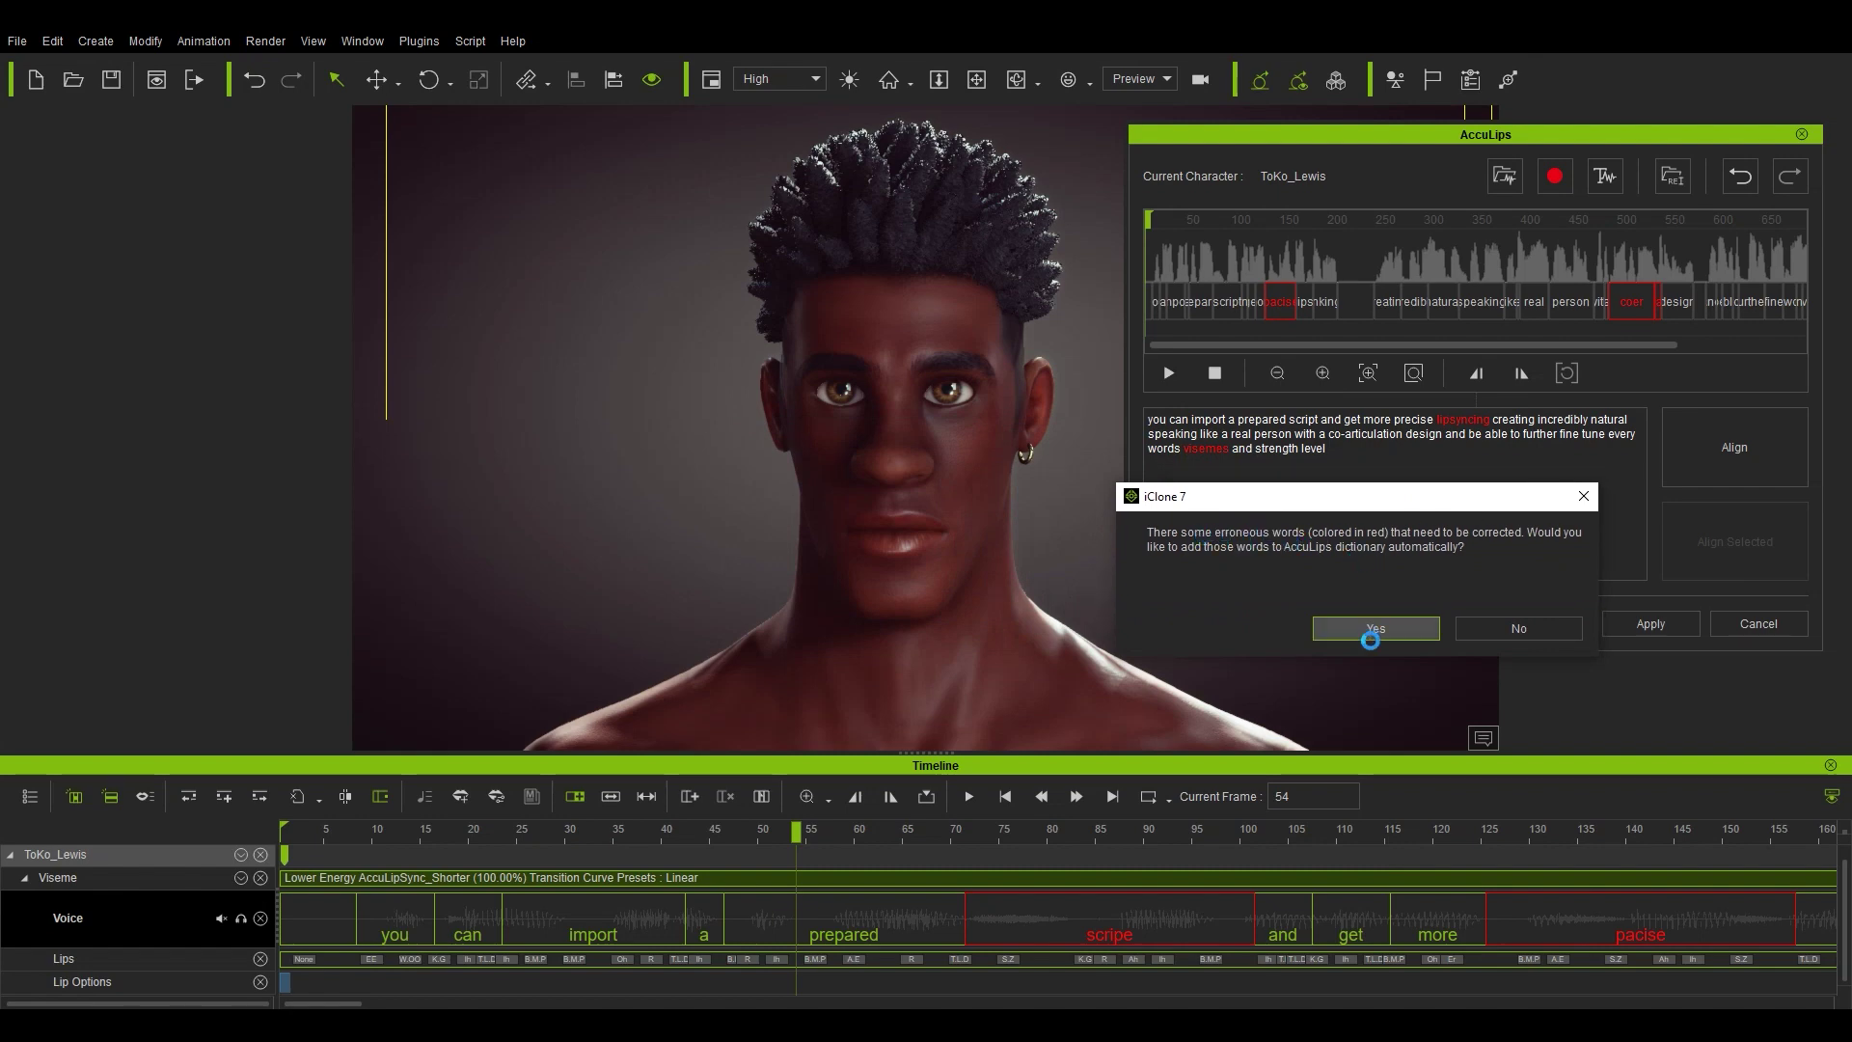
pyautogui.click(1371, 634)
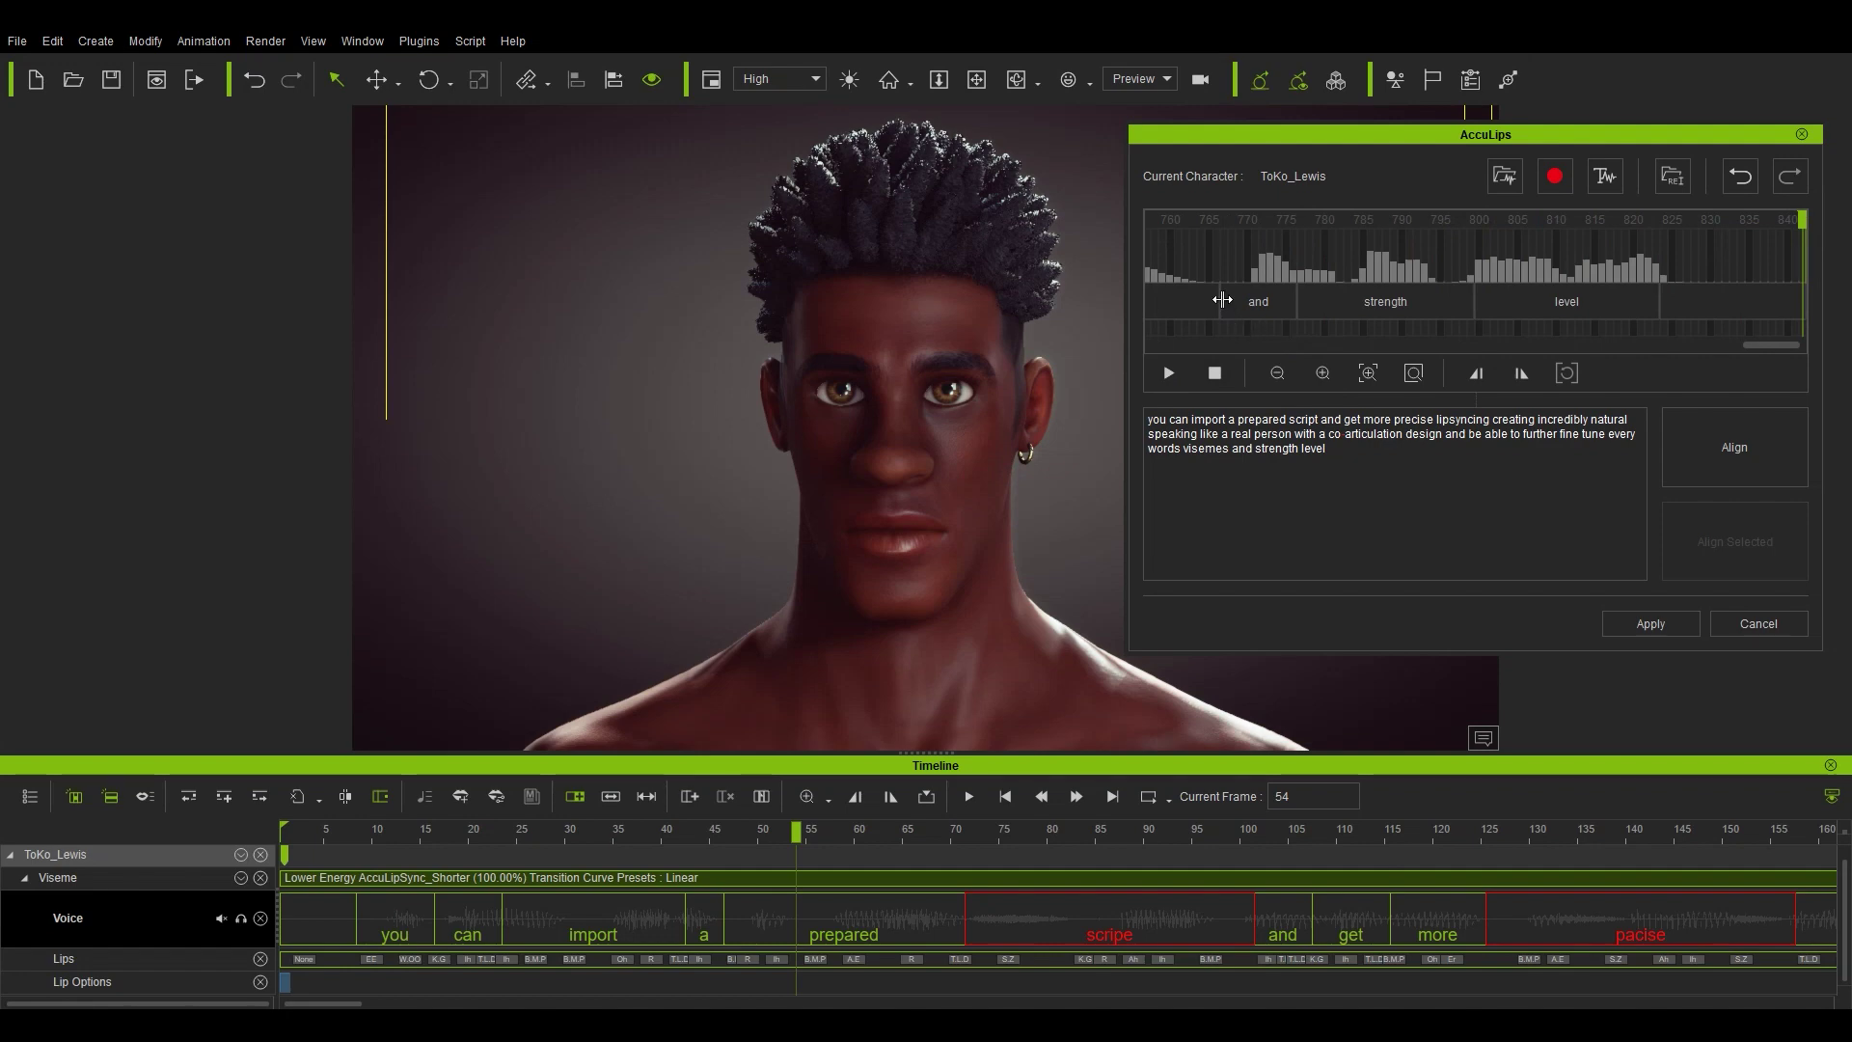
# Shift the start of "and" to about frame 770 and its boundary with "strength" to about frame 782, checking by playback
pyautogui.moveTo(1242, 307); pyautogui.dragTo(1337, 304)
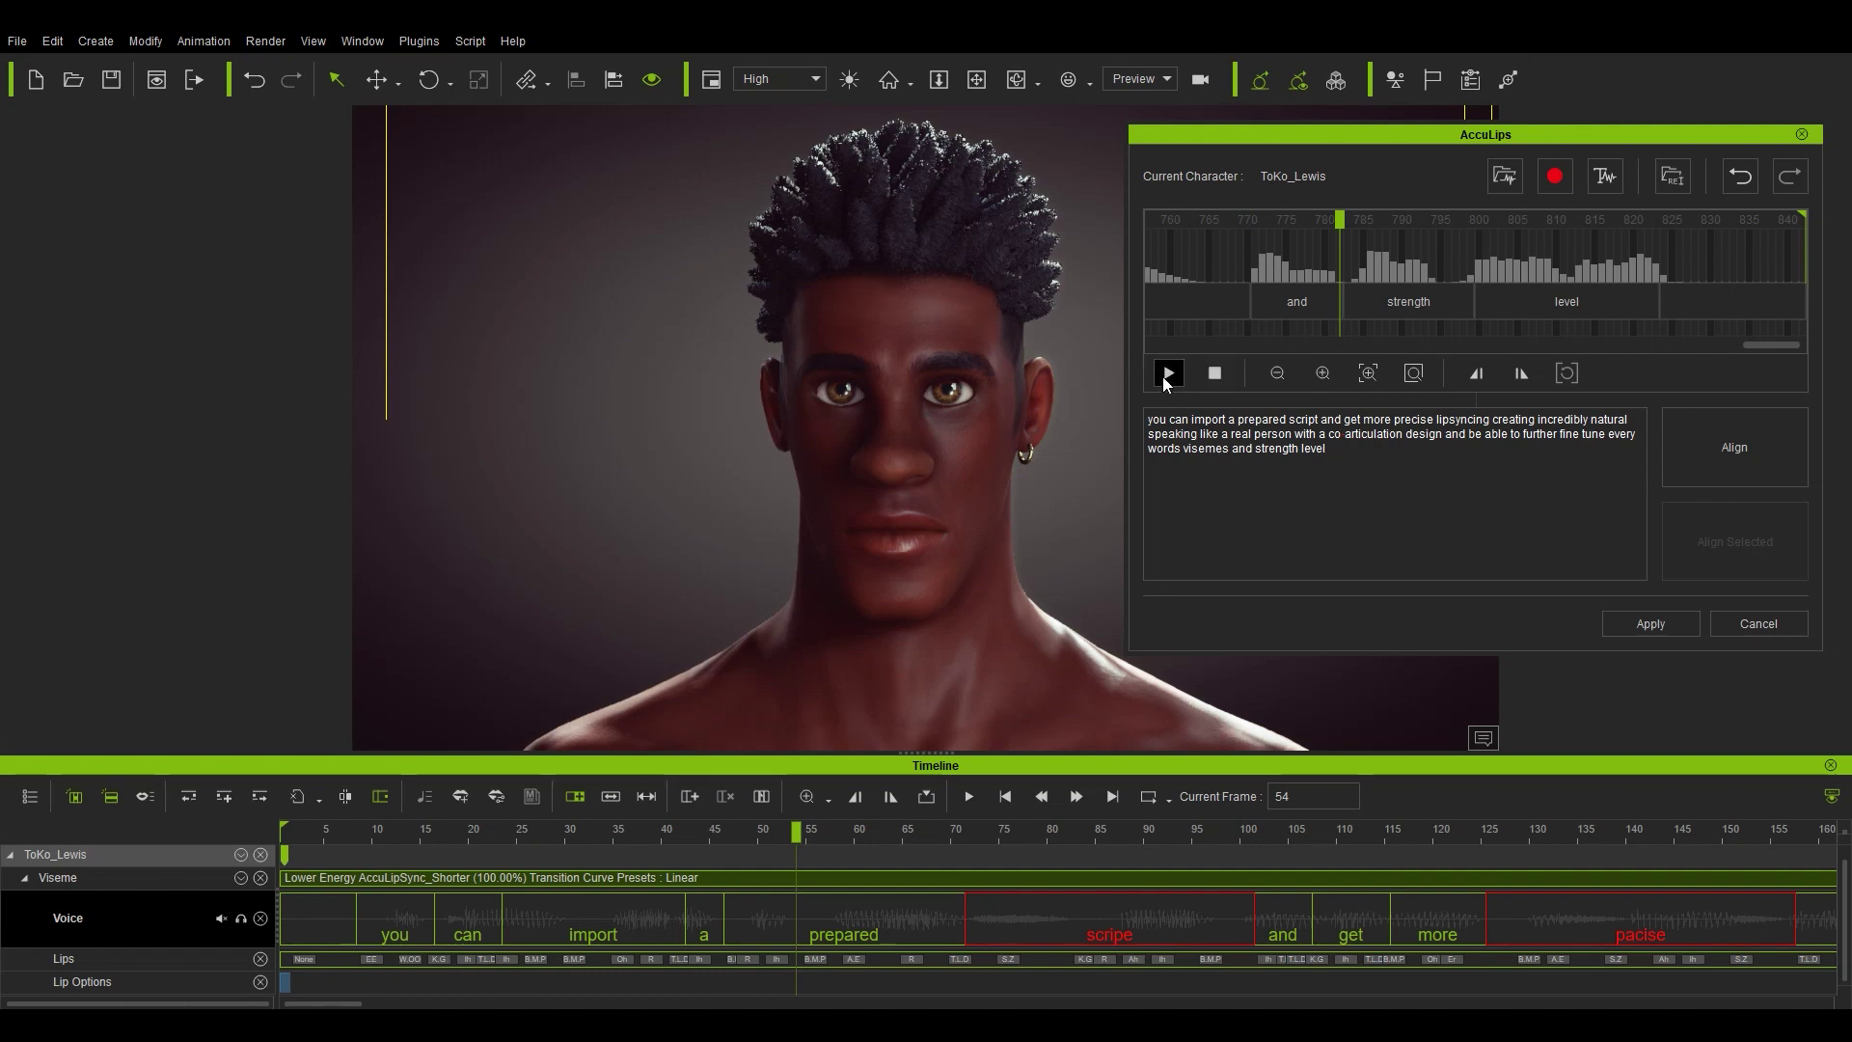
pyautogui.click(1242, 217)
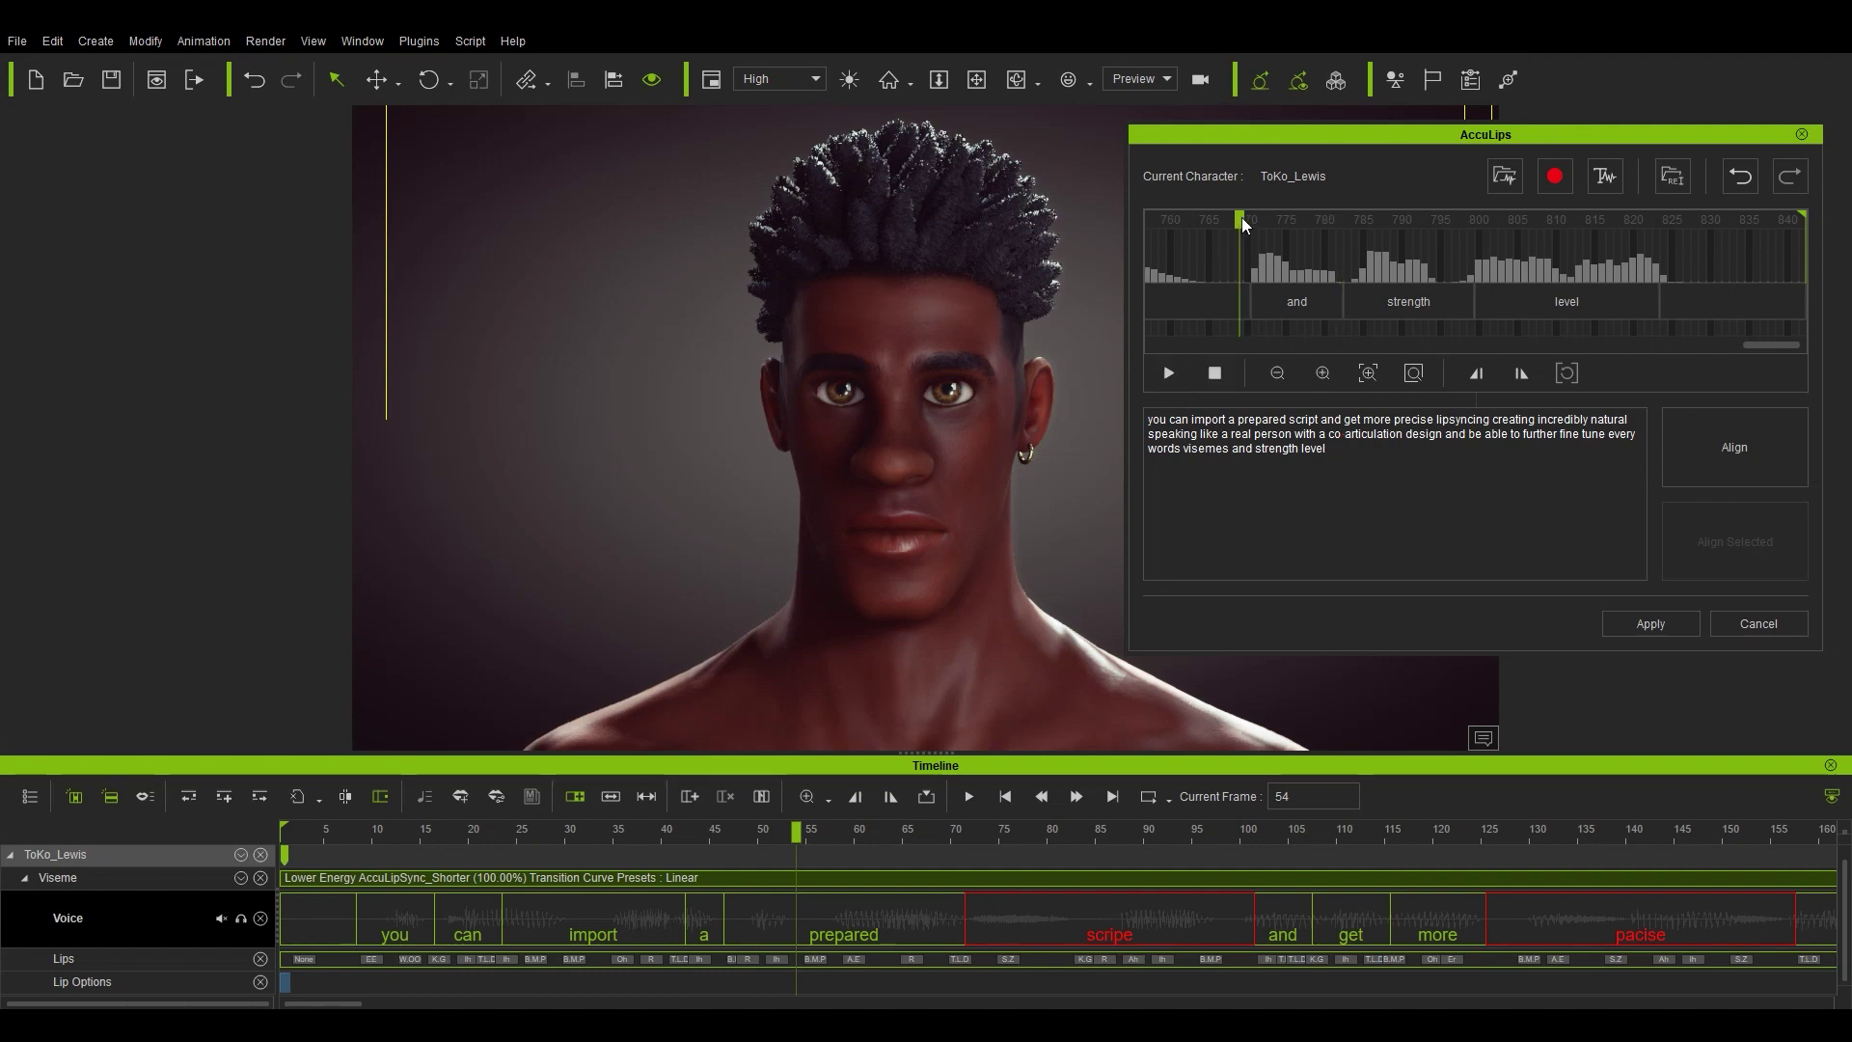
pyautogui.click(1170, 373)
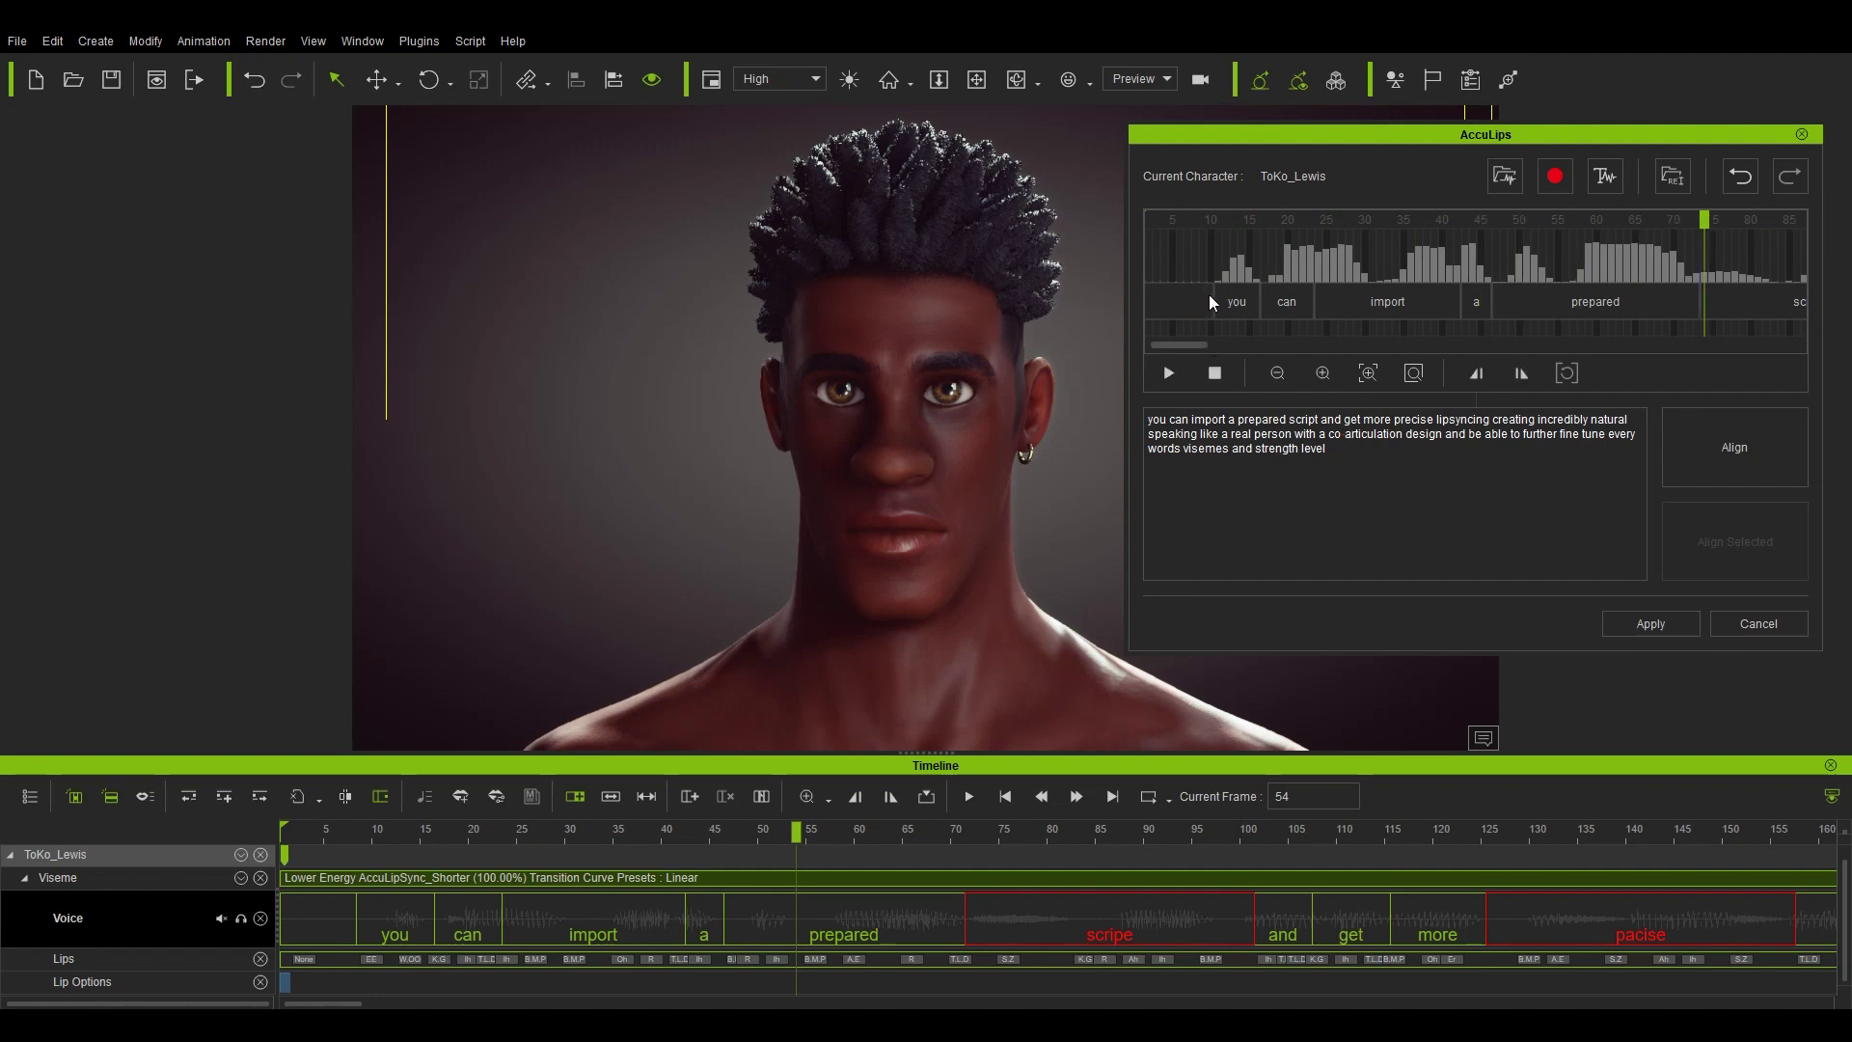
# Move the start of "you" to about frame 10 and its boundary with "can" to about frame 17, and apply the alignment
pyautogui.click(1209, 302)
pyautogui.click(1261, 303)
pyautogui.click(1620, 626)
# Play back the character's lip-sync animation on the timeline and return to the first frame
pyautogui.click(969, 795)
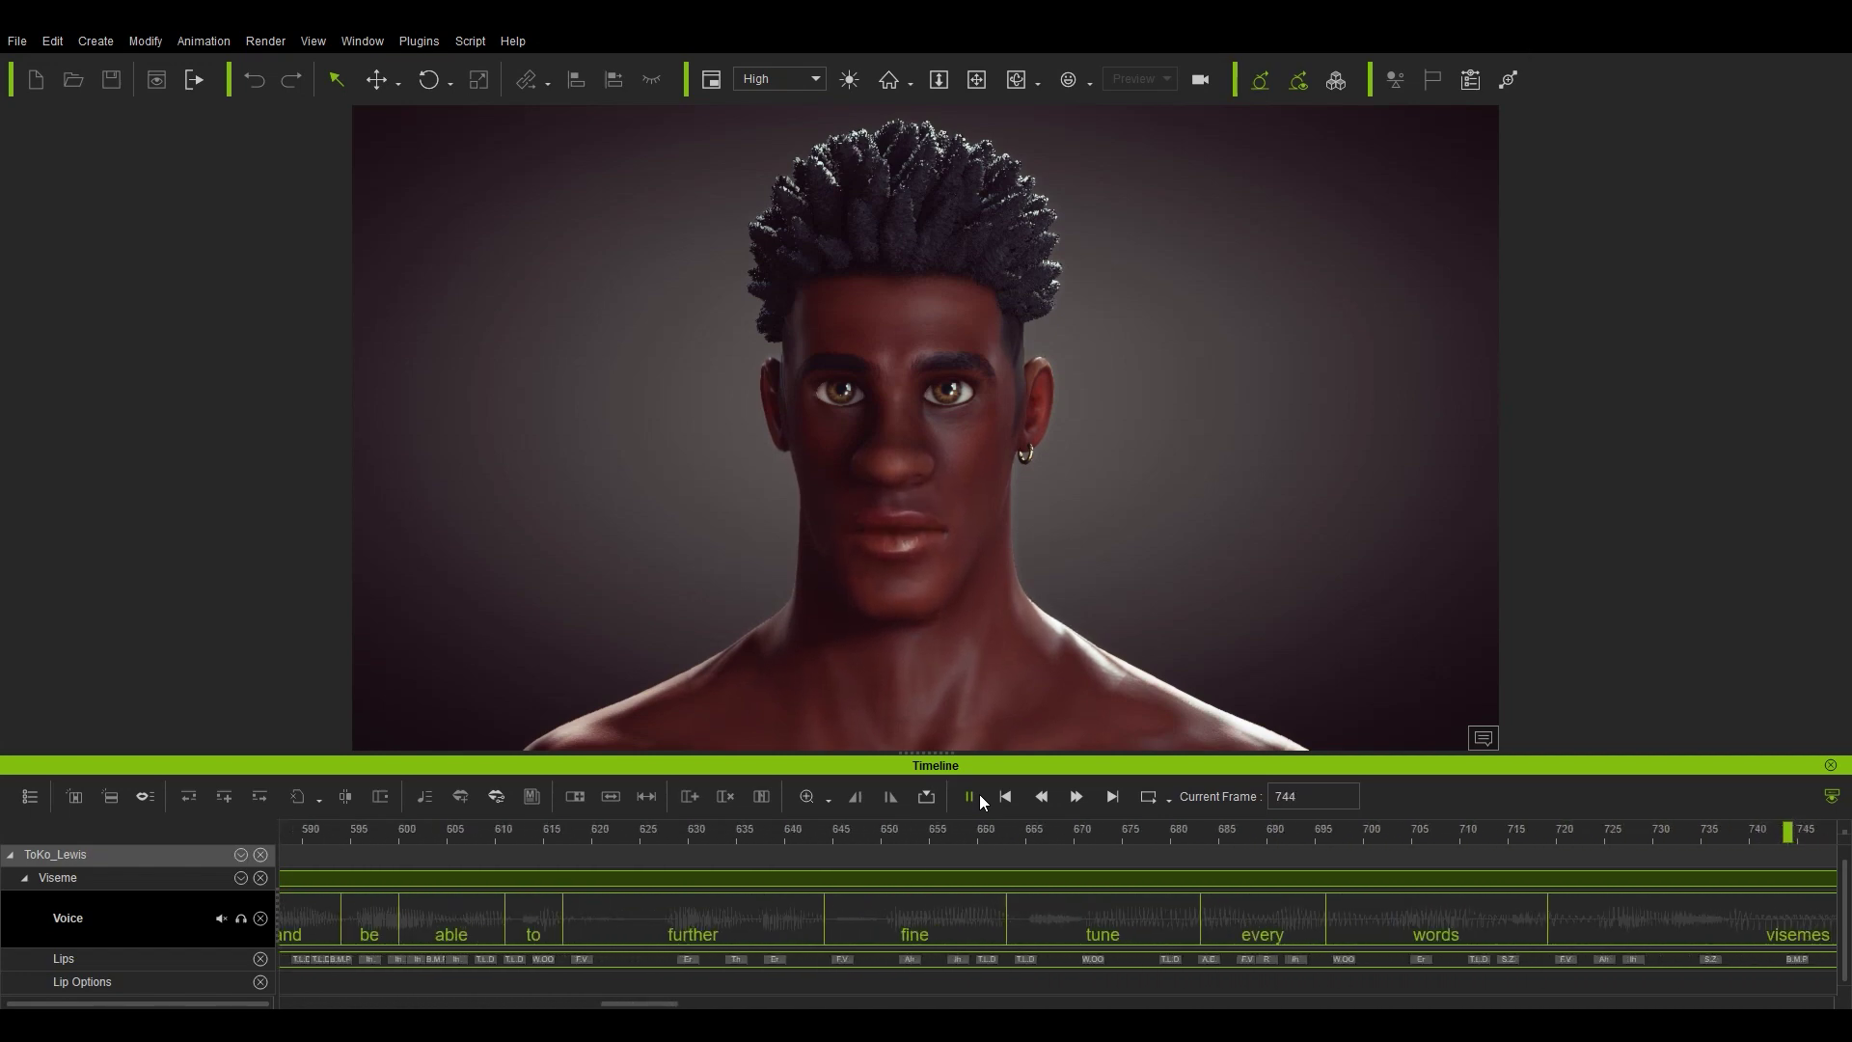
pyautogui.click(980, 797)
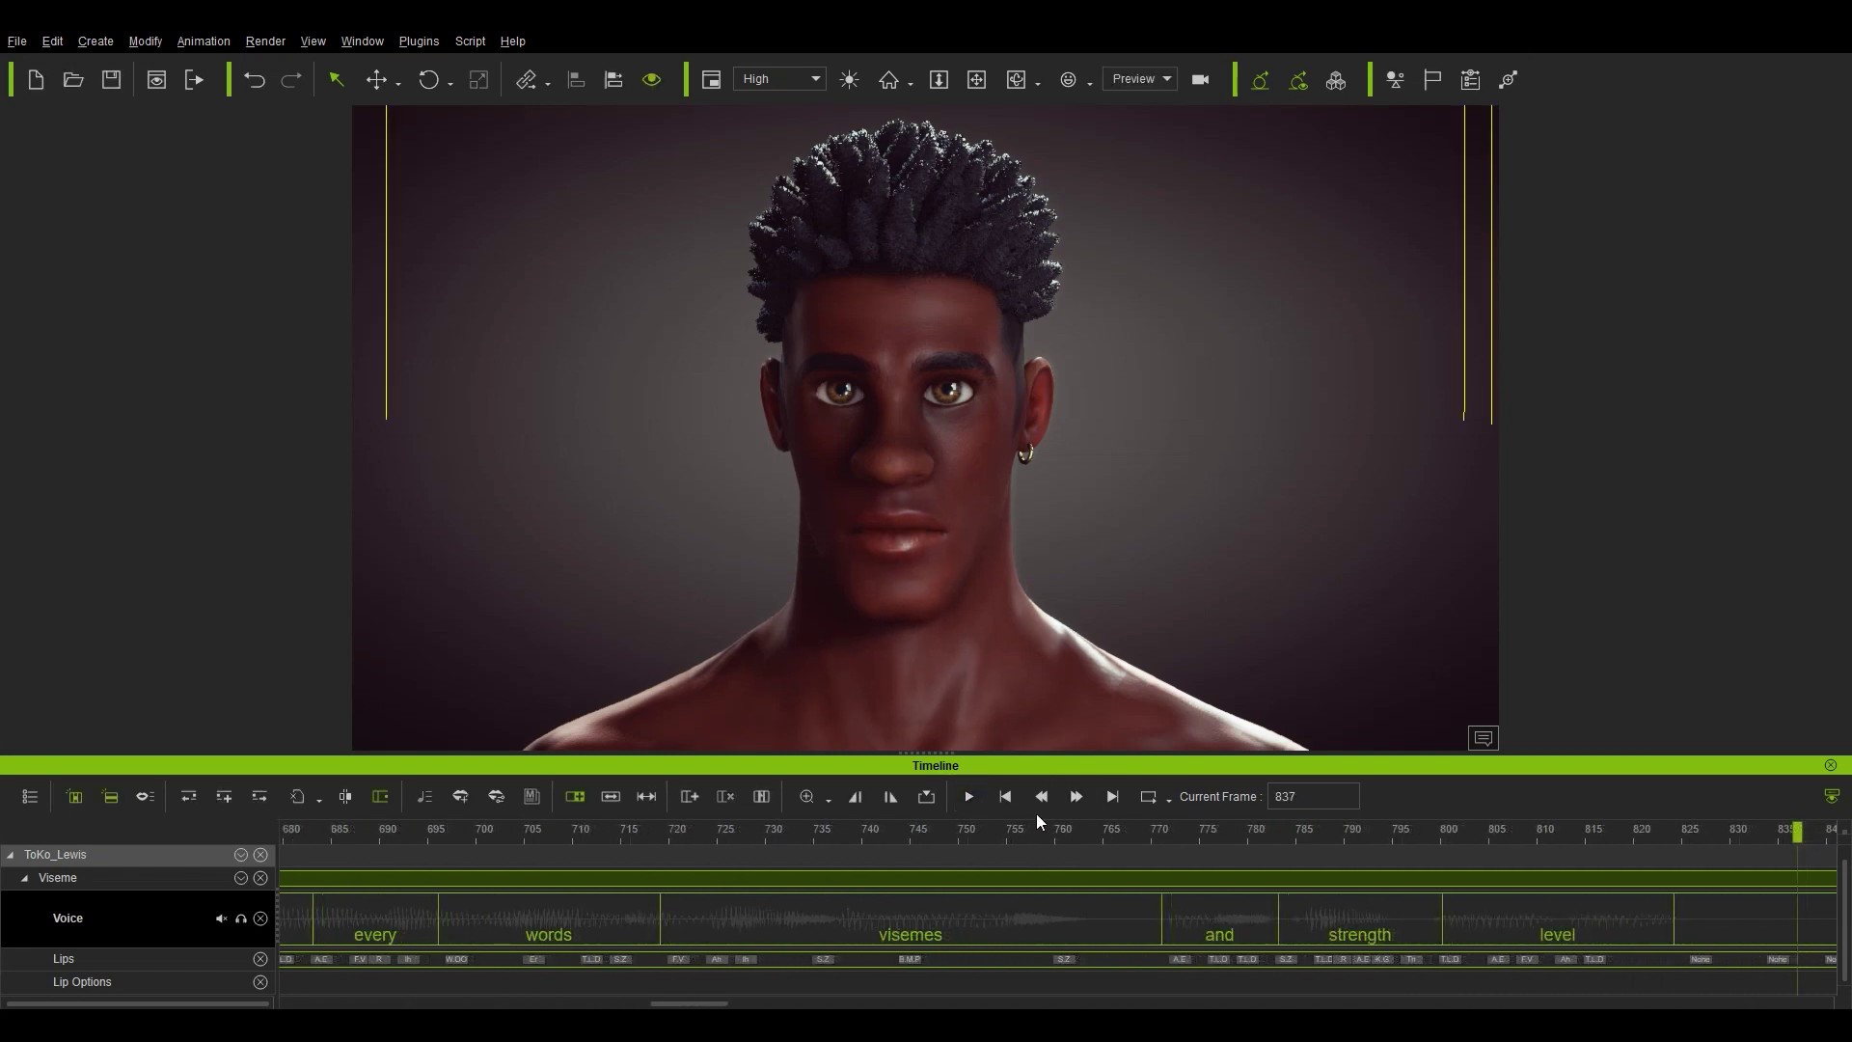
pyautogui.click(1007, 797)
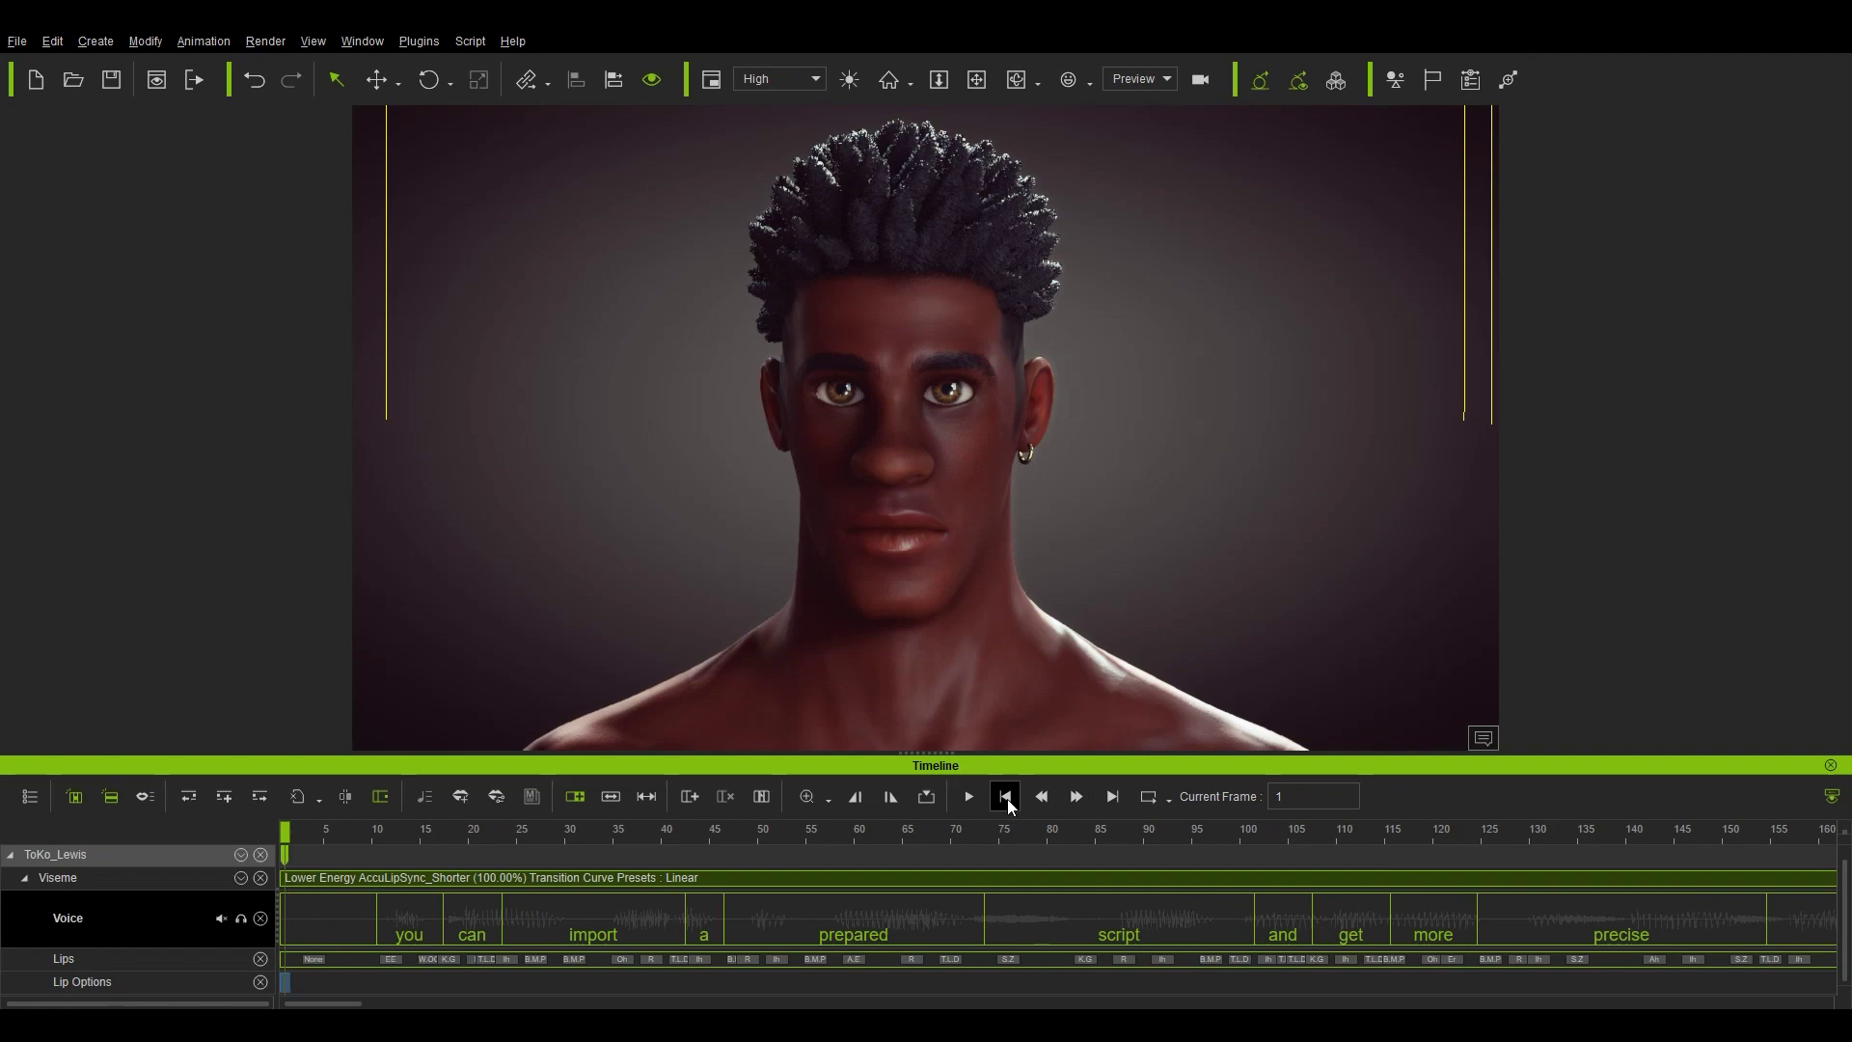
# Bring up the character's Facial Animation Settings for motion editing
pyautogui.click(347, 41)
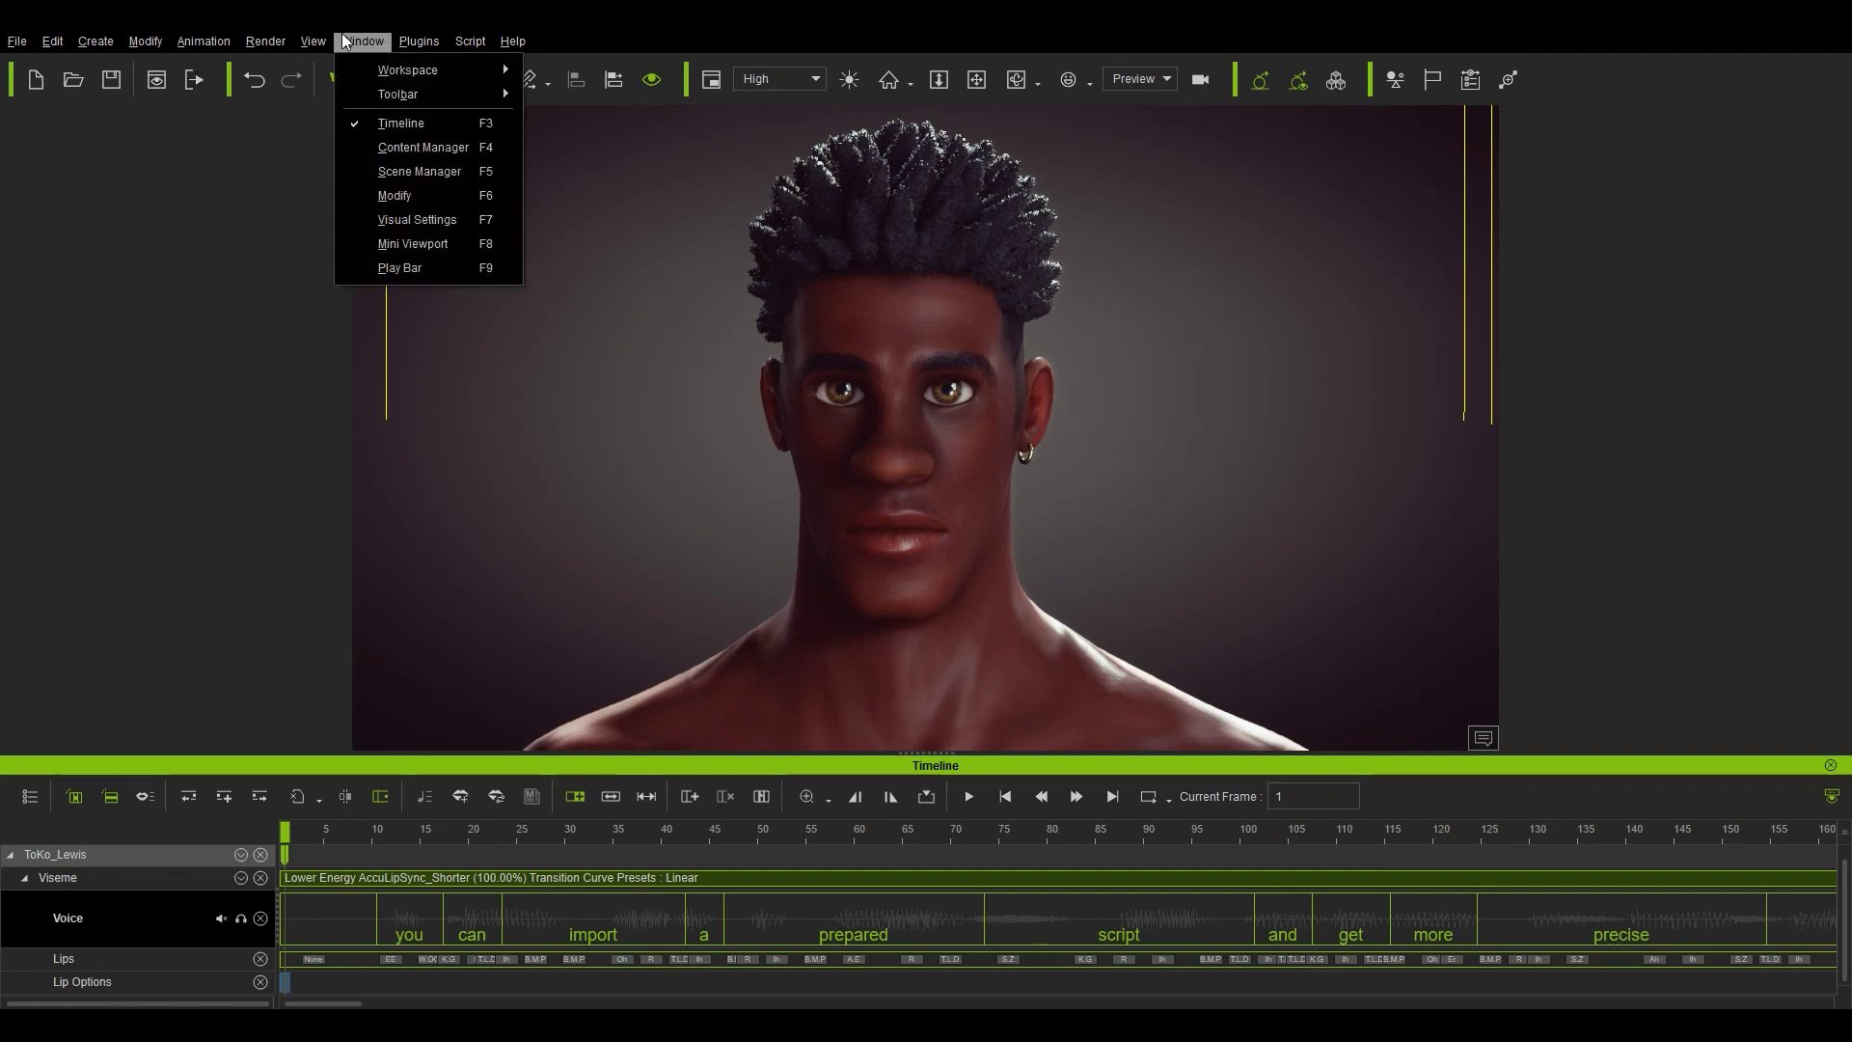
pyautogui.click(367, 194)
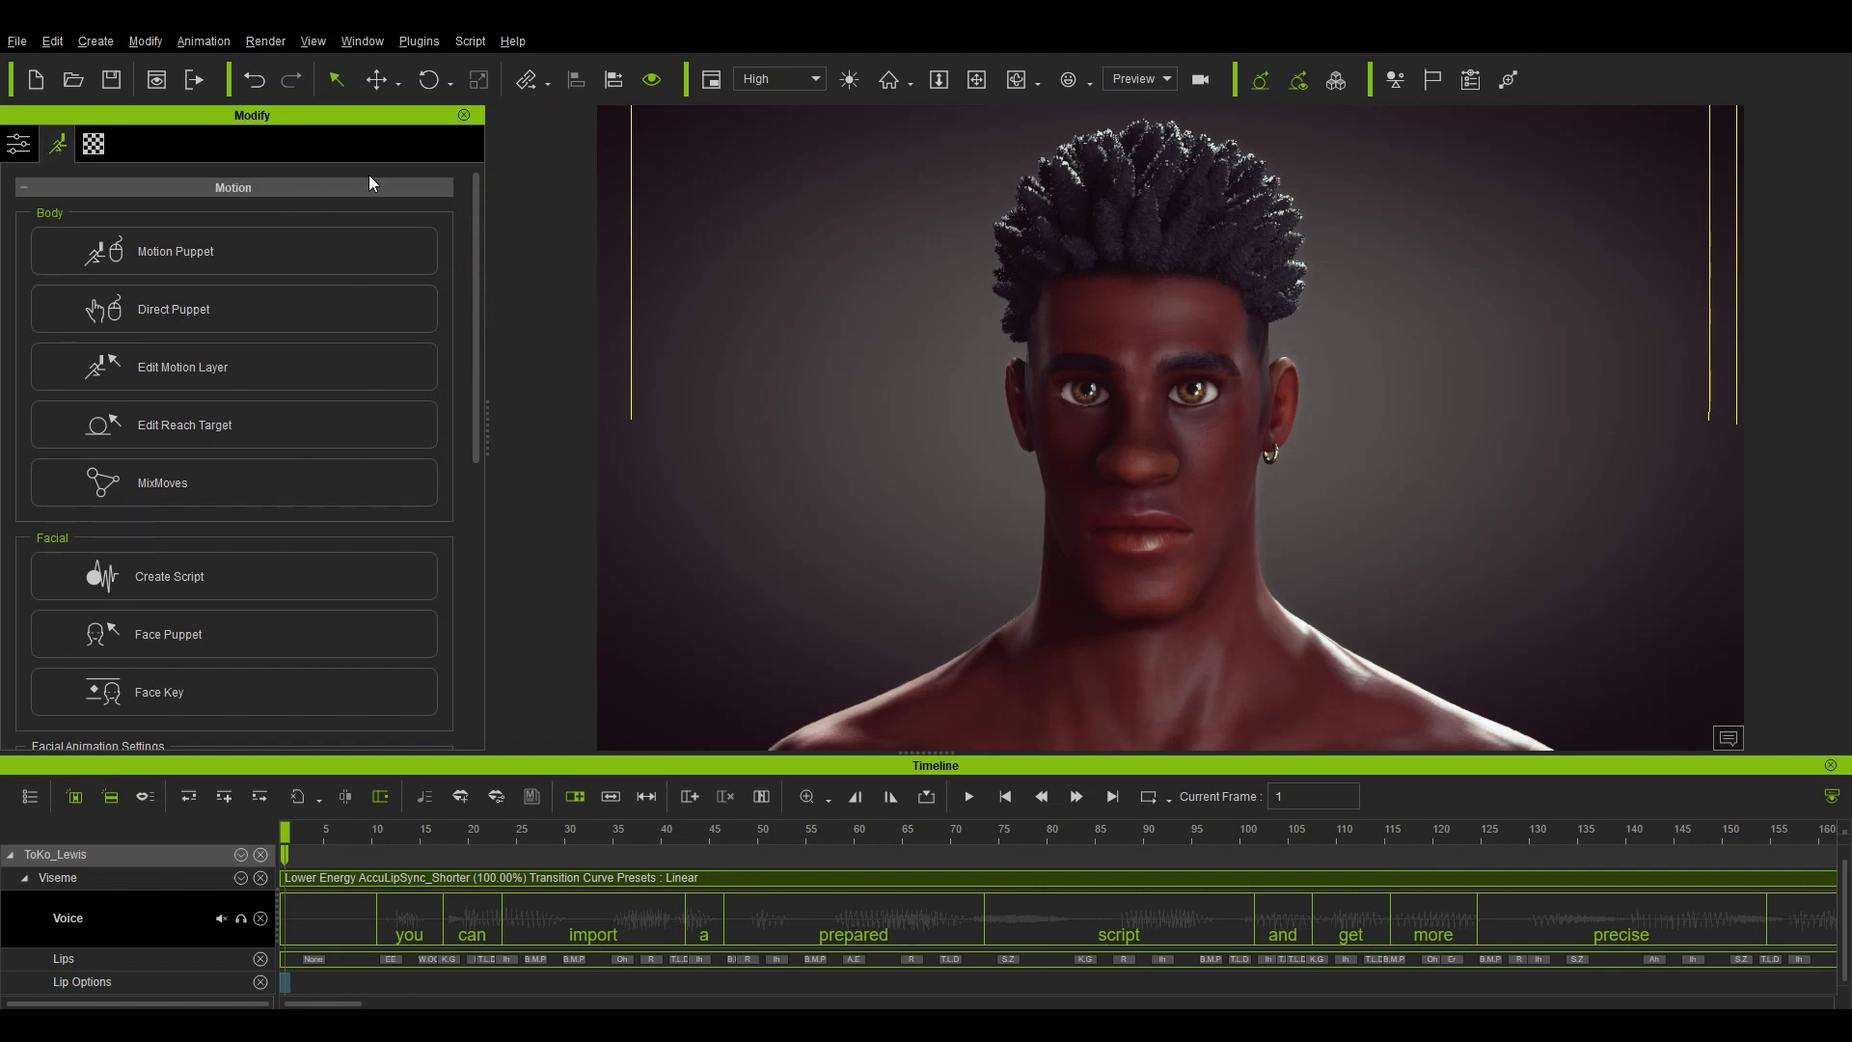
pyautogui.moveTo(469, 201); pyautogui.dragTo(460, 376)
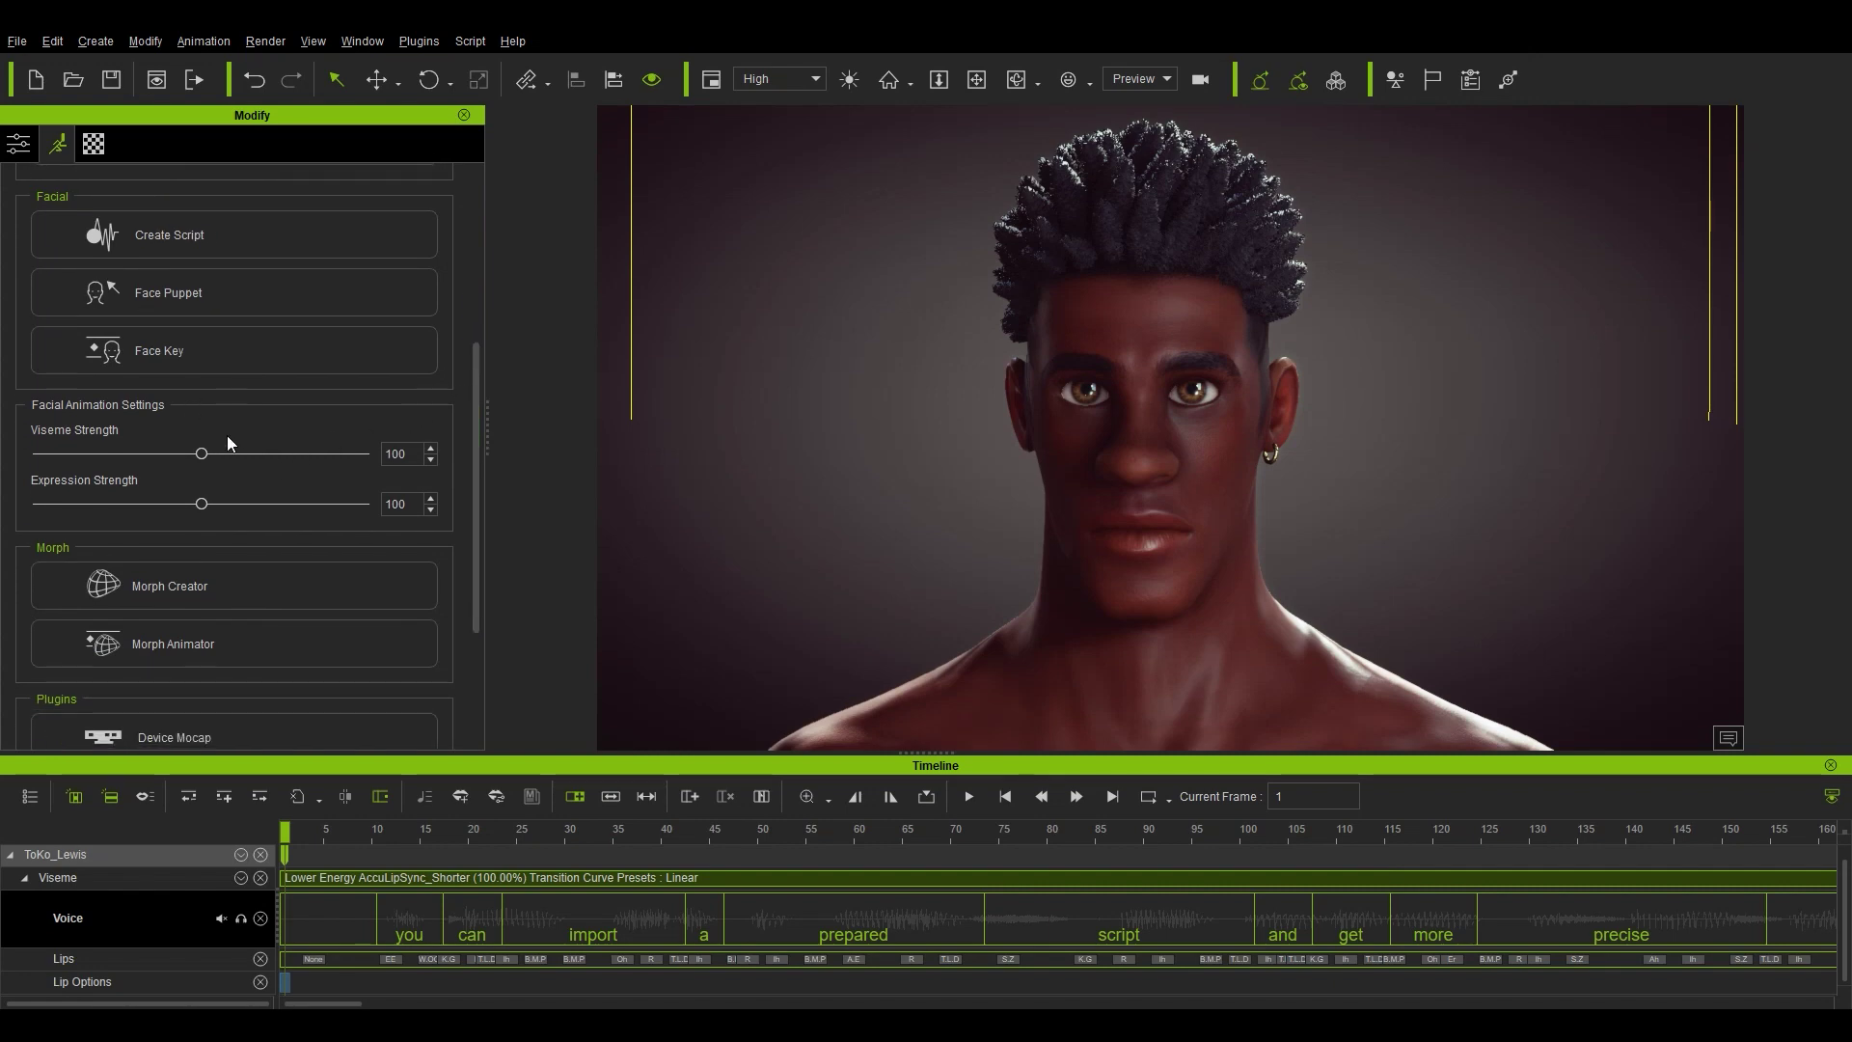
# Lower the Viseme Strength to 48, preview the lip-sync and return to the first frame
pyautogui.moveTo(182, 450); pyautogui.dragTo(116, 453)
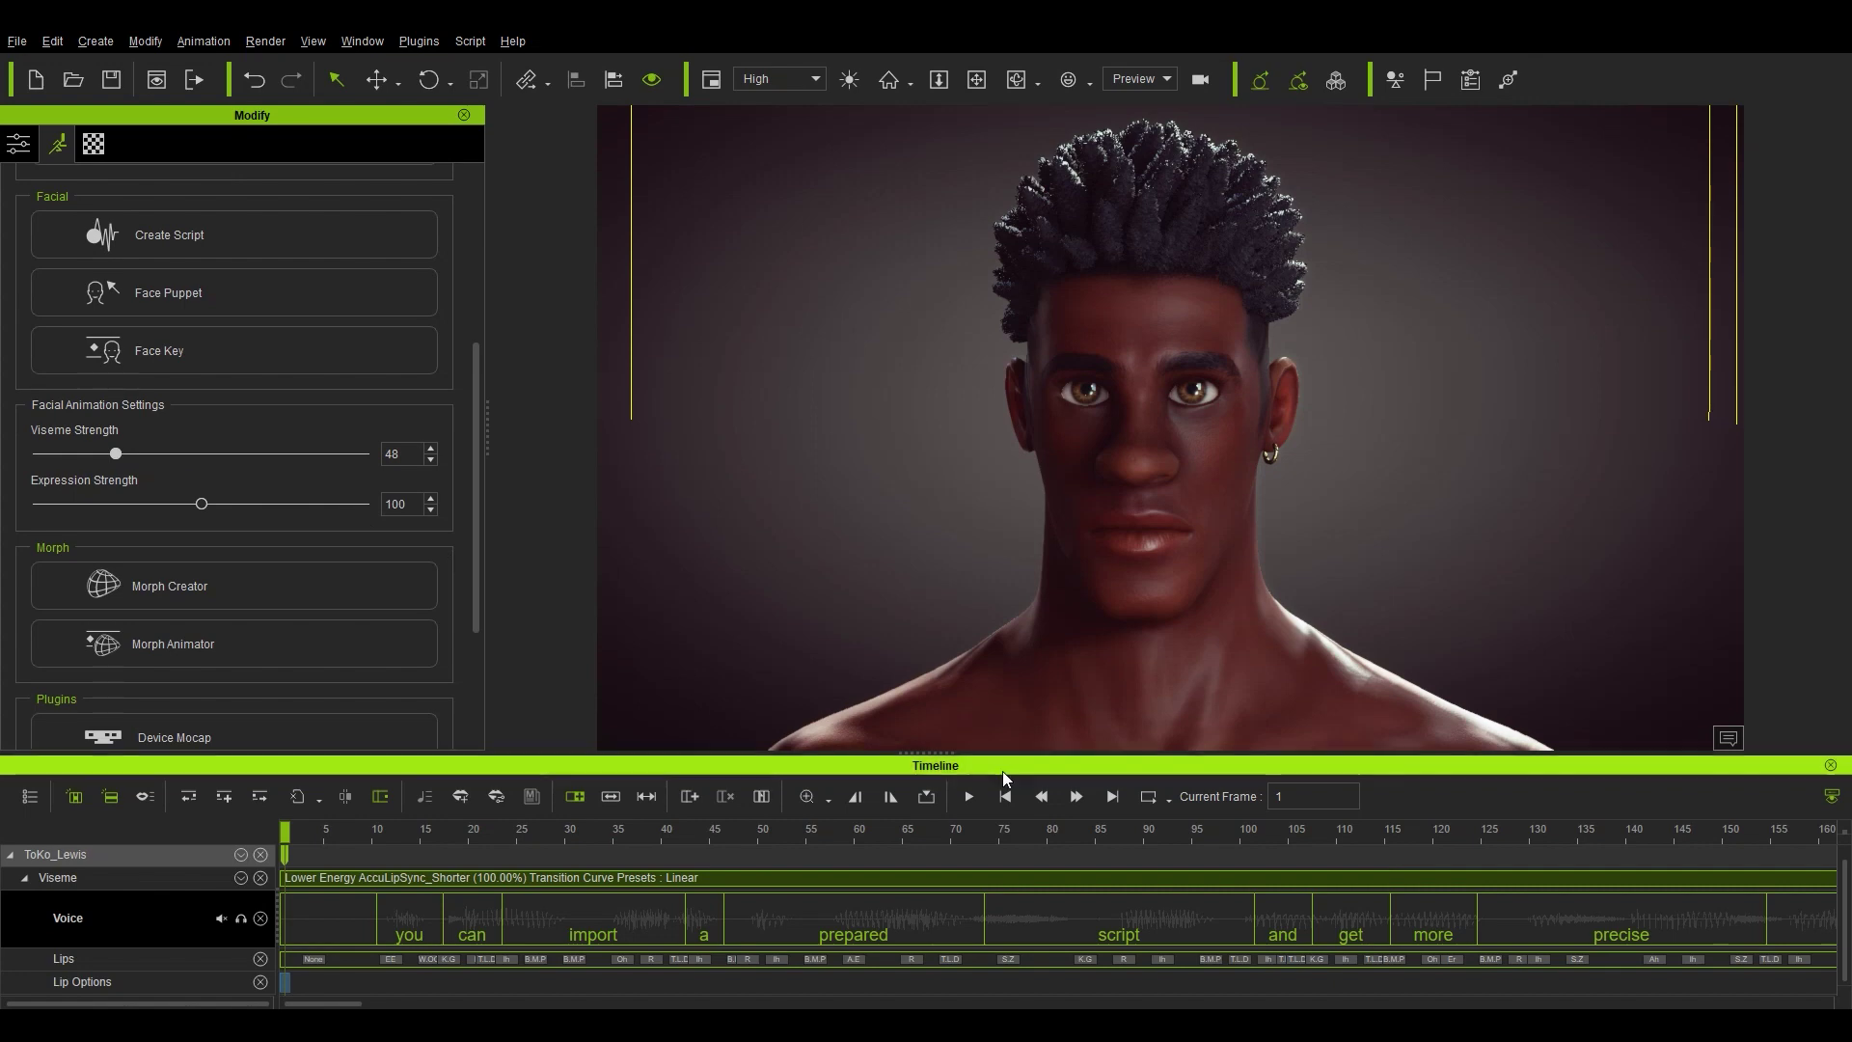
pyautogui.click(969, 796)
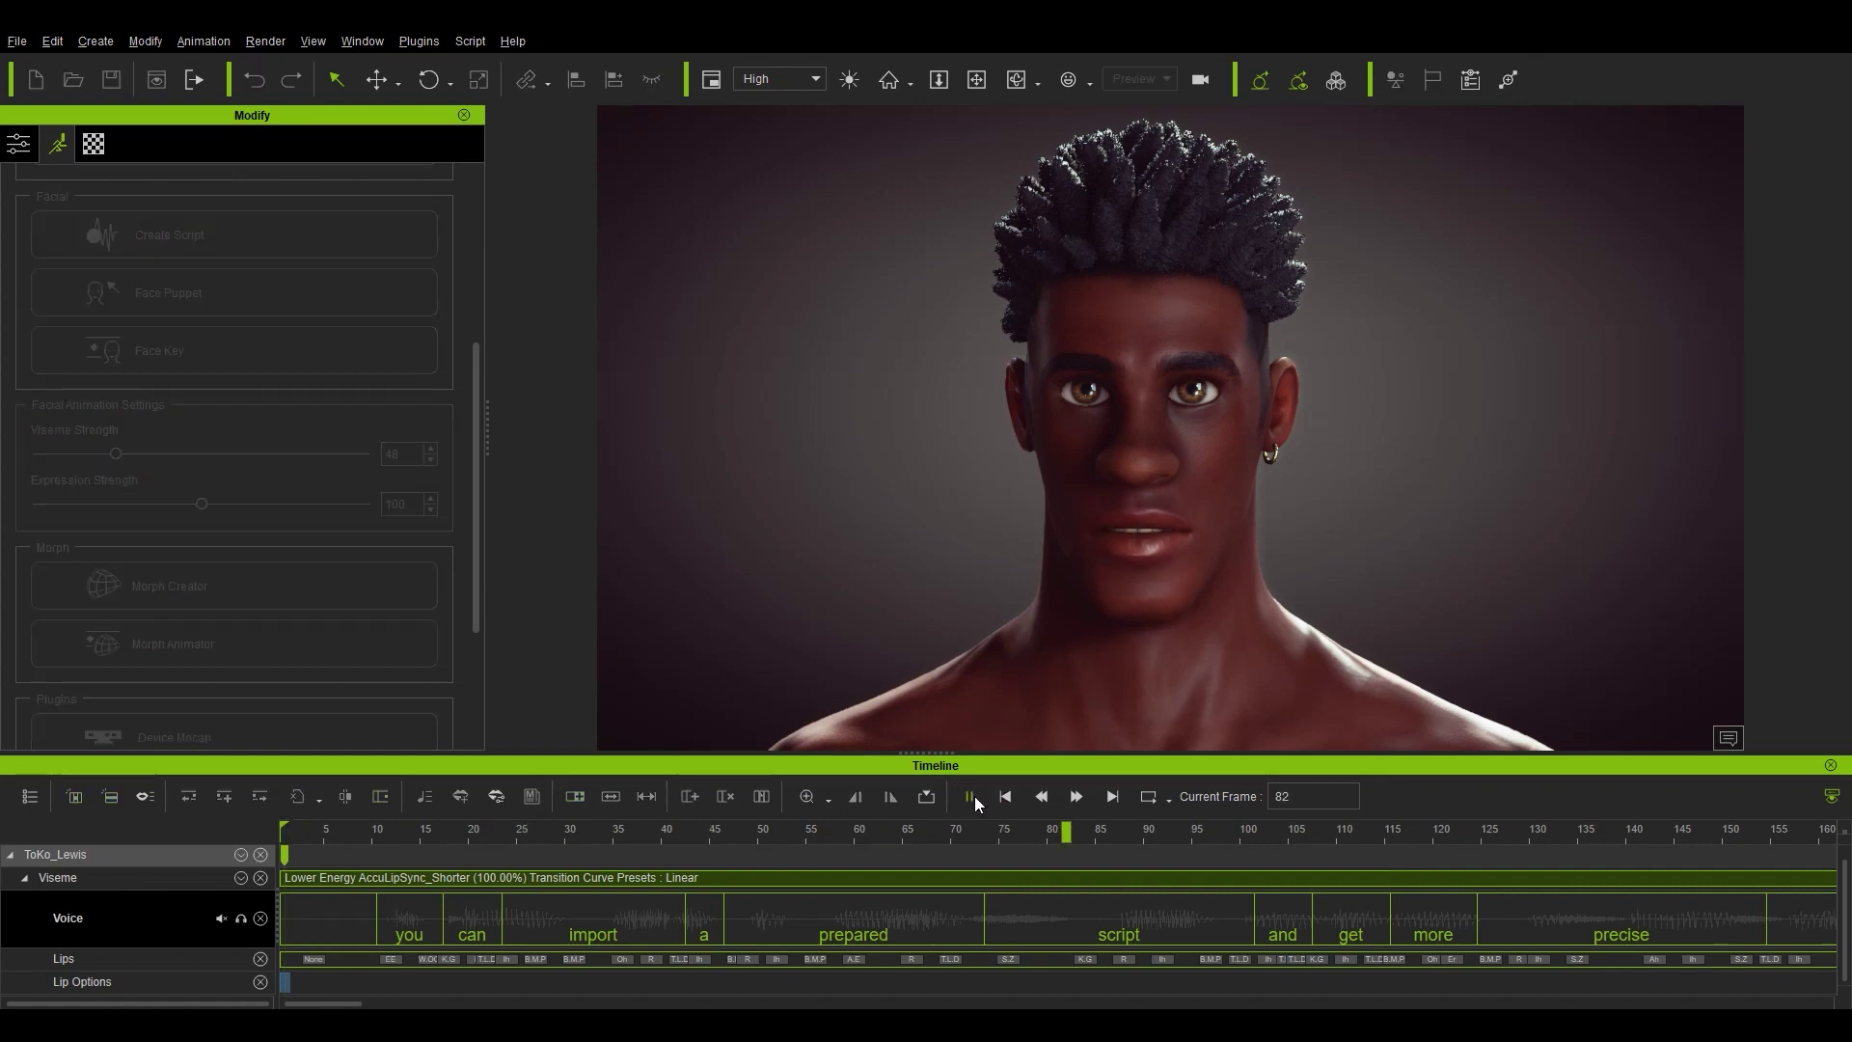
pyautogui.click(1003, 797)
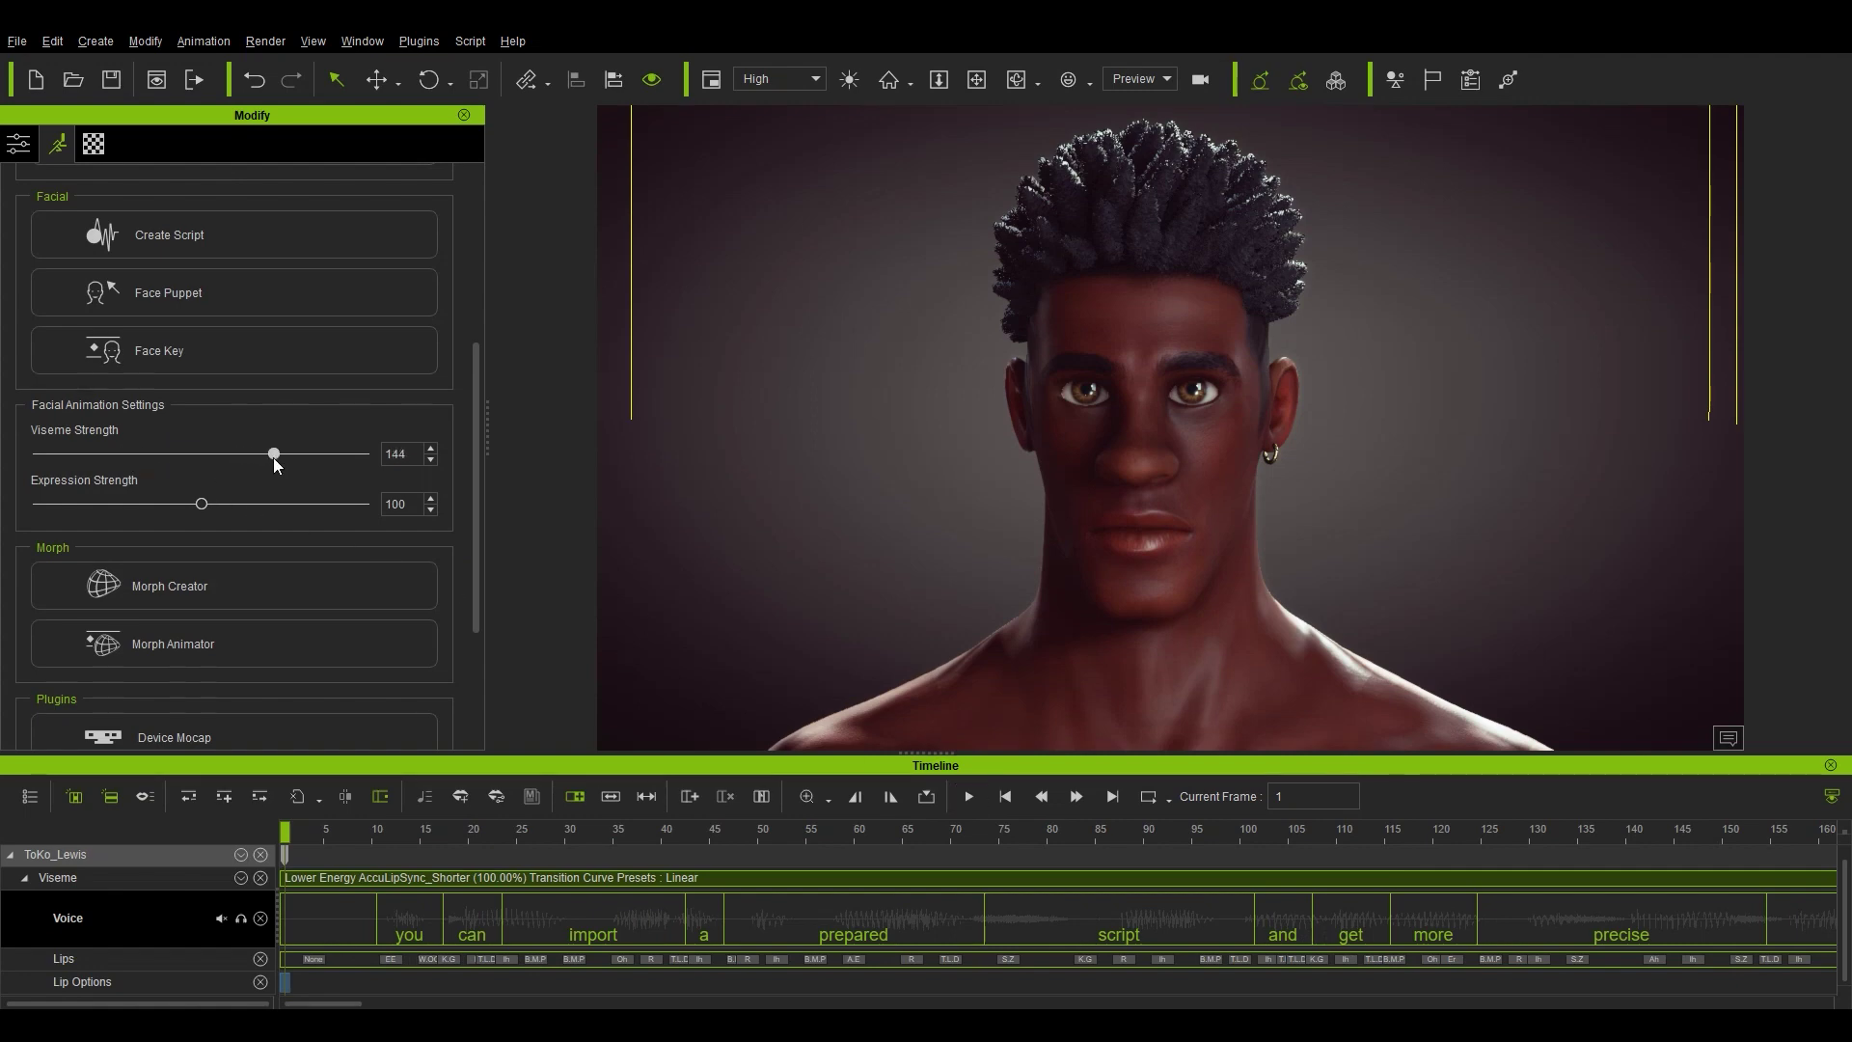
# Set the Viseme Strength to 135, play the whole lip-sync animation and return to the first frame
pyautogui.click(969, 797)
pyautogui.write('5')
pyautogui.press('Return')
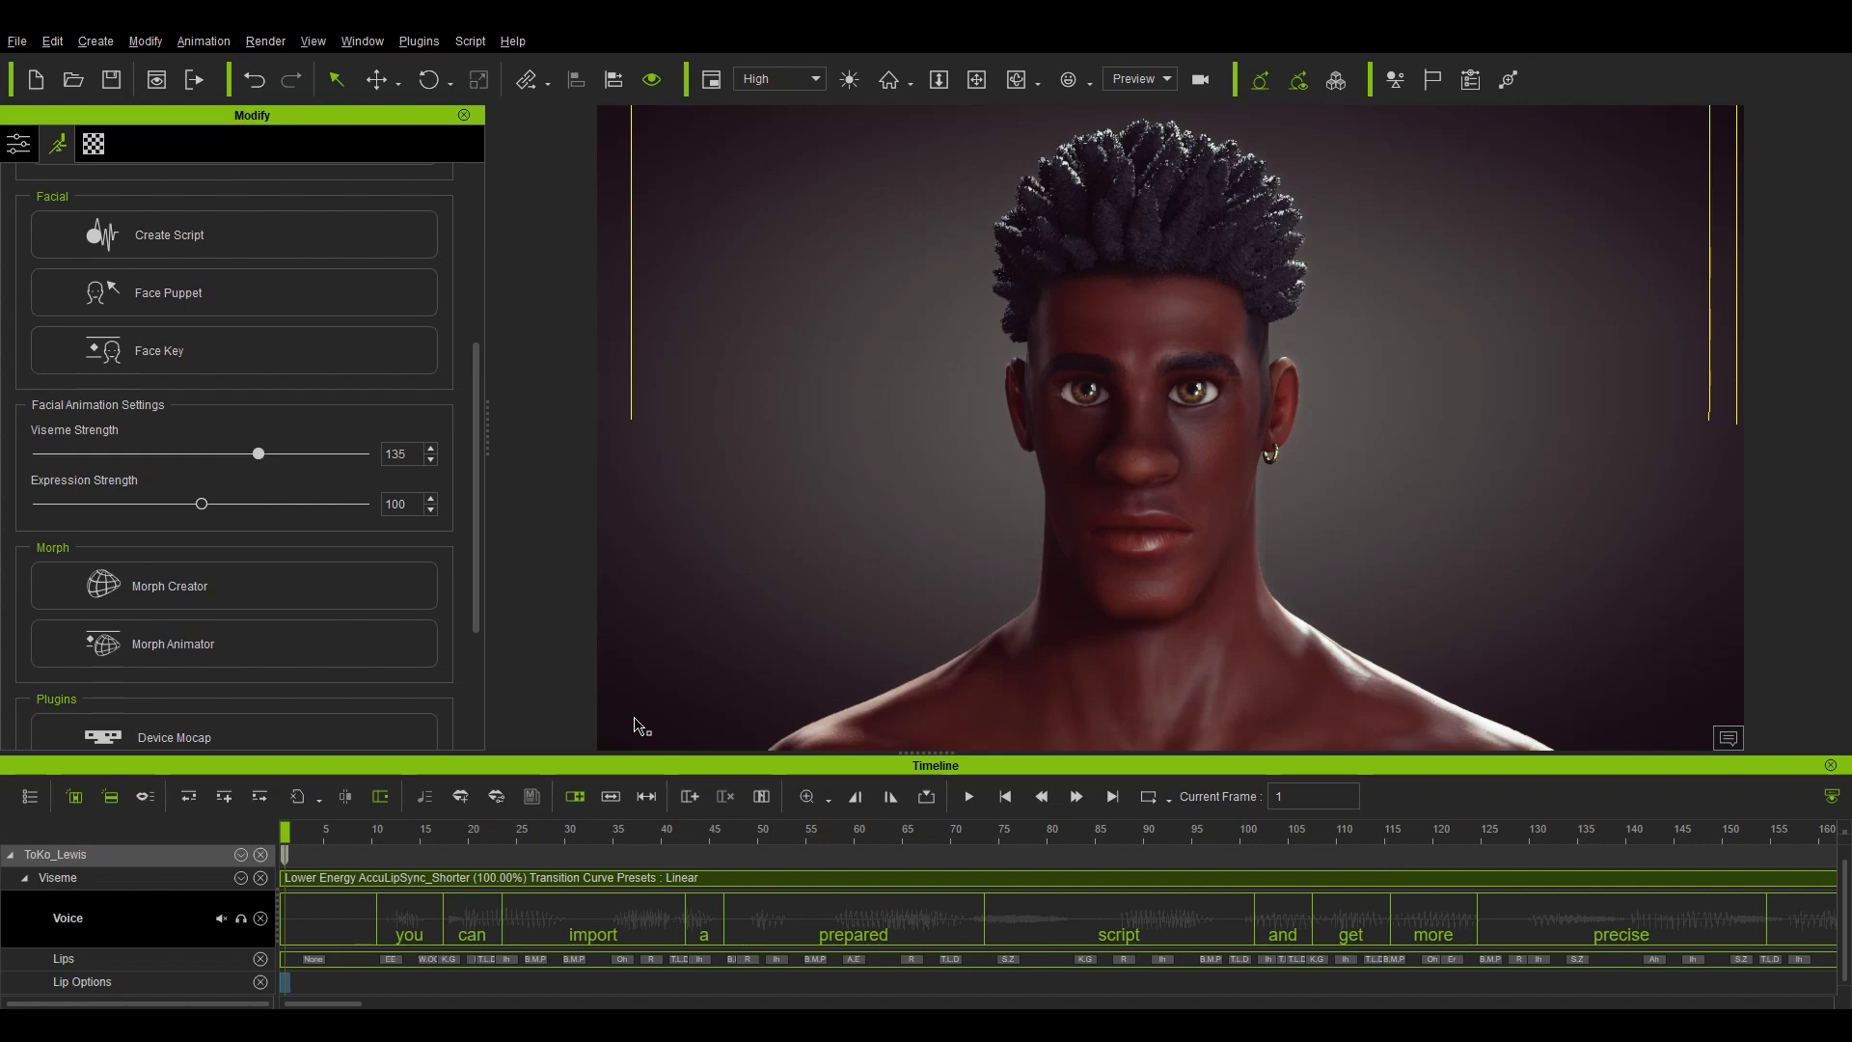
pyautogui.click(970, 796)
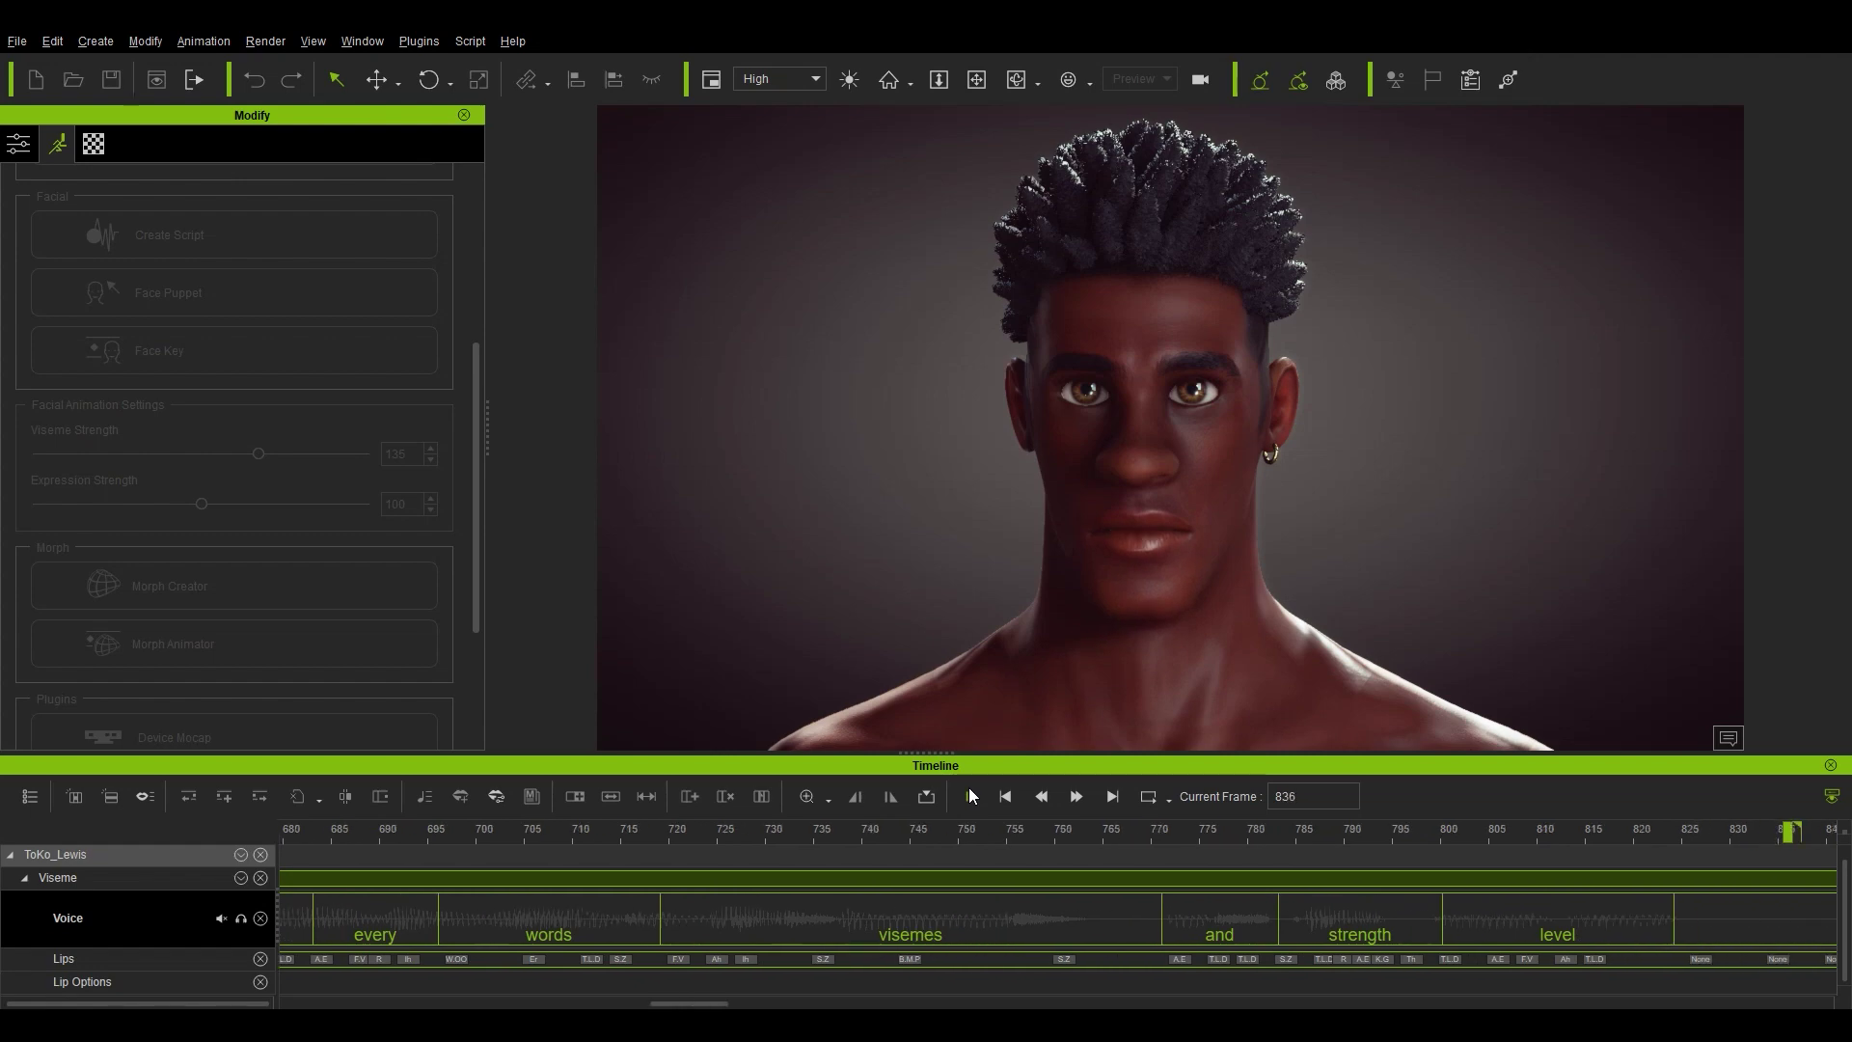
pyautogui.click(971, 796)
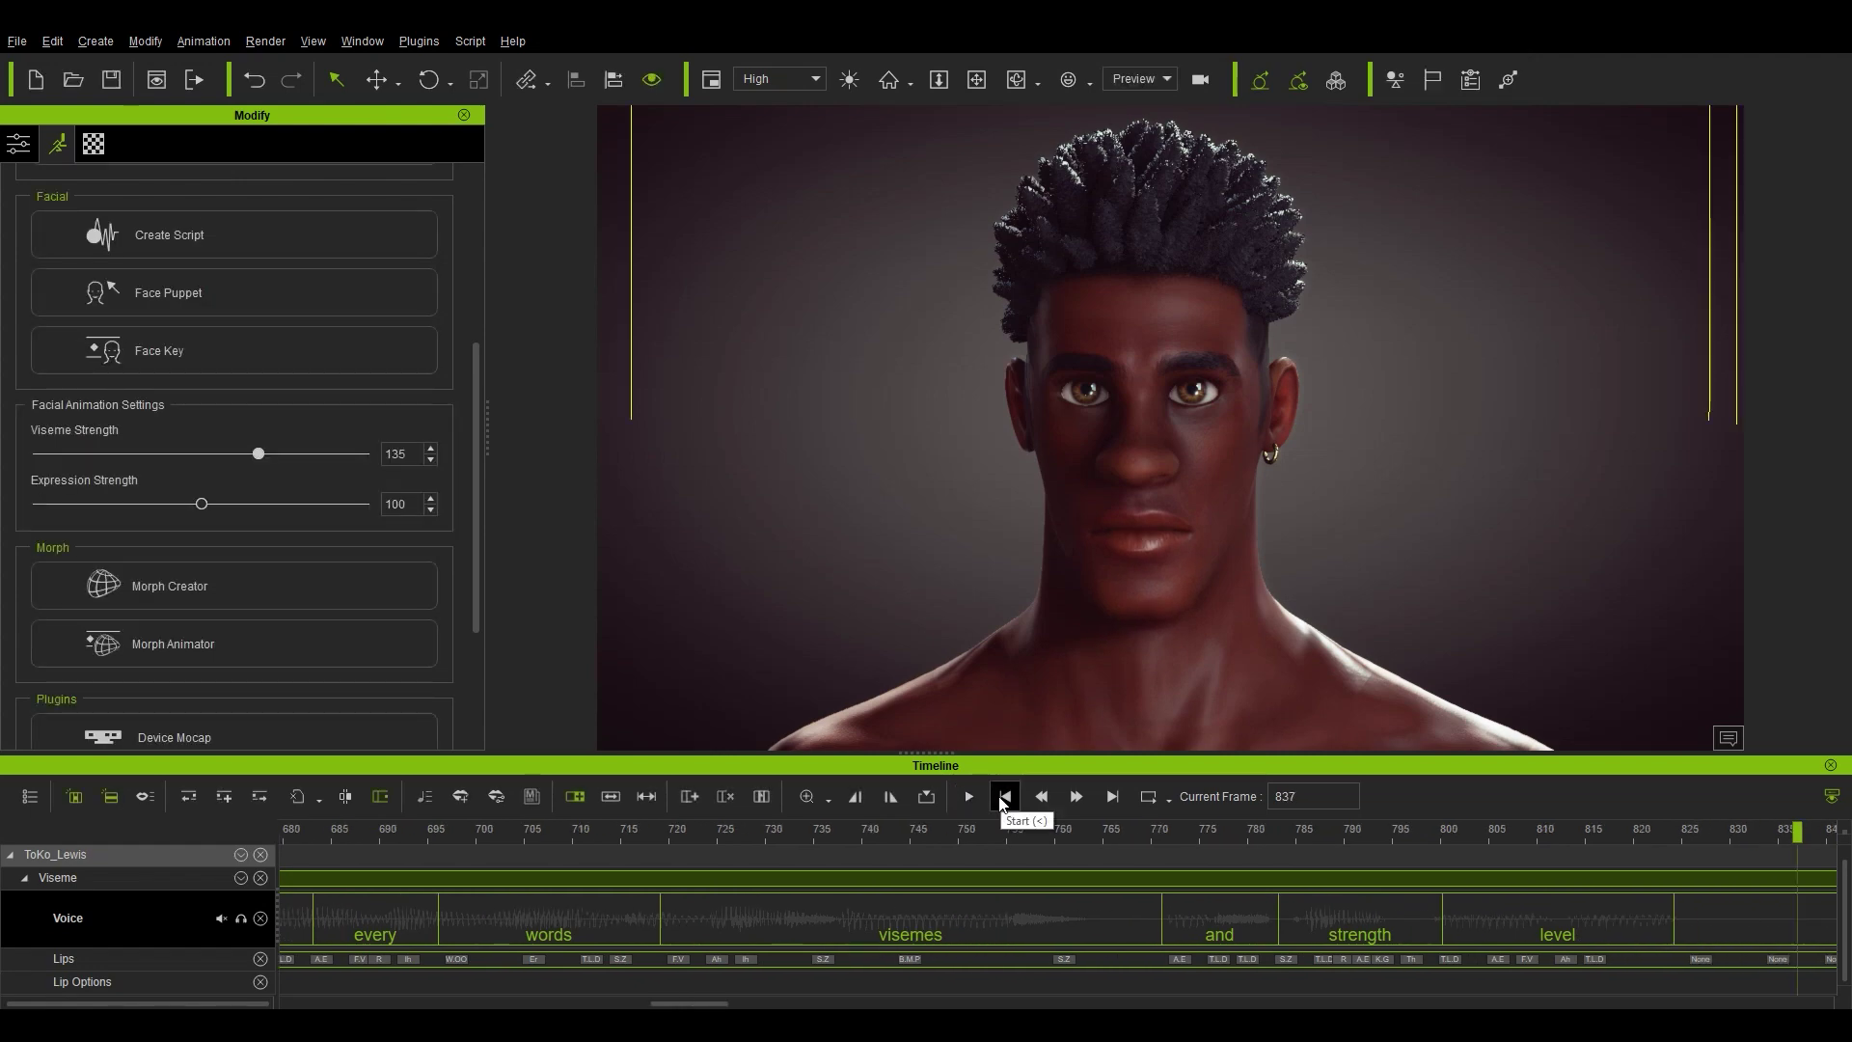
pyautogui.click(1004, 796)
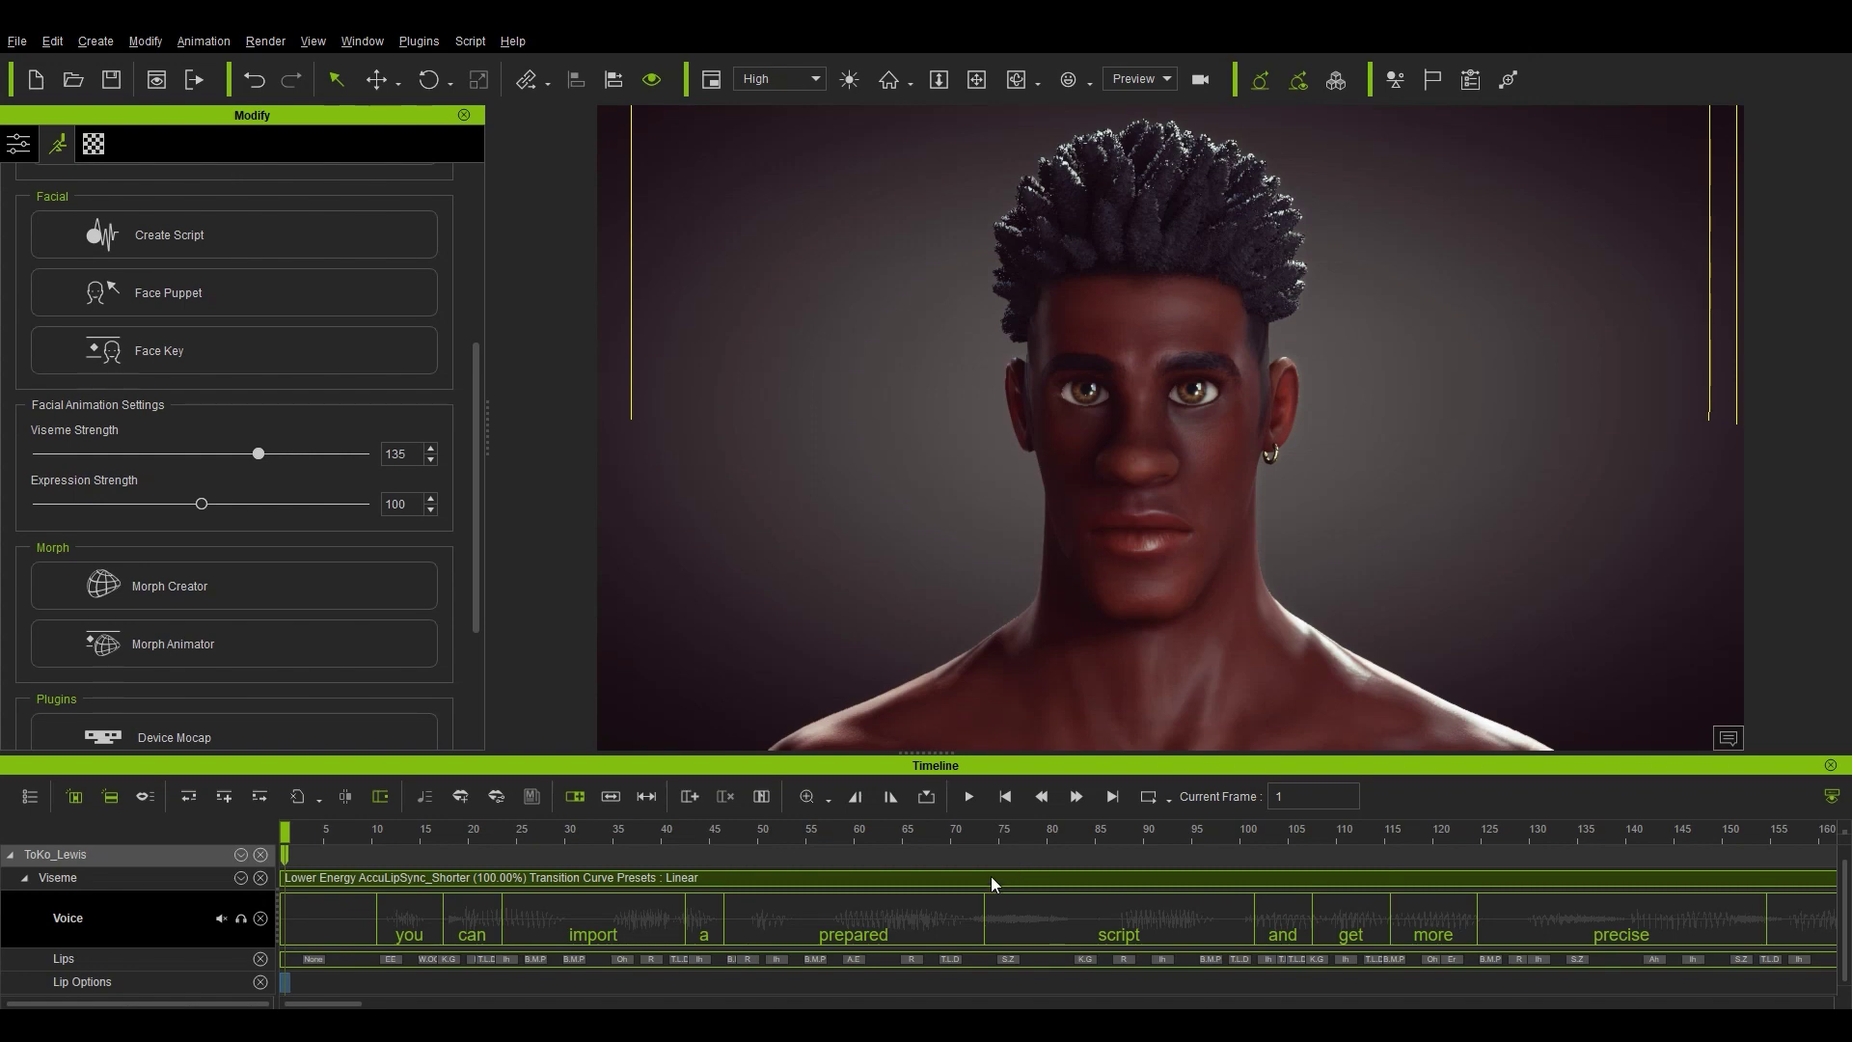
# Apply the Type_Bellowing preset to the voice clip in the Talking Style Editor and preview the lip-sync
pyautogui.rightClick(964, 907)
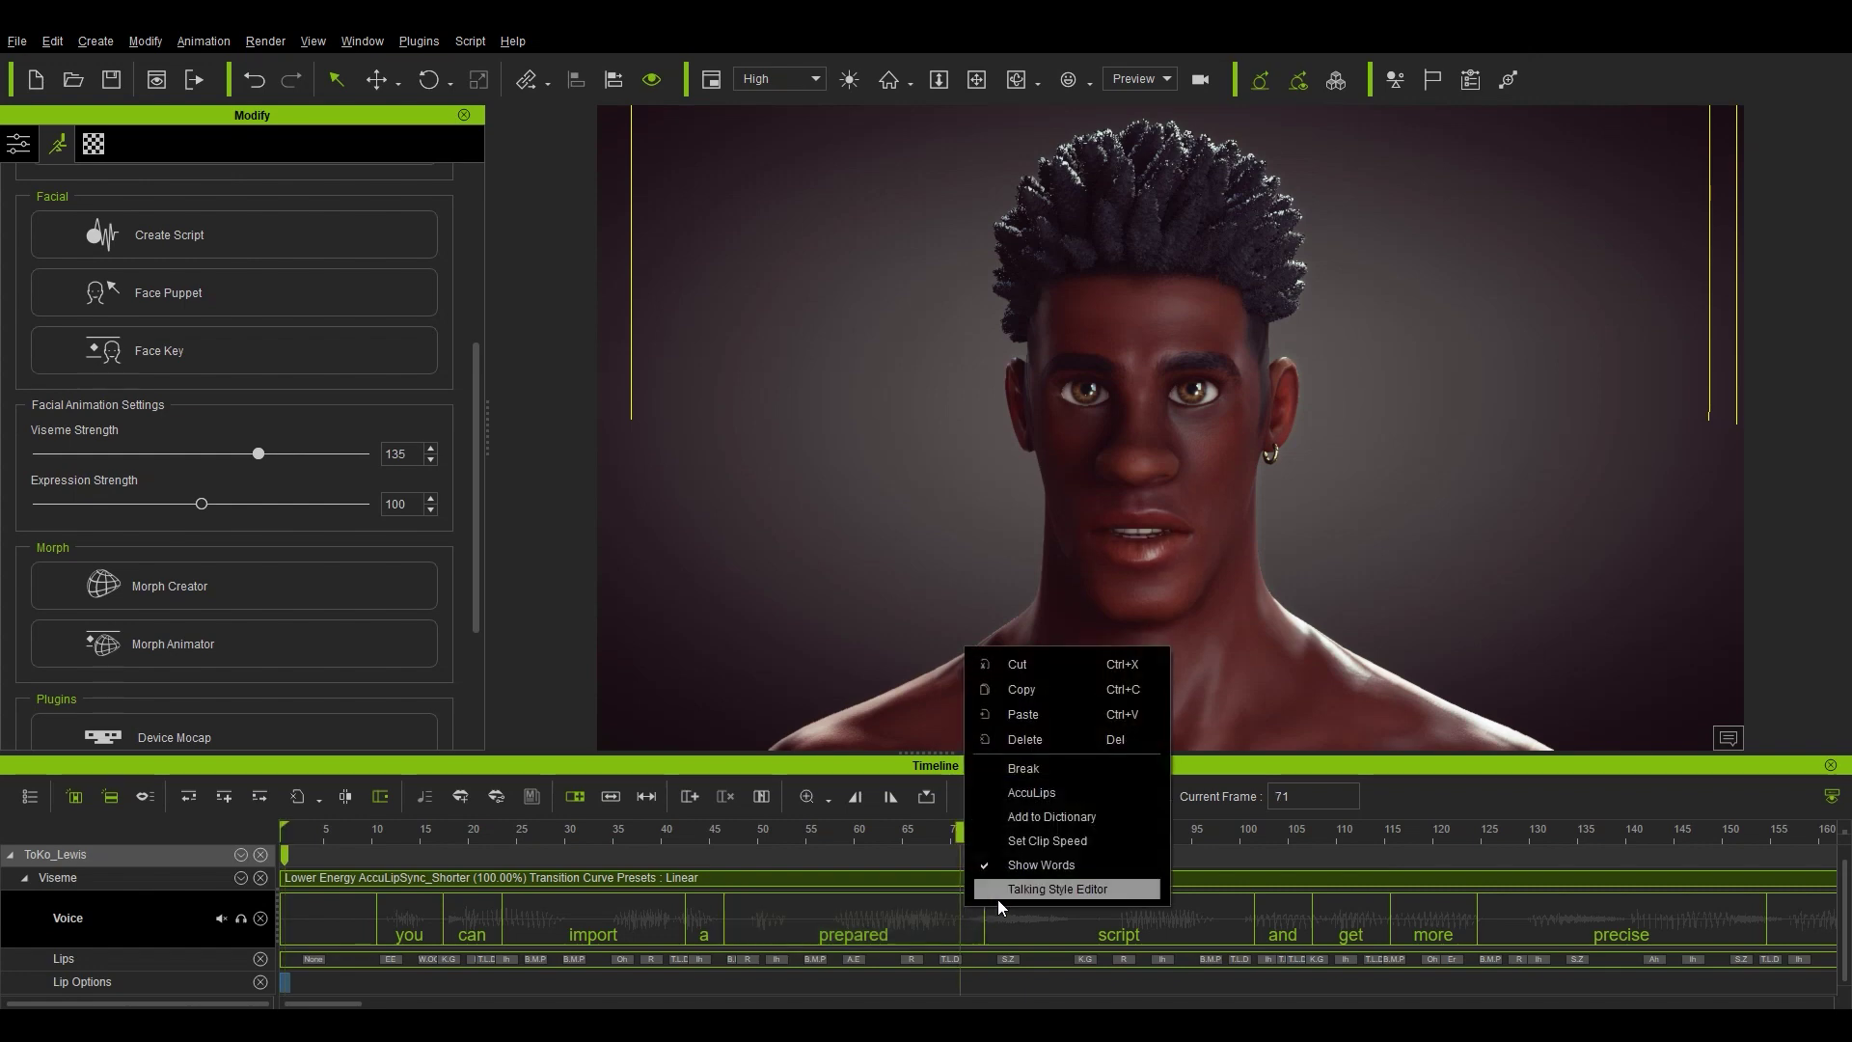
pyautogui.click(1034, 887)
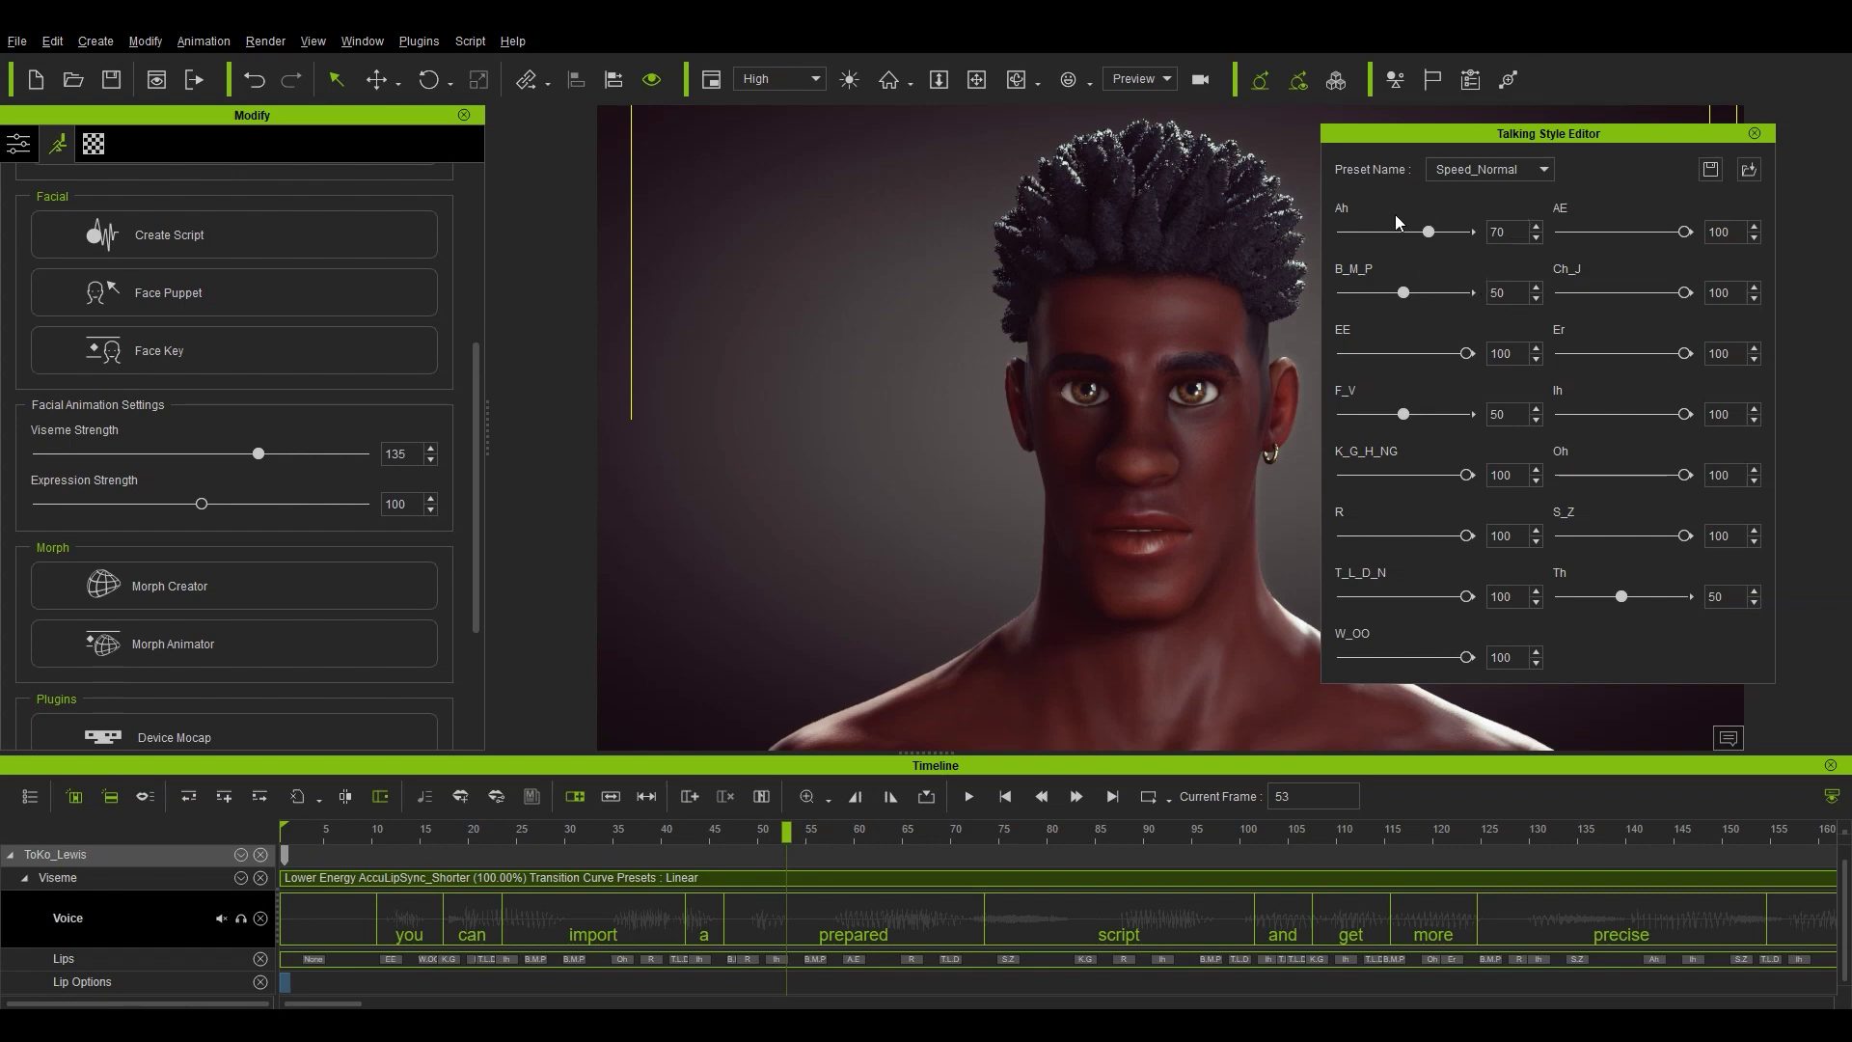
pyautogui.click(1491, 169)
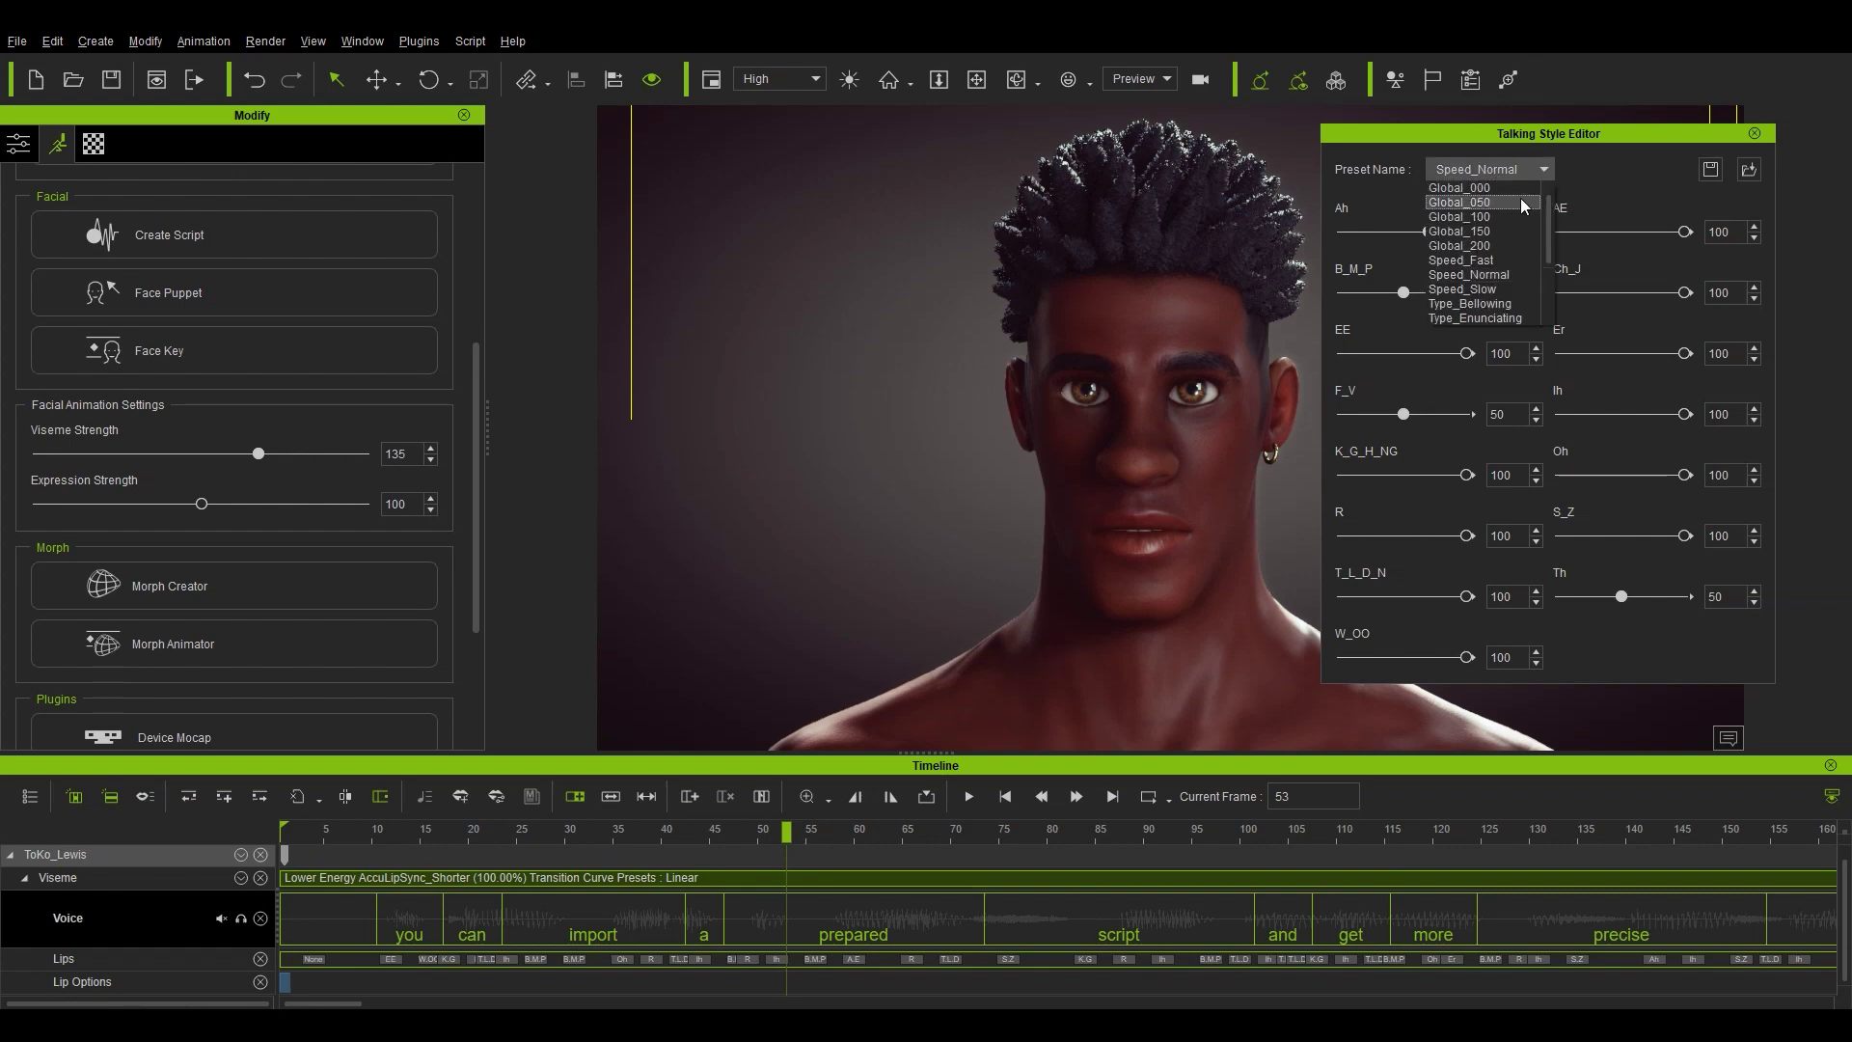
pyautogui.moveTo(1548, 214); pyautogui.dragTo(1550, 241)
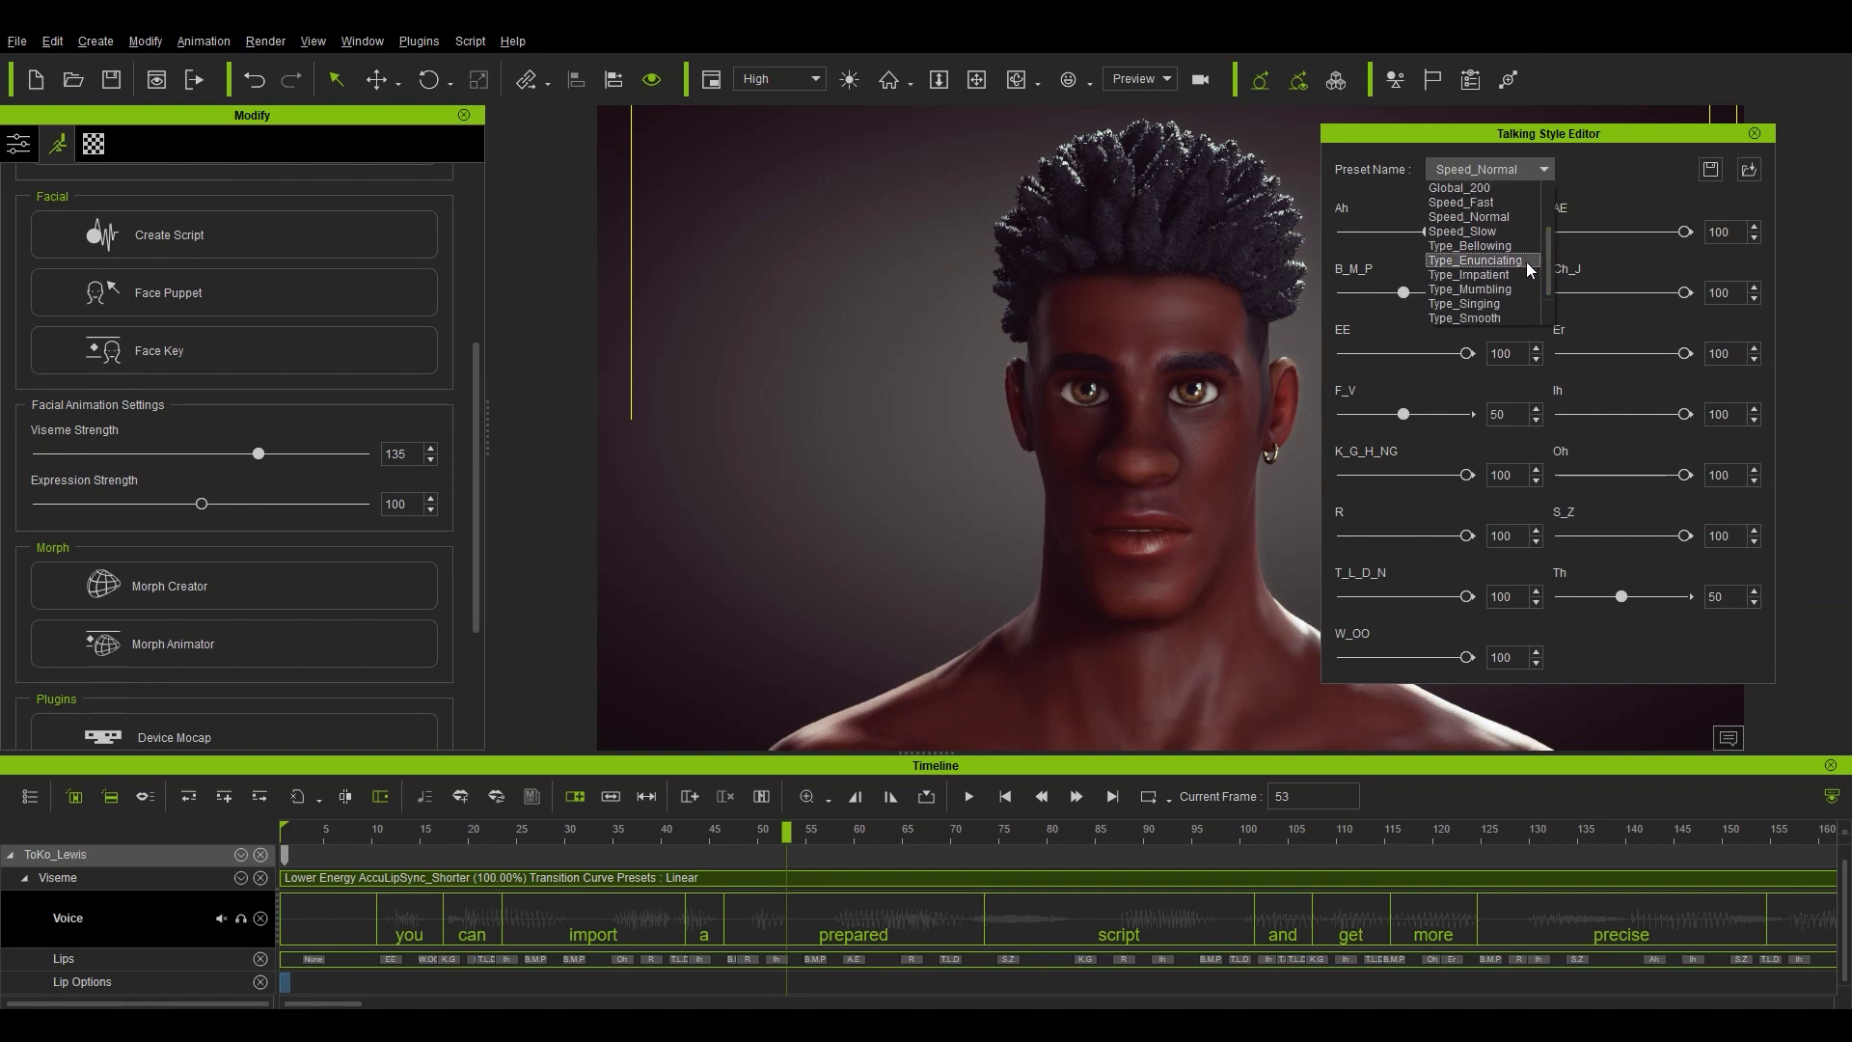
pyautogui.click(1492, 248)
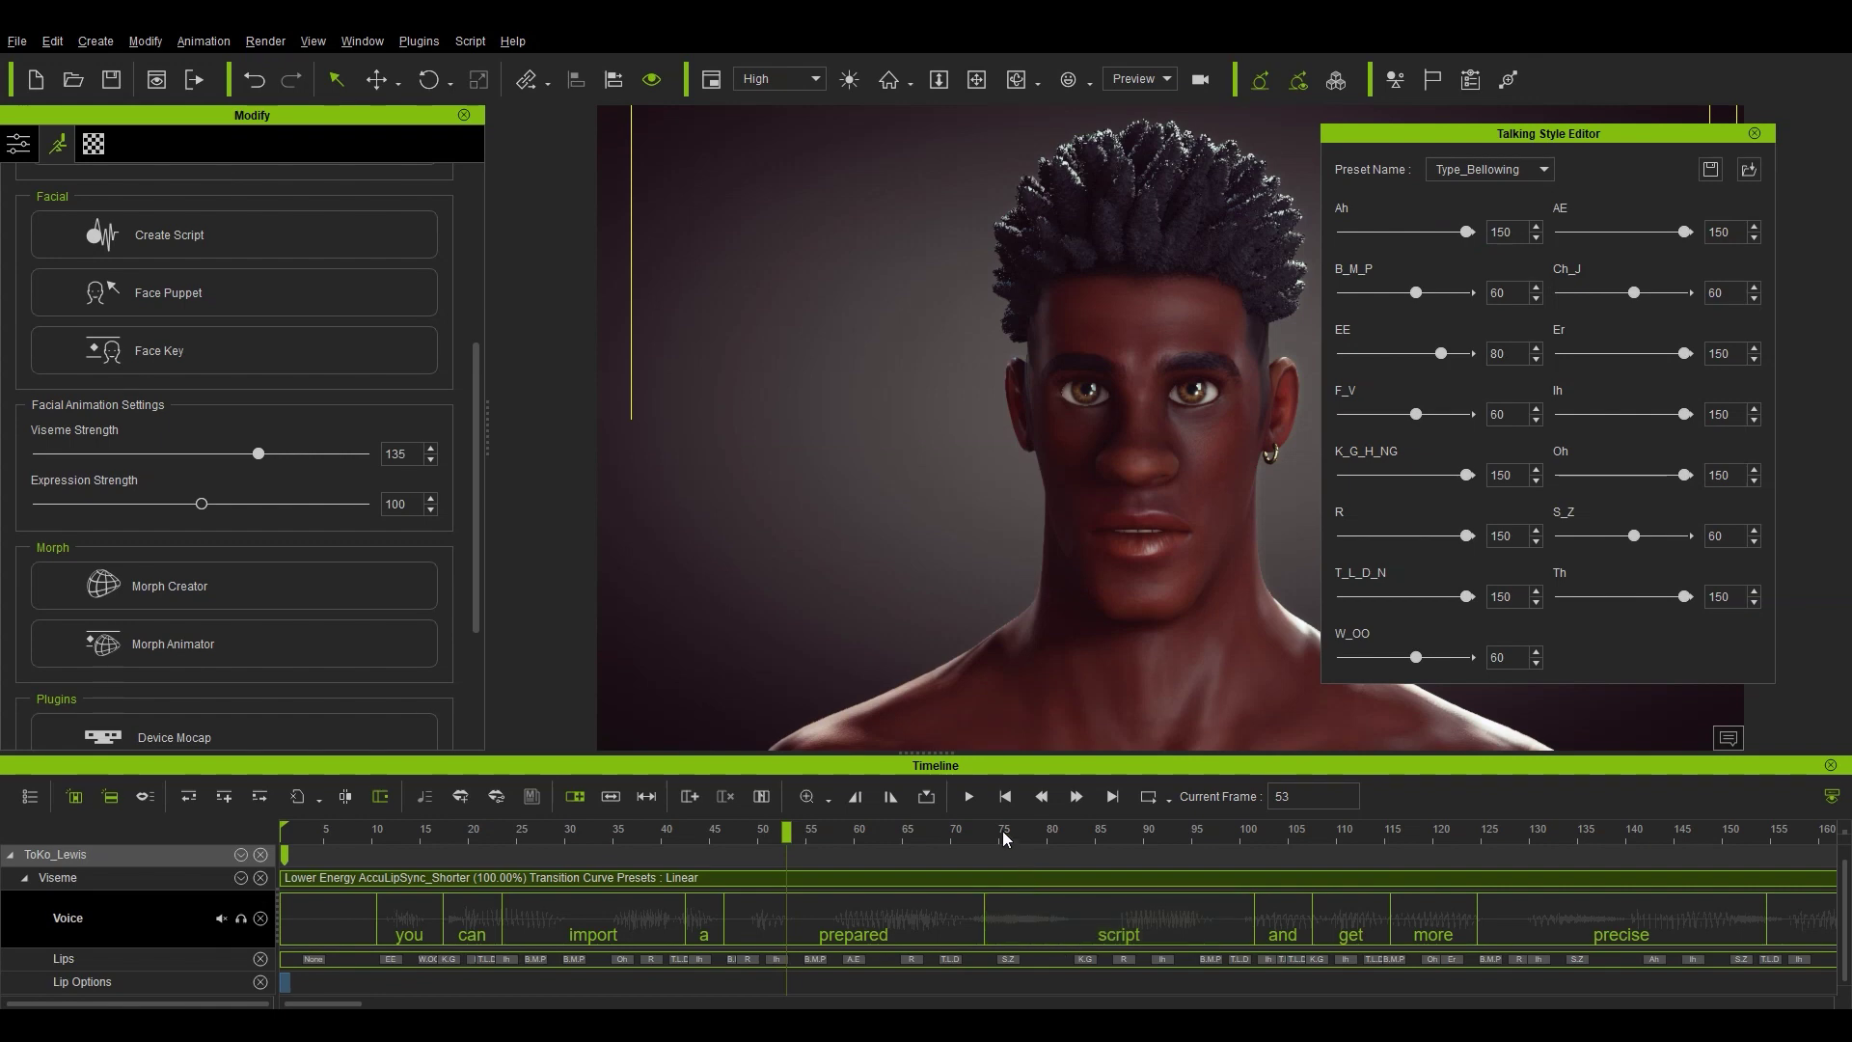
pyautogui.click(969, 796)
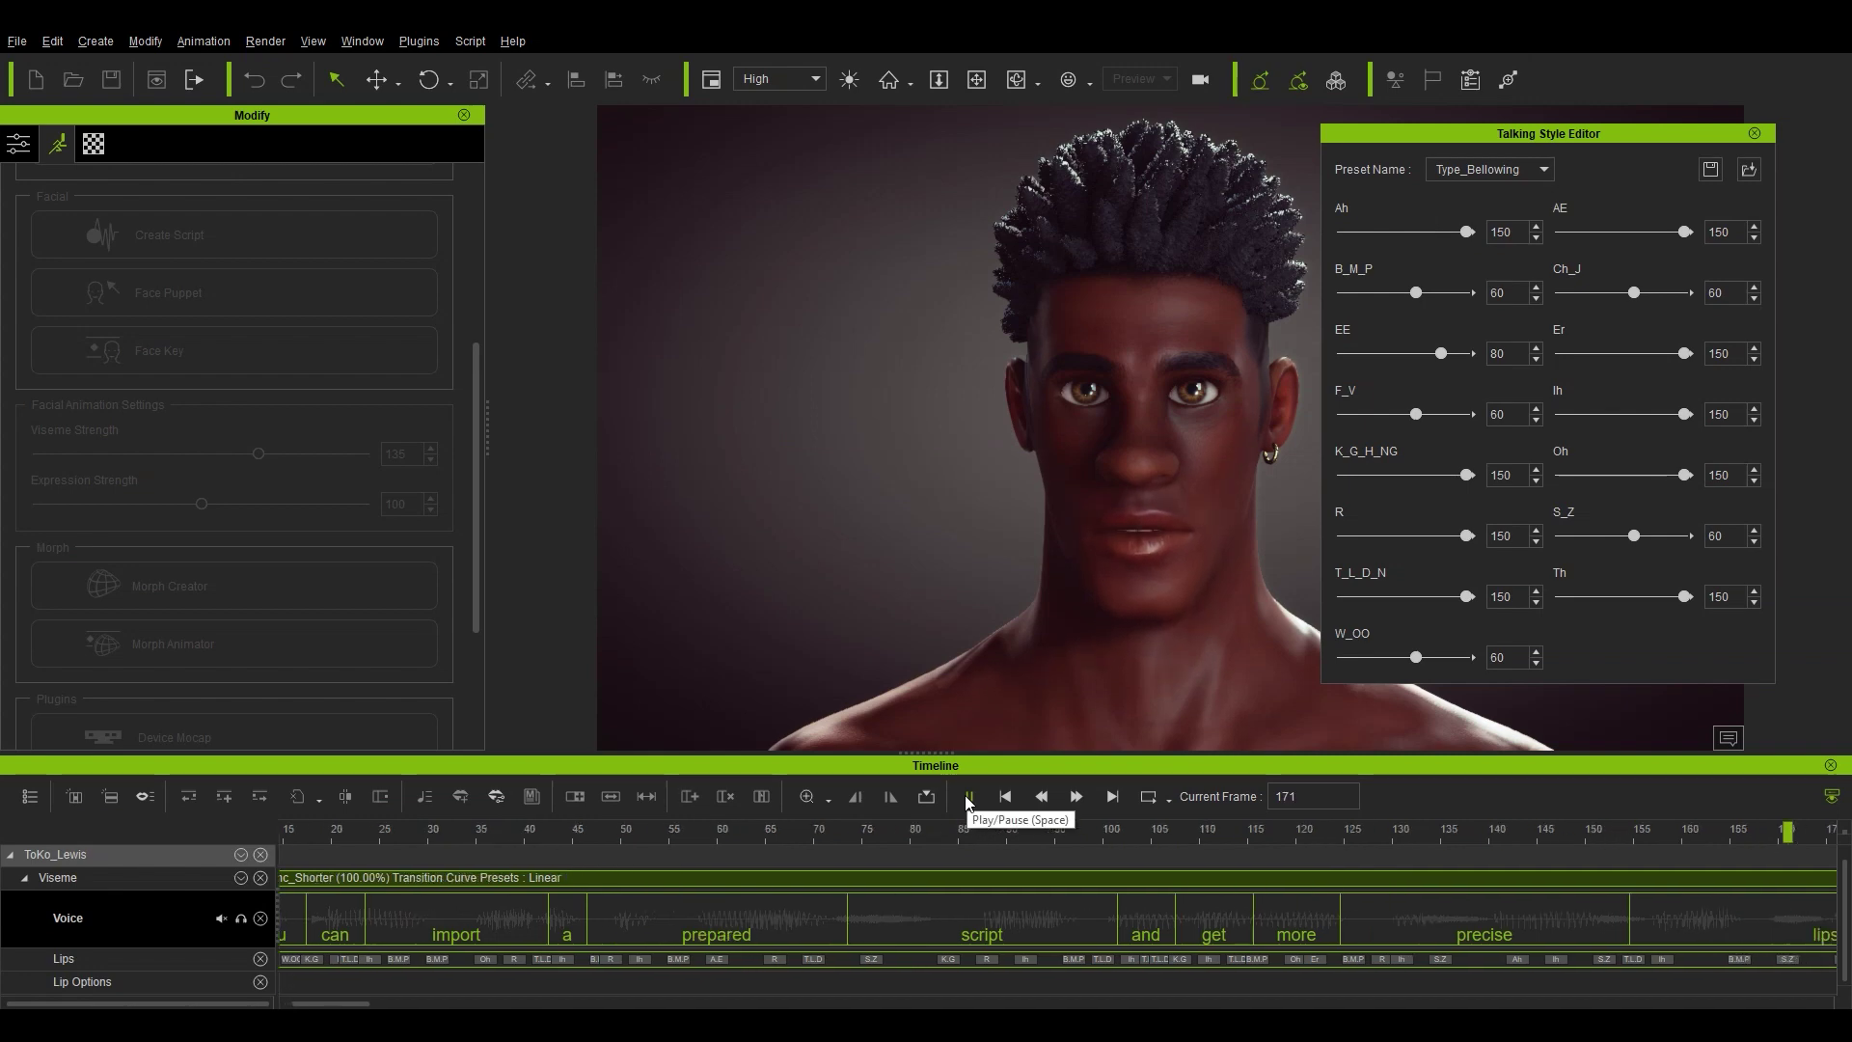
pyautogui.click(969, 796)
pyautogui.click(1005, 796)
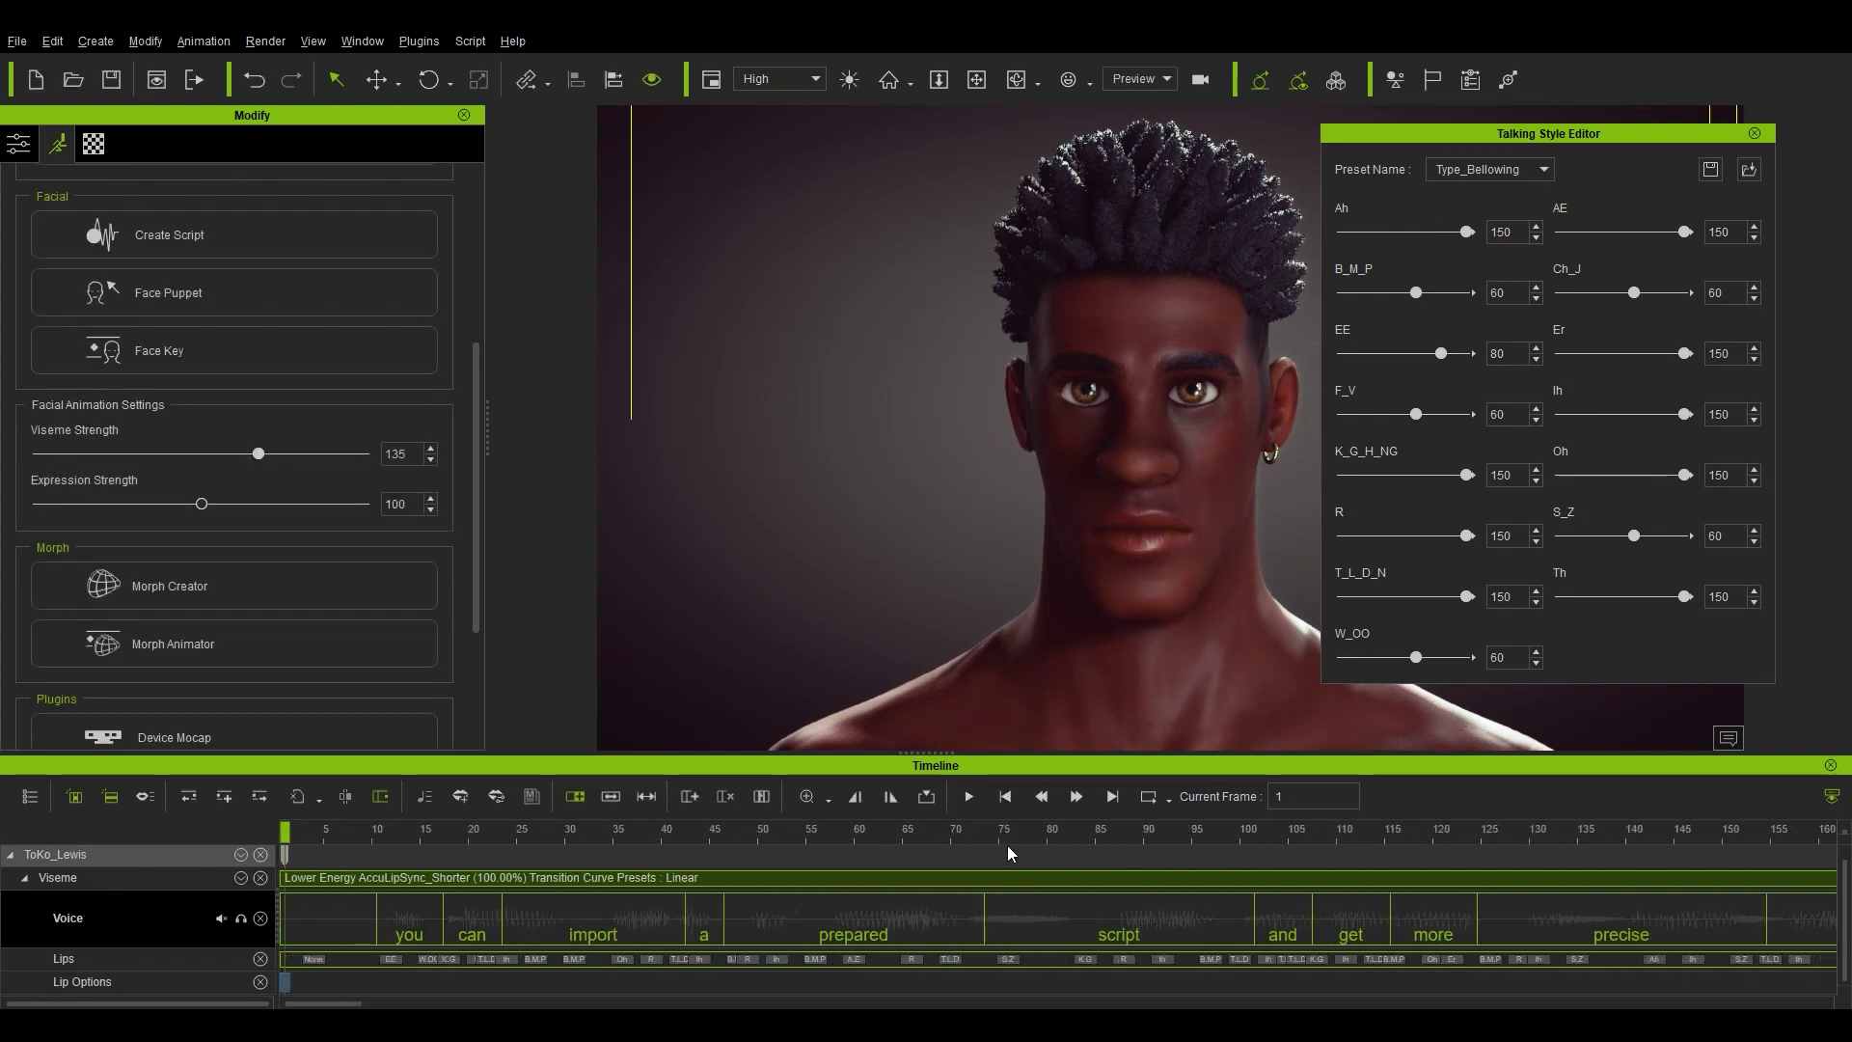
# Break the viseme clip into three parts at frames 217 and 575, in the pauses between phrases
pyautogui.scroll(-6, 1011, 845)
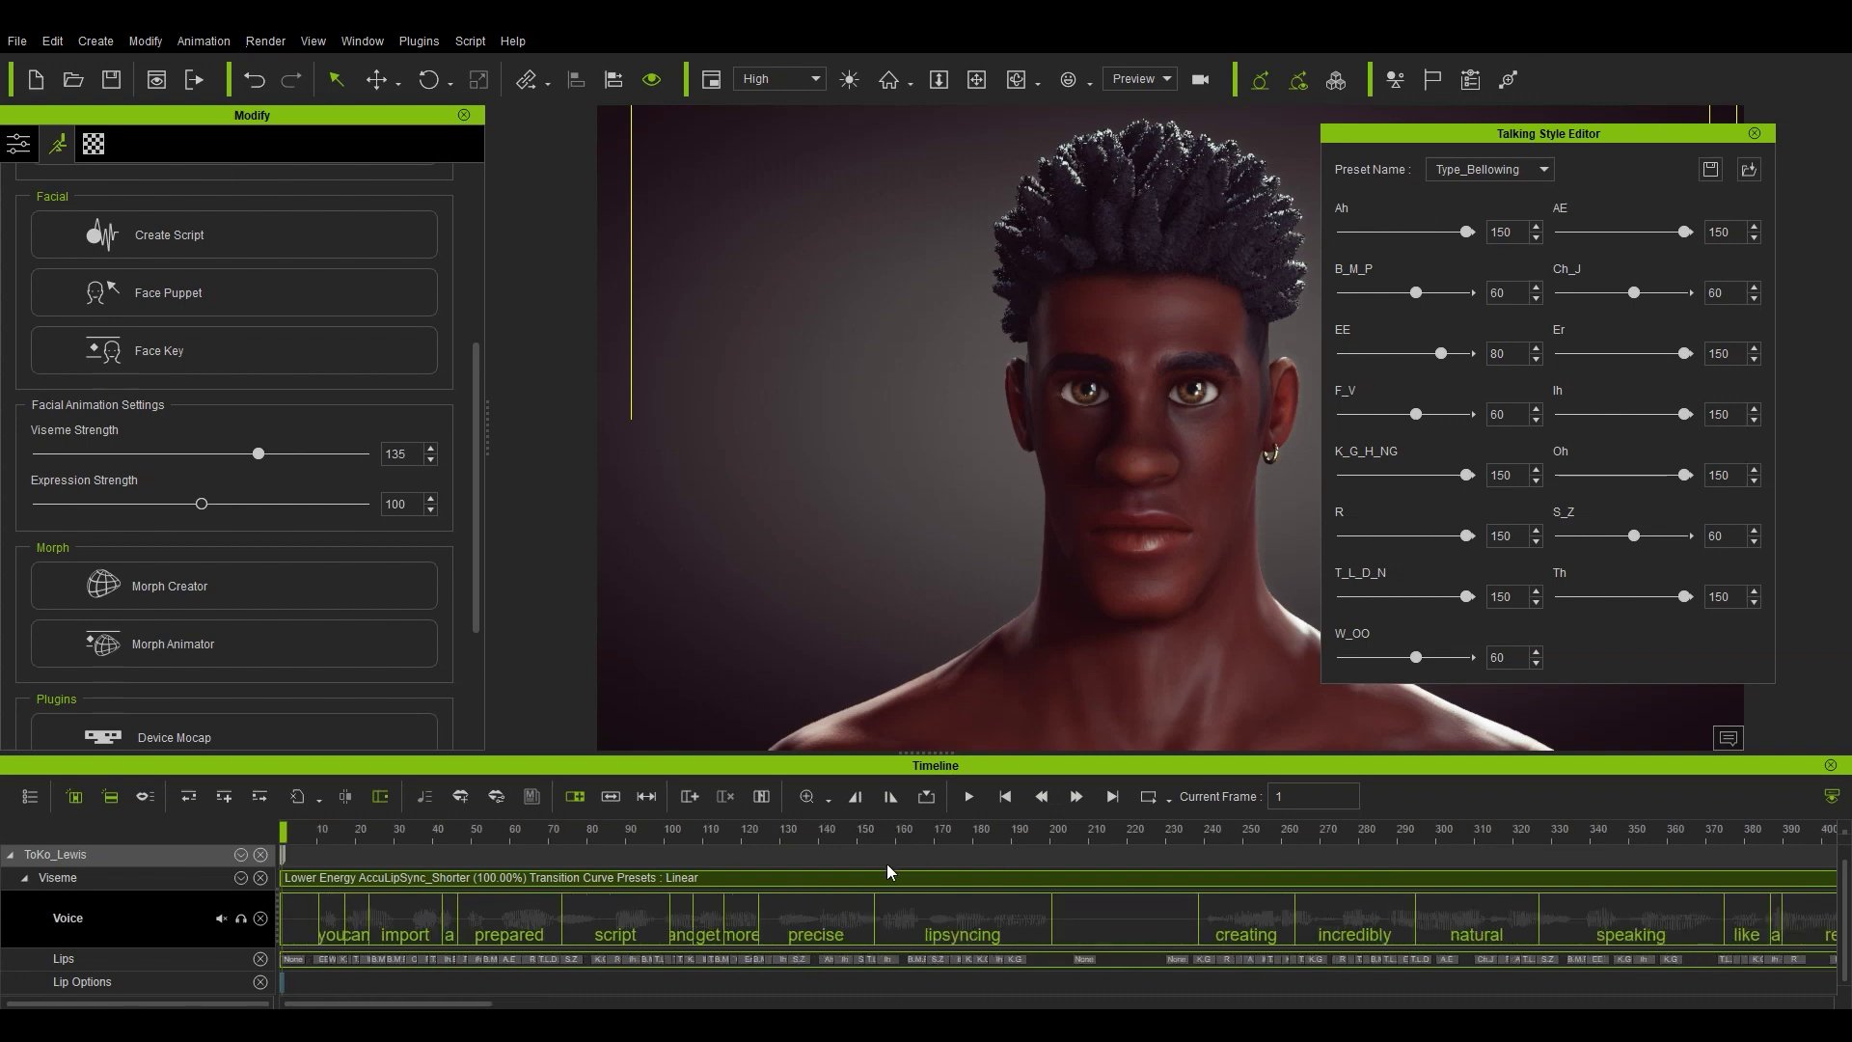
pyautogui.click(1108, 835)
pyautogui.rightClick(1117, 893)
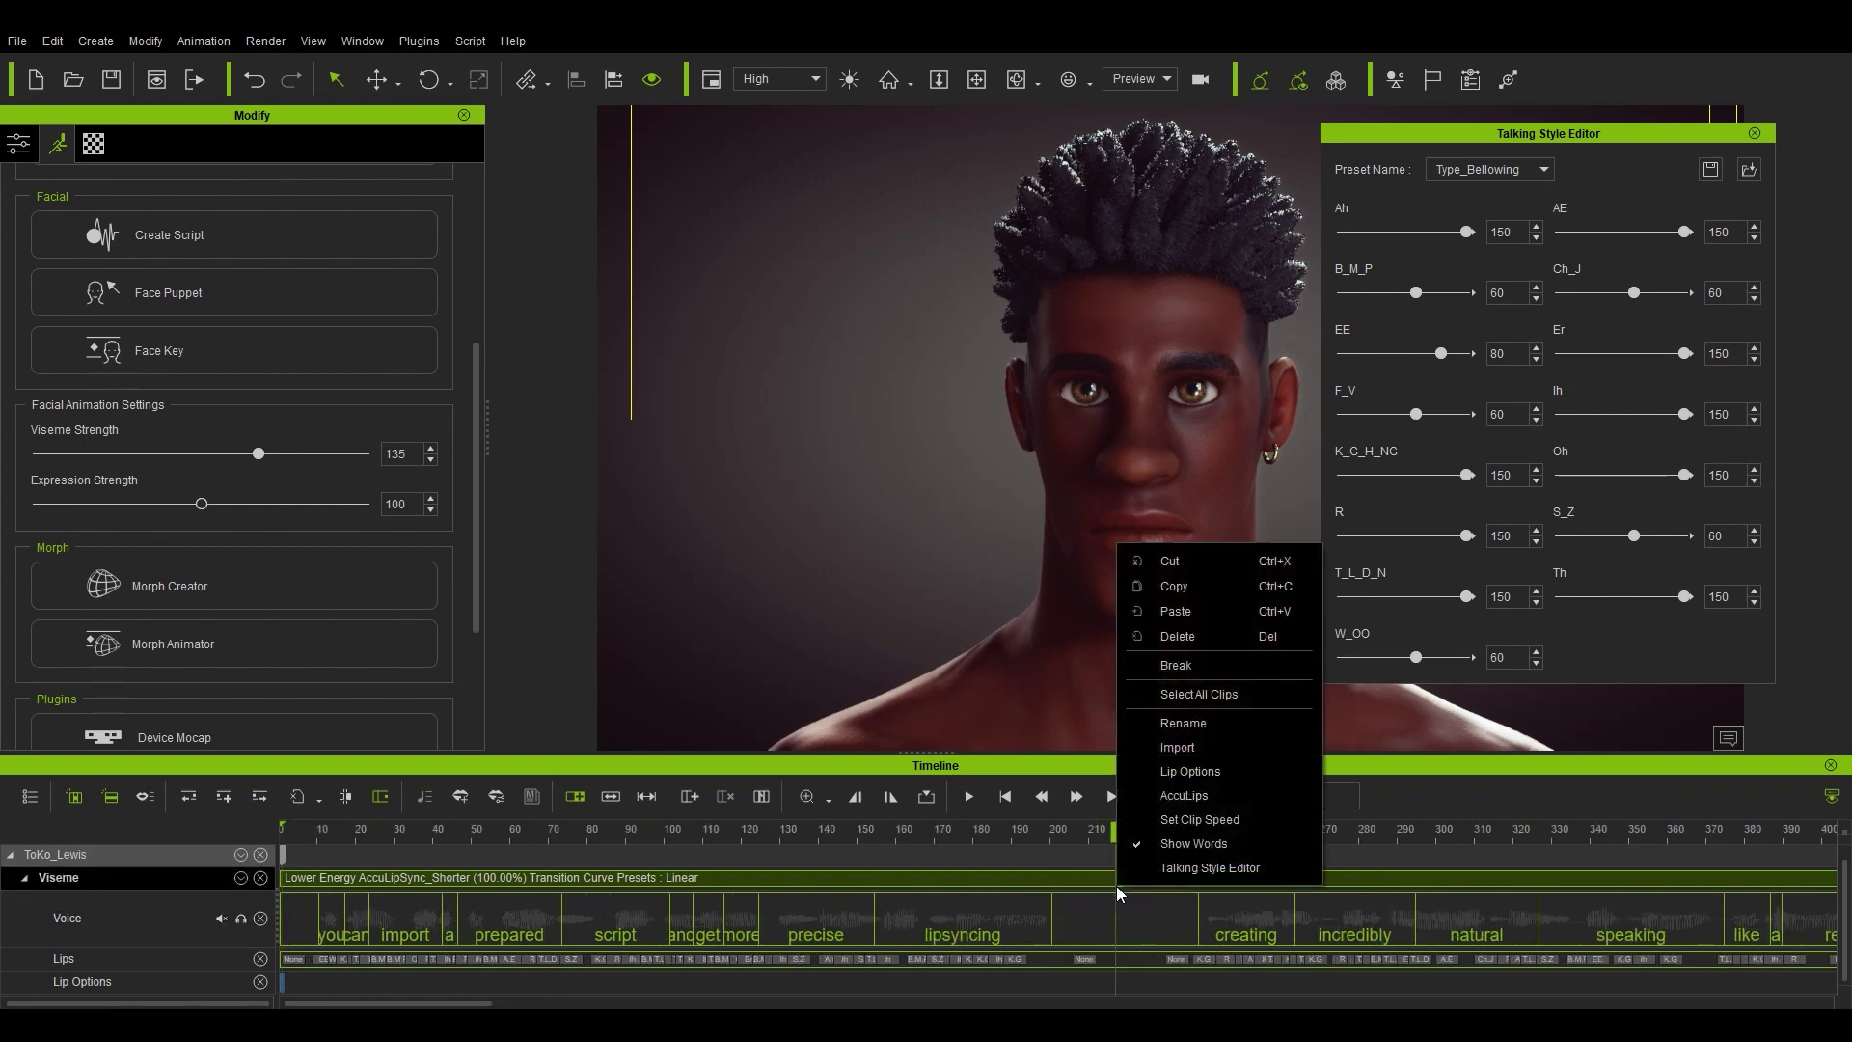
pyautogui.click(1178, 665)
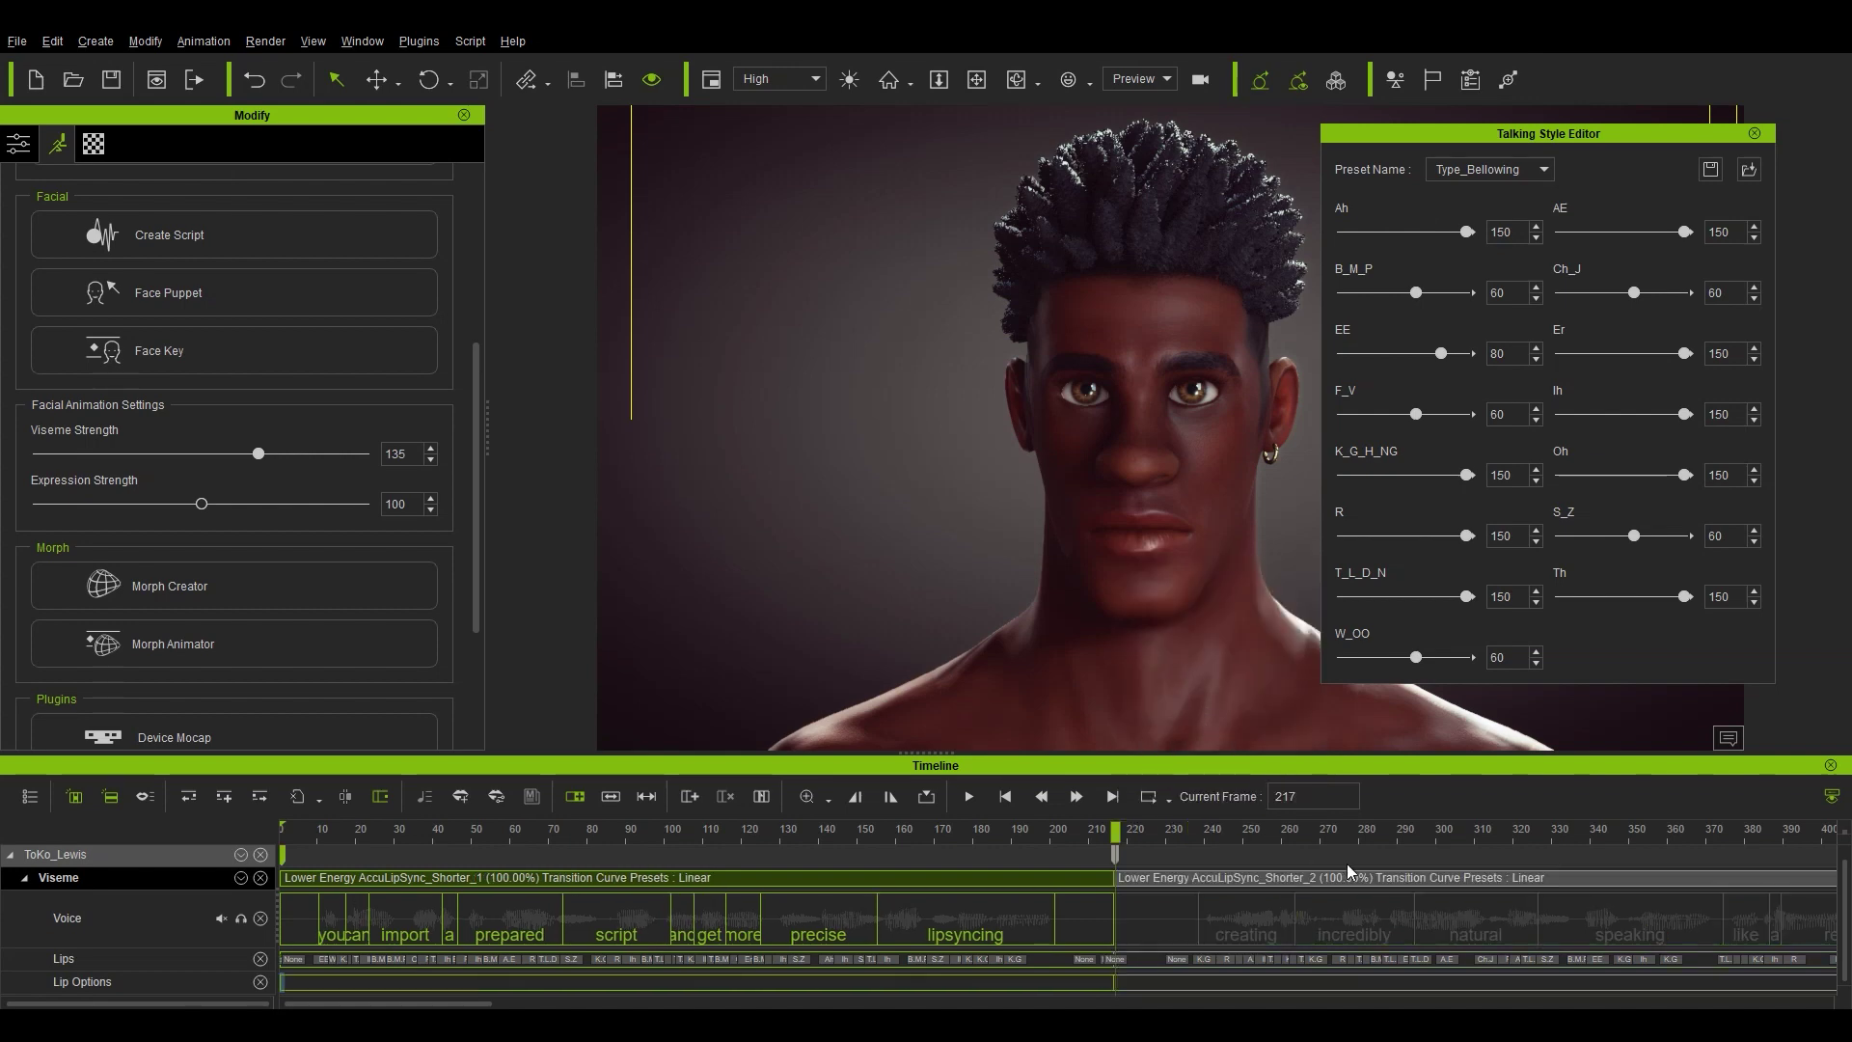
pyautogui.scroll(-10, 1347, 864)
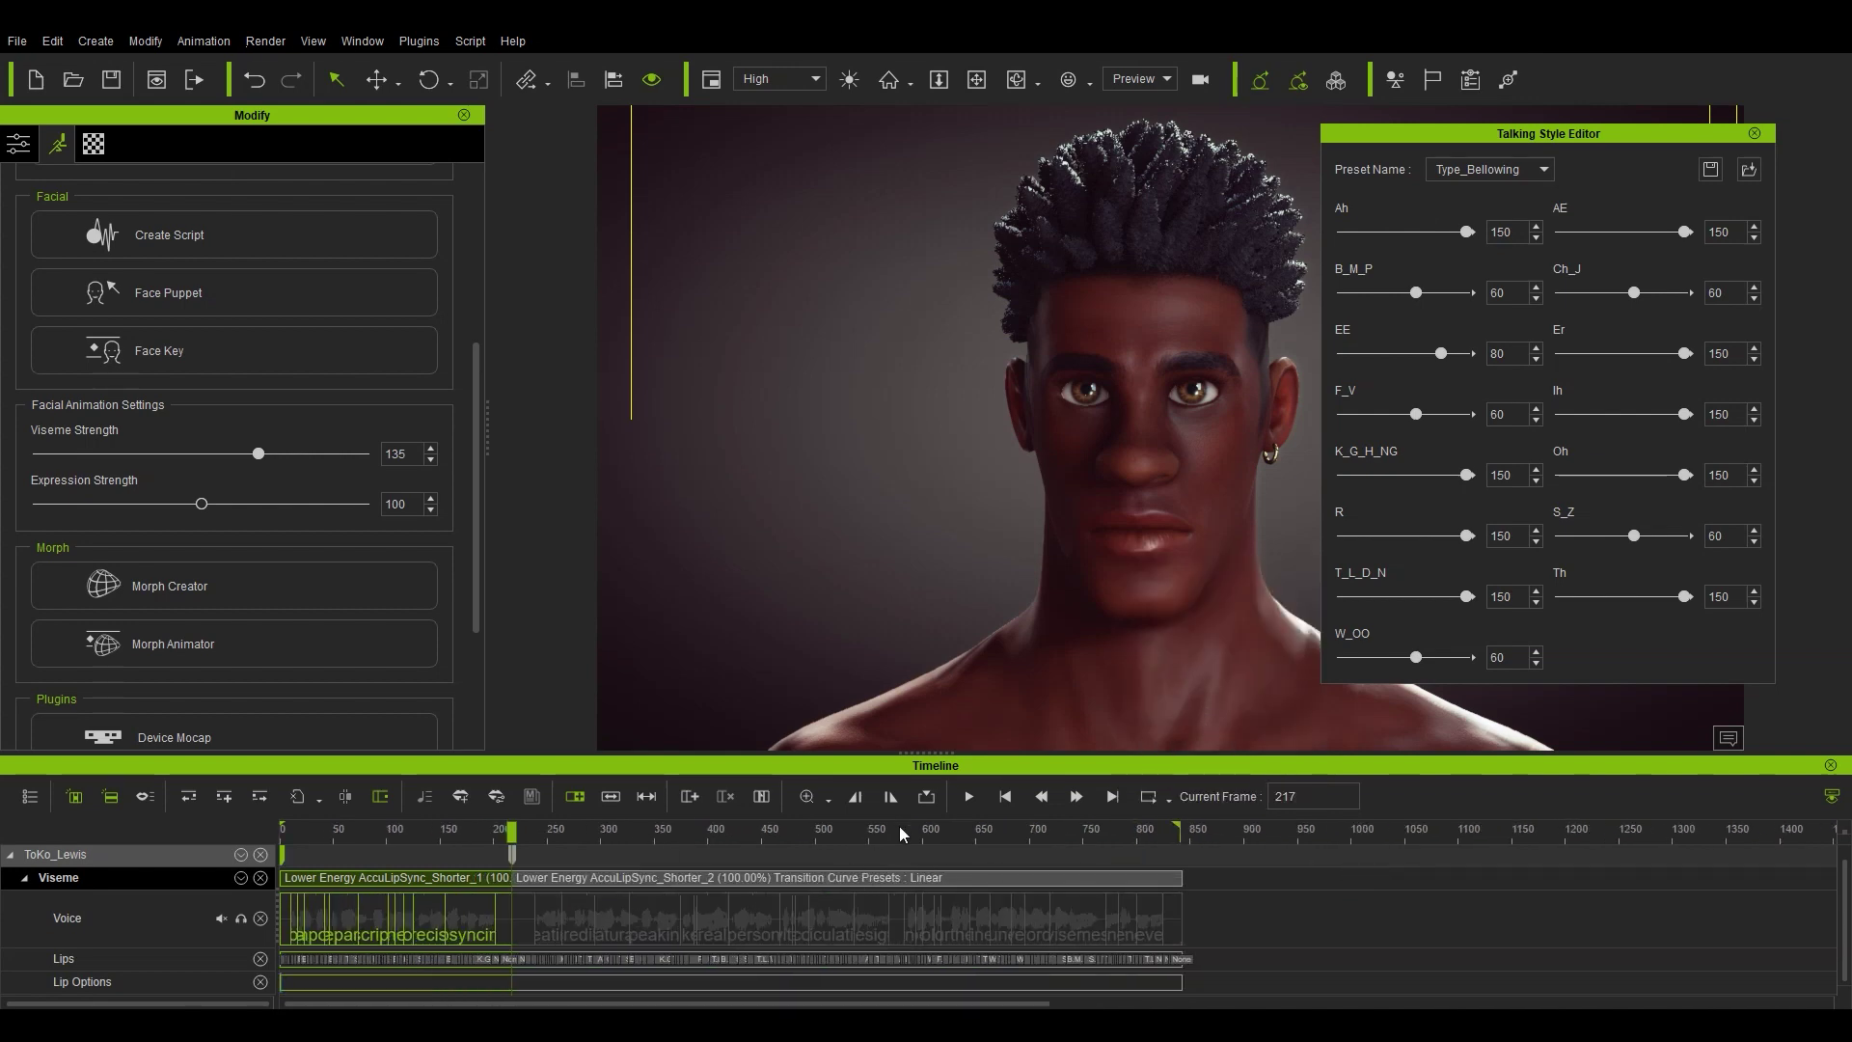
pyautogui.click(899, 826)
pyautogui.rightClick(903, 887)
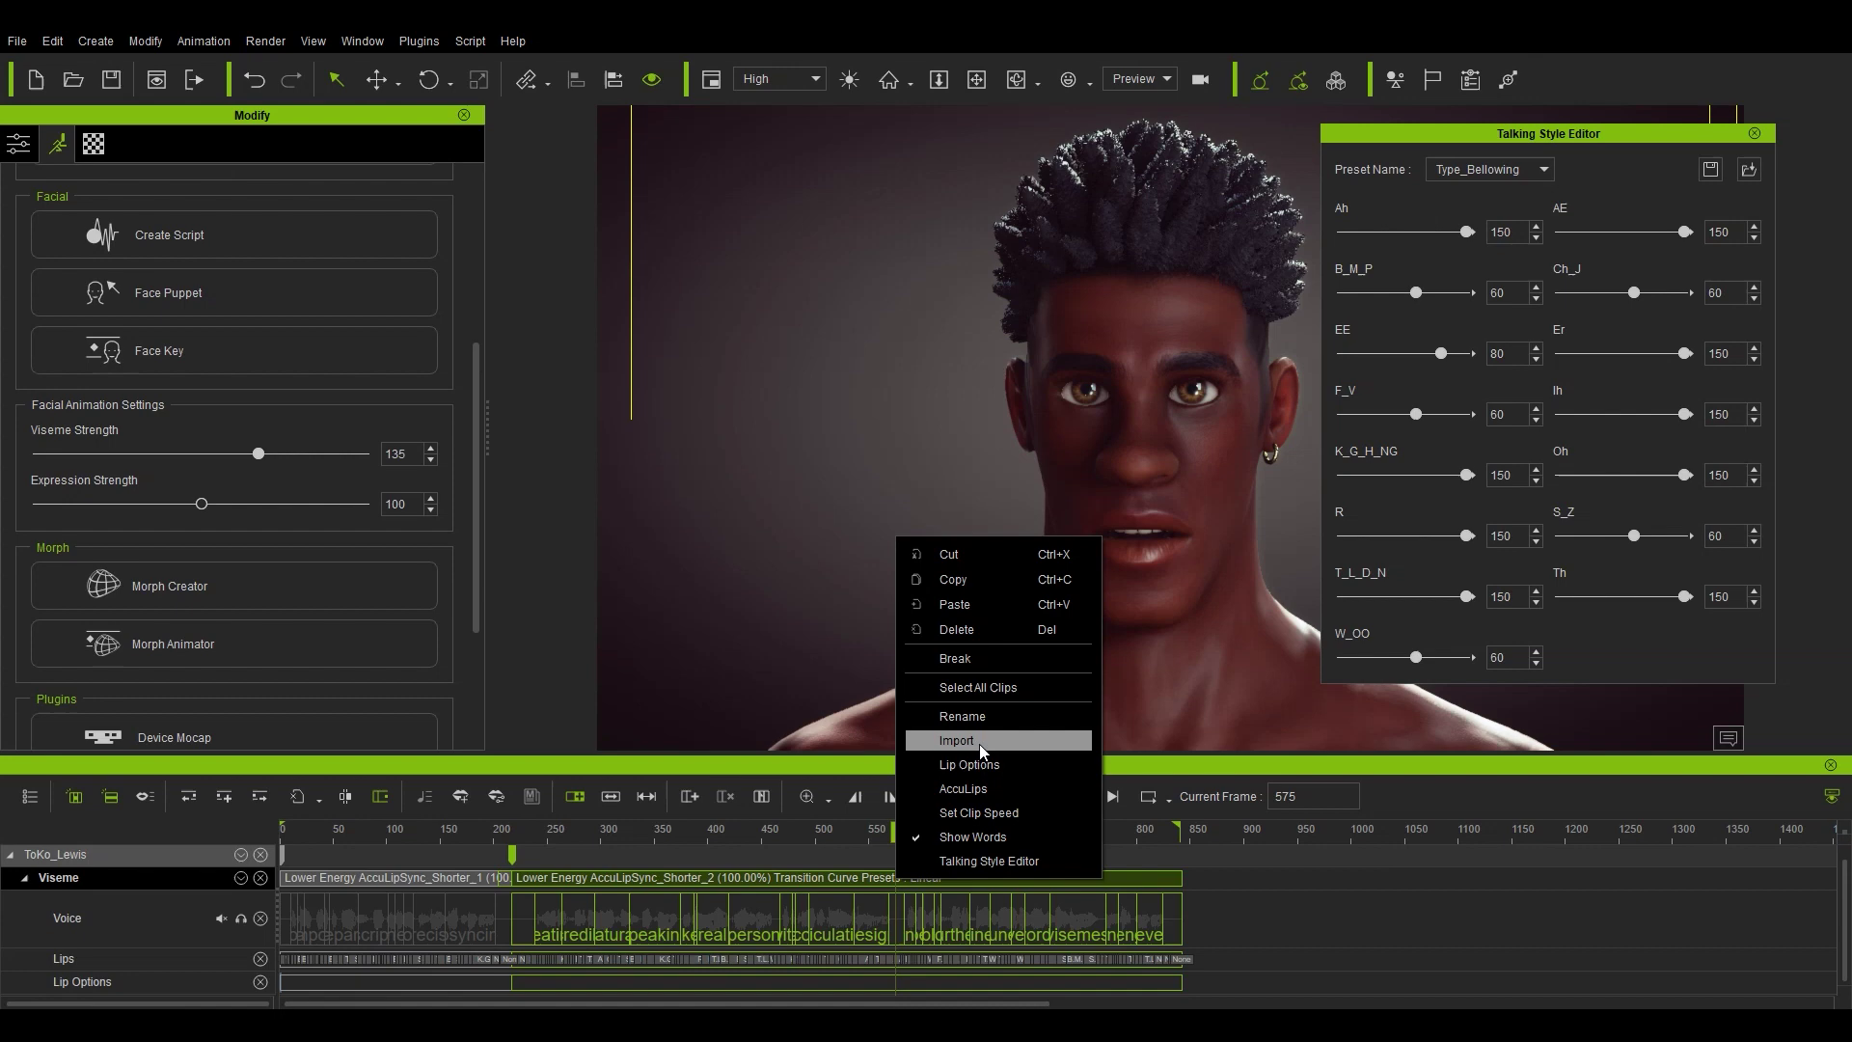
pyautogui.click(955, 660)
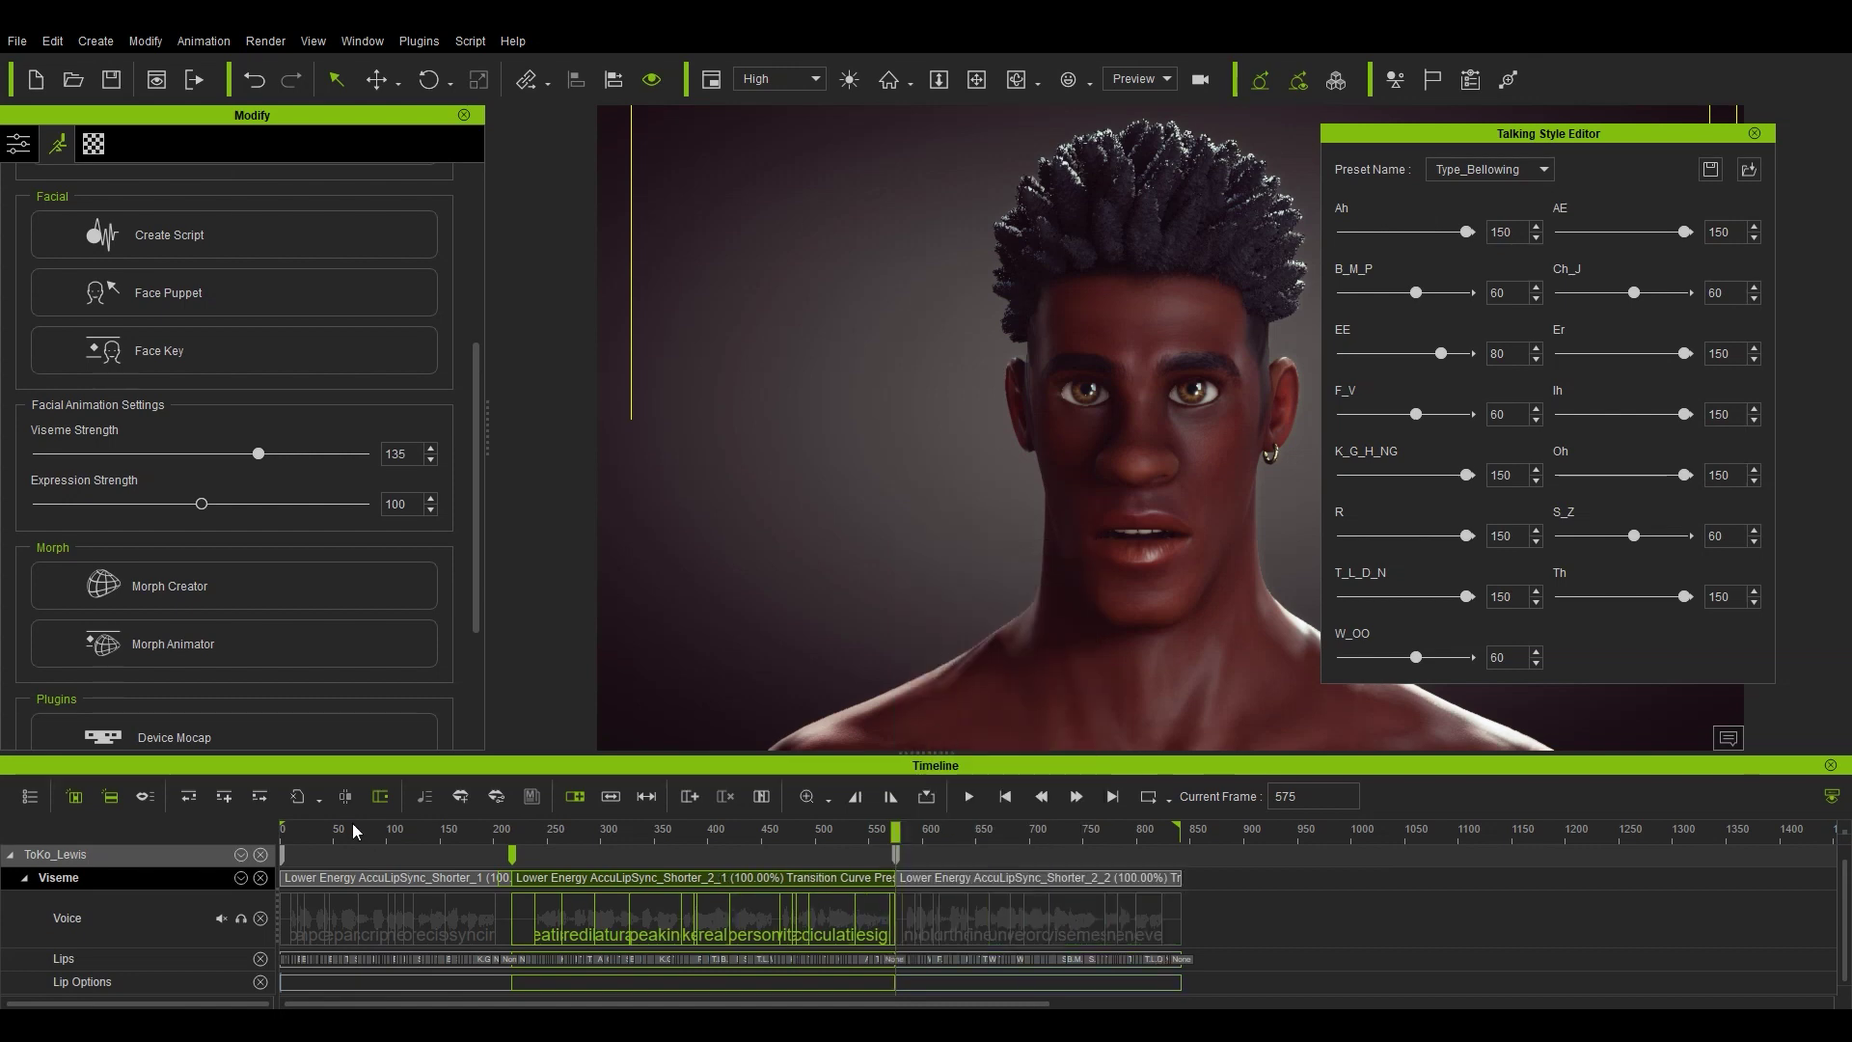
# Assign the Type_Enunciating talking style preset to the first part of the viseme clip
pyautogui.click(377, 880)
pyautogui.scroll(3, 406, 884)
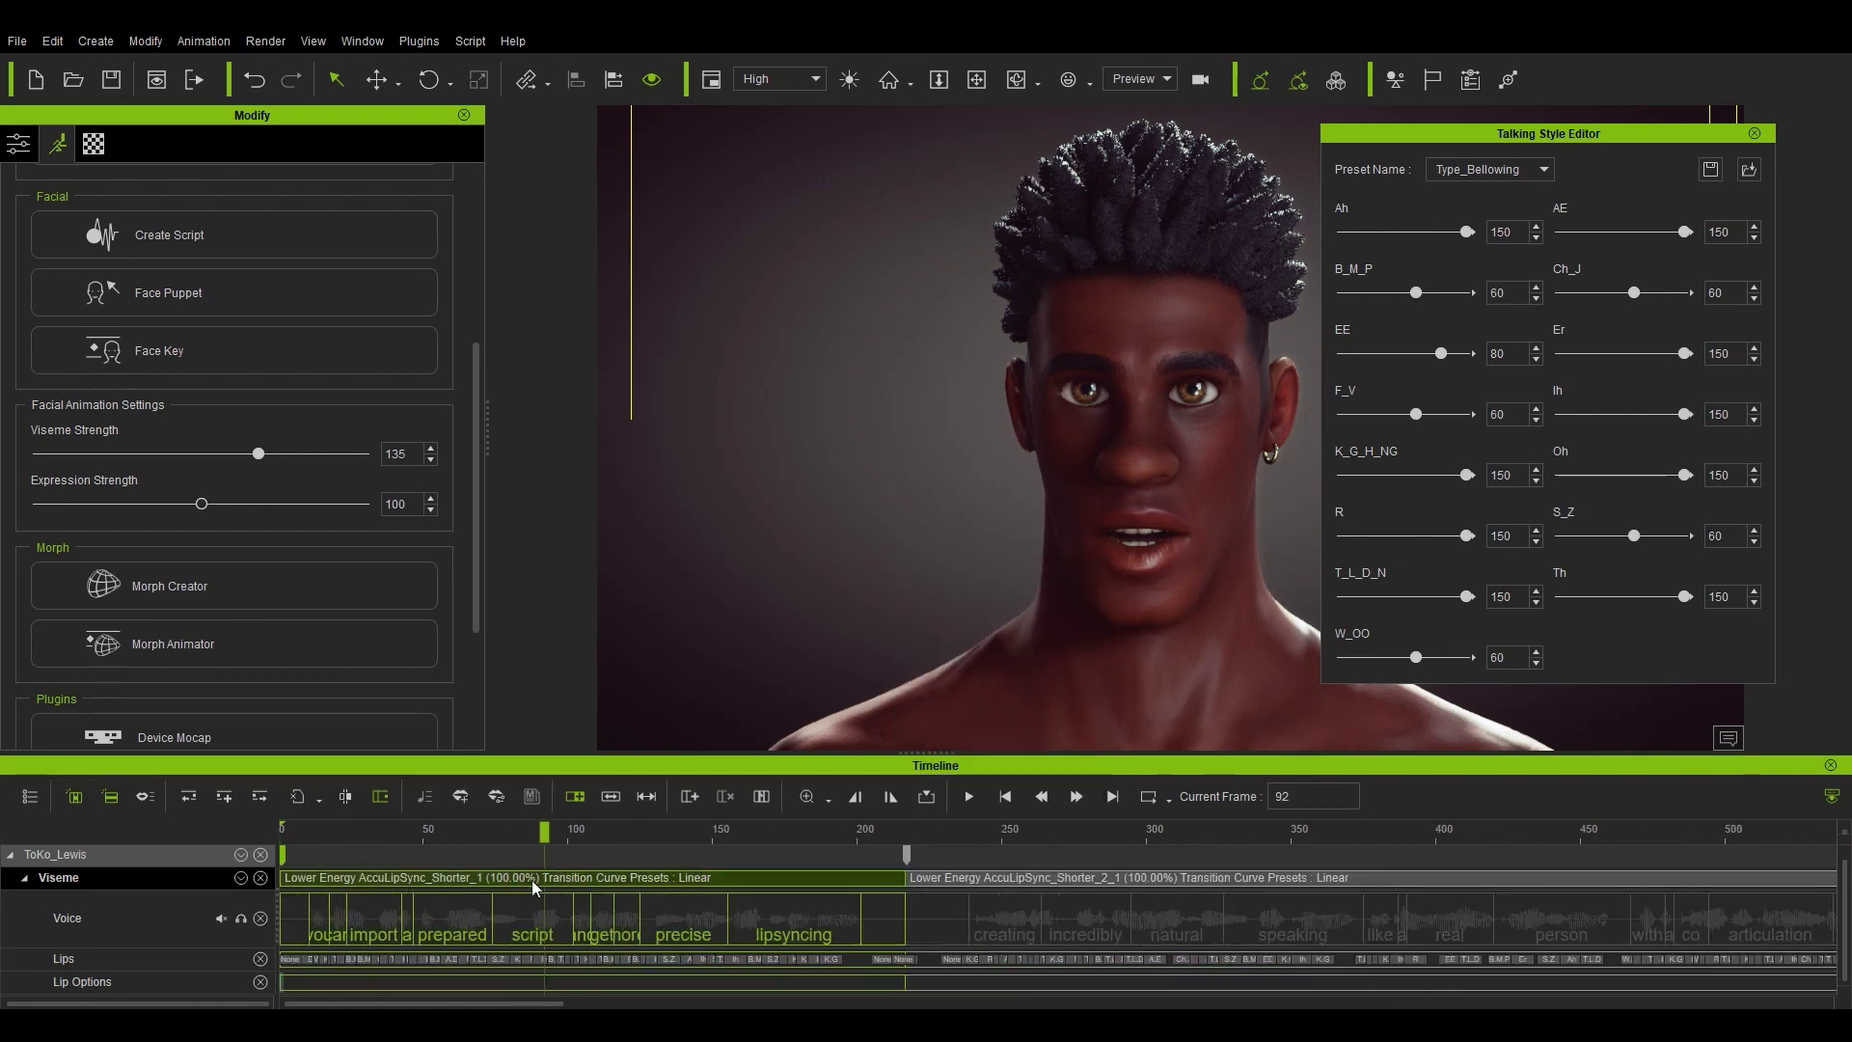
pyautogui.click(1480, 170)
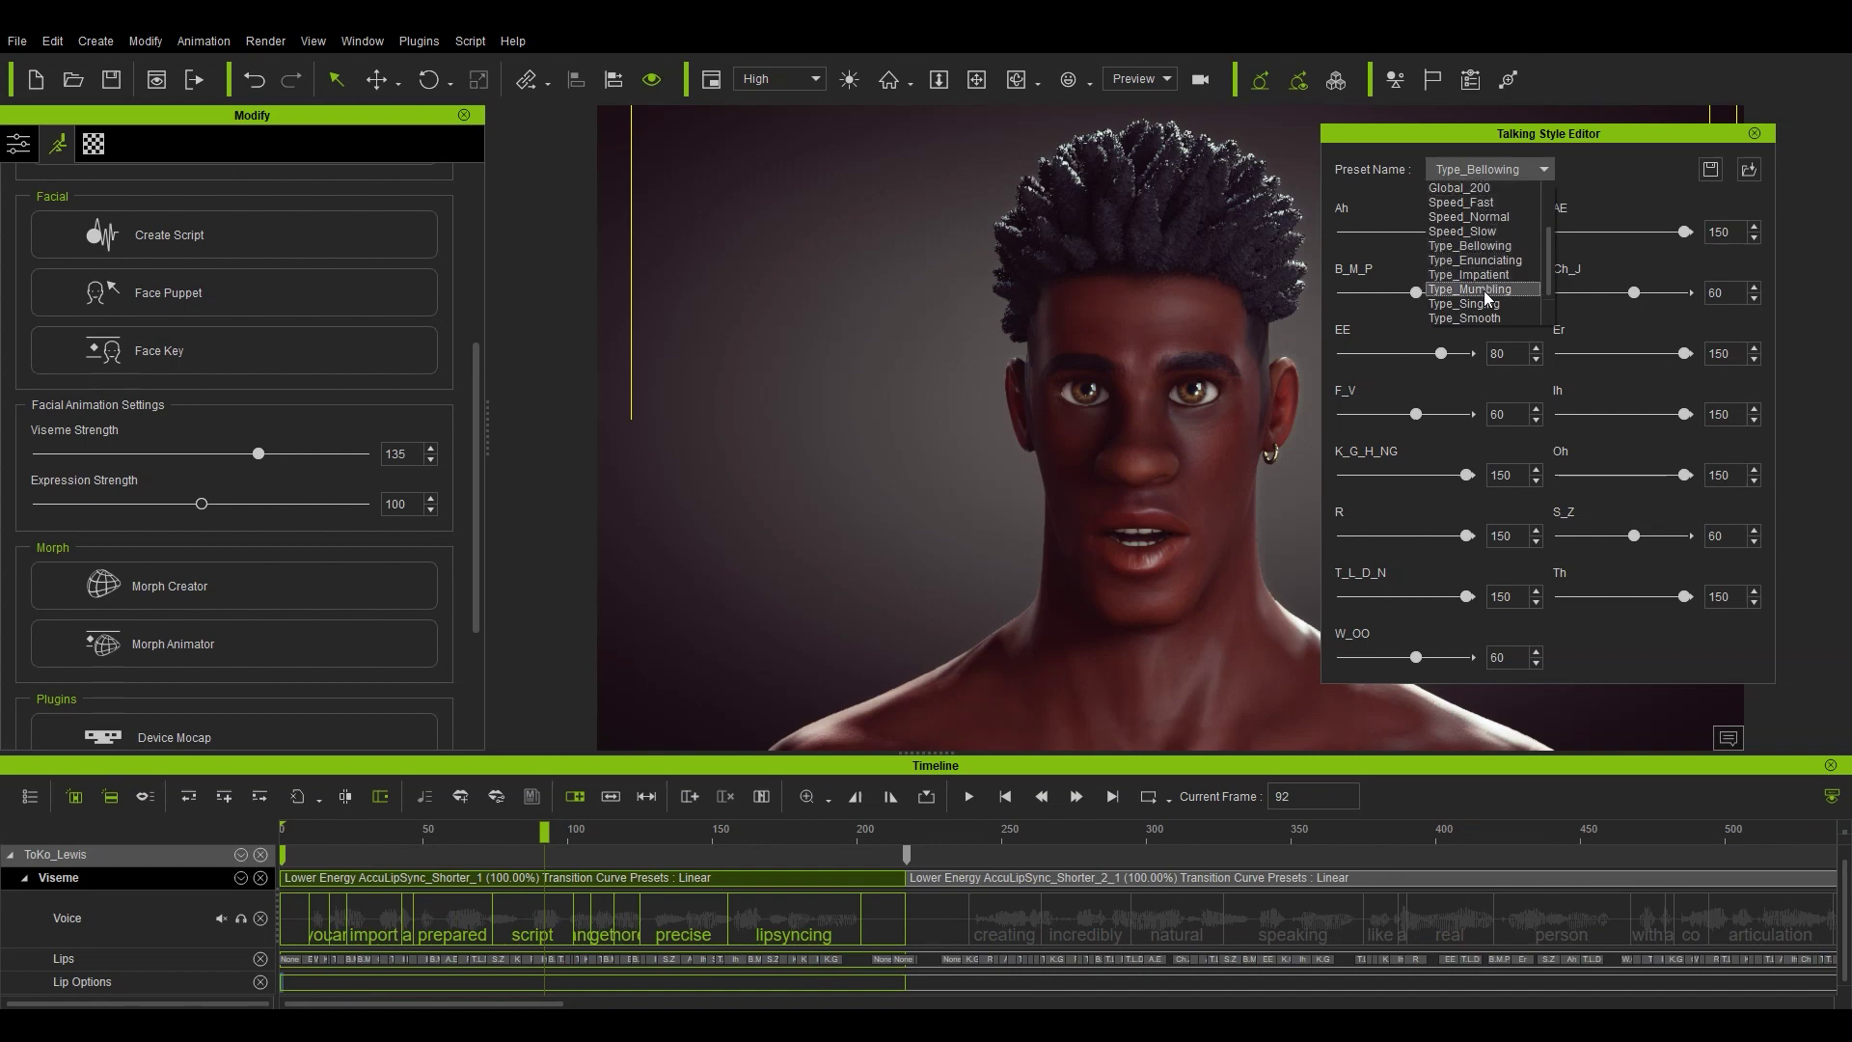
pyautogui.click(1509, 258)
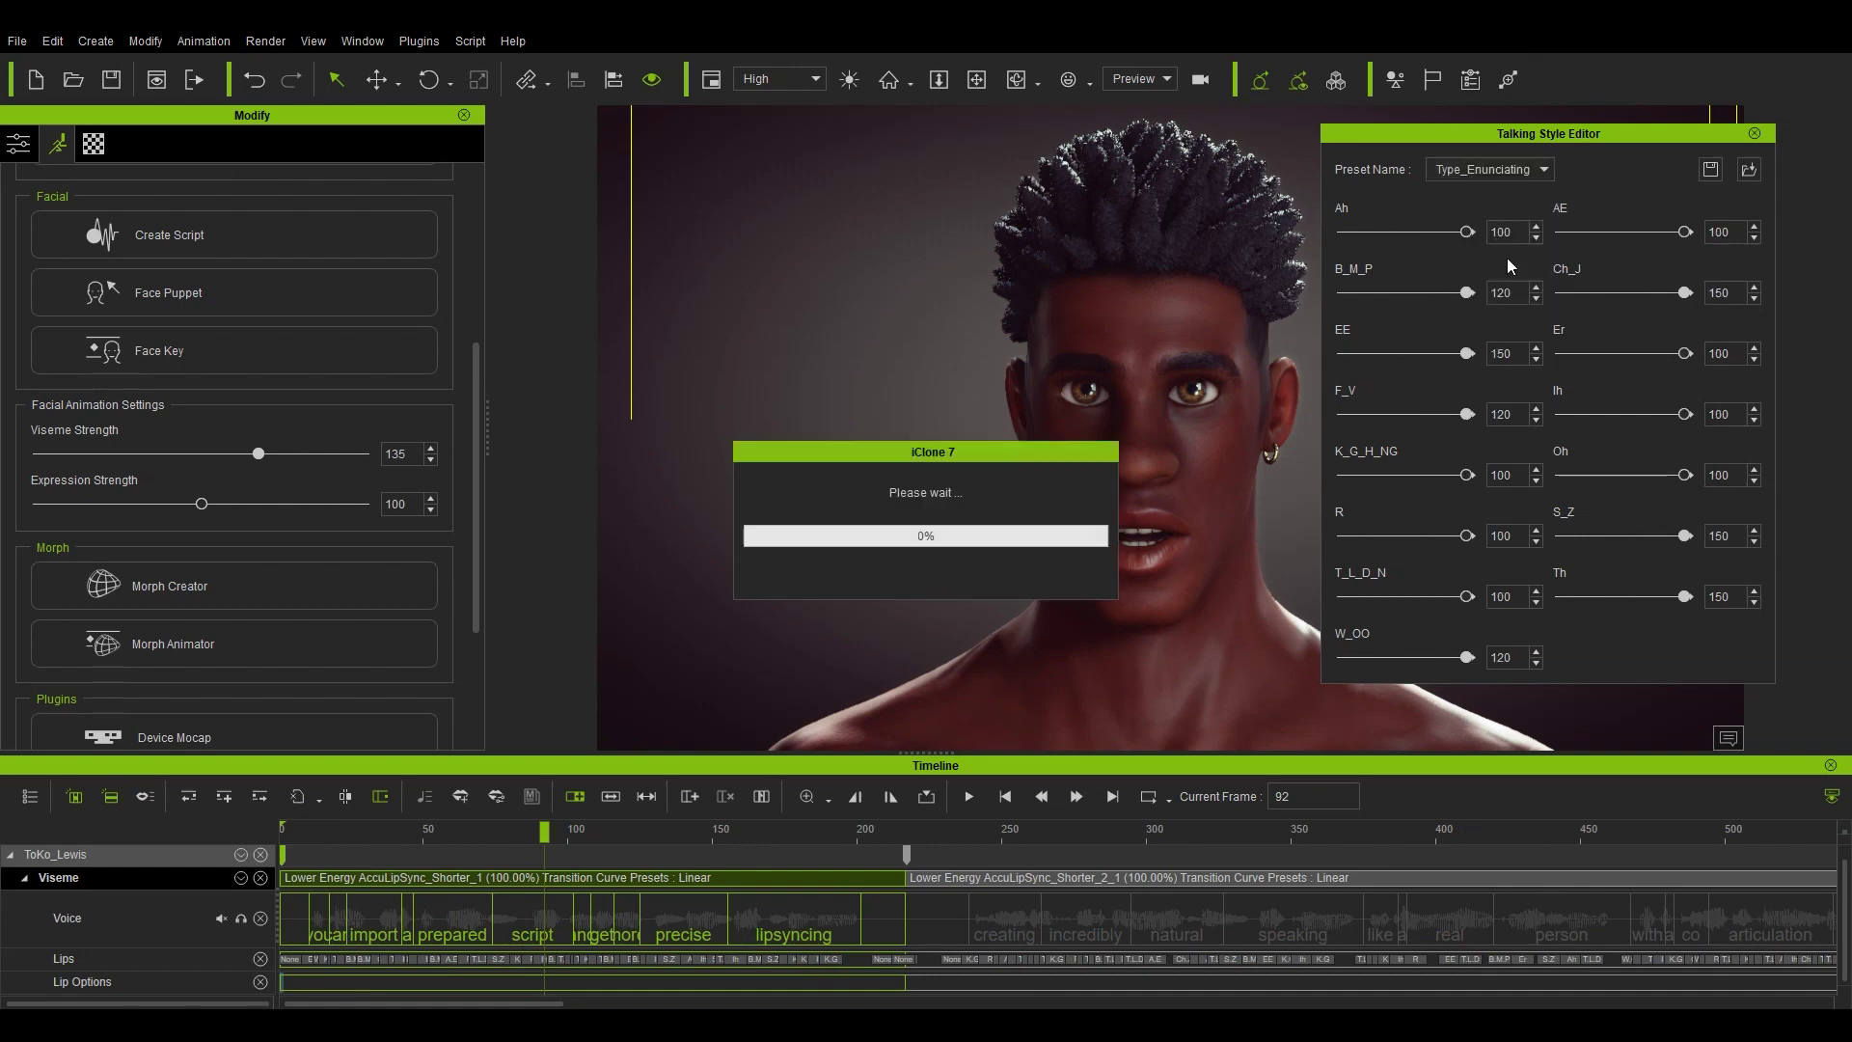
# Preview the lip-sync of the first part of the viseme clip
pyautogui.click(969, 797)
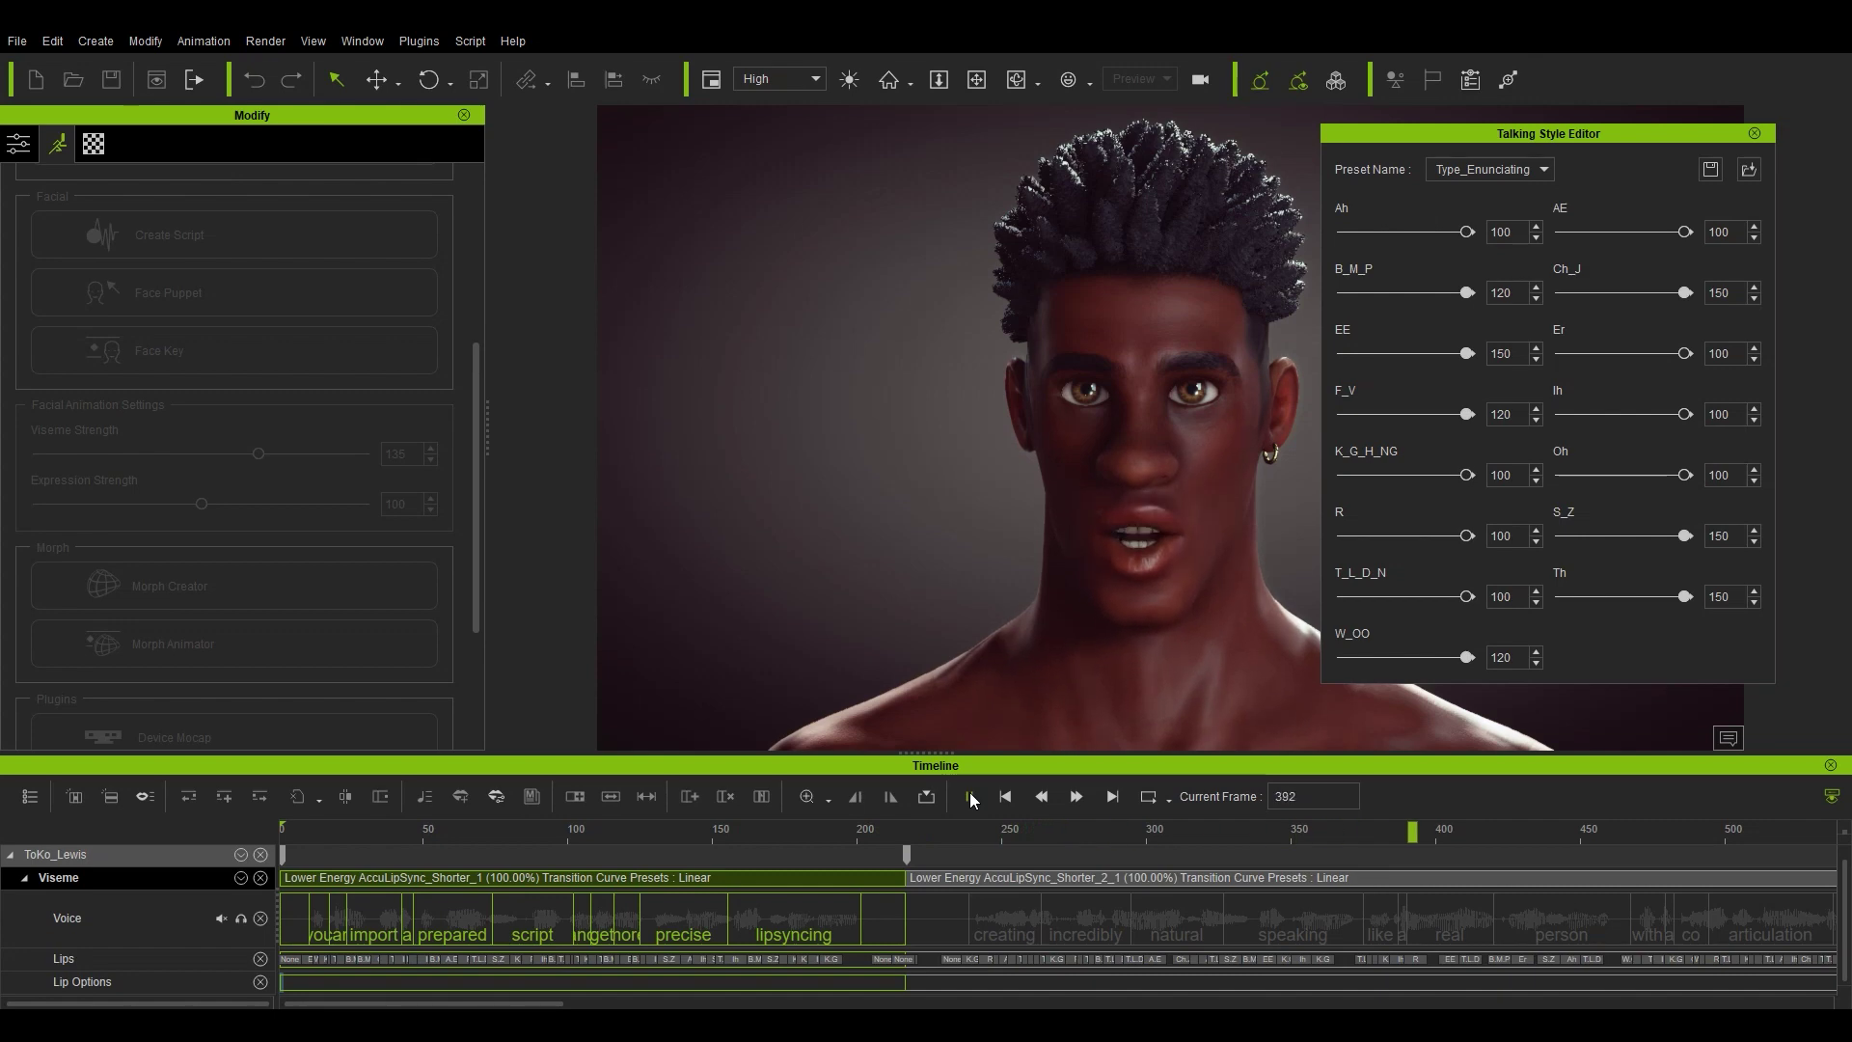
pyautogui.click(969, 796)
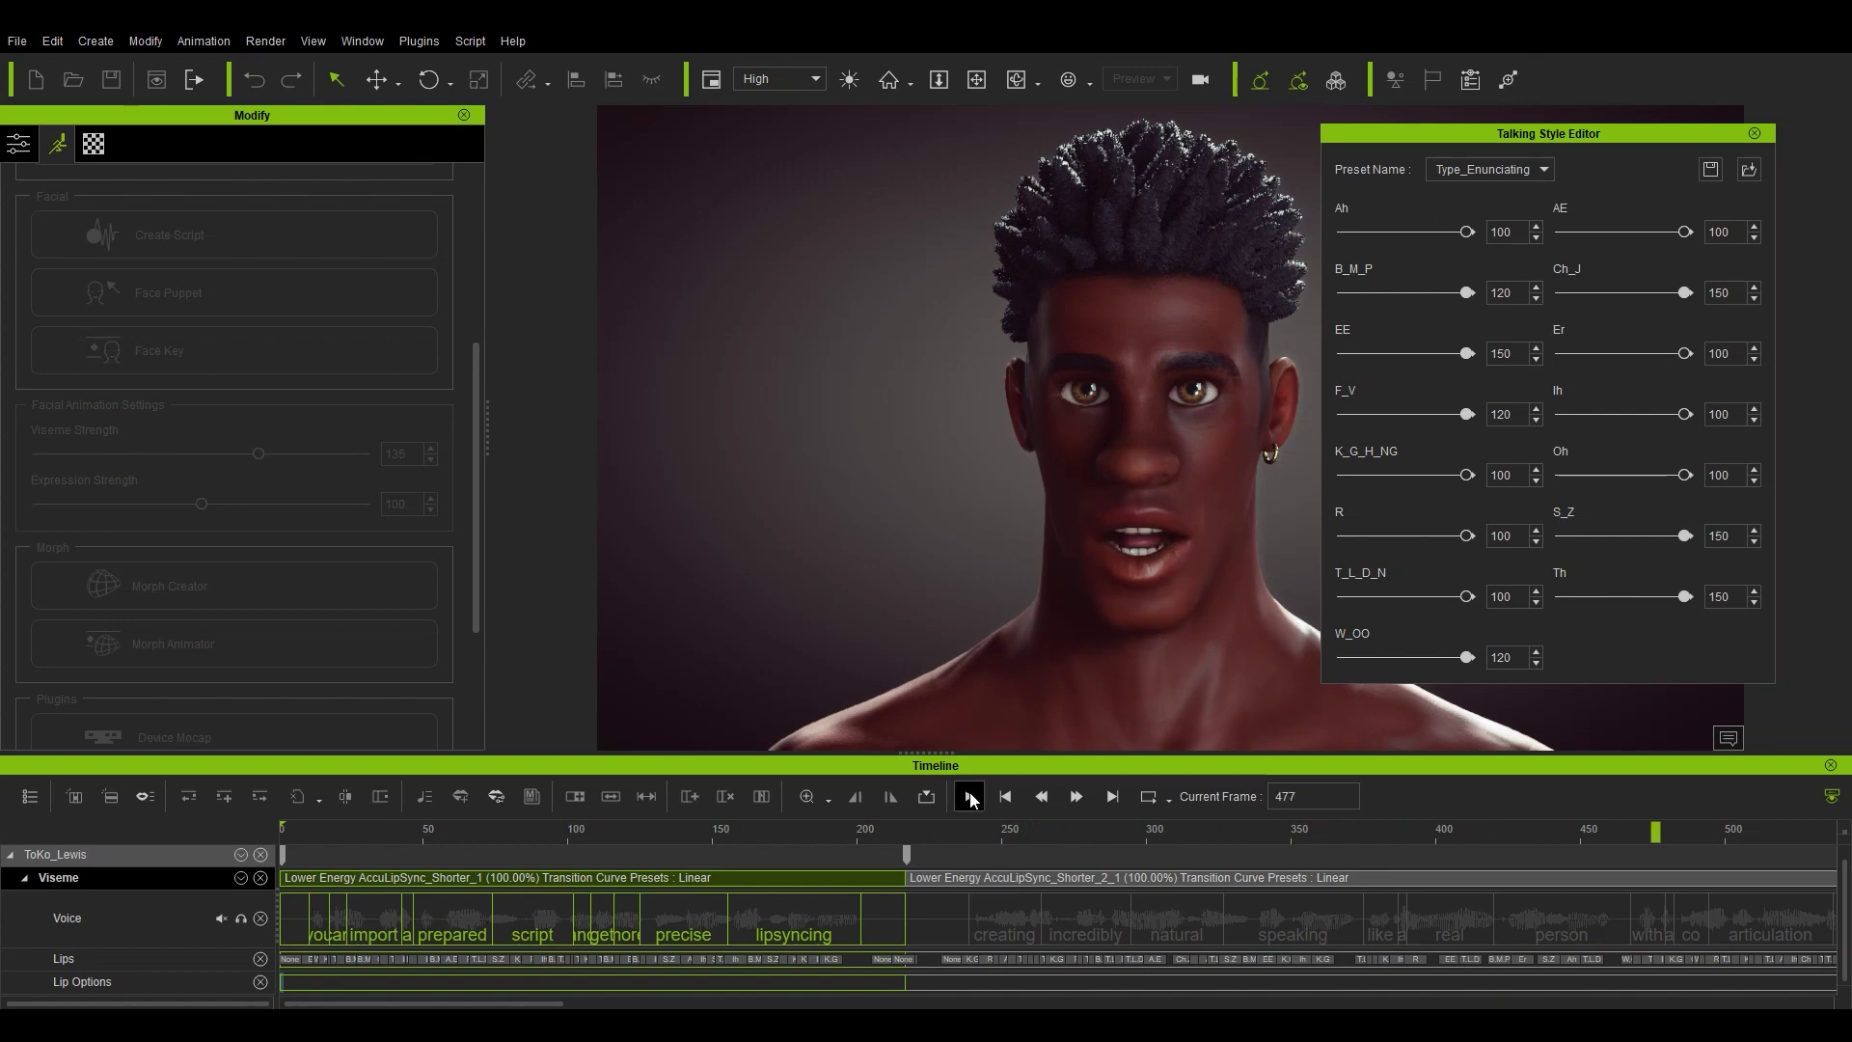
# Apply the Type_Bellowing talking style preset to the second part of the viseme clip and preview the result
pyautogui.click(1063, 877)
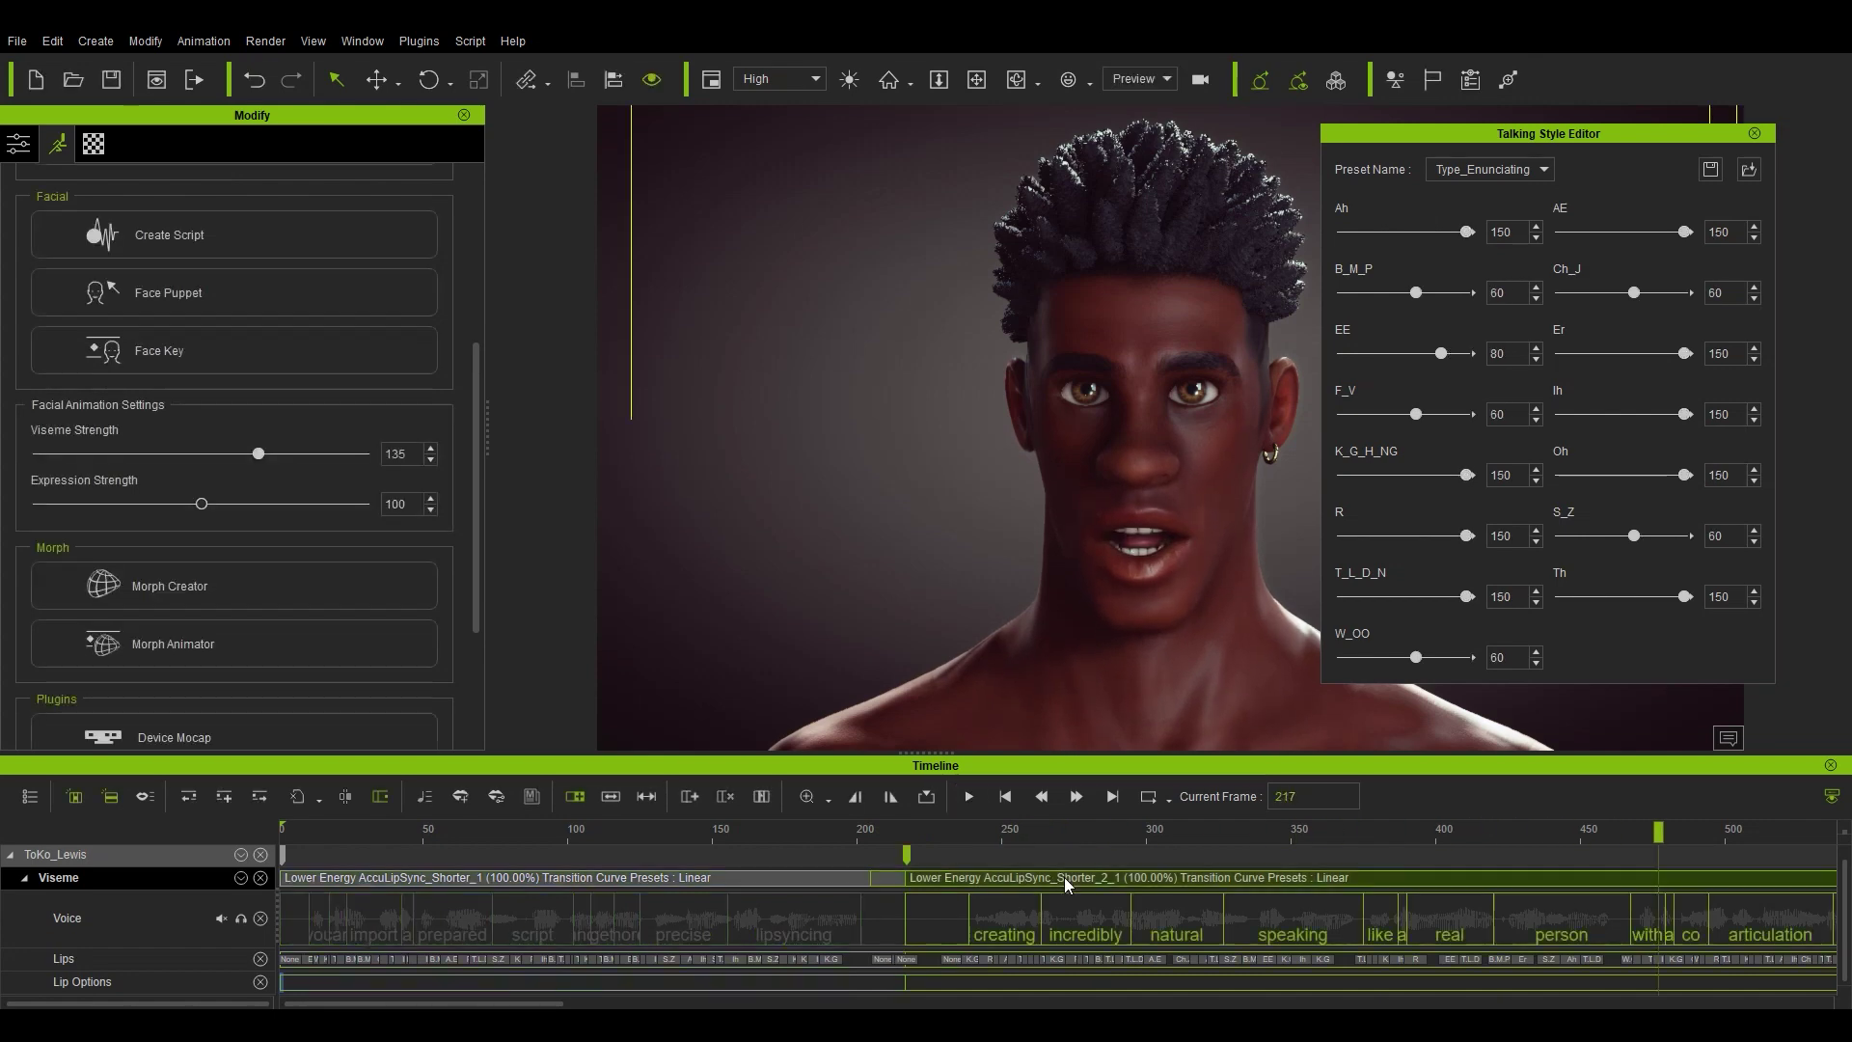
pyautogui.click(1537, 169)
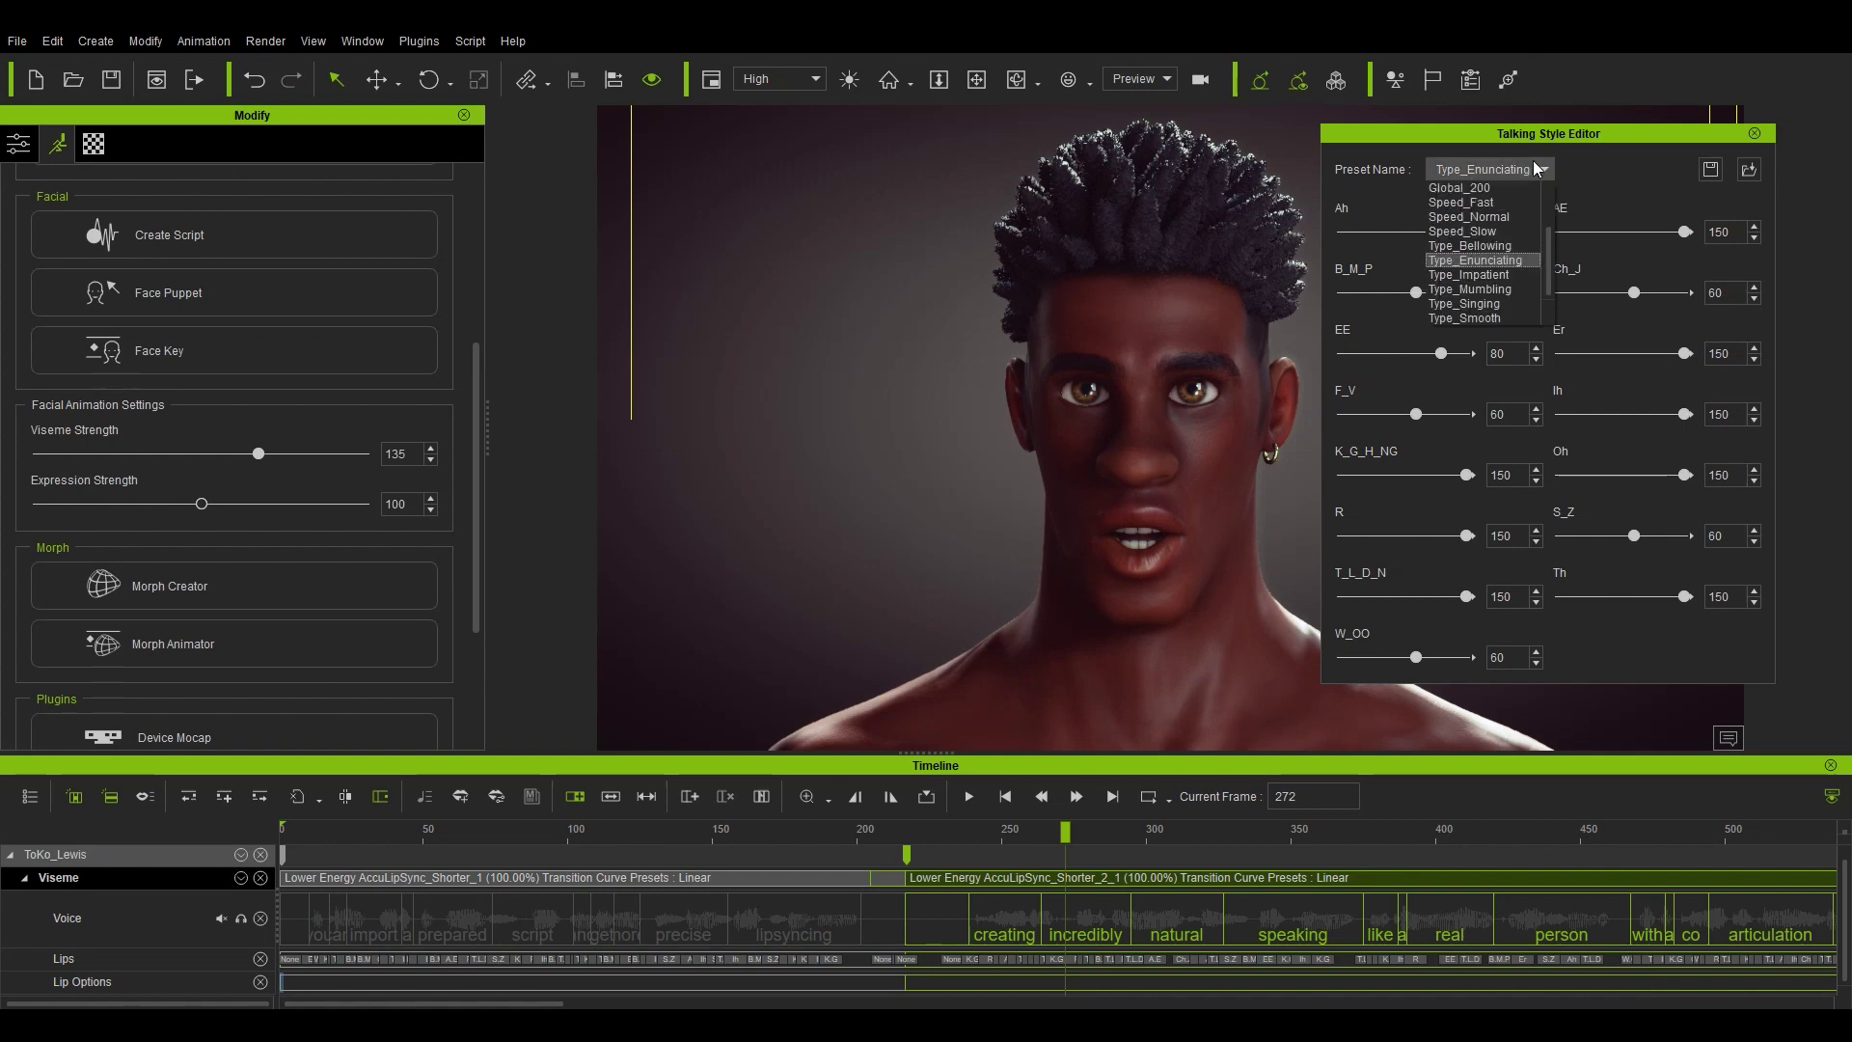
pyautogui.click(1511, 247)
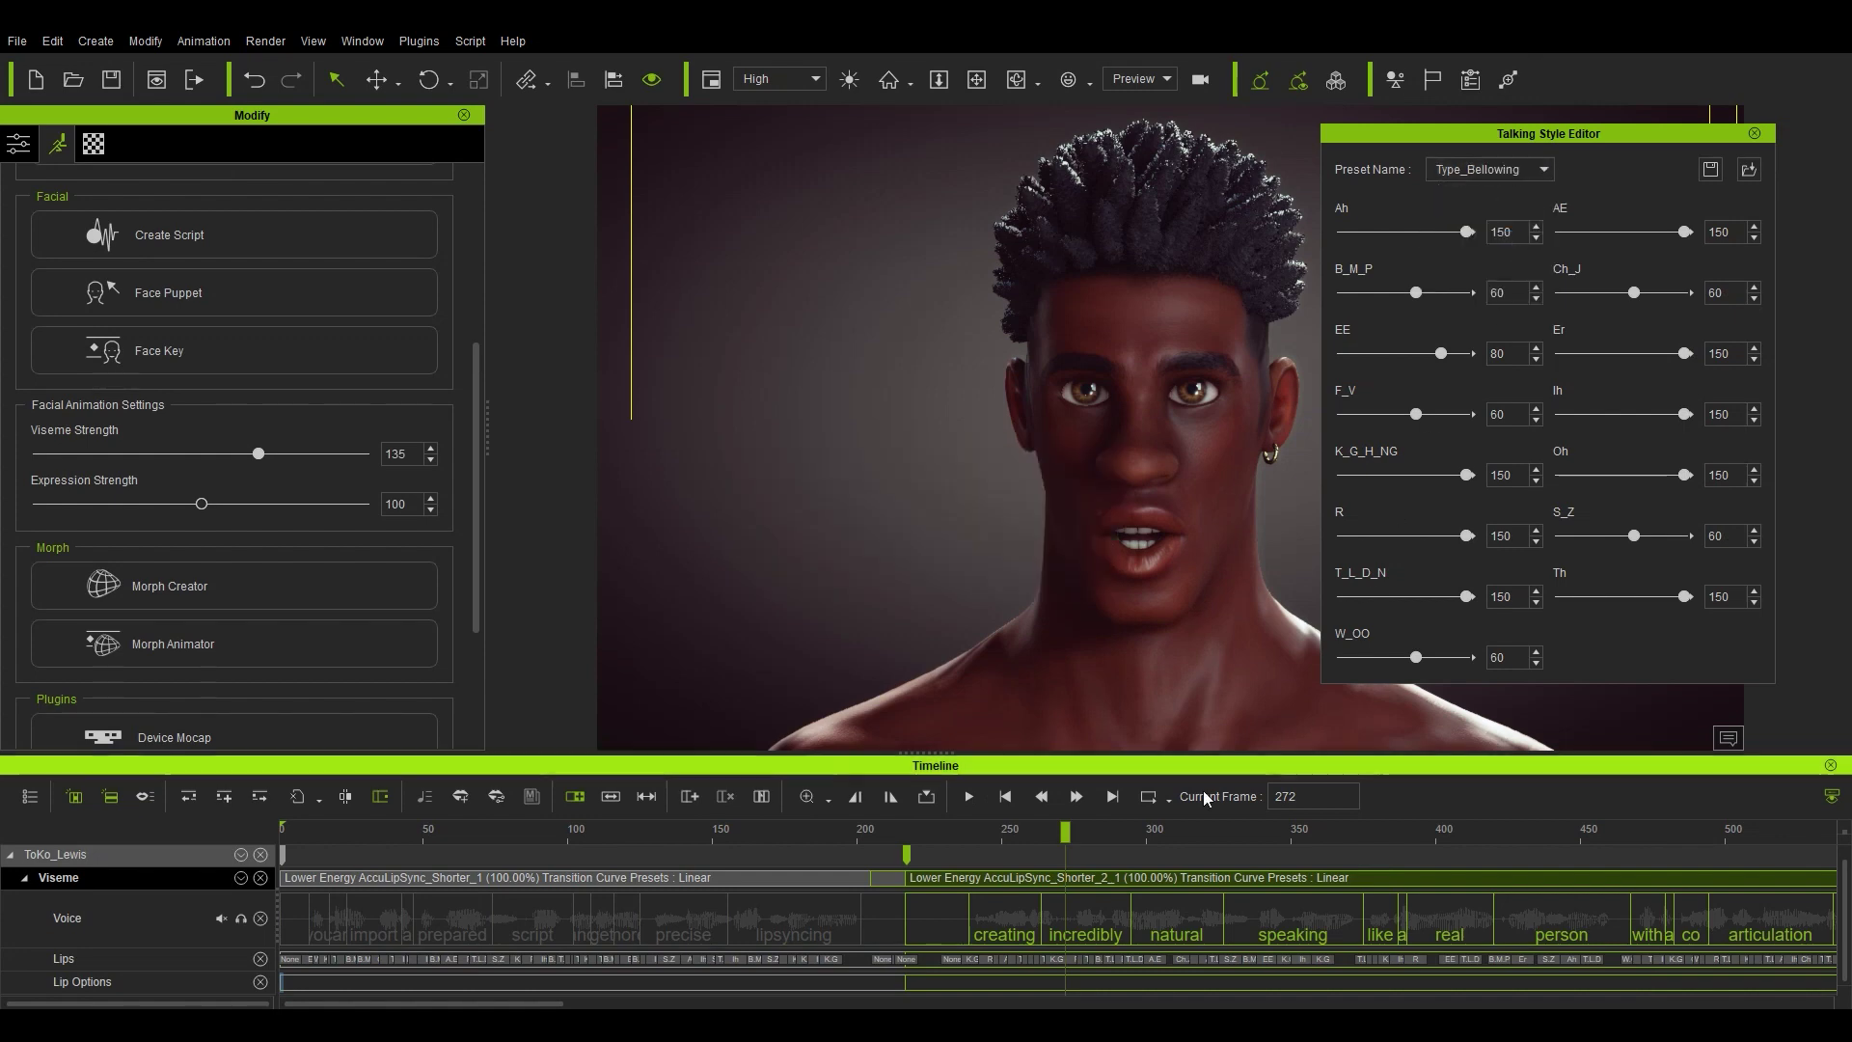
pyautogui.click(1018, 802)
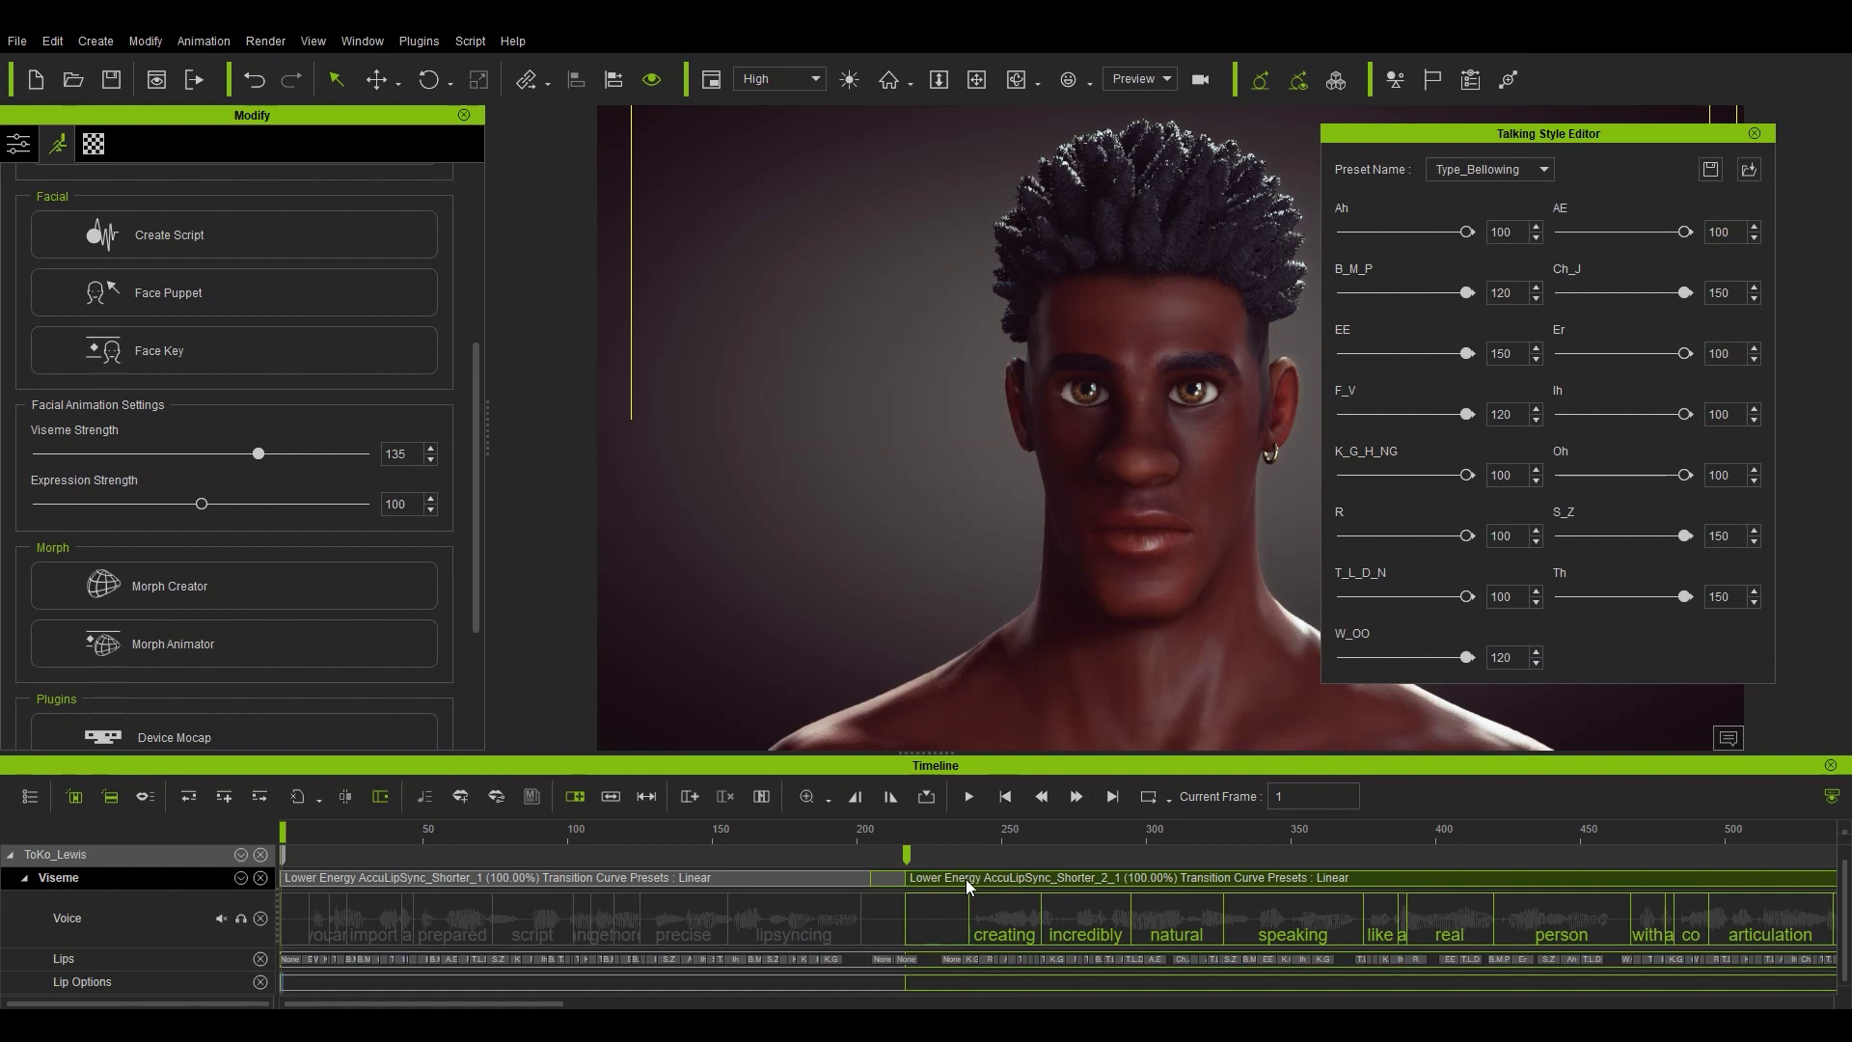
pyautogui.click(968, 797)
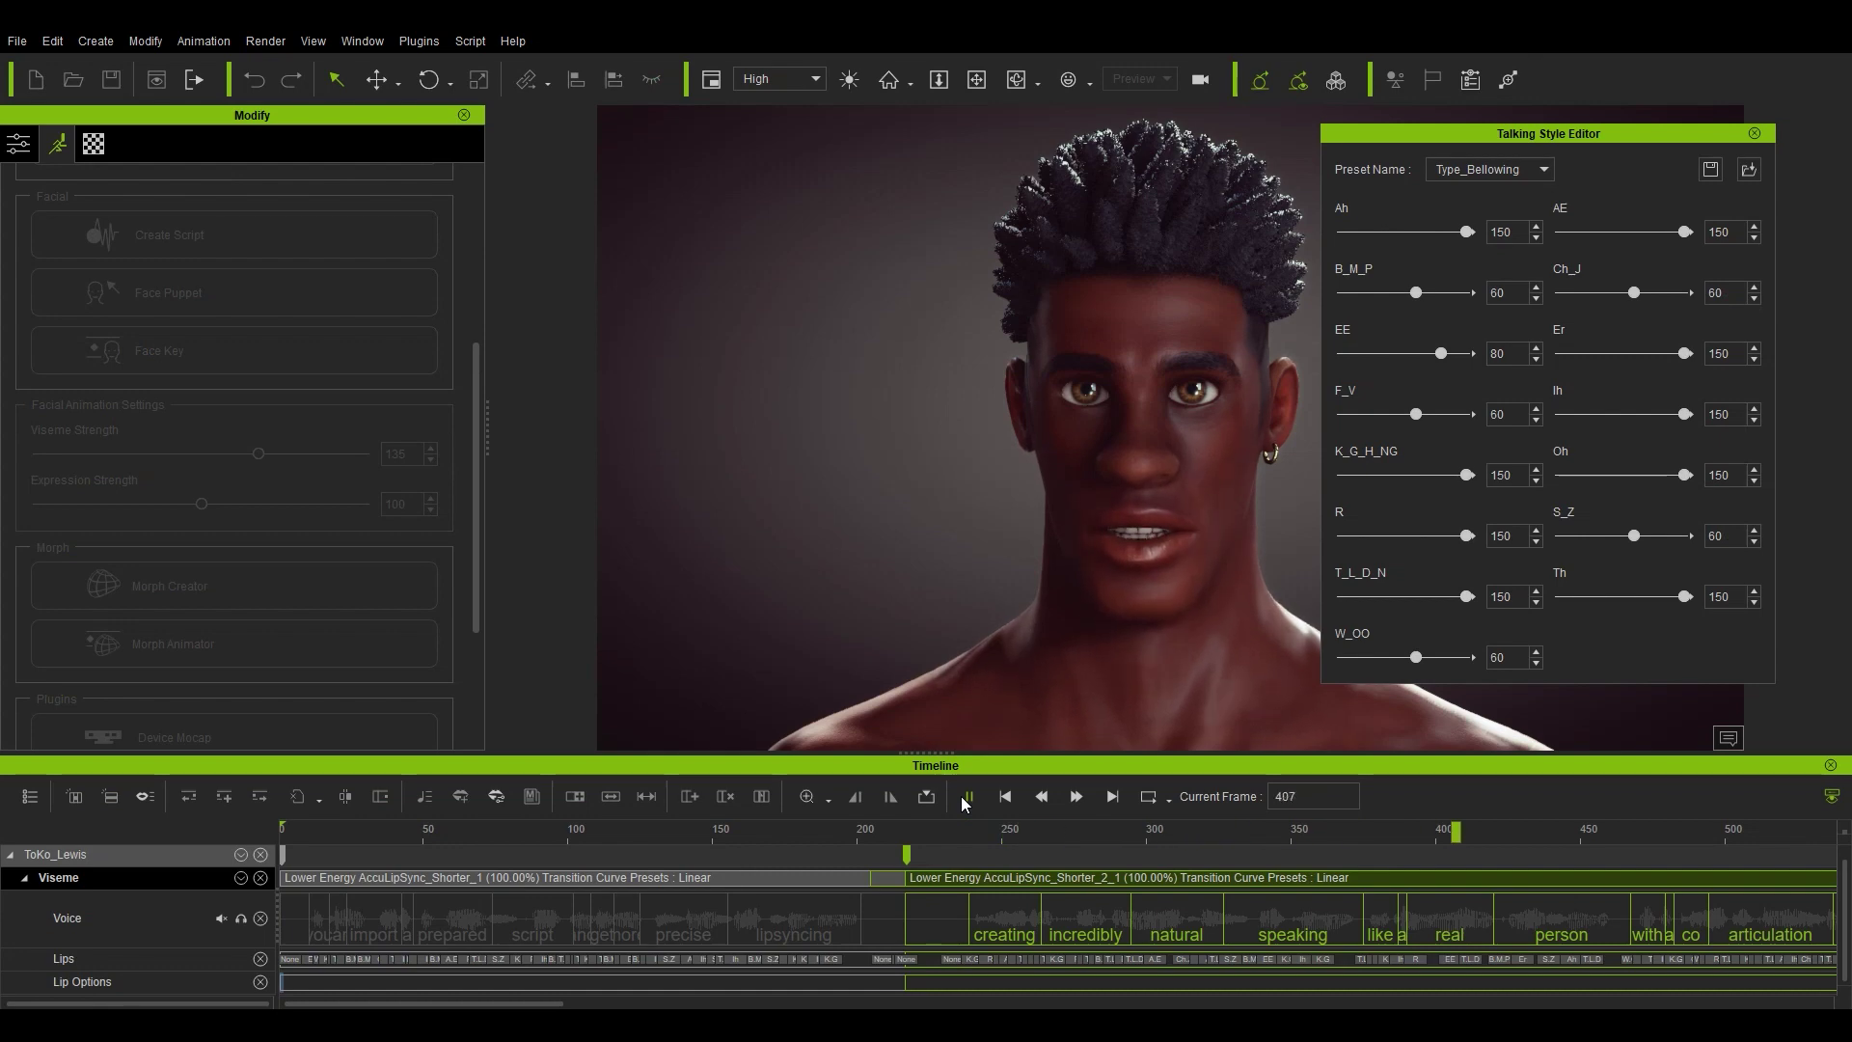
pyautogui.click(967, 797)
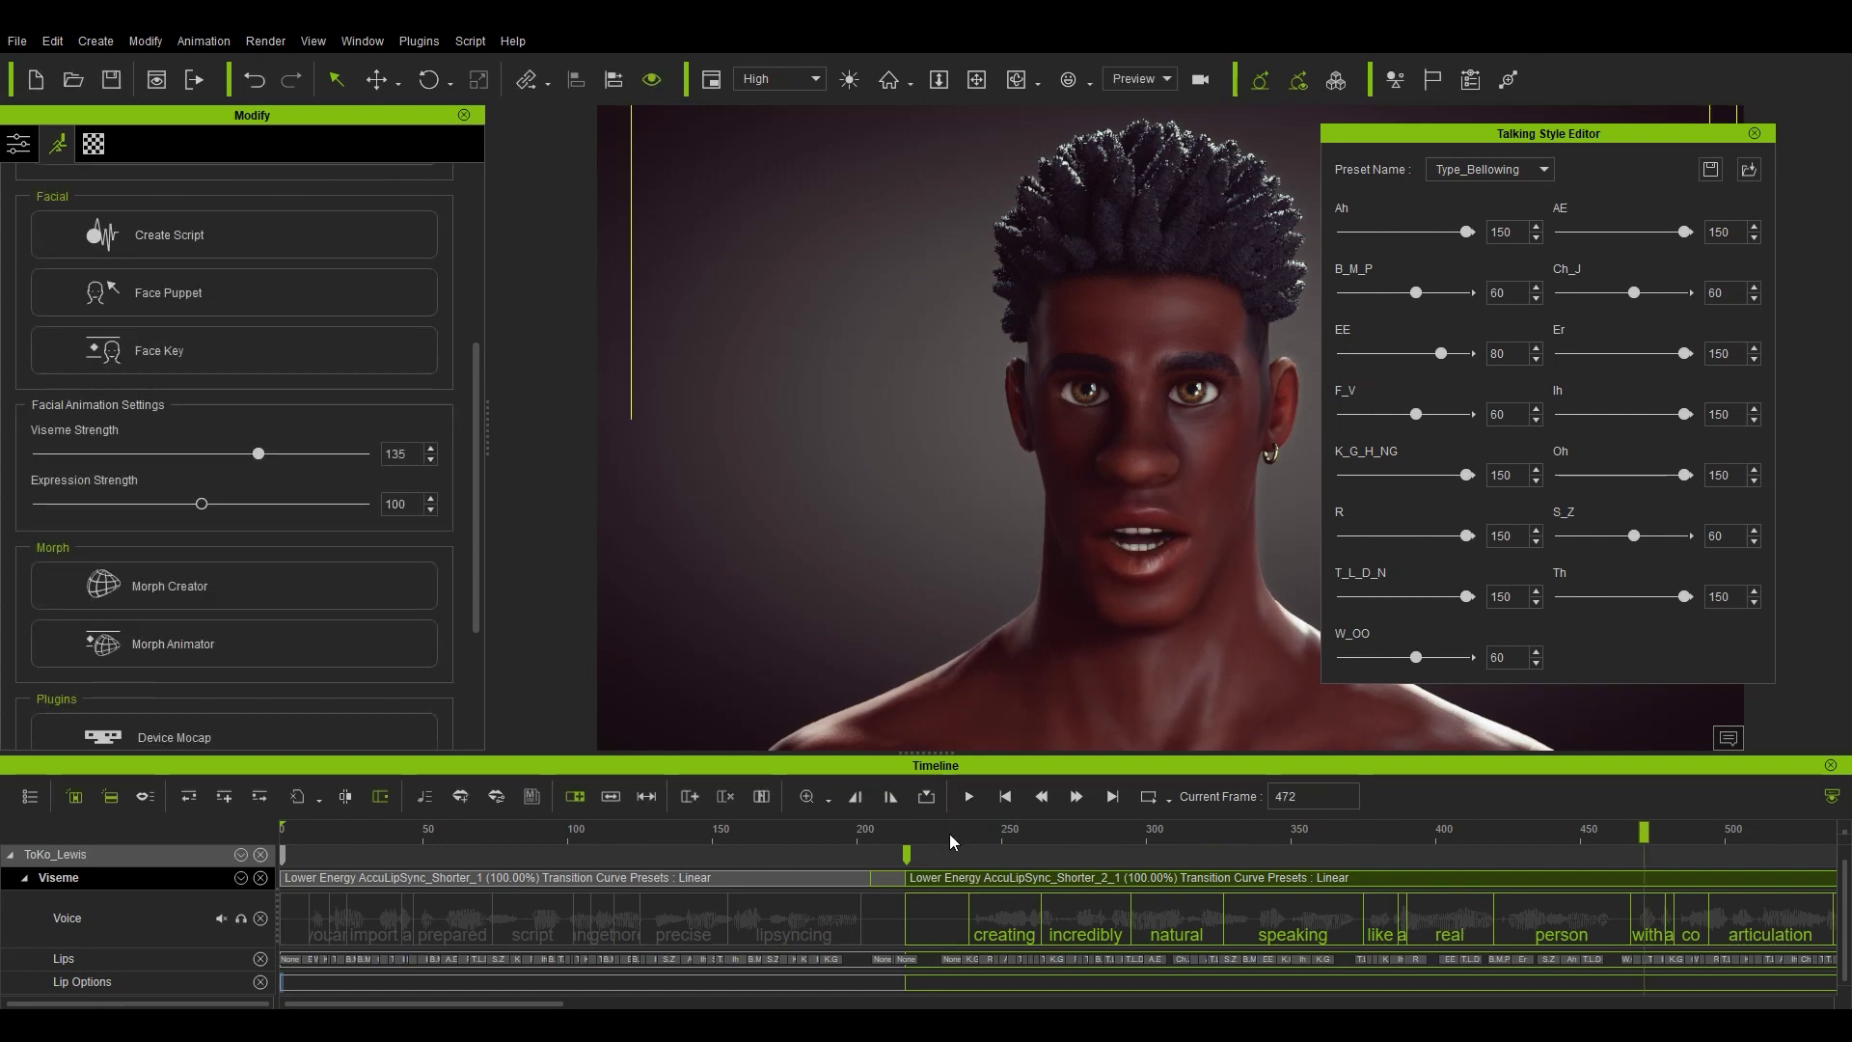
# Apply the Speed_Normal talking style preset to the second part of the viseme clip and preview the lip-sync
pyautogui.click(950, 842)
pyautogui.click(1538, 176)
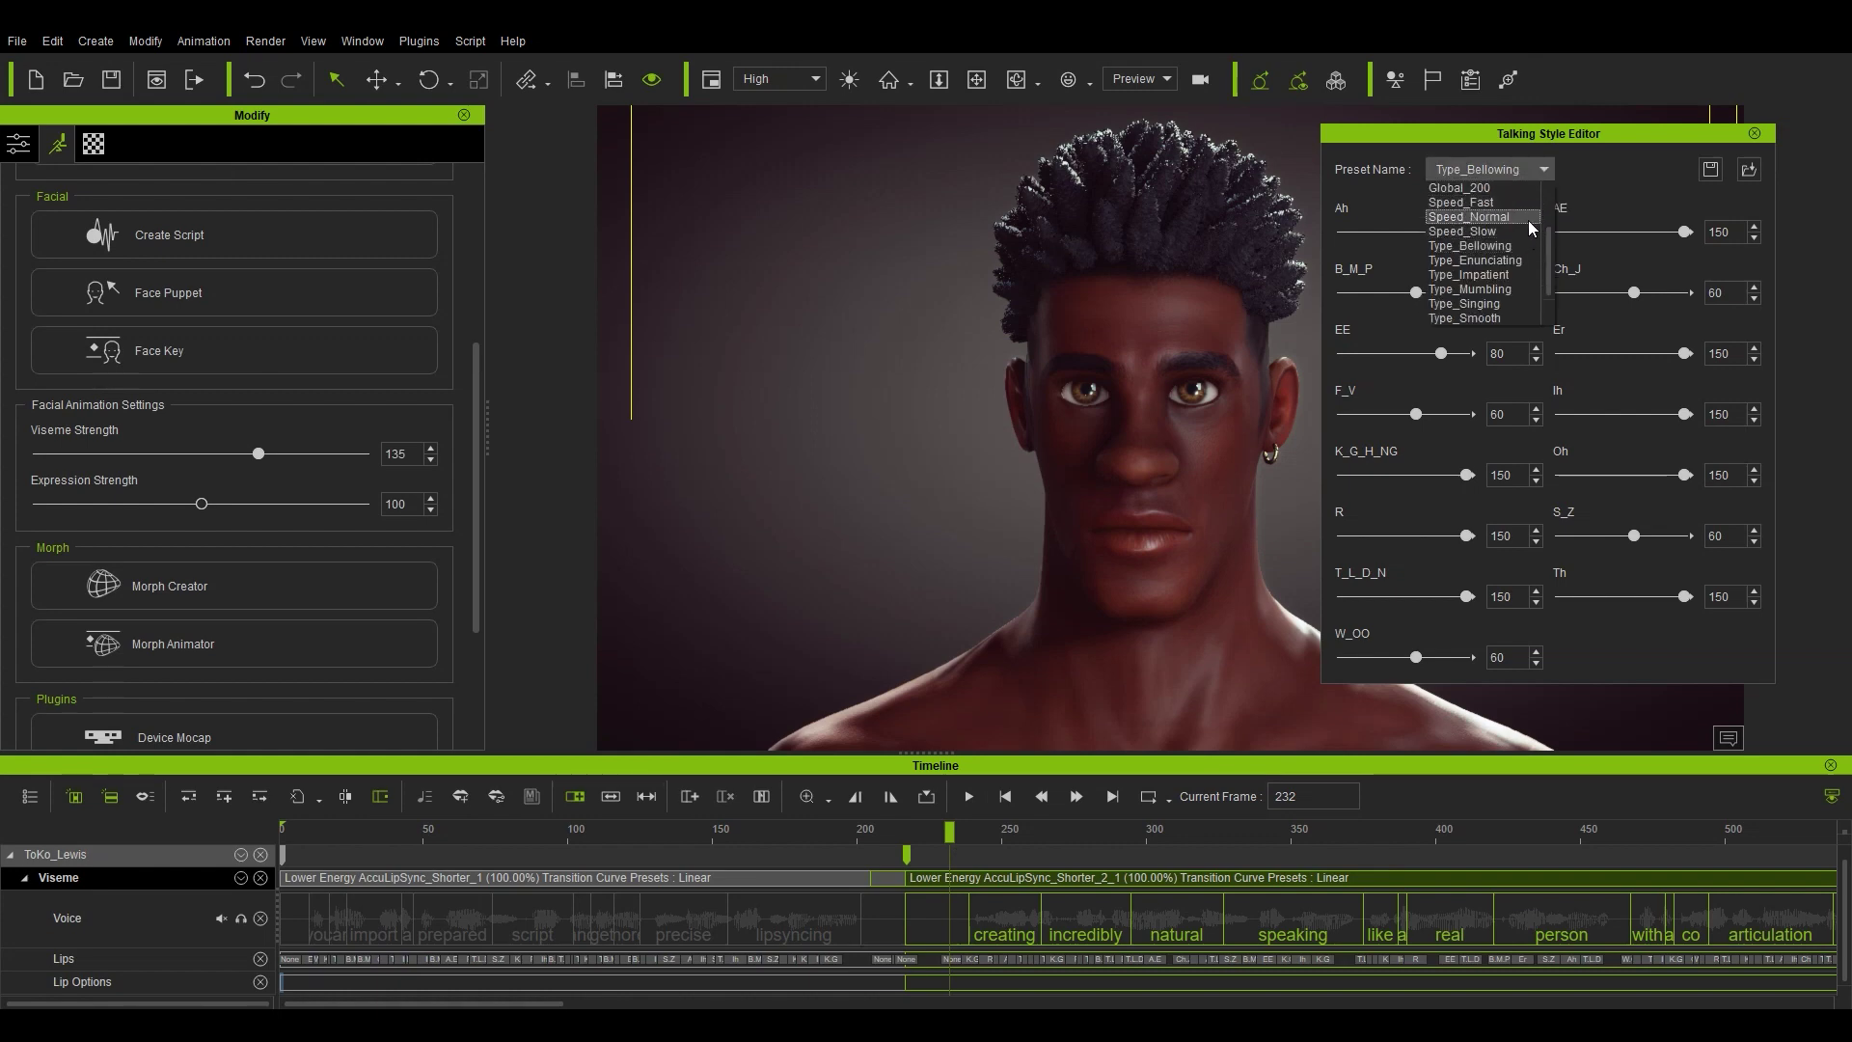
pyautogui.click(1531, 218)
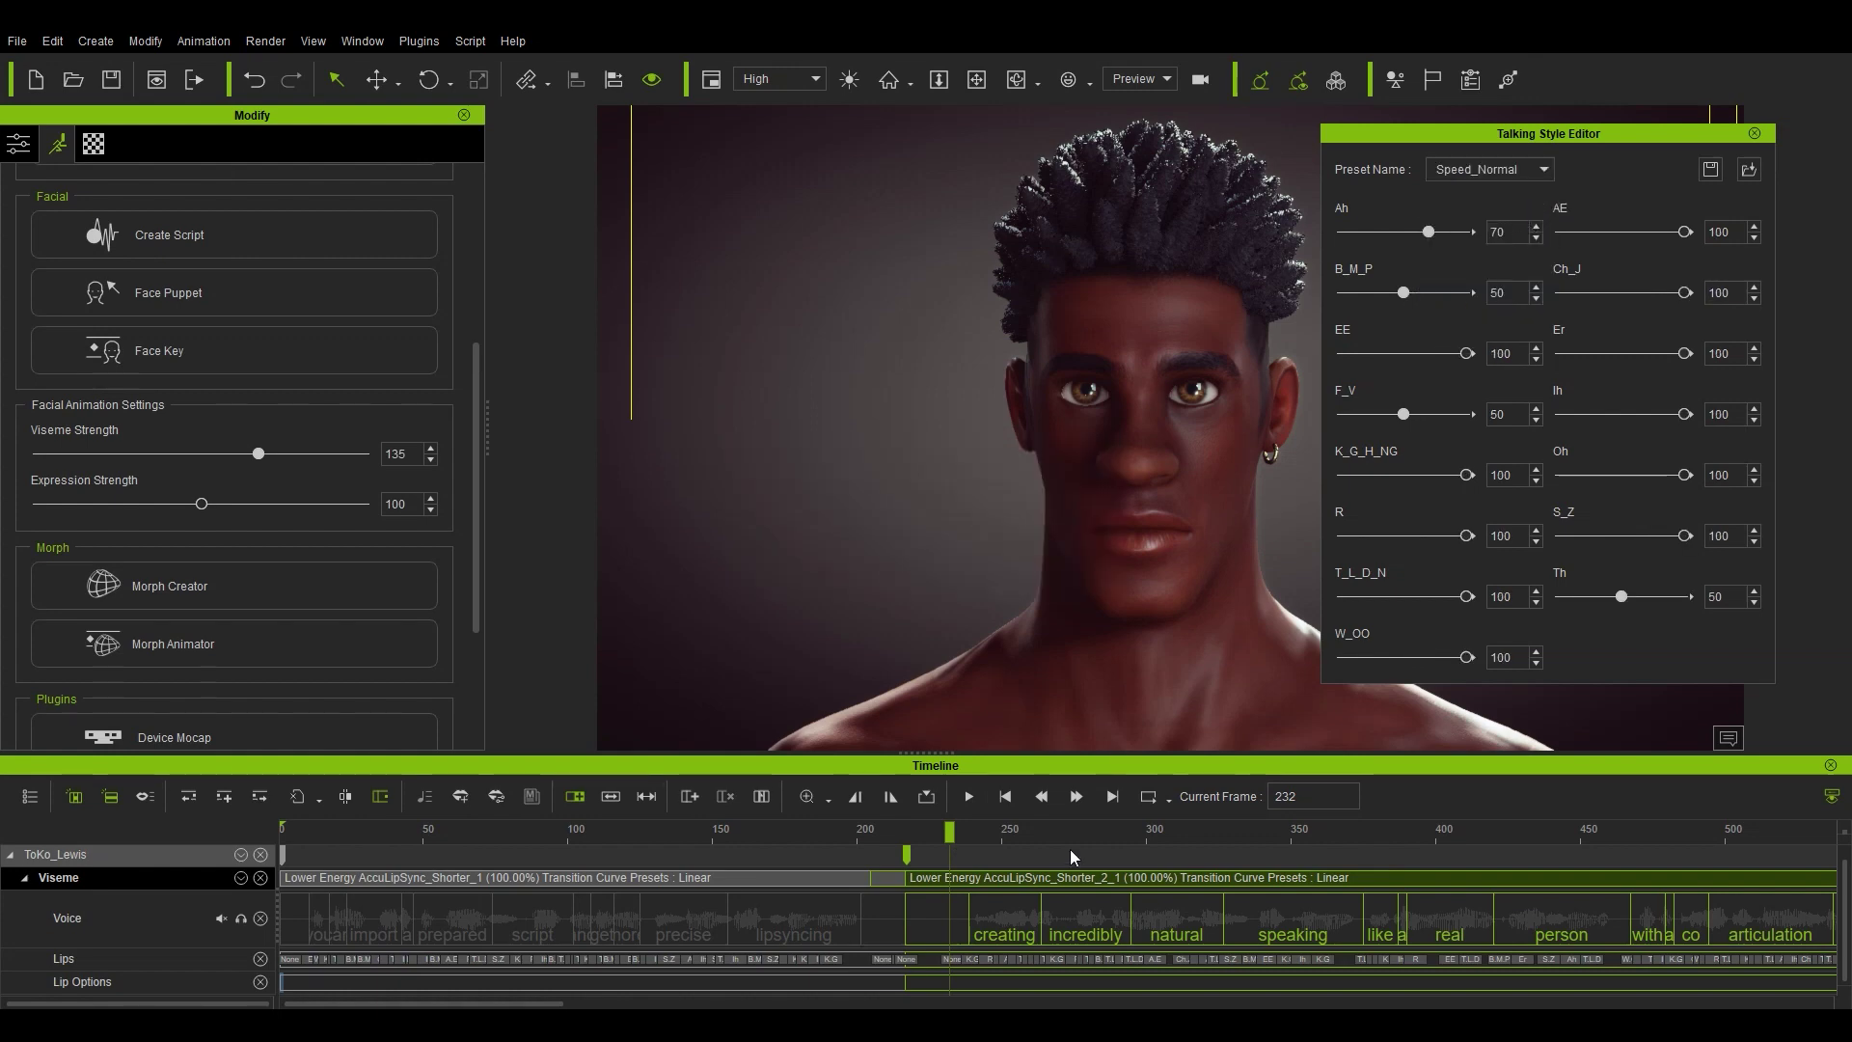
pyautogui.click(970, 798)
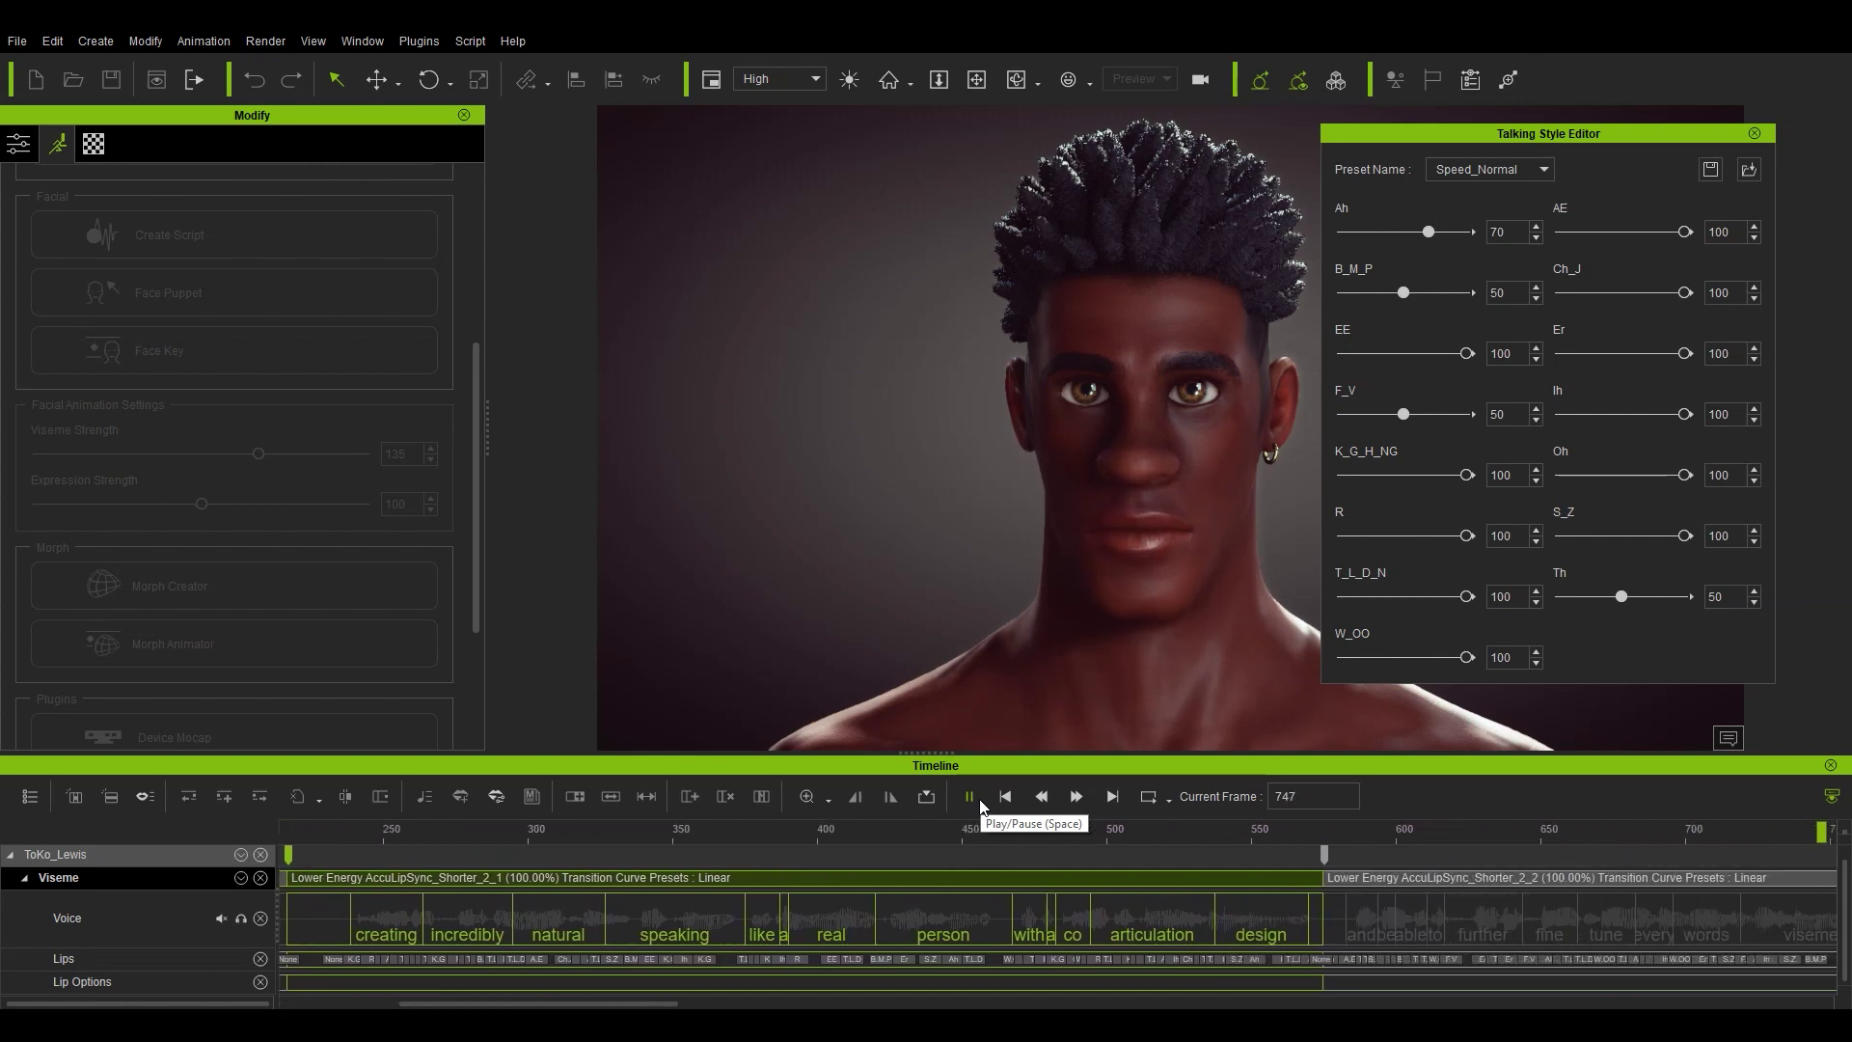
pyautogui.click(971, 798)
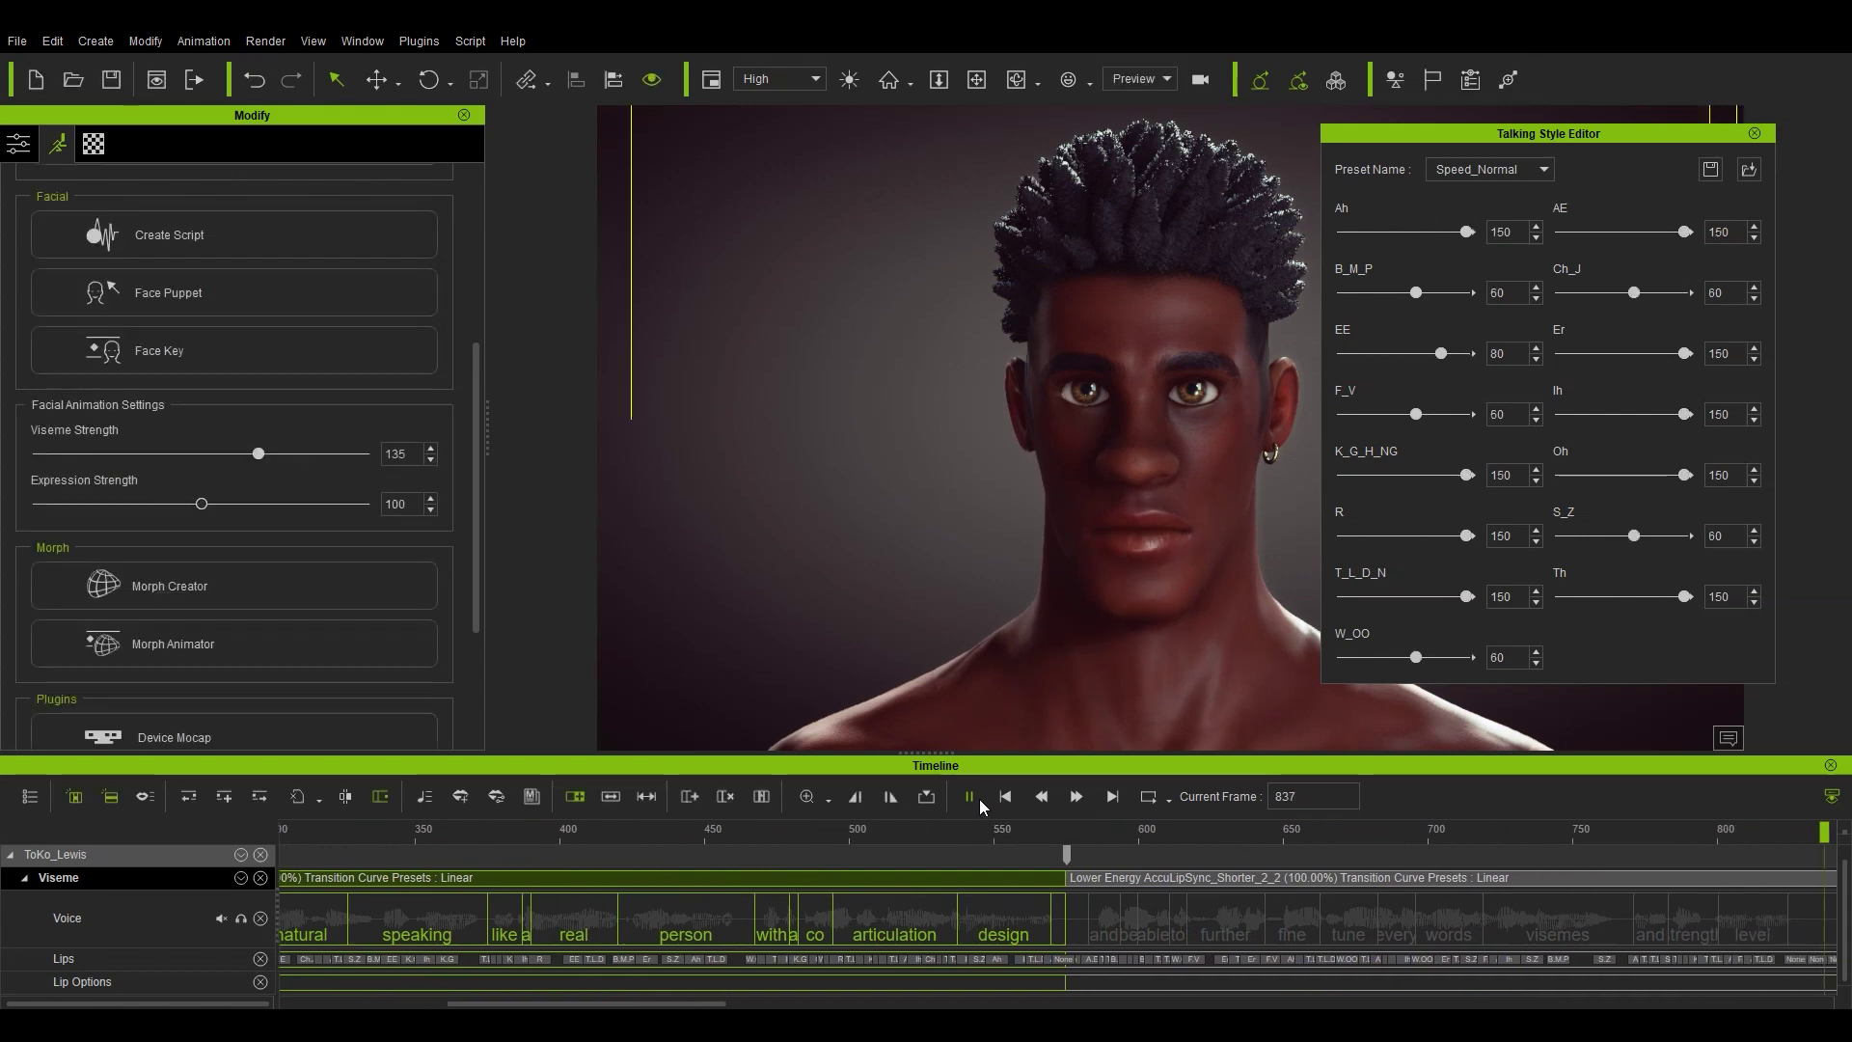
pyautogui.click(980, 805)
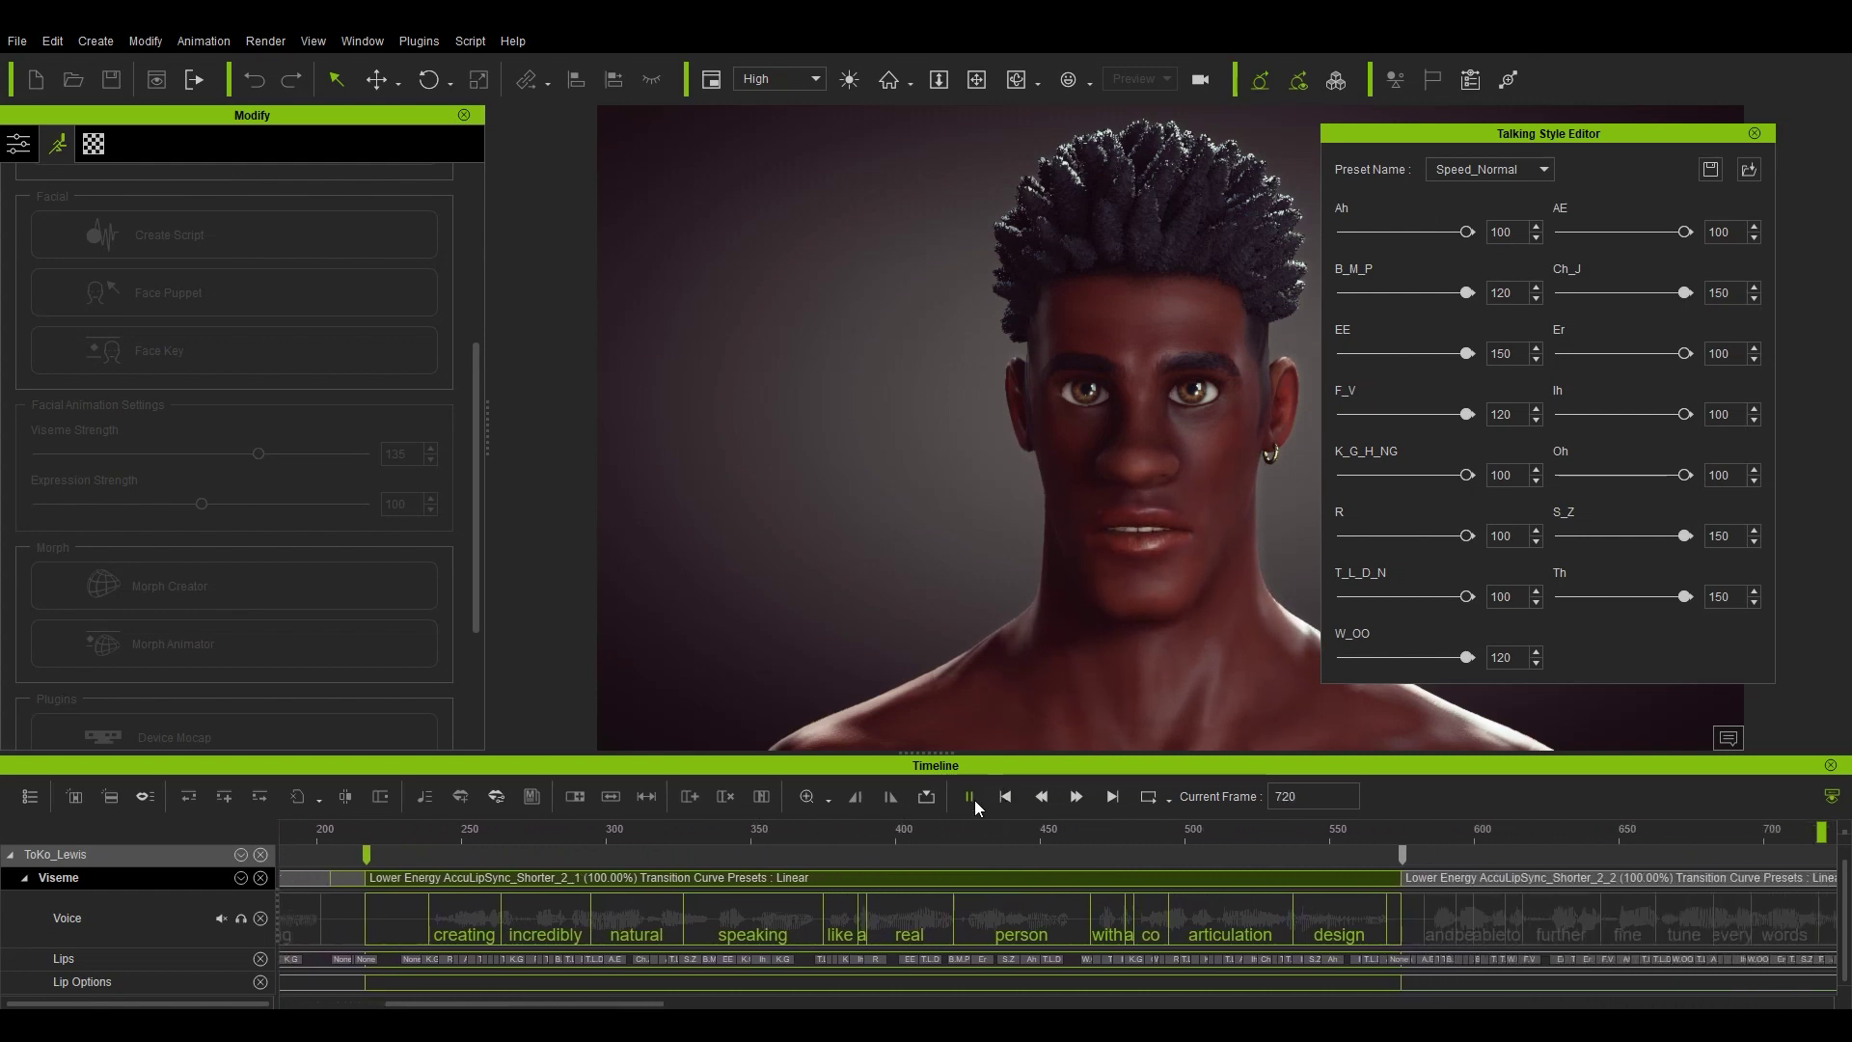
# Apply the Type_Impatient talking style preset to the third part of the viseme clip and preview it to the end
pyautogui.click(1415, 885)
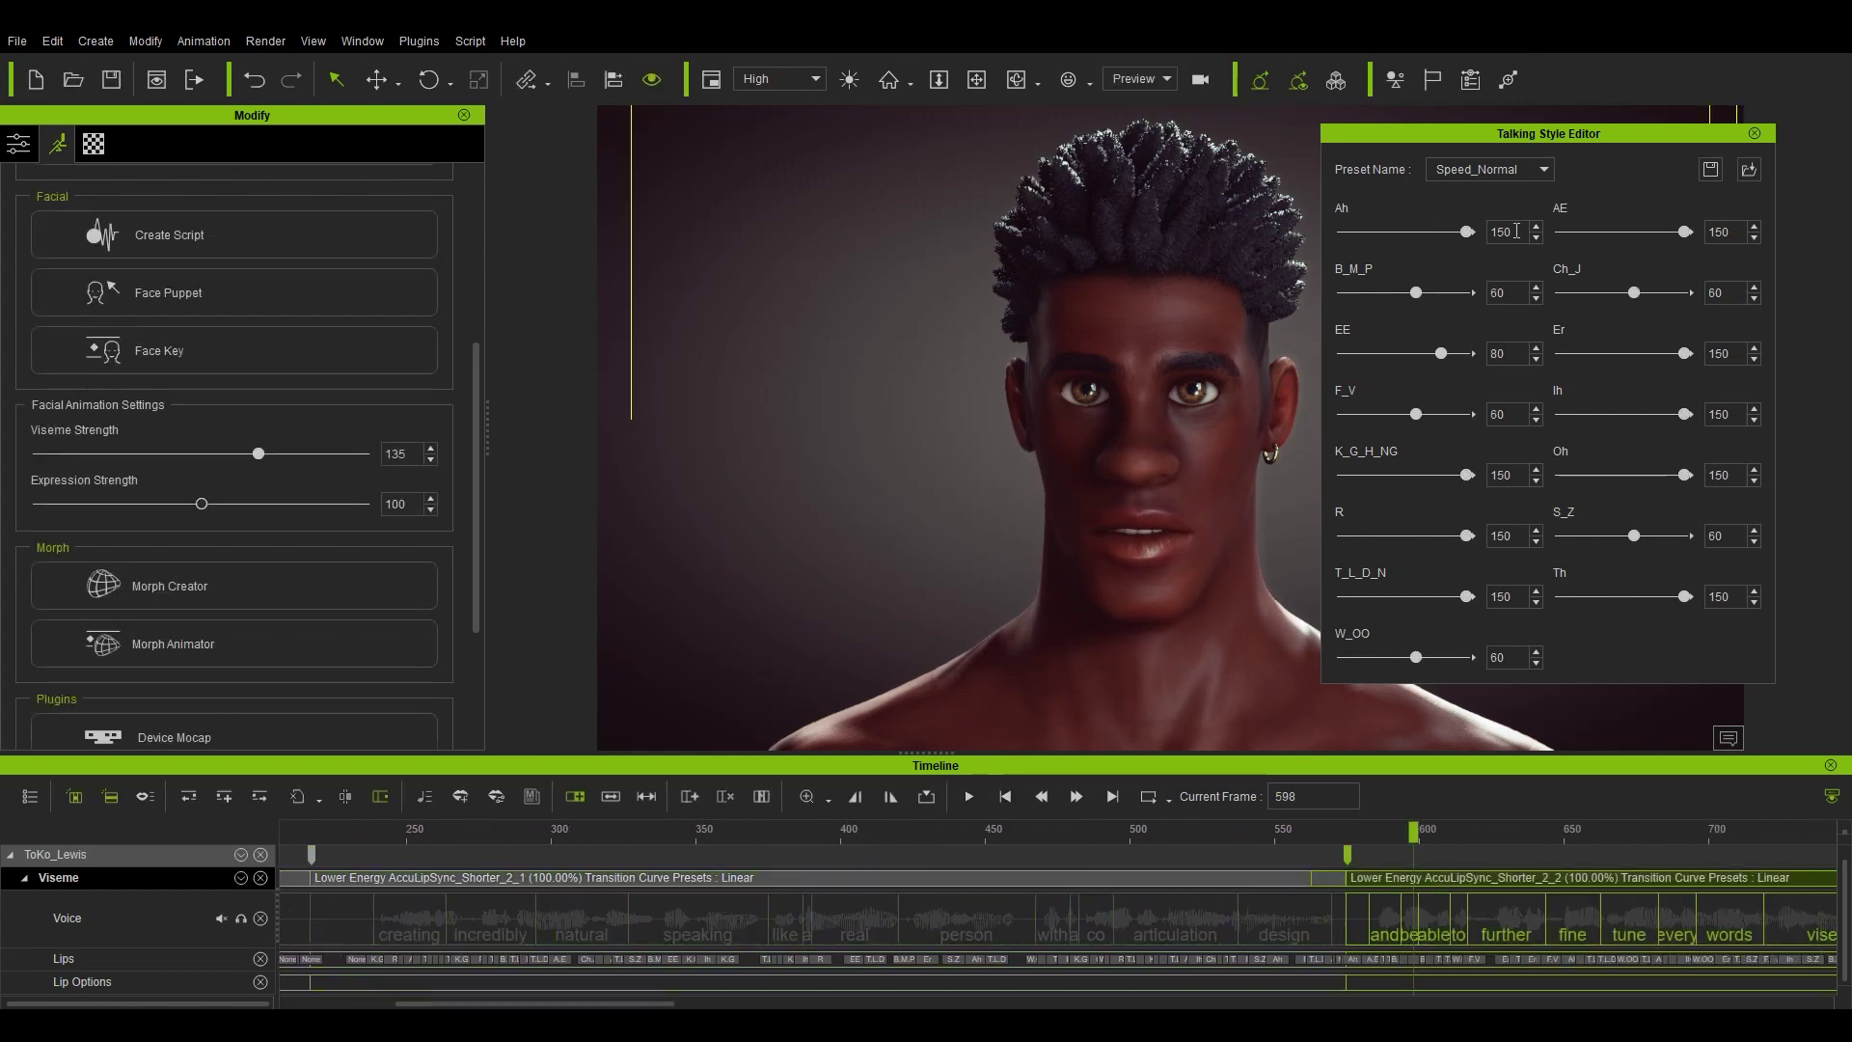
pyautogui.click(1515, 174)
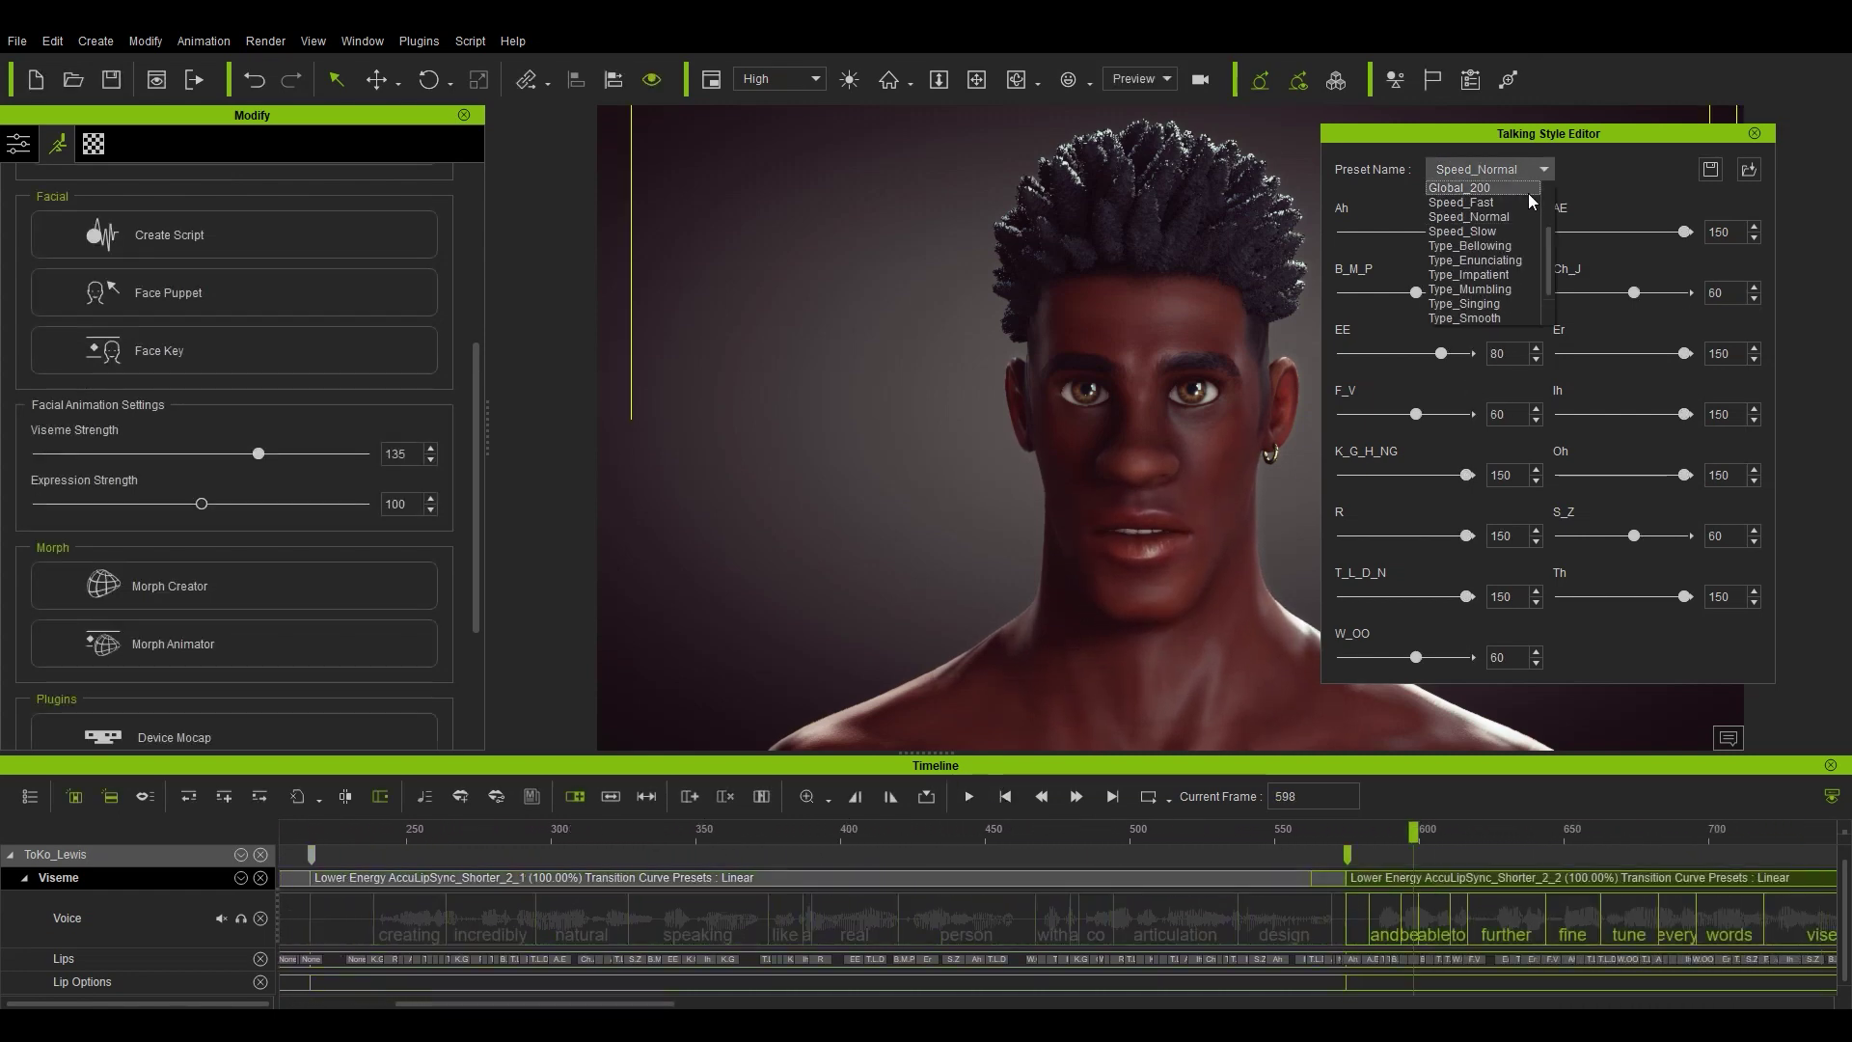
pyautogui.click(1529, 275)
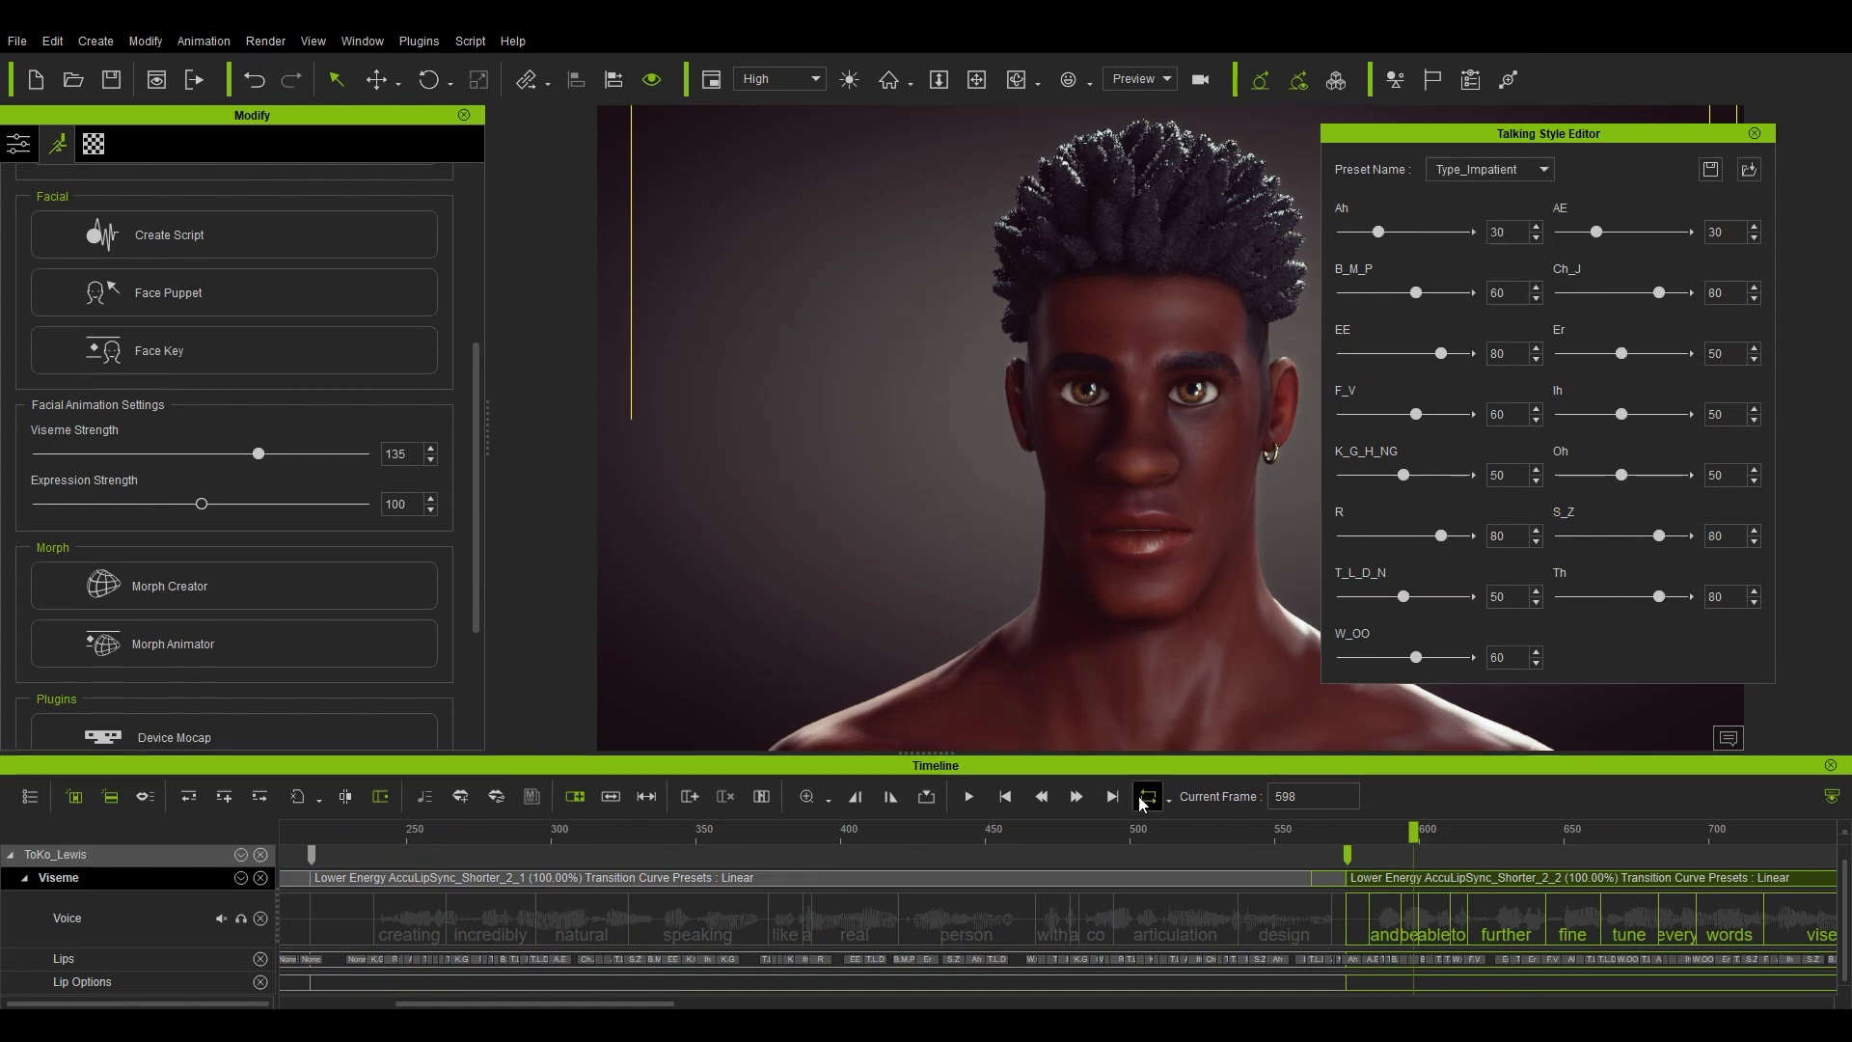
pyautogui.click(959, 796)
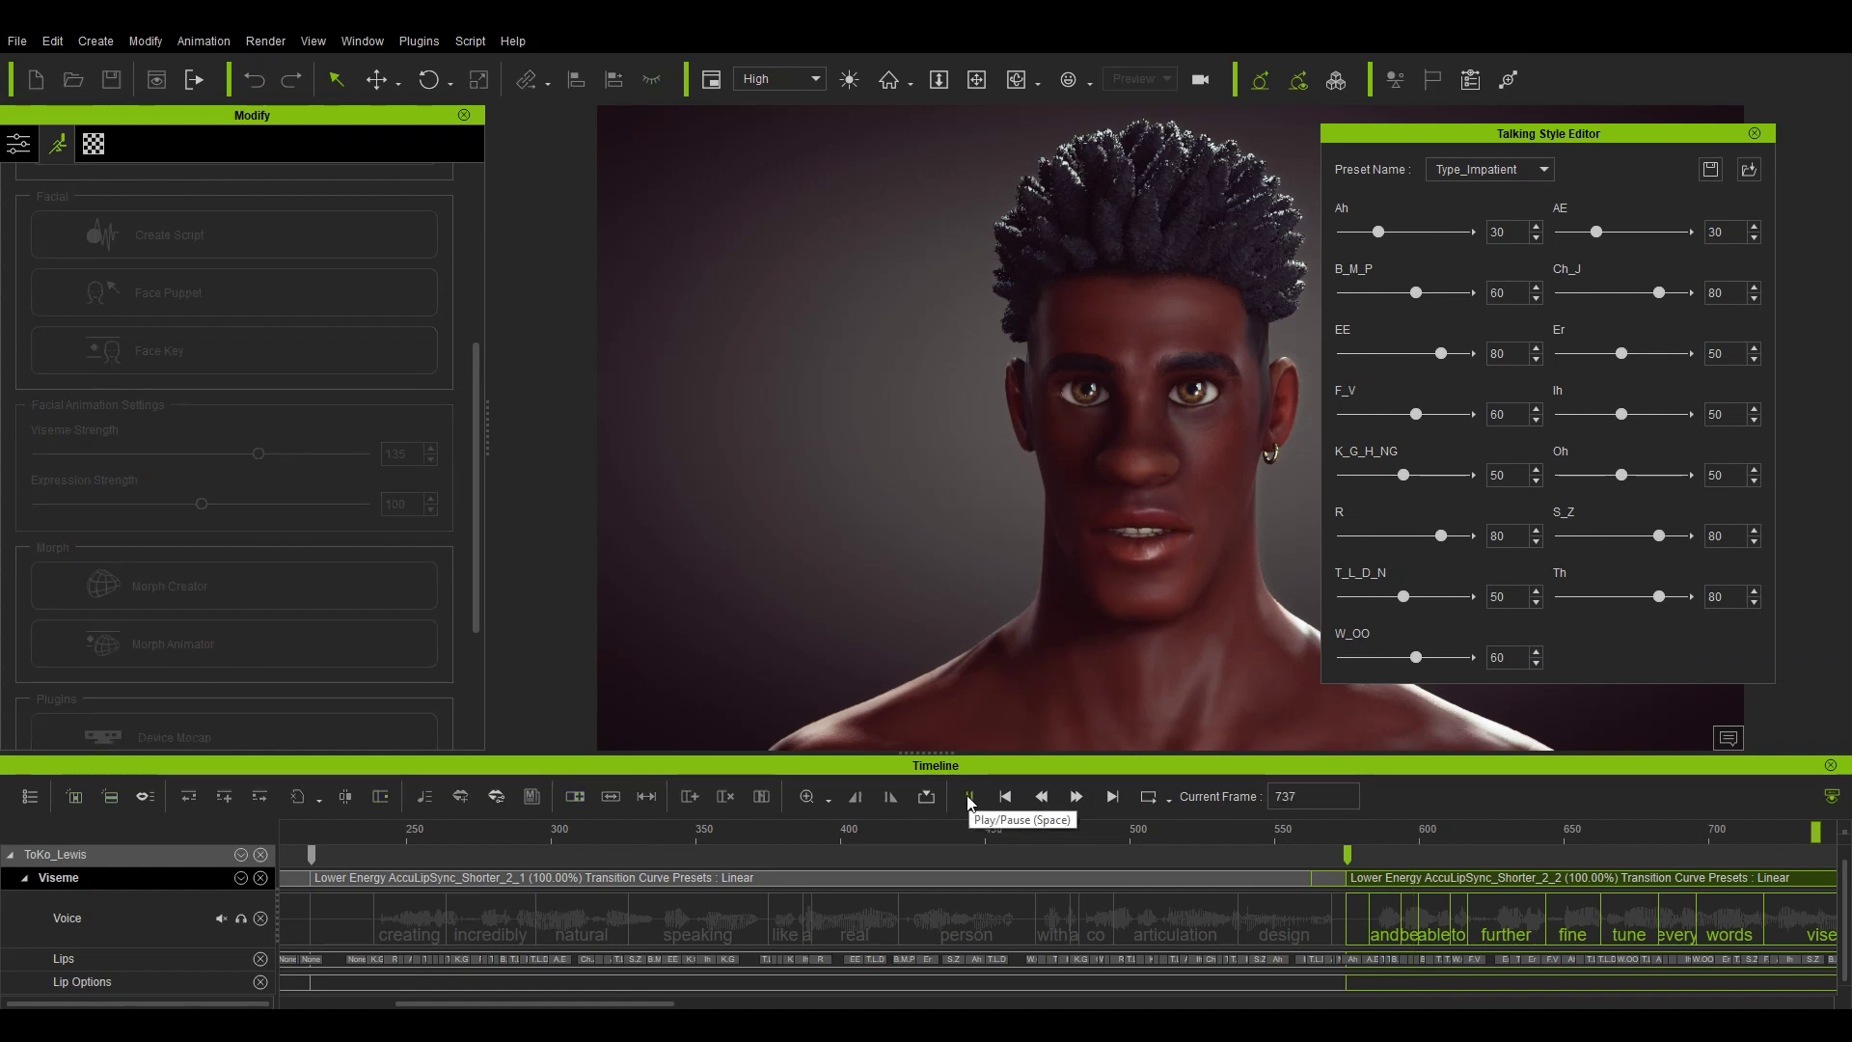
pyautogui.click(970, 797)
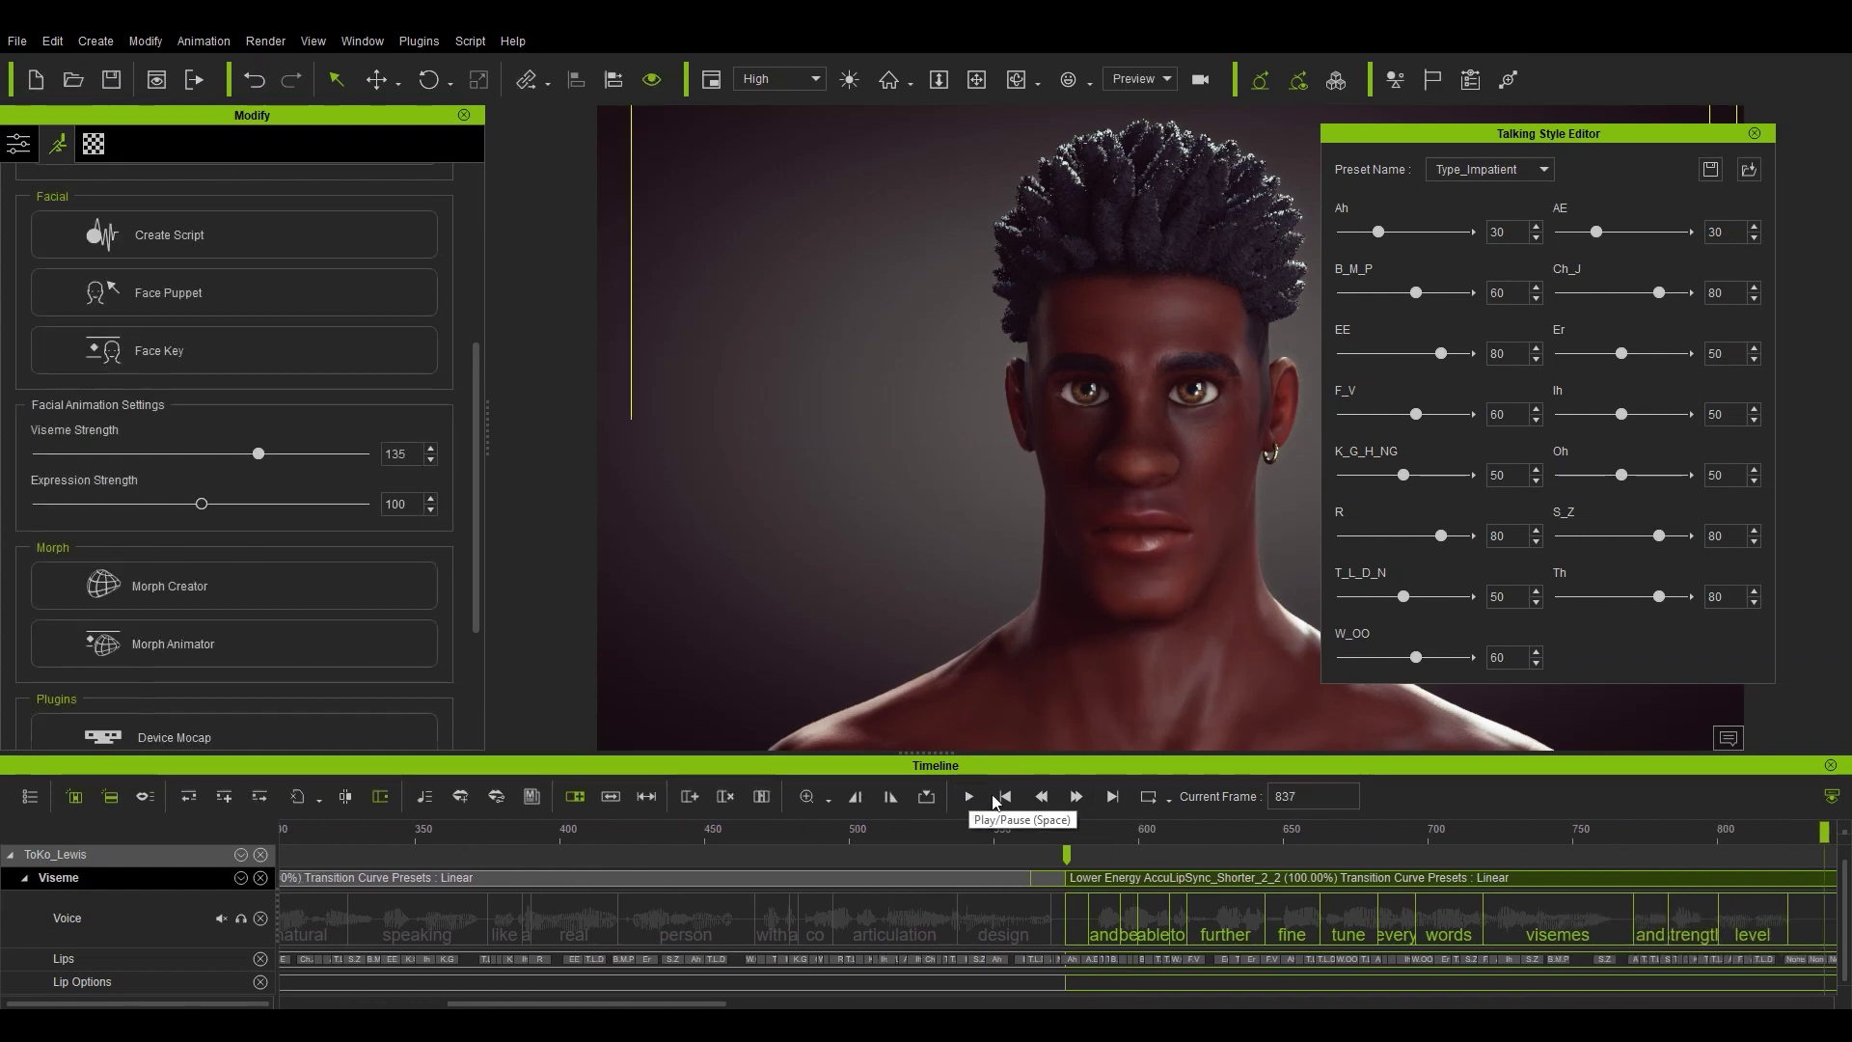
# Apply the Type_Smooth preset to the third part of the viseme clip, preview it from frame 575 and close the Talking Style Editor
pyautogui.click(1067, 856)
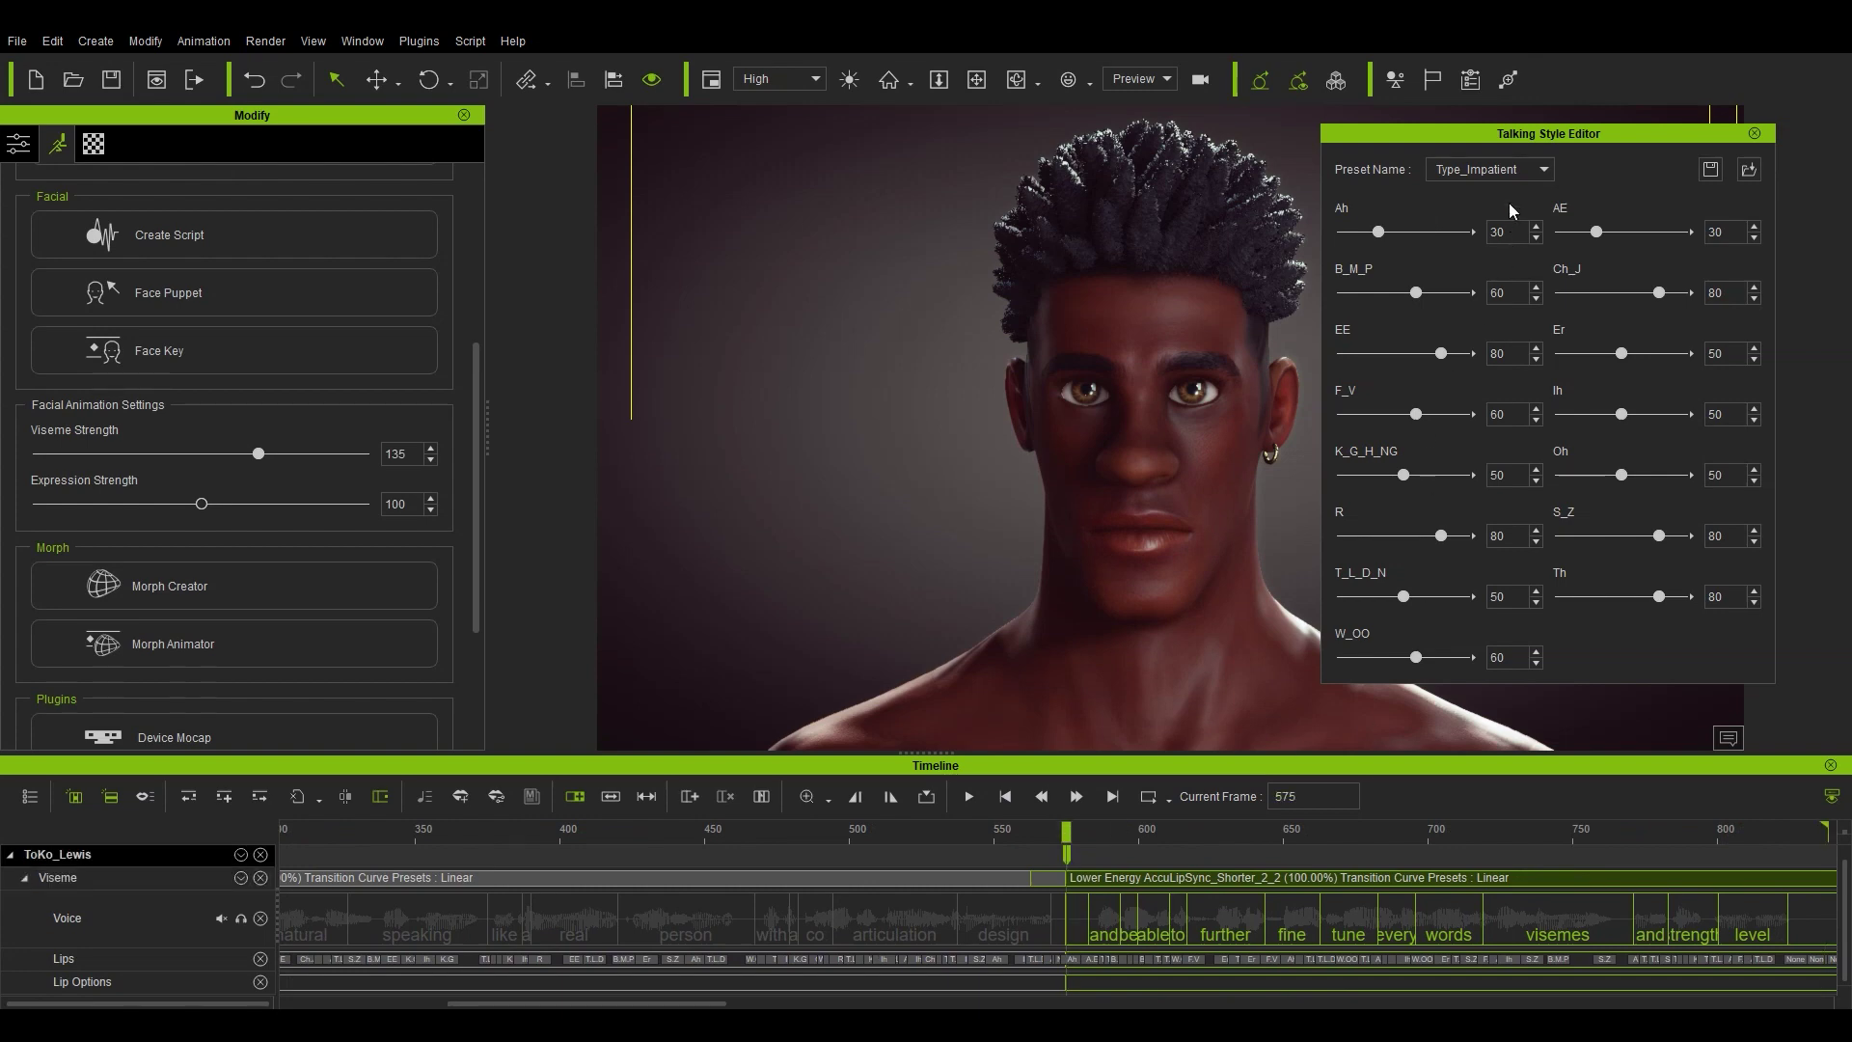
pyautogui.click(1520, 169)
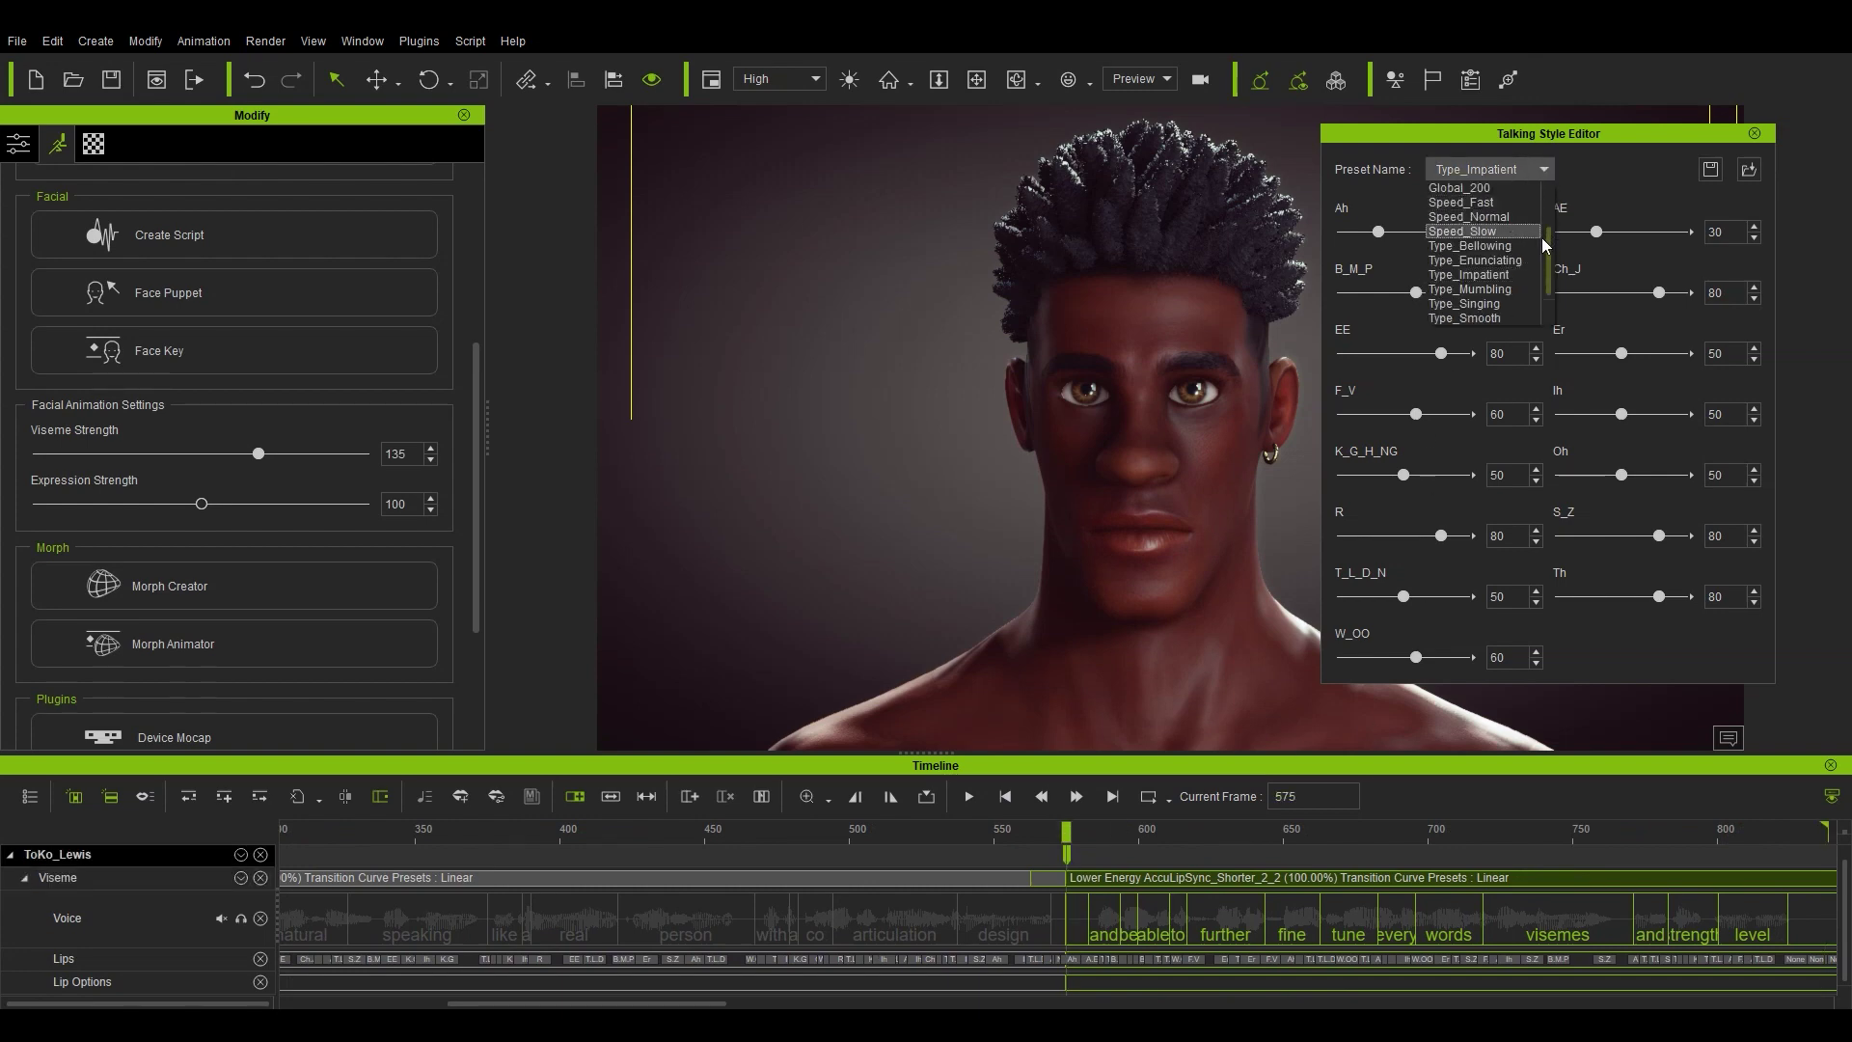
pyautogui.click(1503, 316)
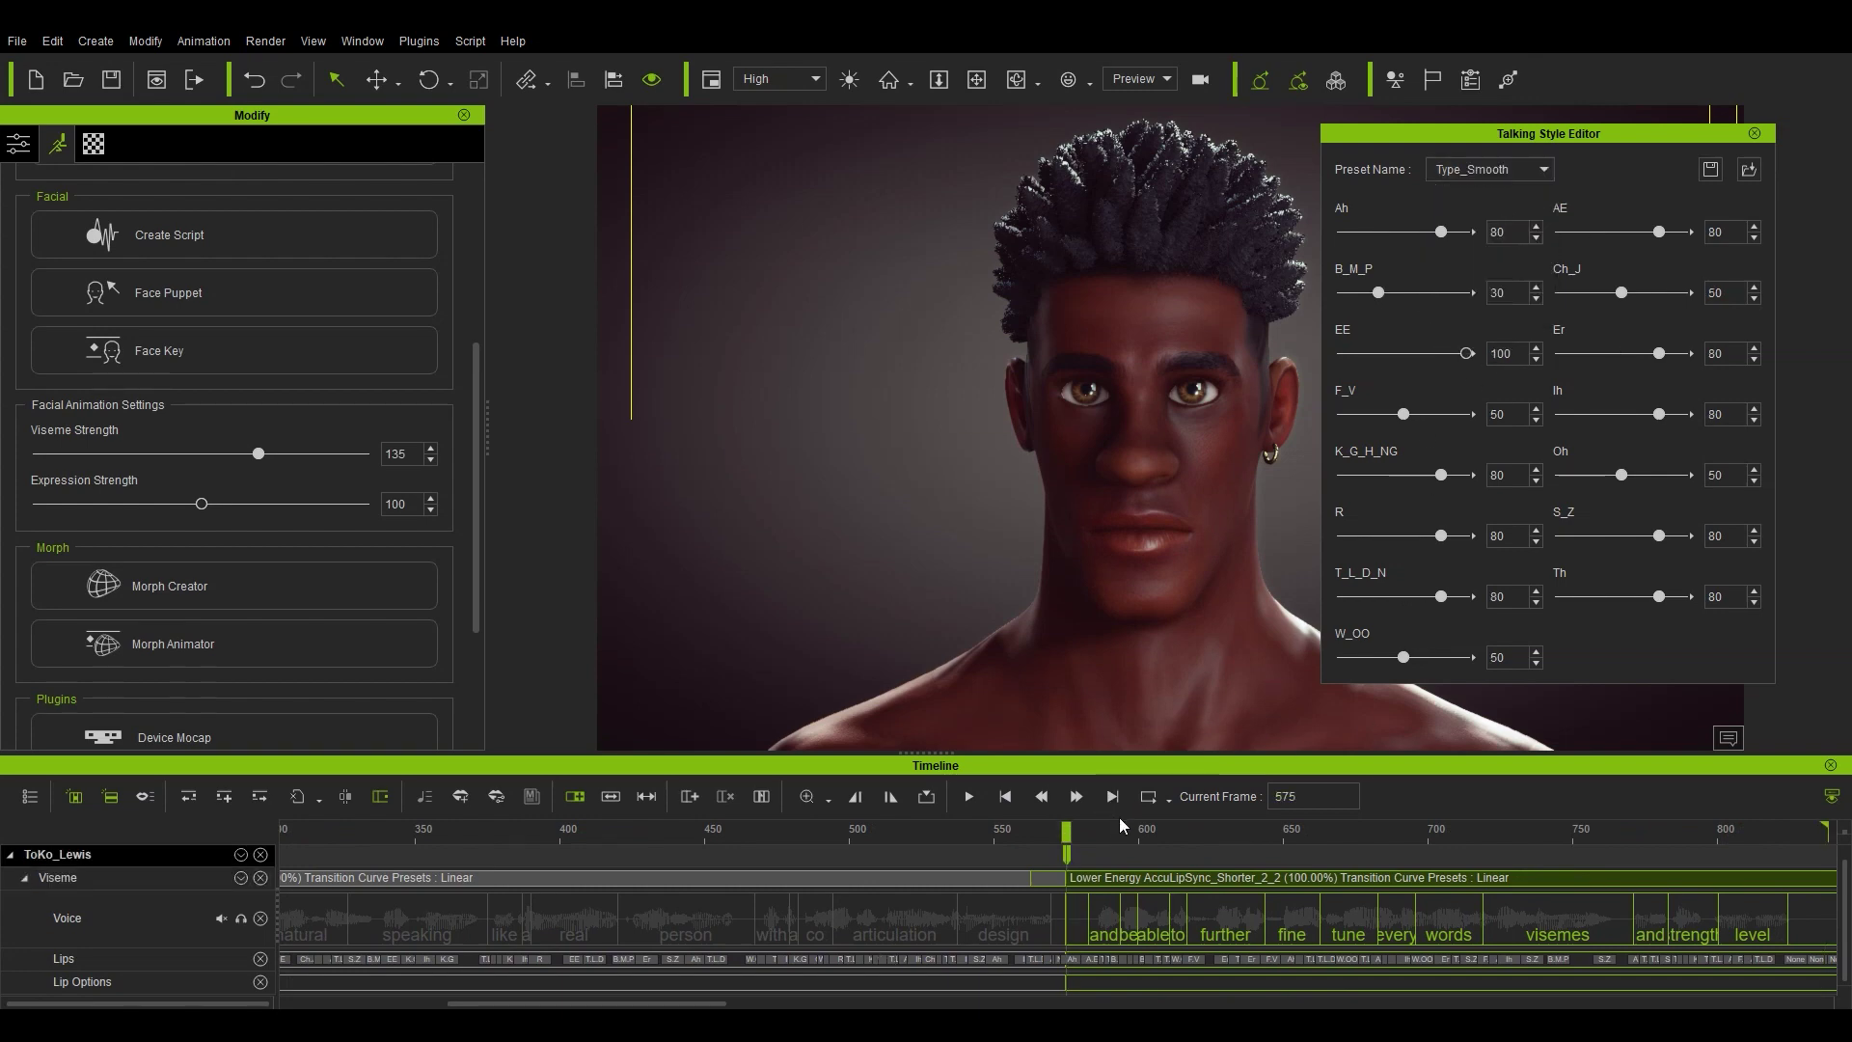
pyautogui.click(977, 804)
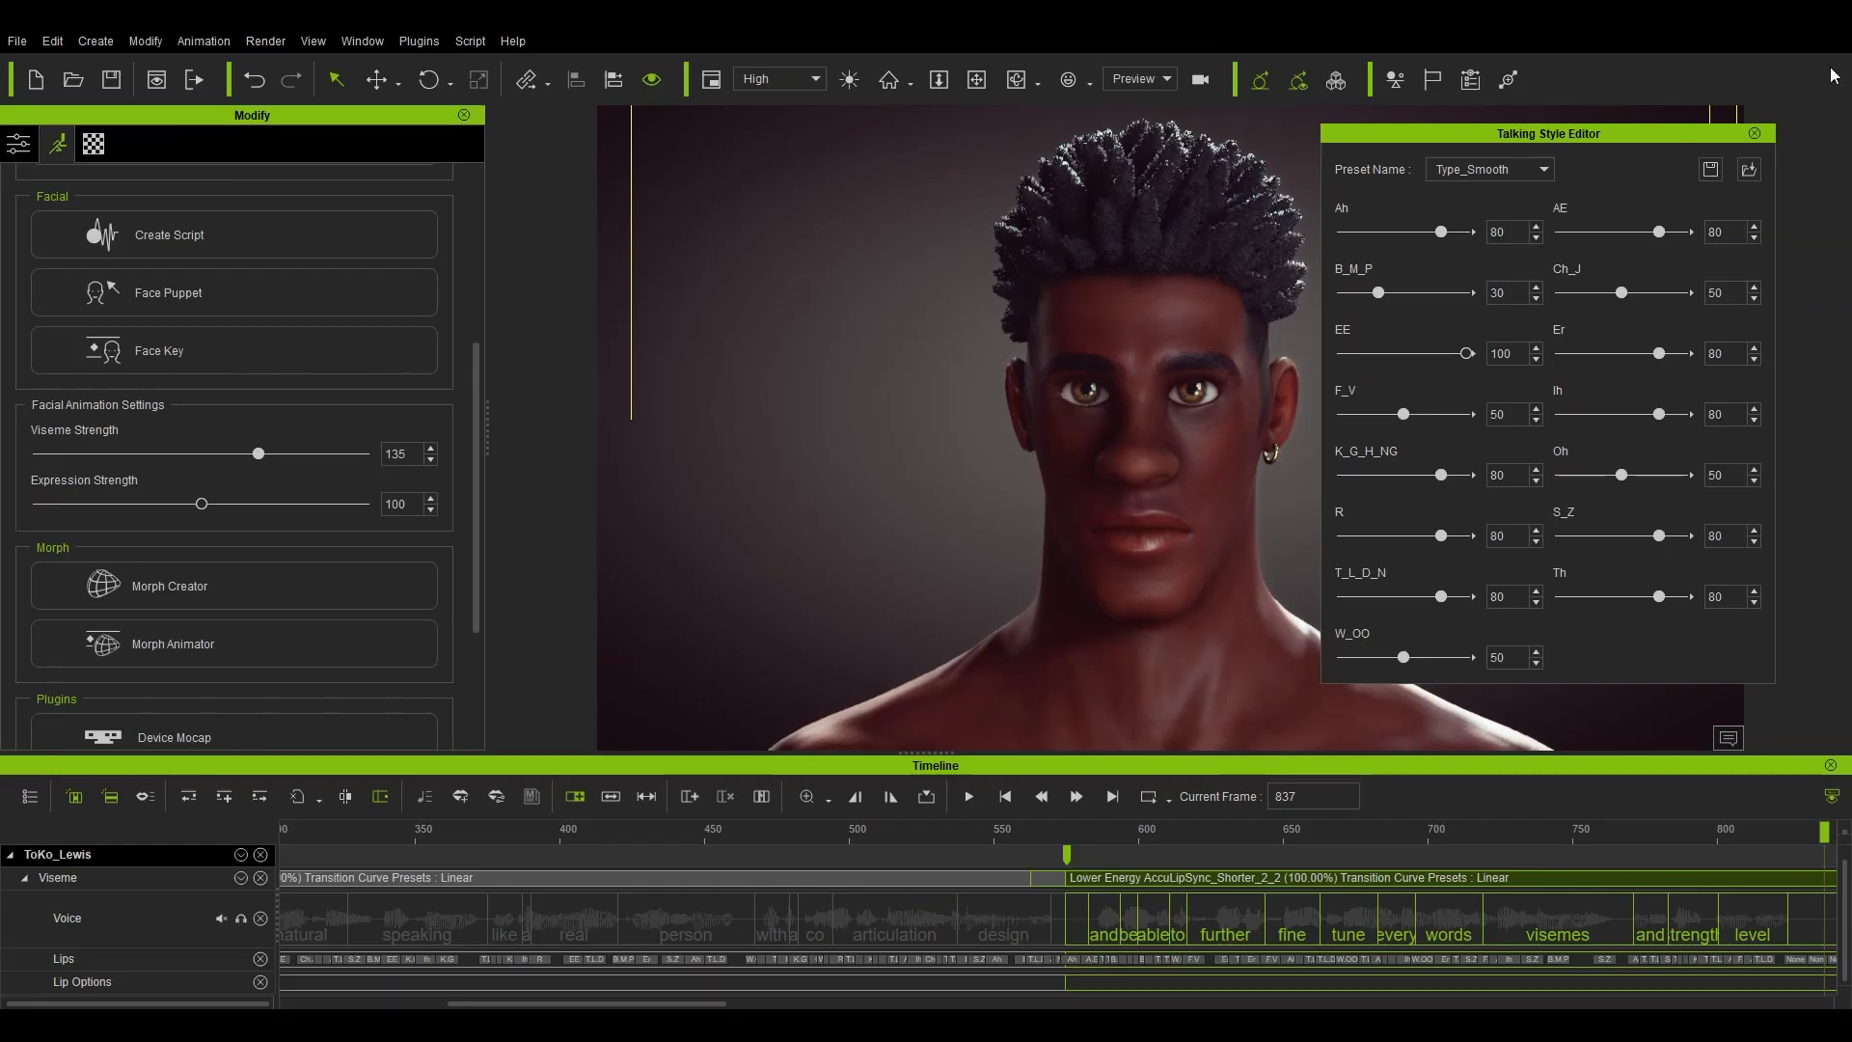
pyautogui.click(1757, 135)
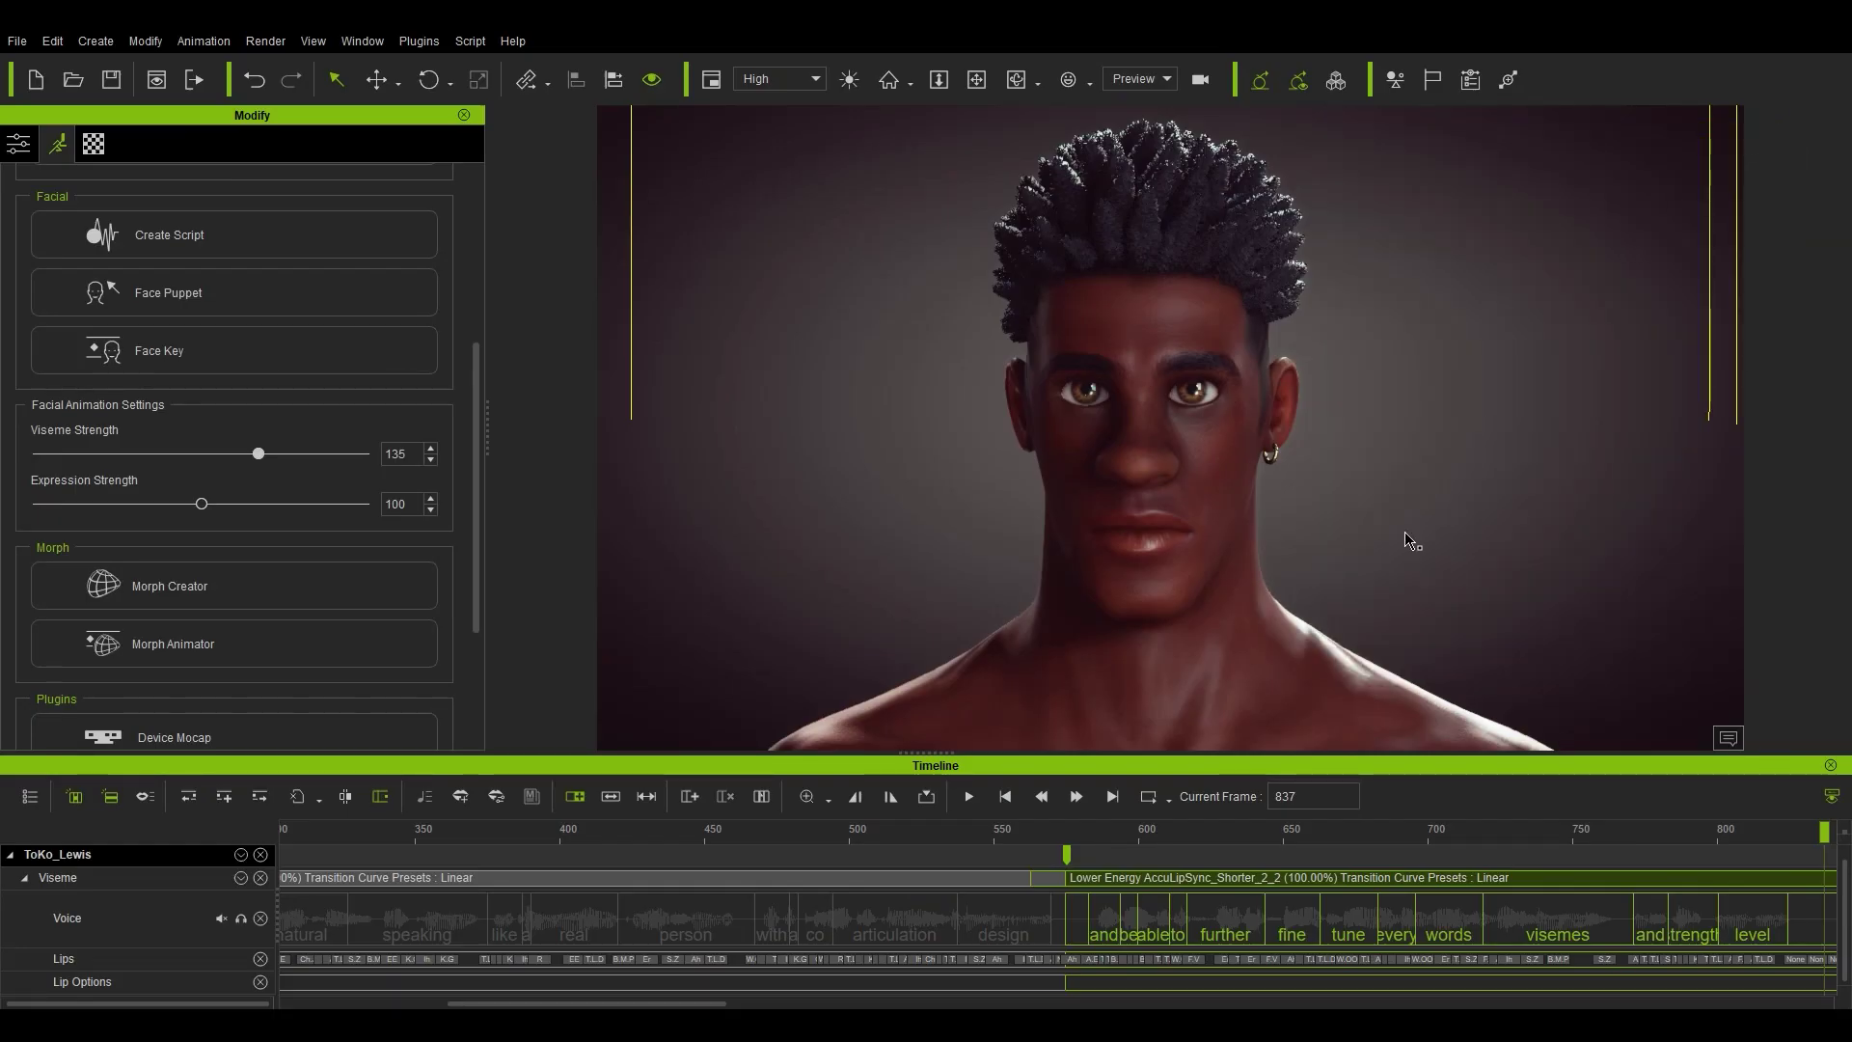
# Open the Lips Editor on the T_L_D_N viseme key at the start of "like" and preview the words that follow
pyautogui.click(548, 875)
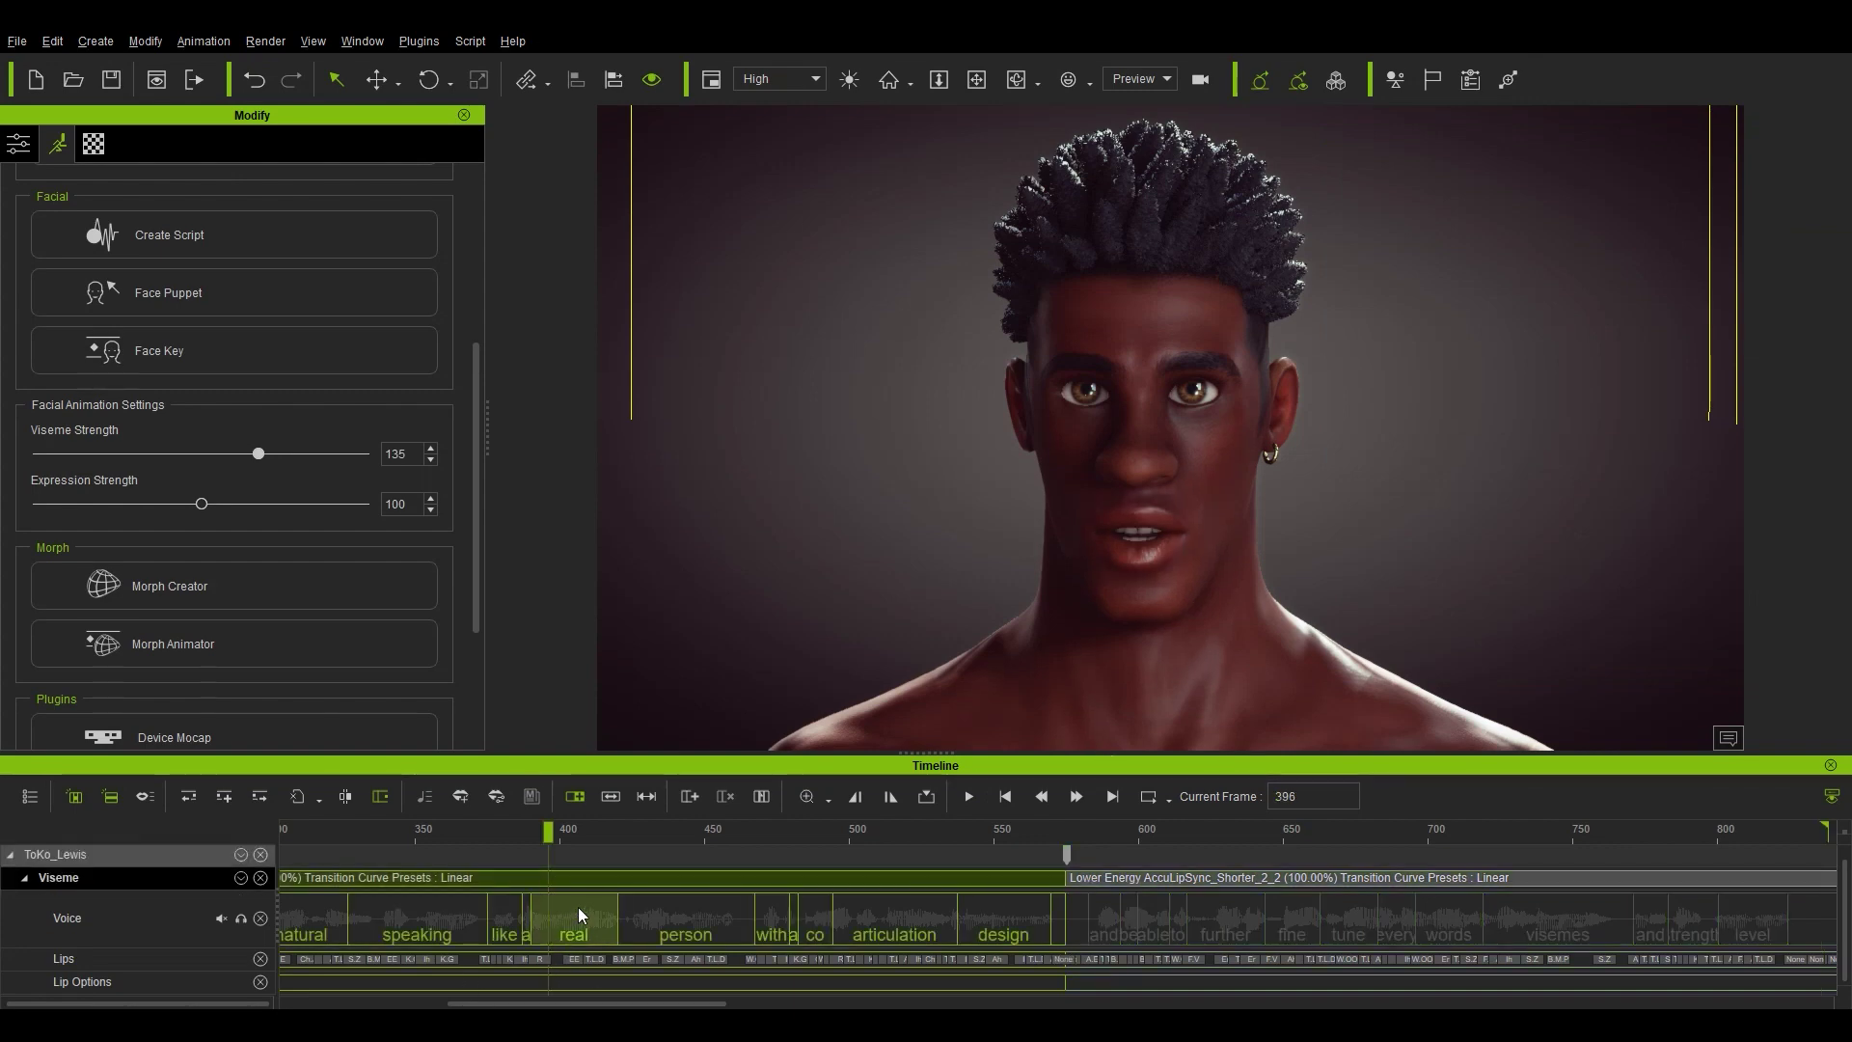
pyautogui.scroll(6, 579, 905)
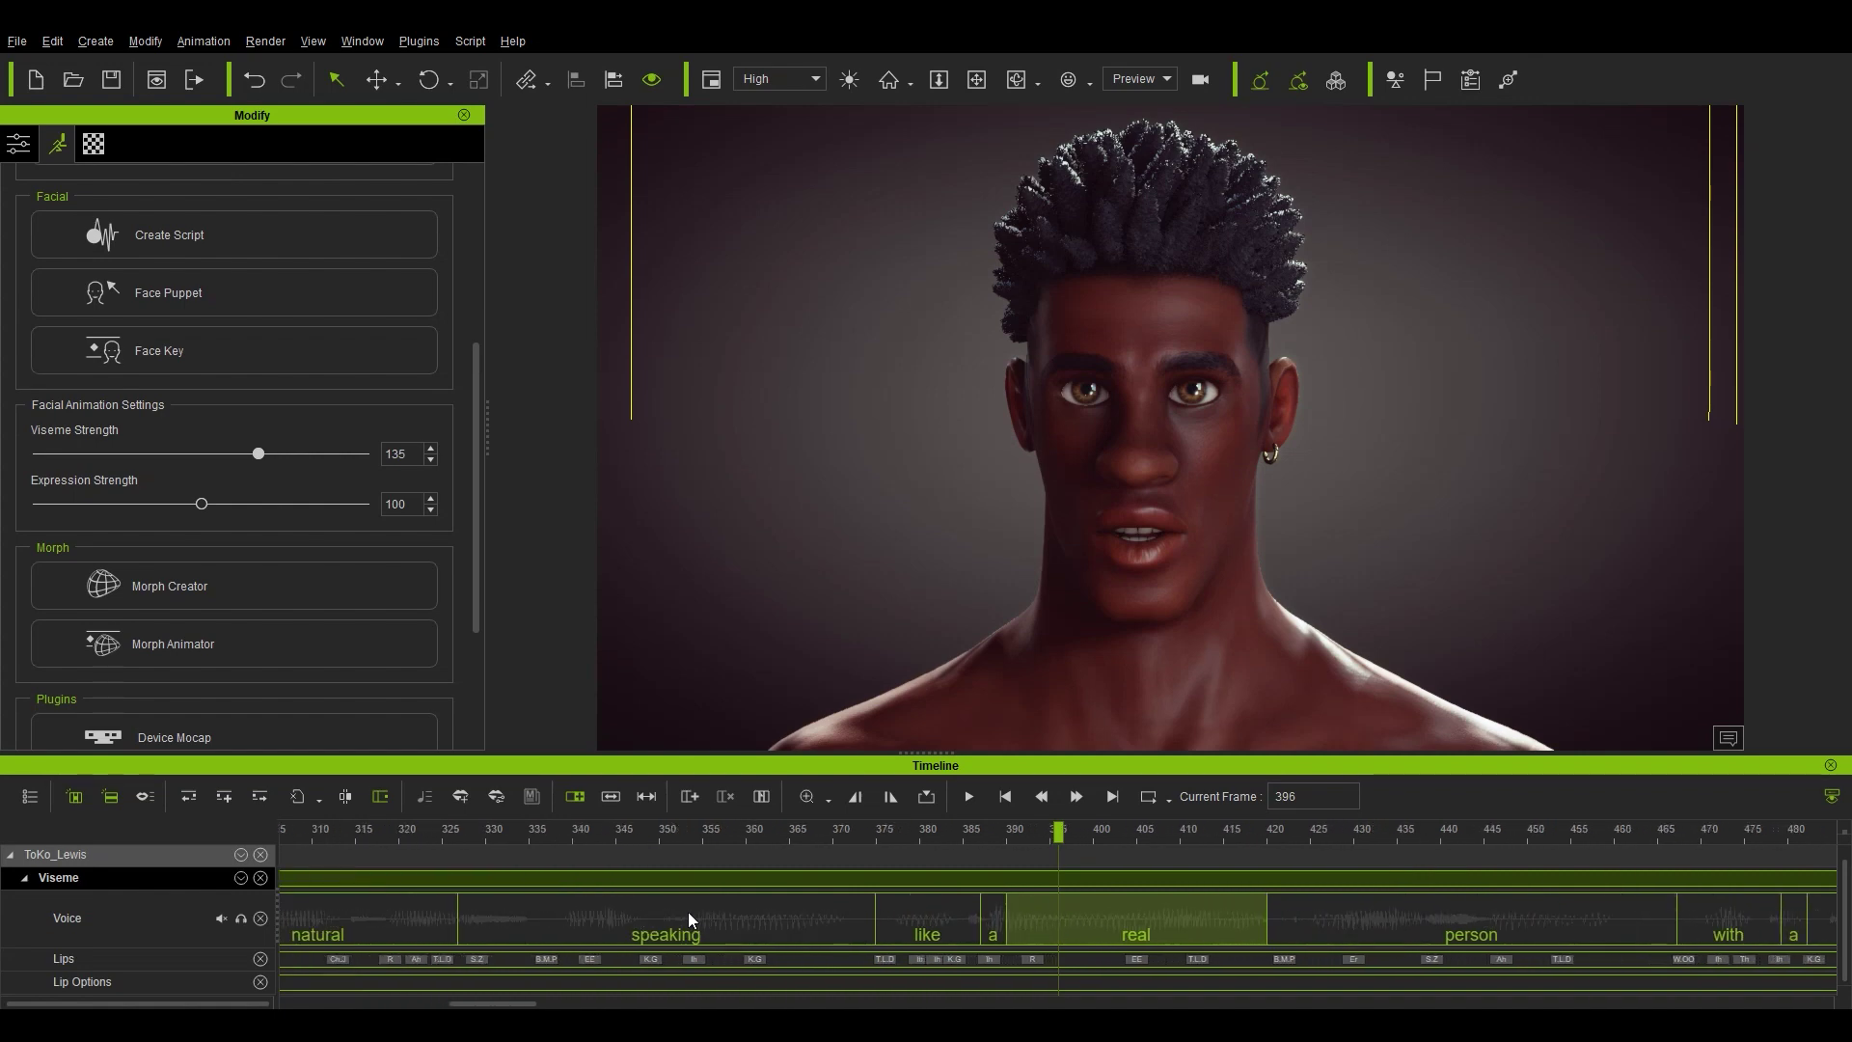
pyautogui.doubleClick(872, 962)
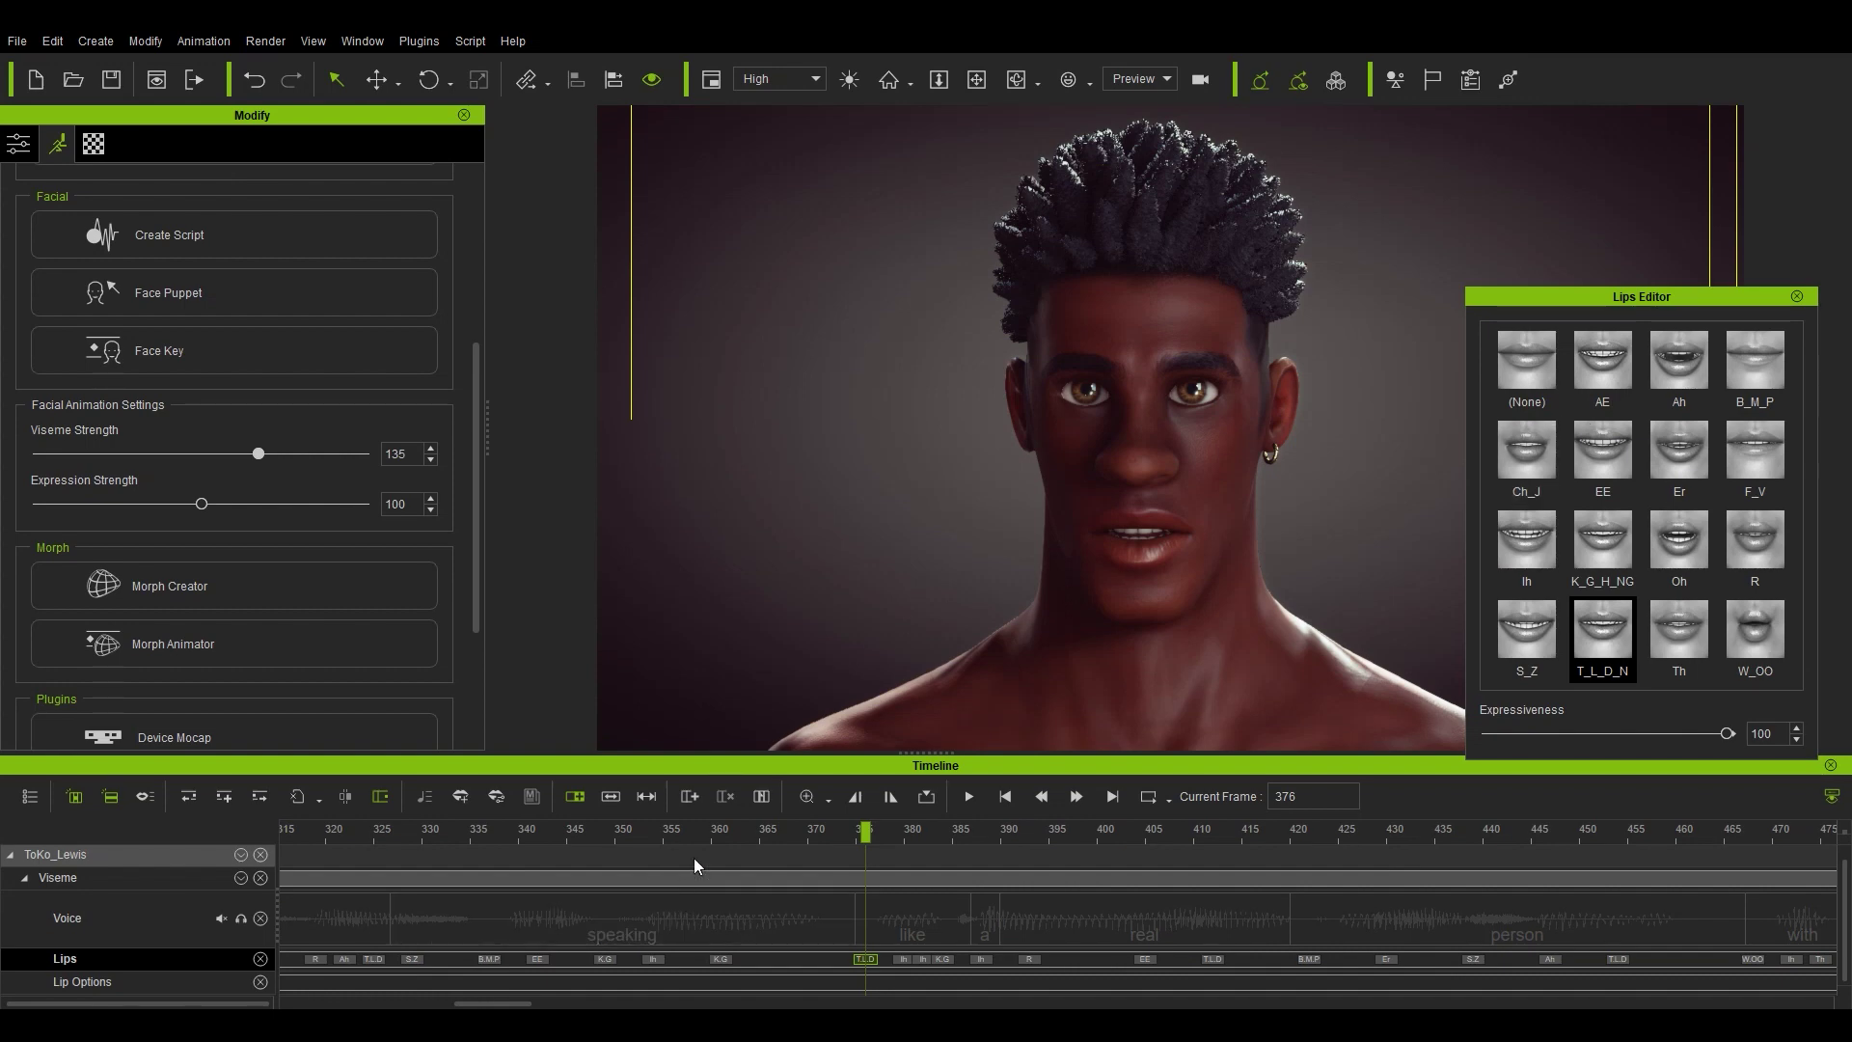
pyautogui.click(967, 797)
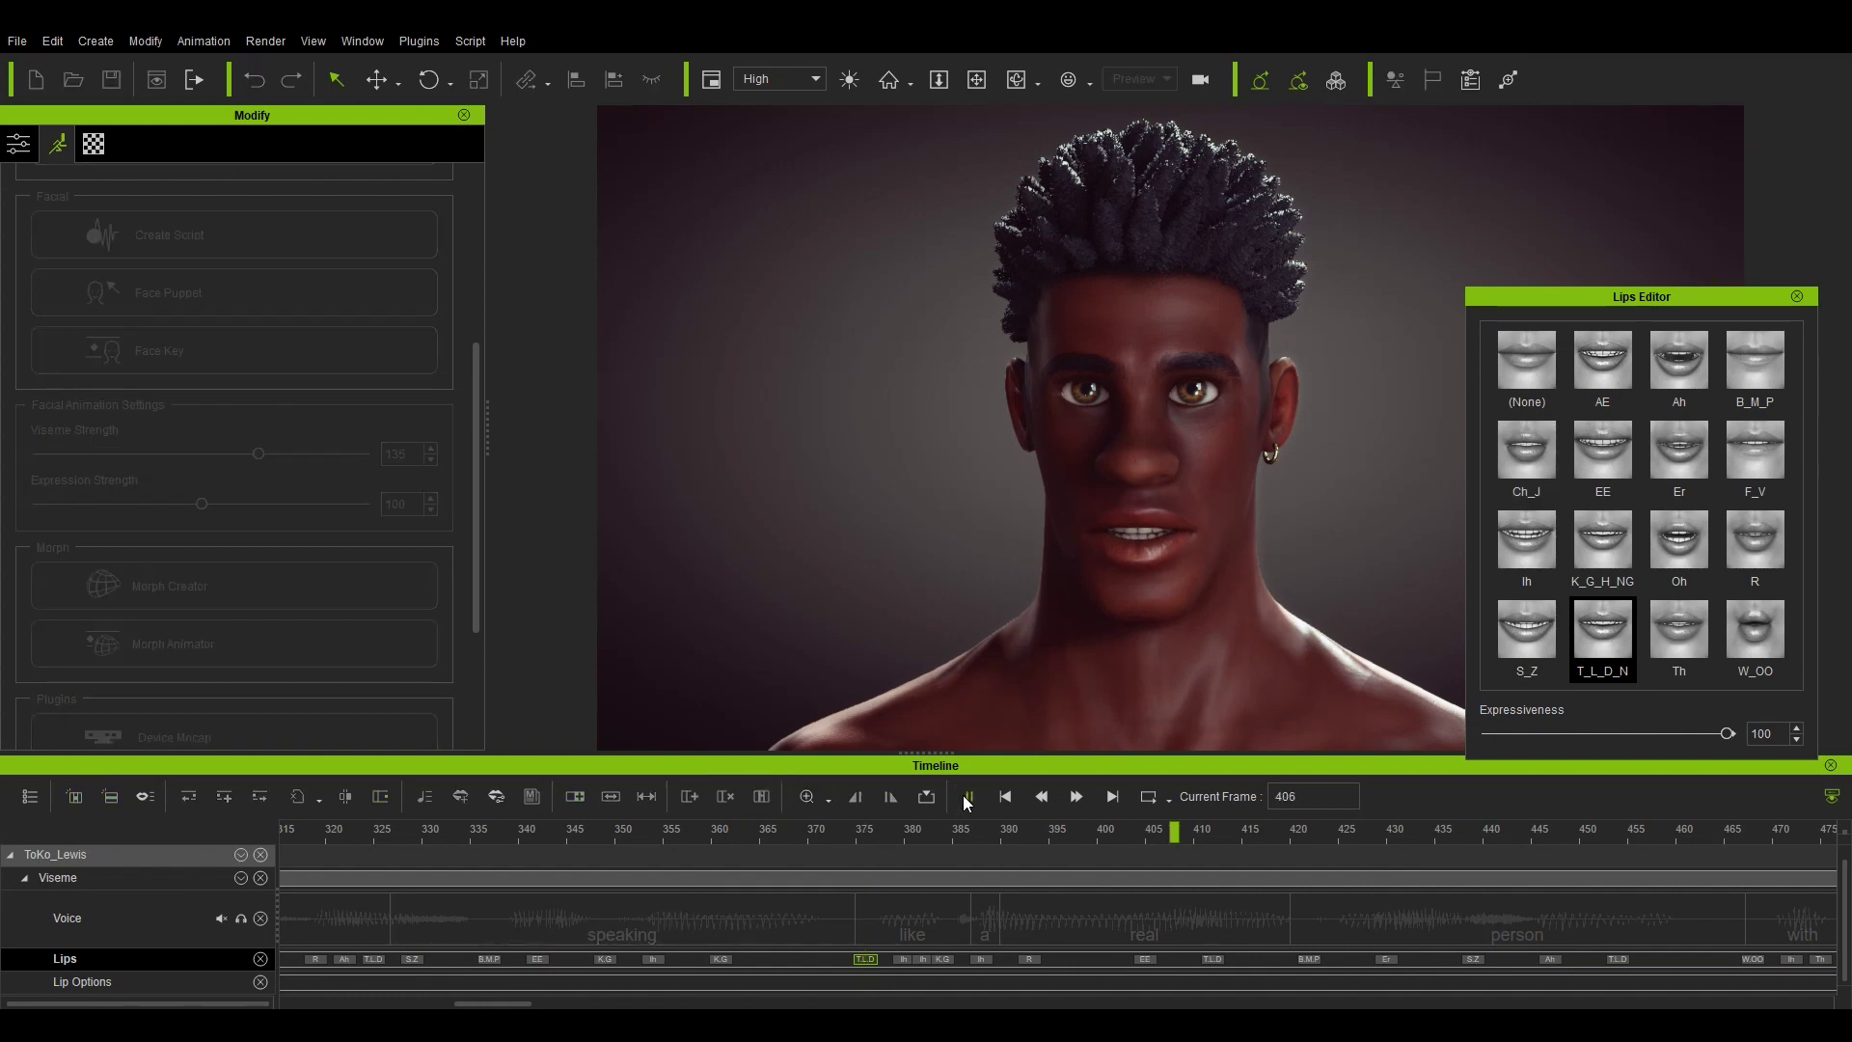
pyautogui.click(968, 797)
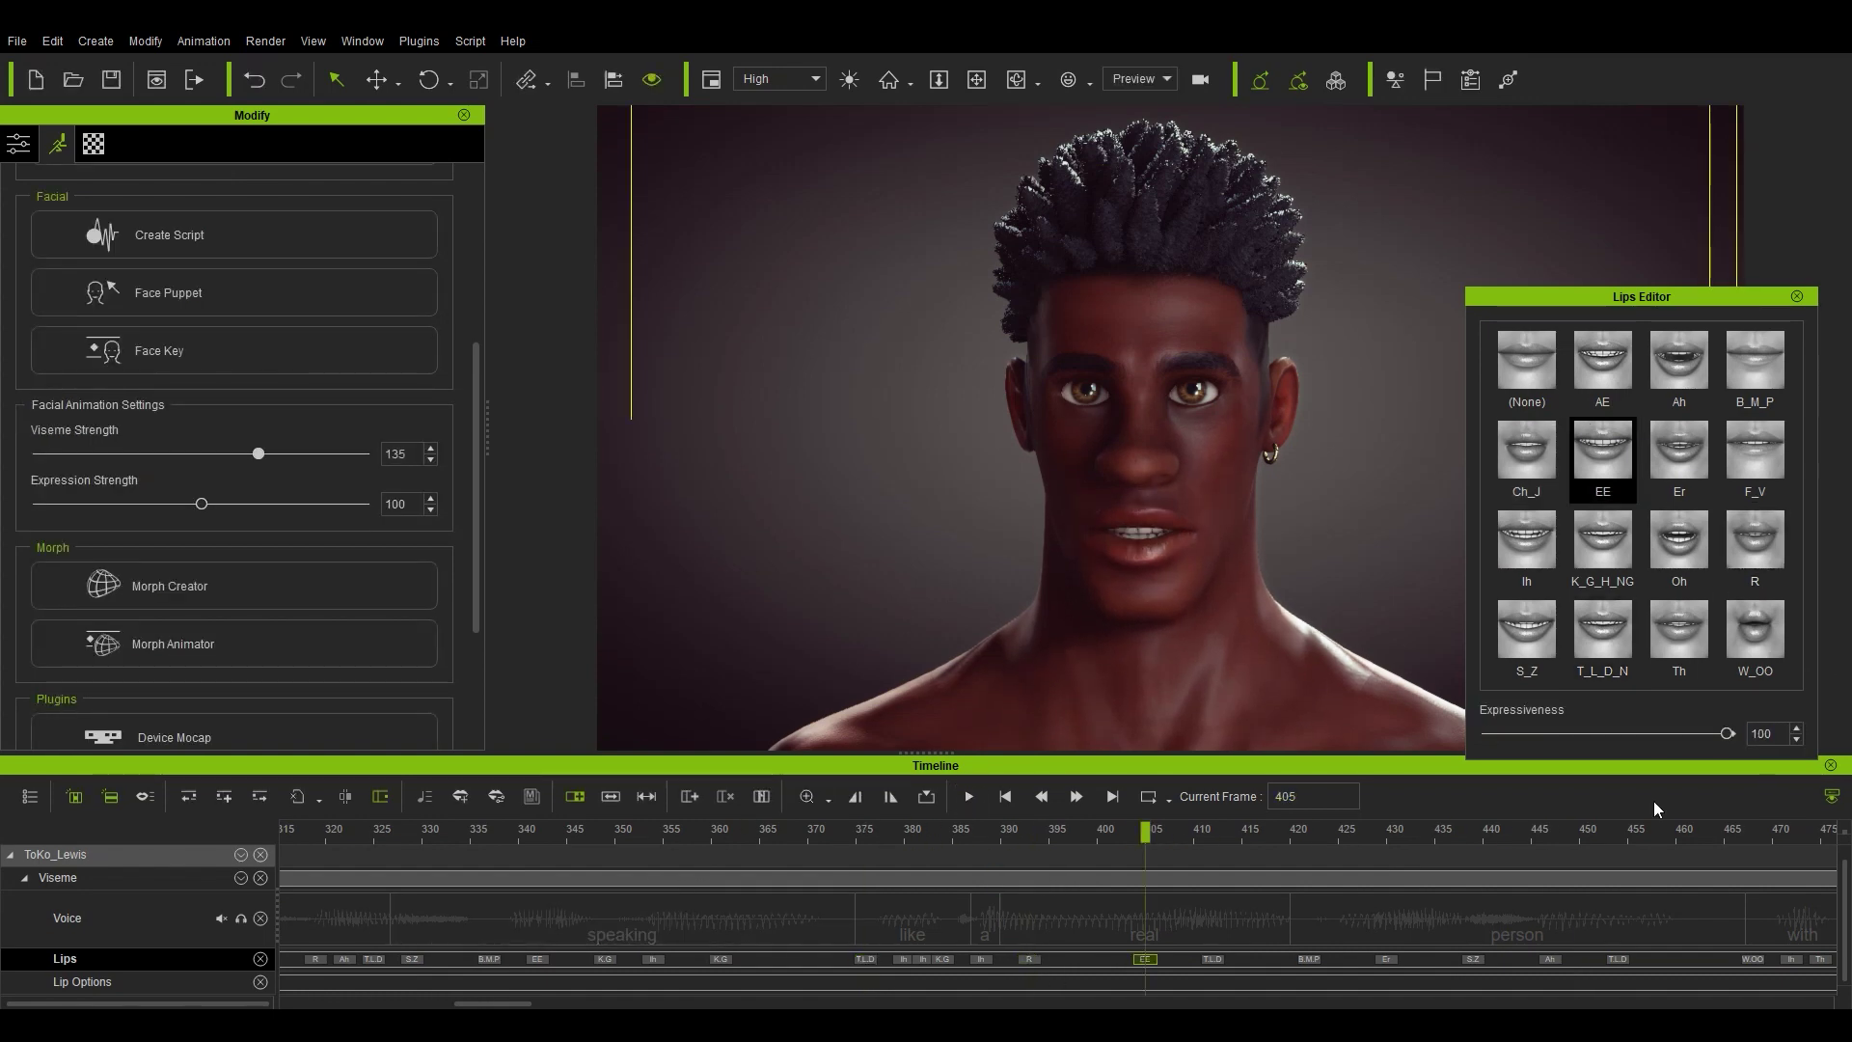
# Adjust the Expressiveness of the viseme keys in "real" and "person", with 150 for the Er key at frame 430, and preview the animation
pyautogui.click(1212, 959)
pyautogui.click(1309, 959)
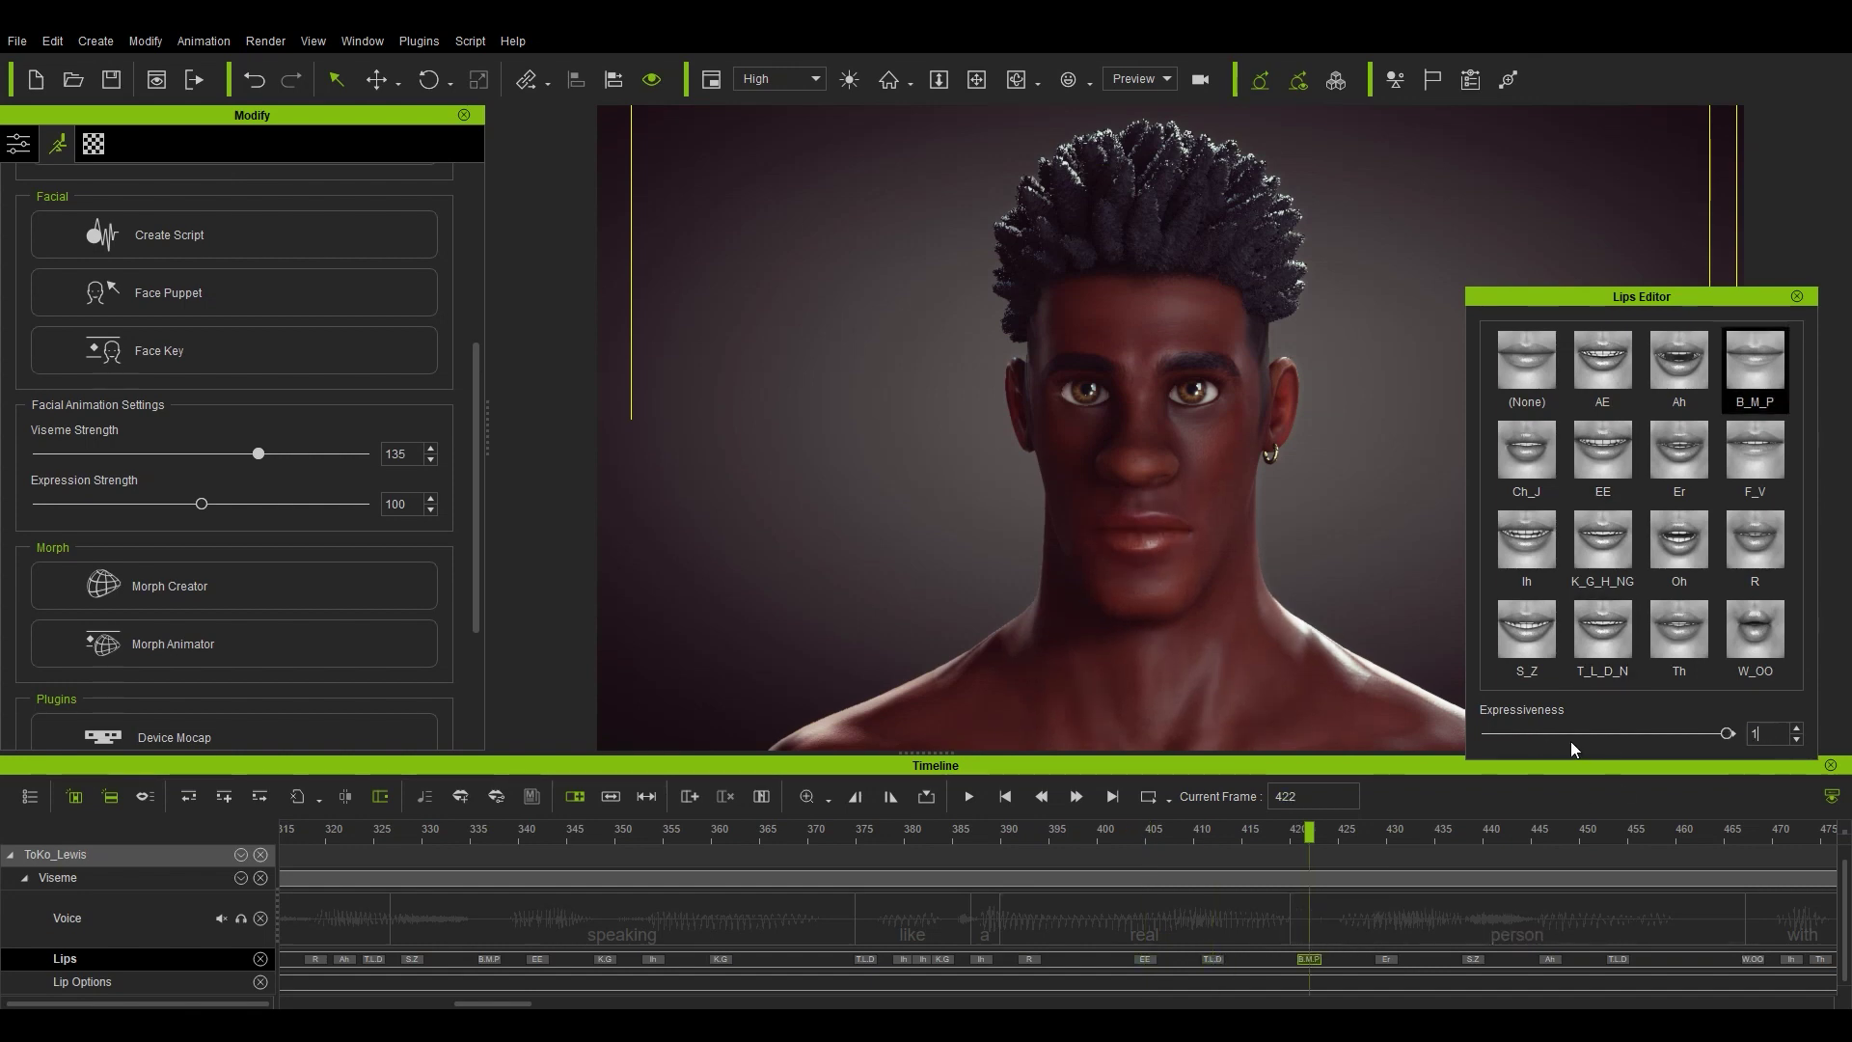
pyautogui.click(1473, 959)
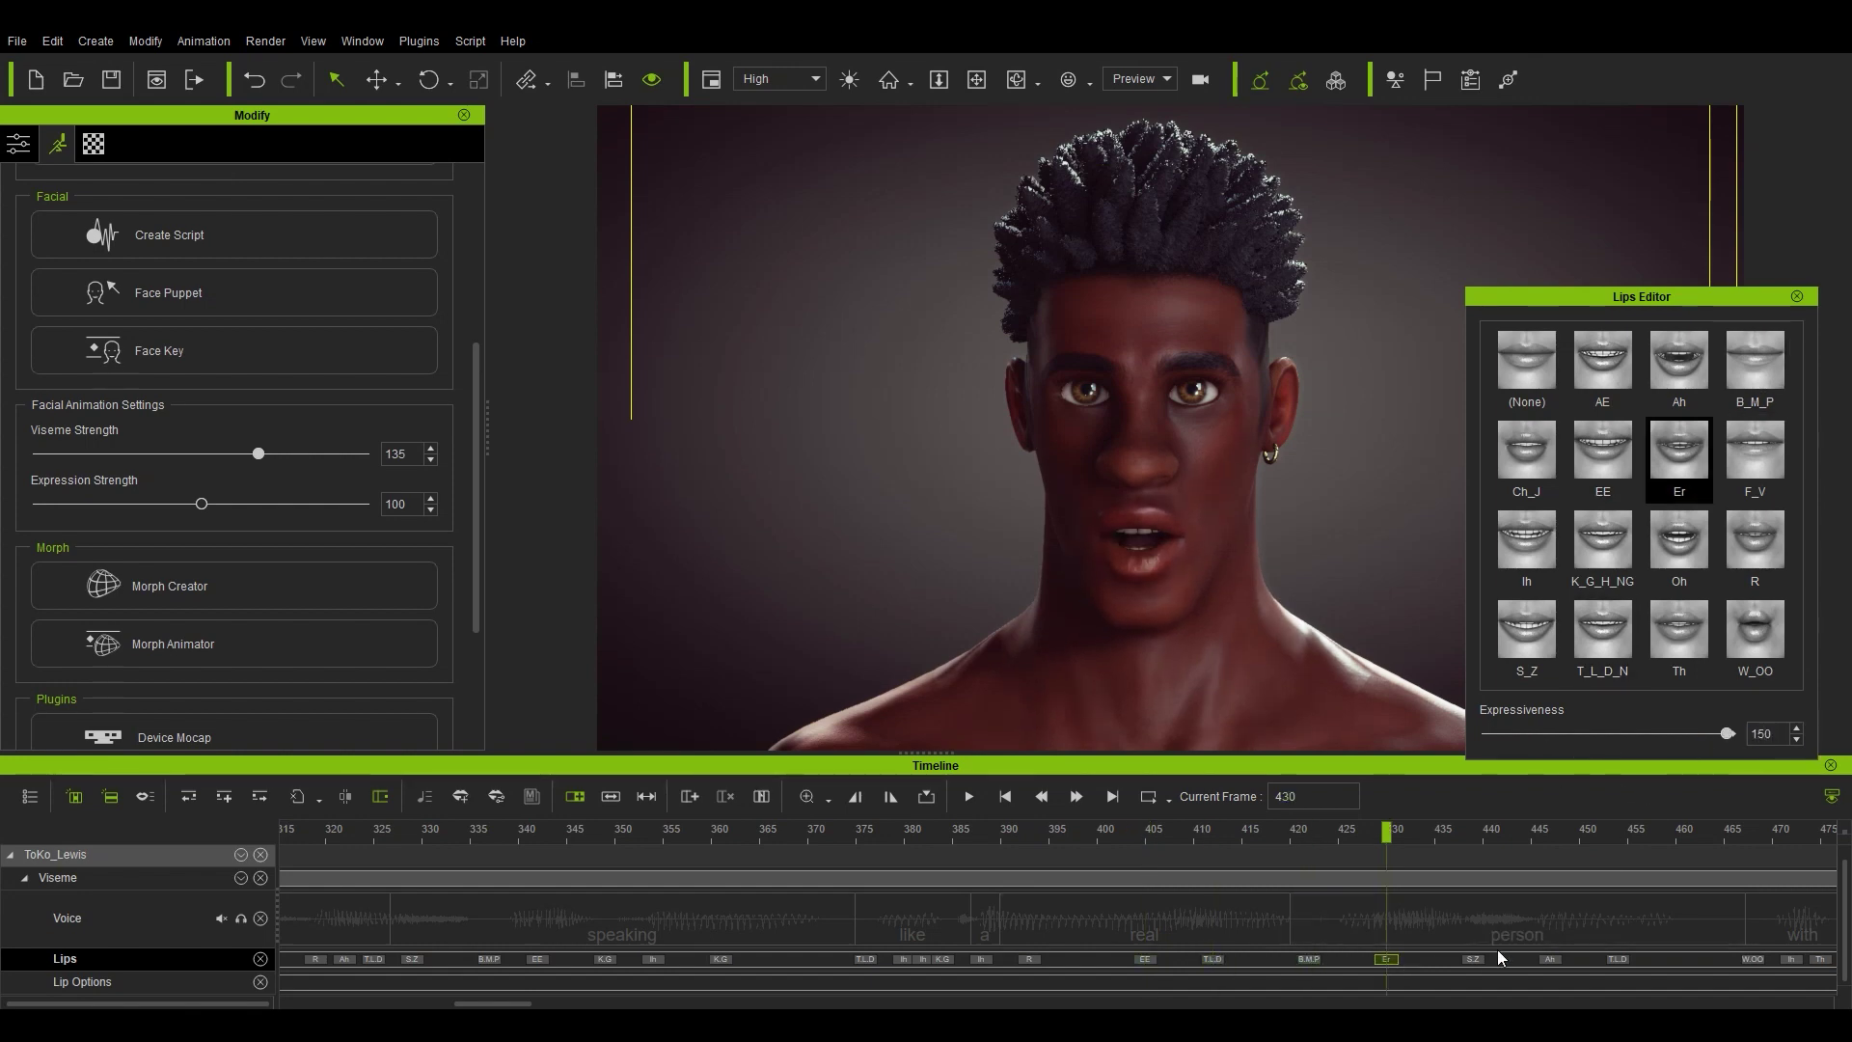
pyautogui.press('Tab')
pyautogui.press('Tab')
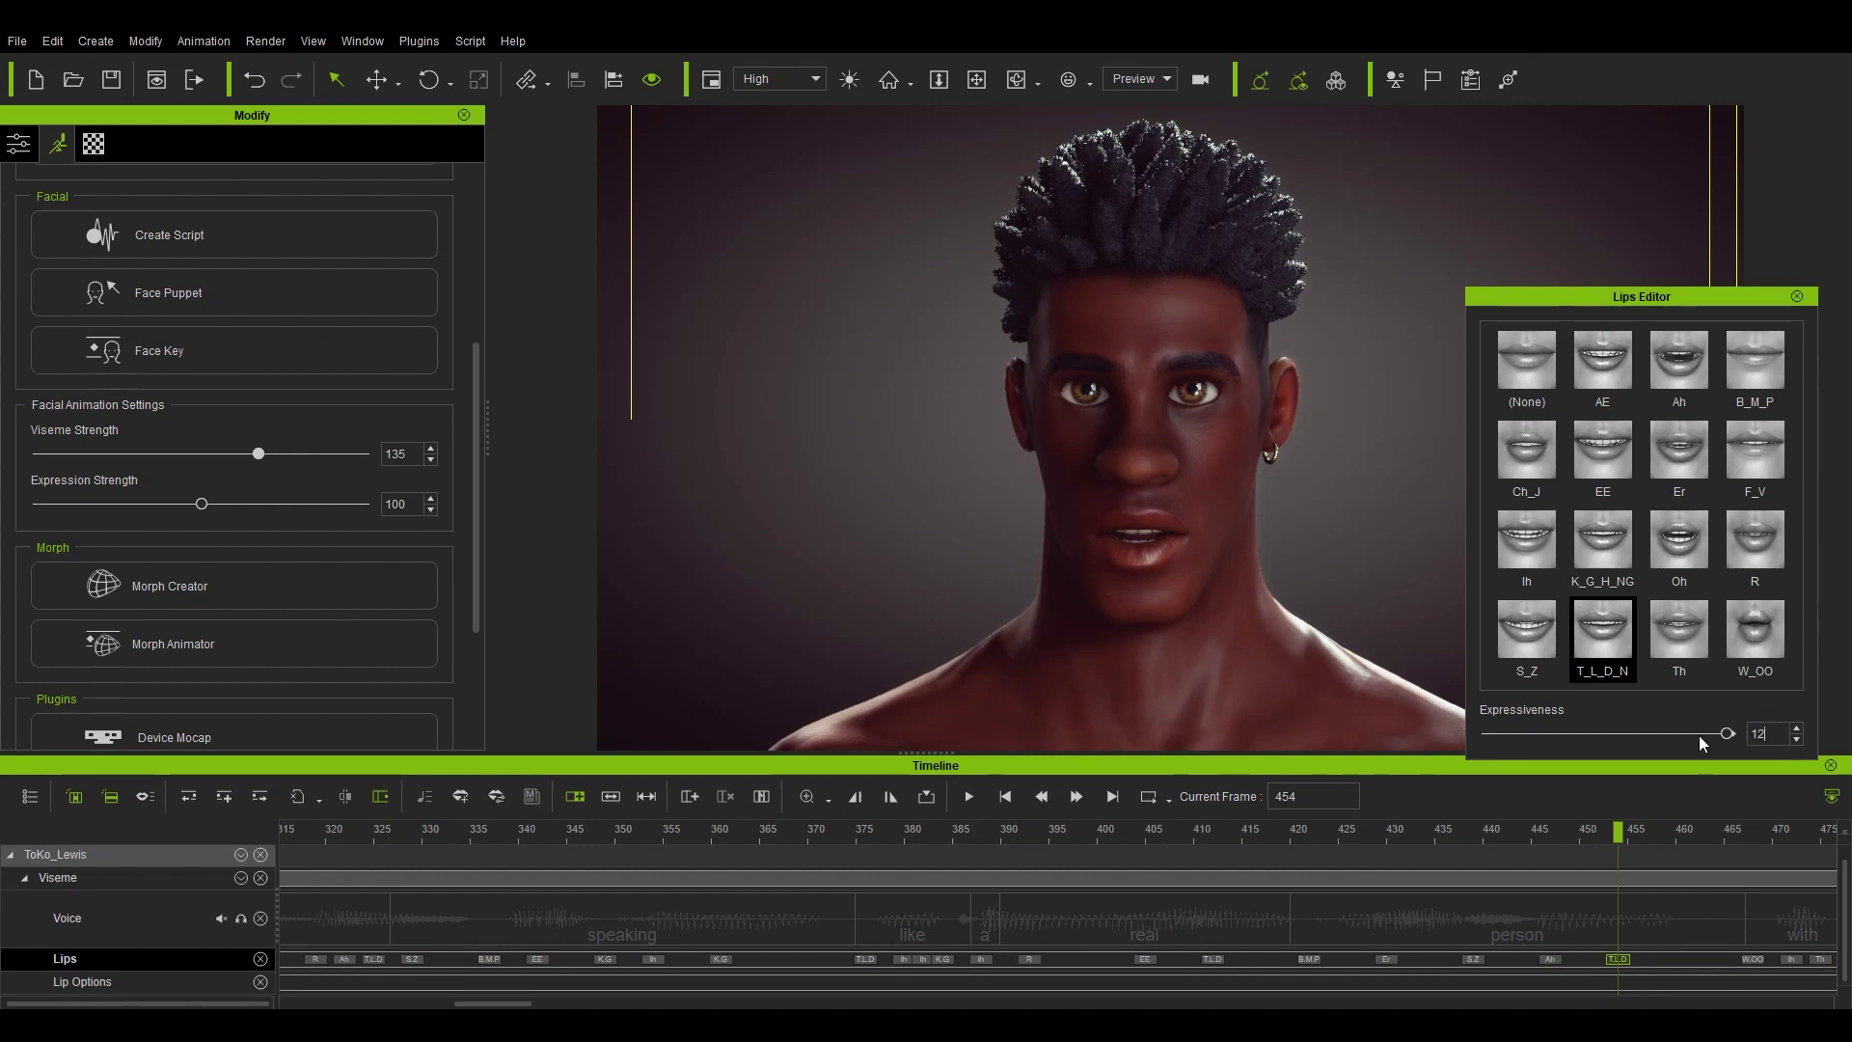
pyautogui.write('12')
pyautogui.click(968, 796)
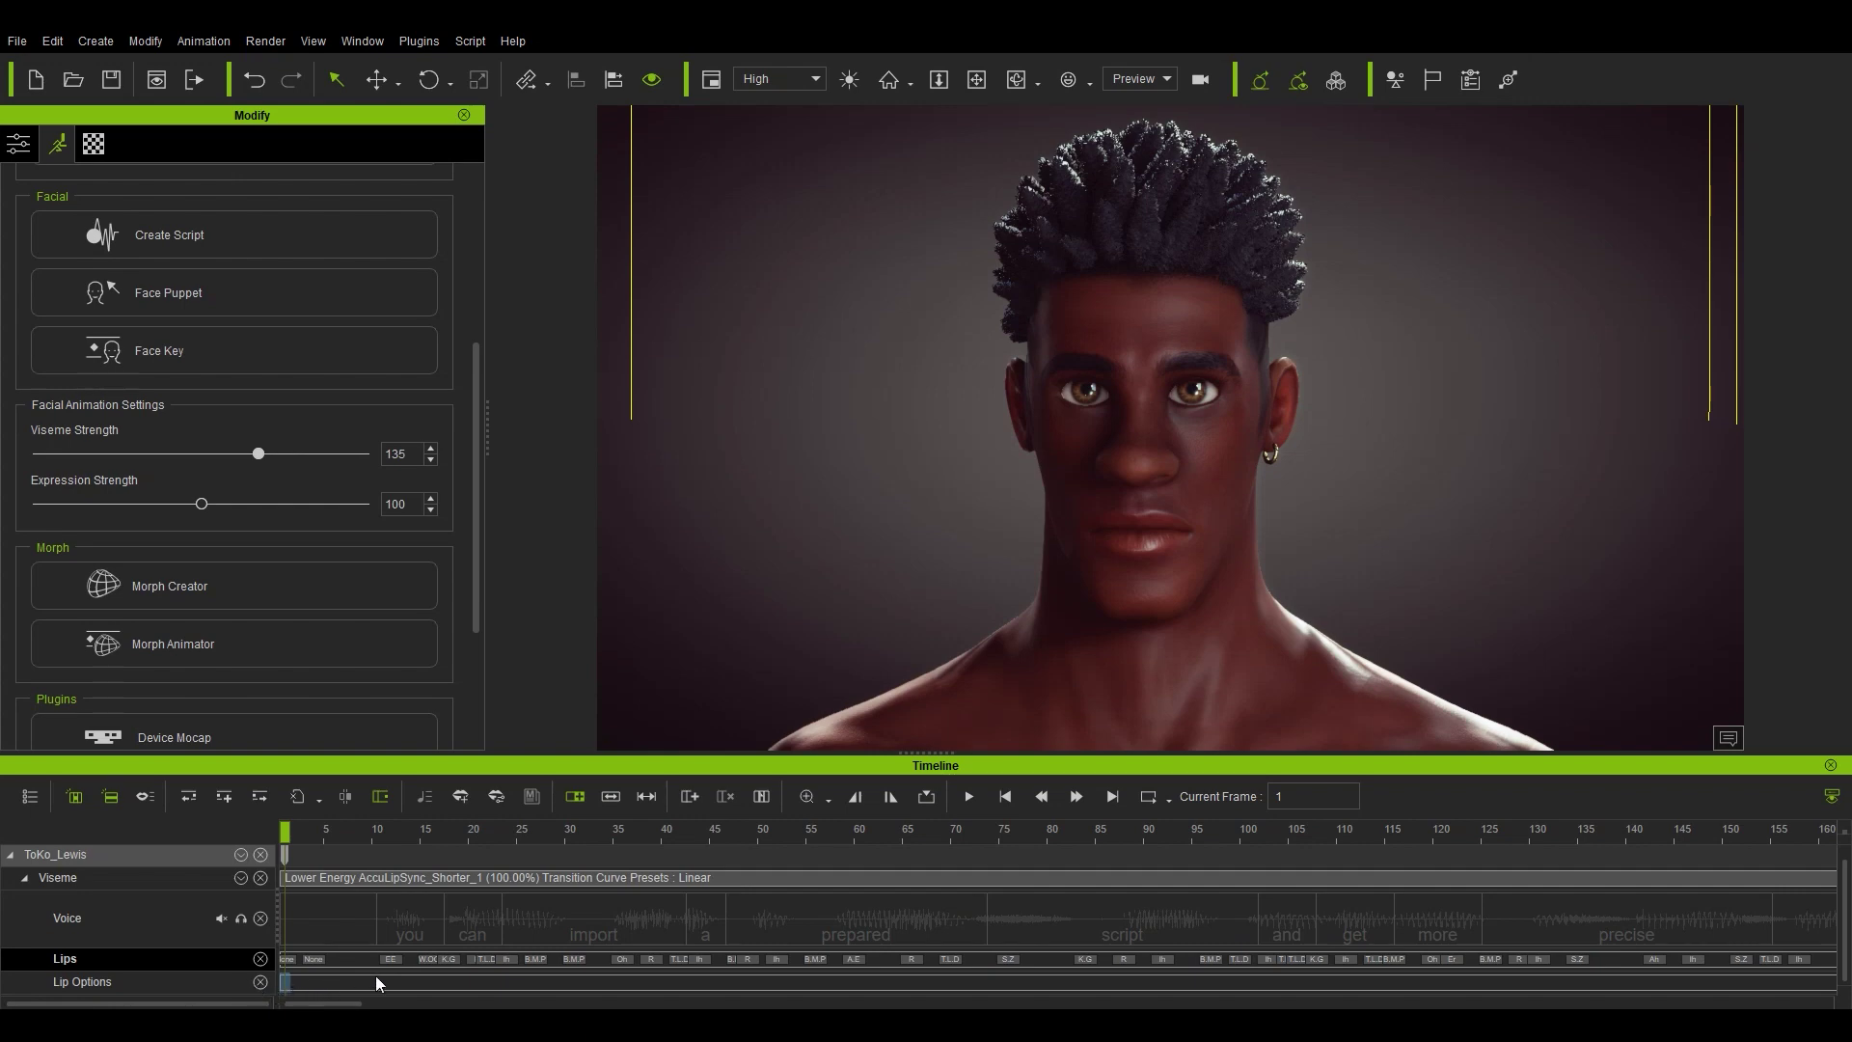
# Add Lip Options over about frames 121 to 200, smoothing by Parts with Lips 1, Tongue 1 and Jaw 3, and preview the animation
pyautogui.click(974, 796)
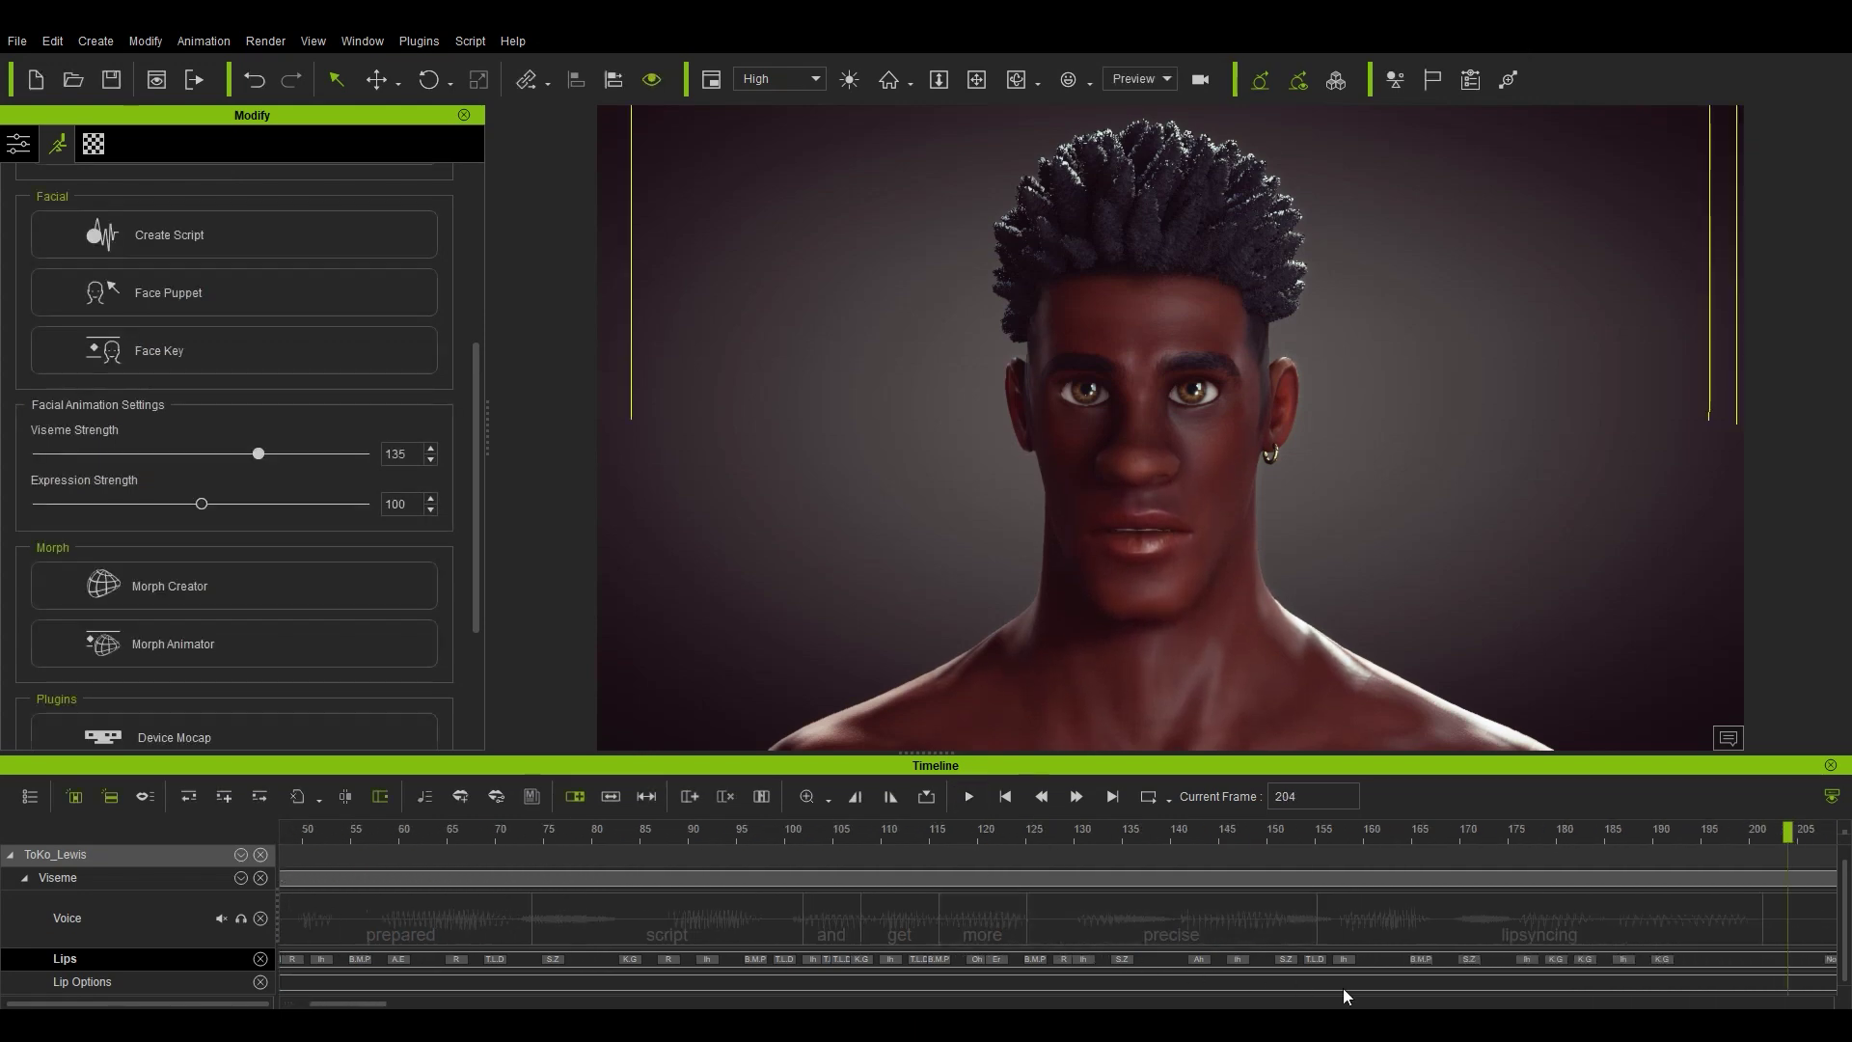
pyautogui.moveTo(999, 981); pyautogui.dragTo(1724, 999)
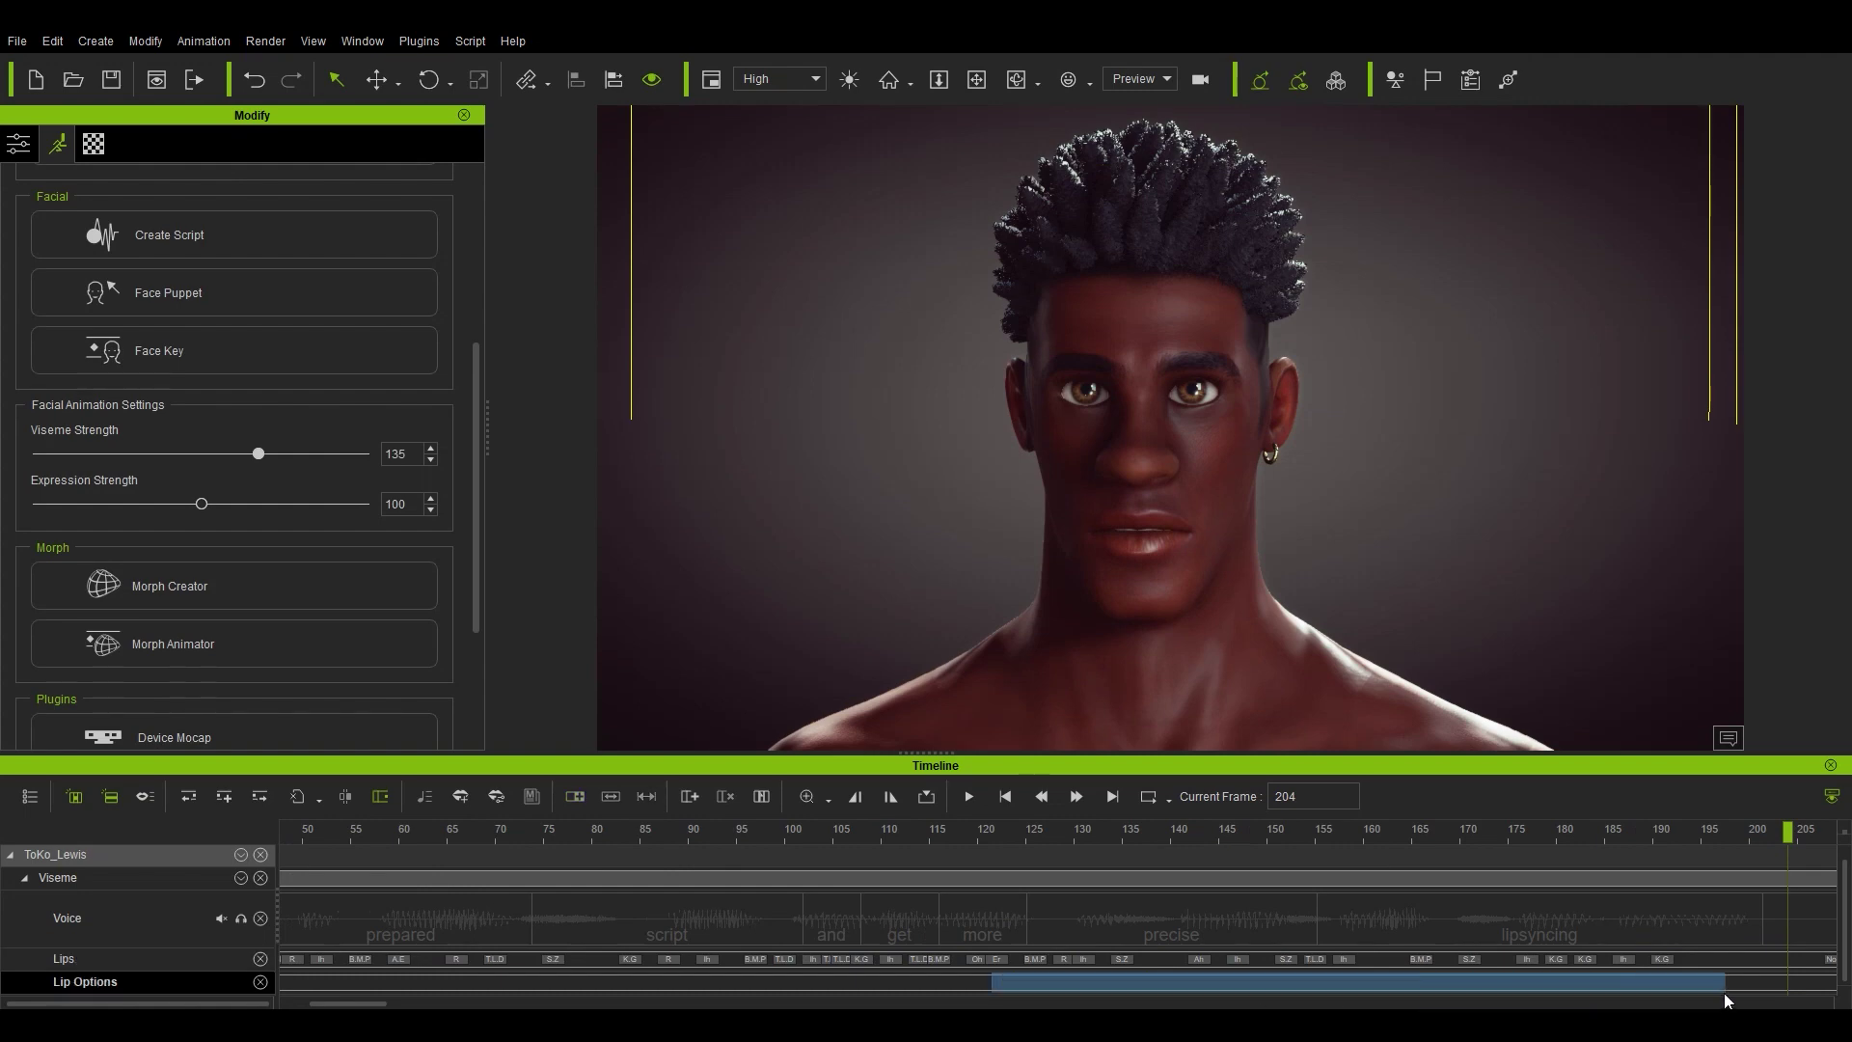
pyautogui.rightClick(1624, 975)
pyautogui.click(1680, 960)
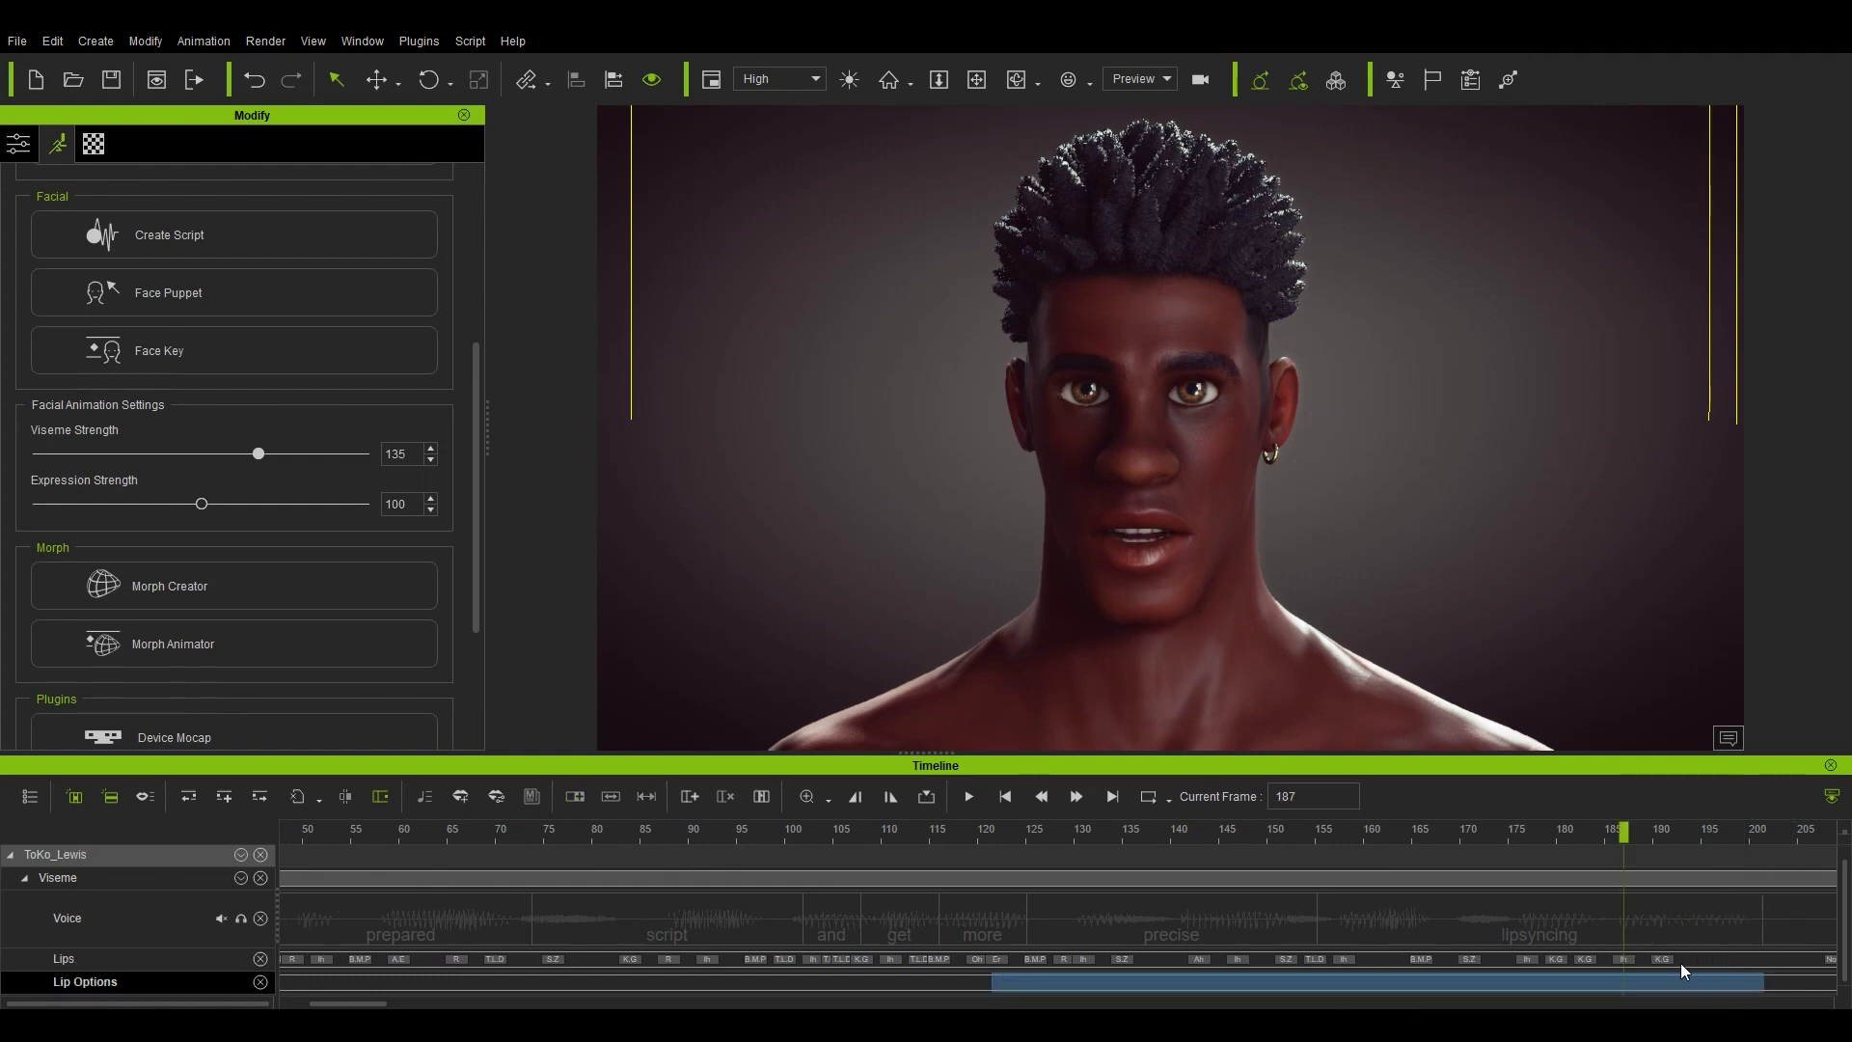
pyautogui.moveTo(934, 280); pyautogui.dragTo(1560, 265)
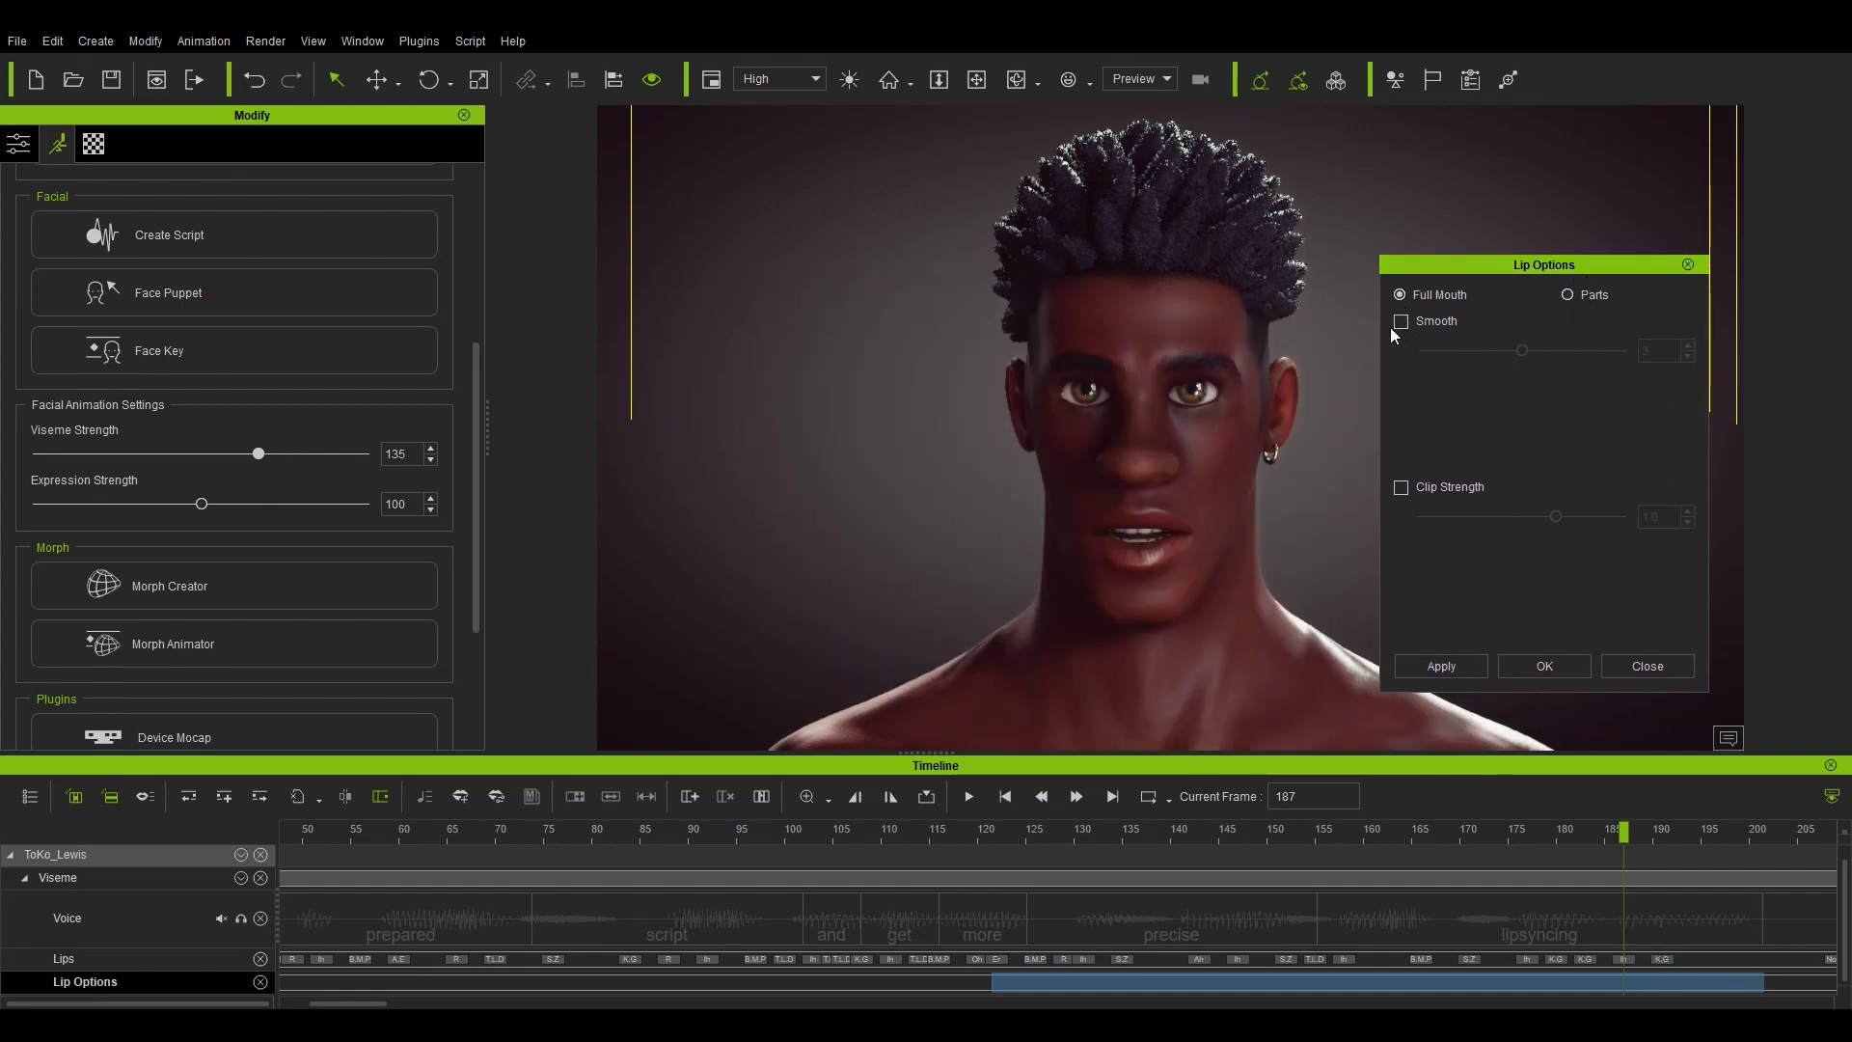
pyautogui.click(1575, 297)
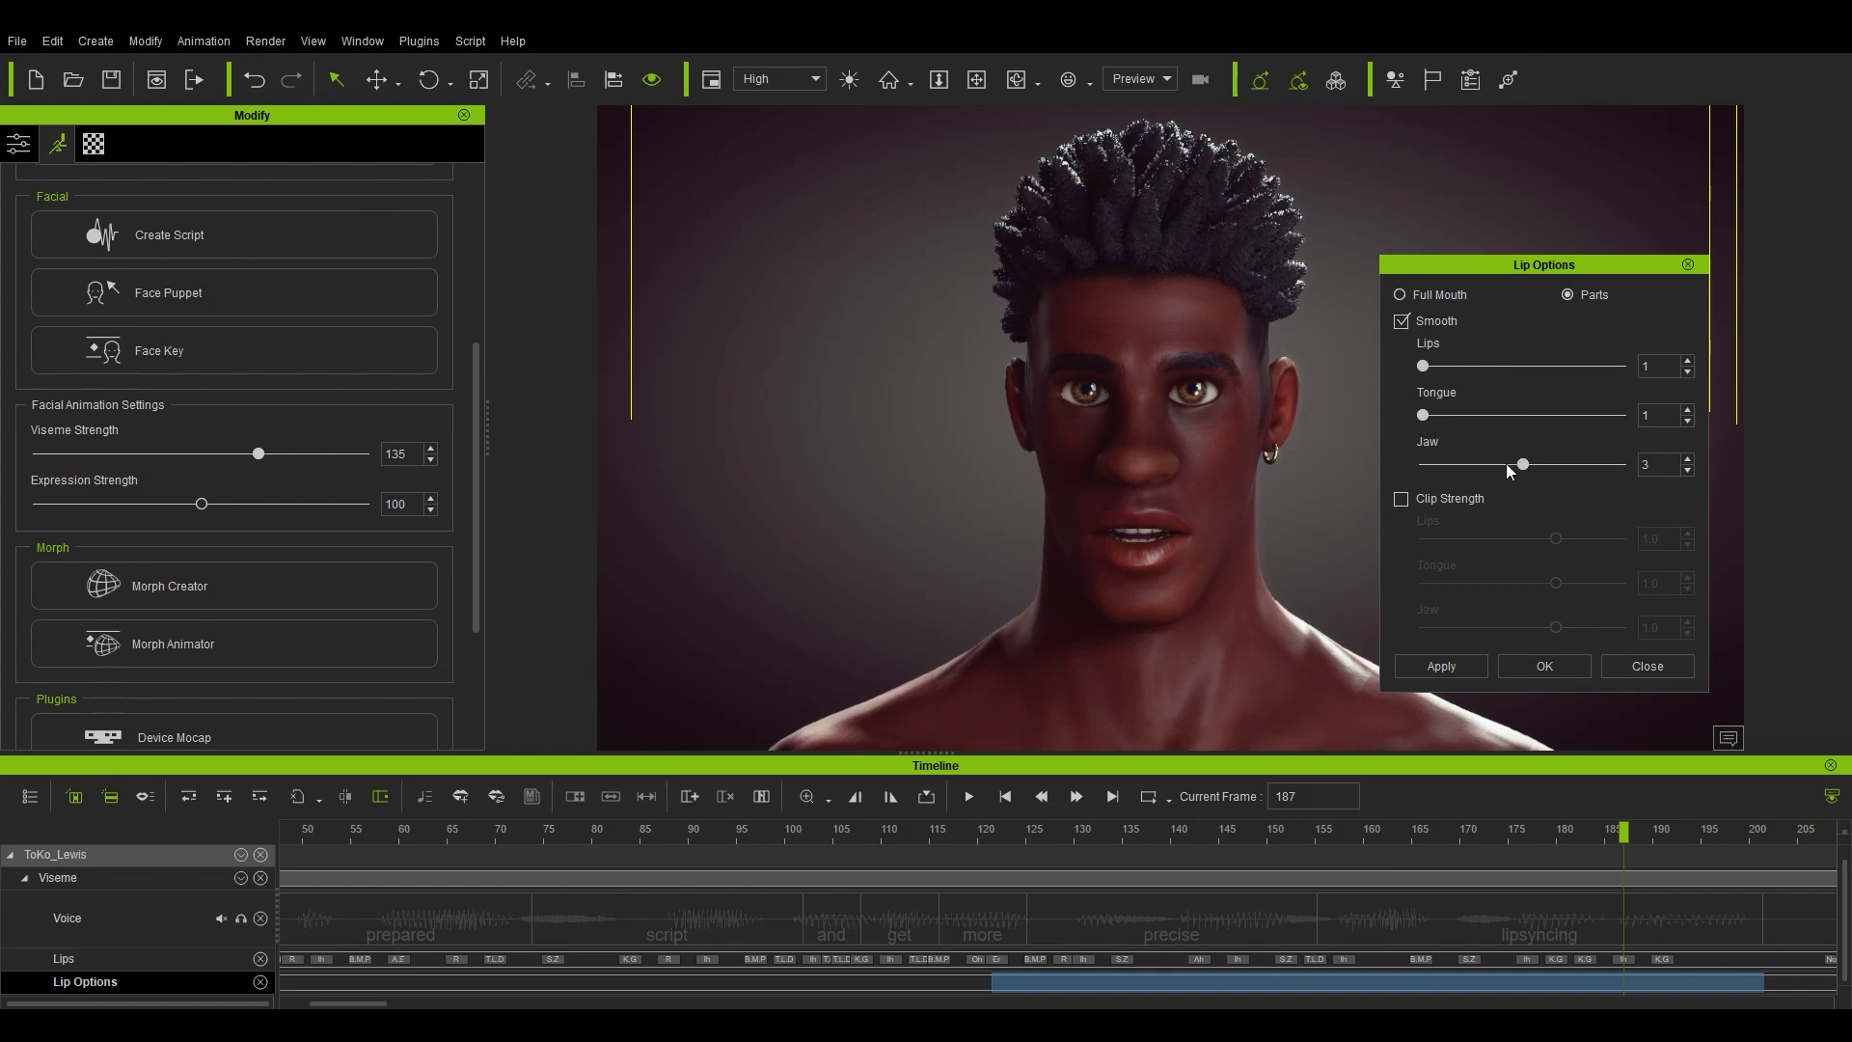
pyautogui.click(1536, 670)
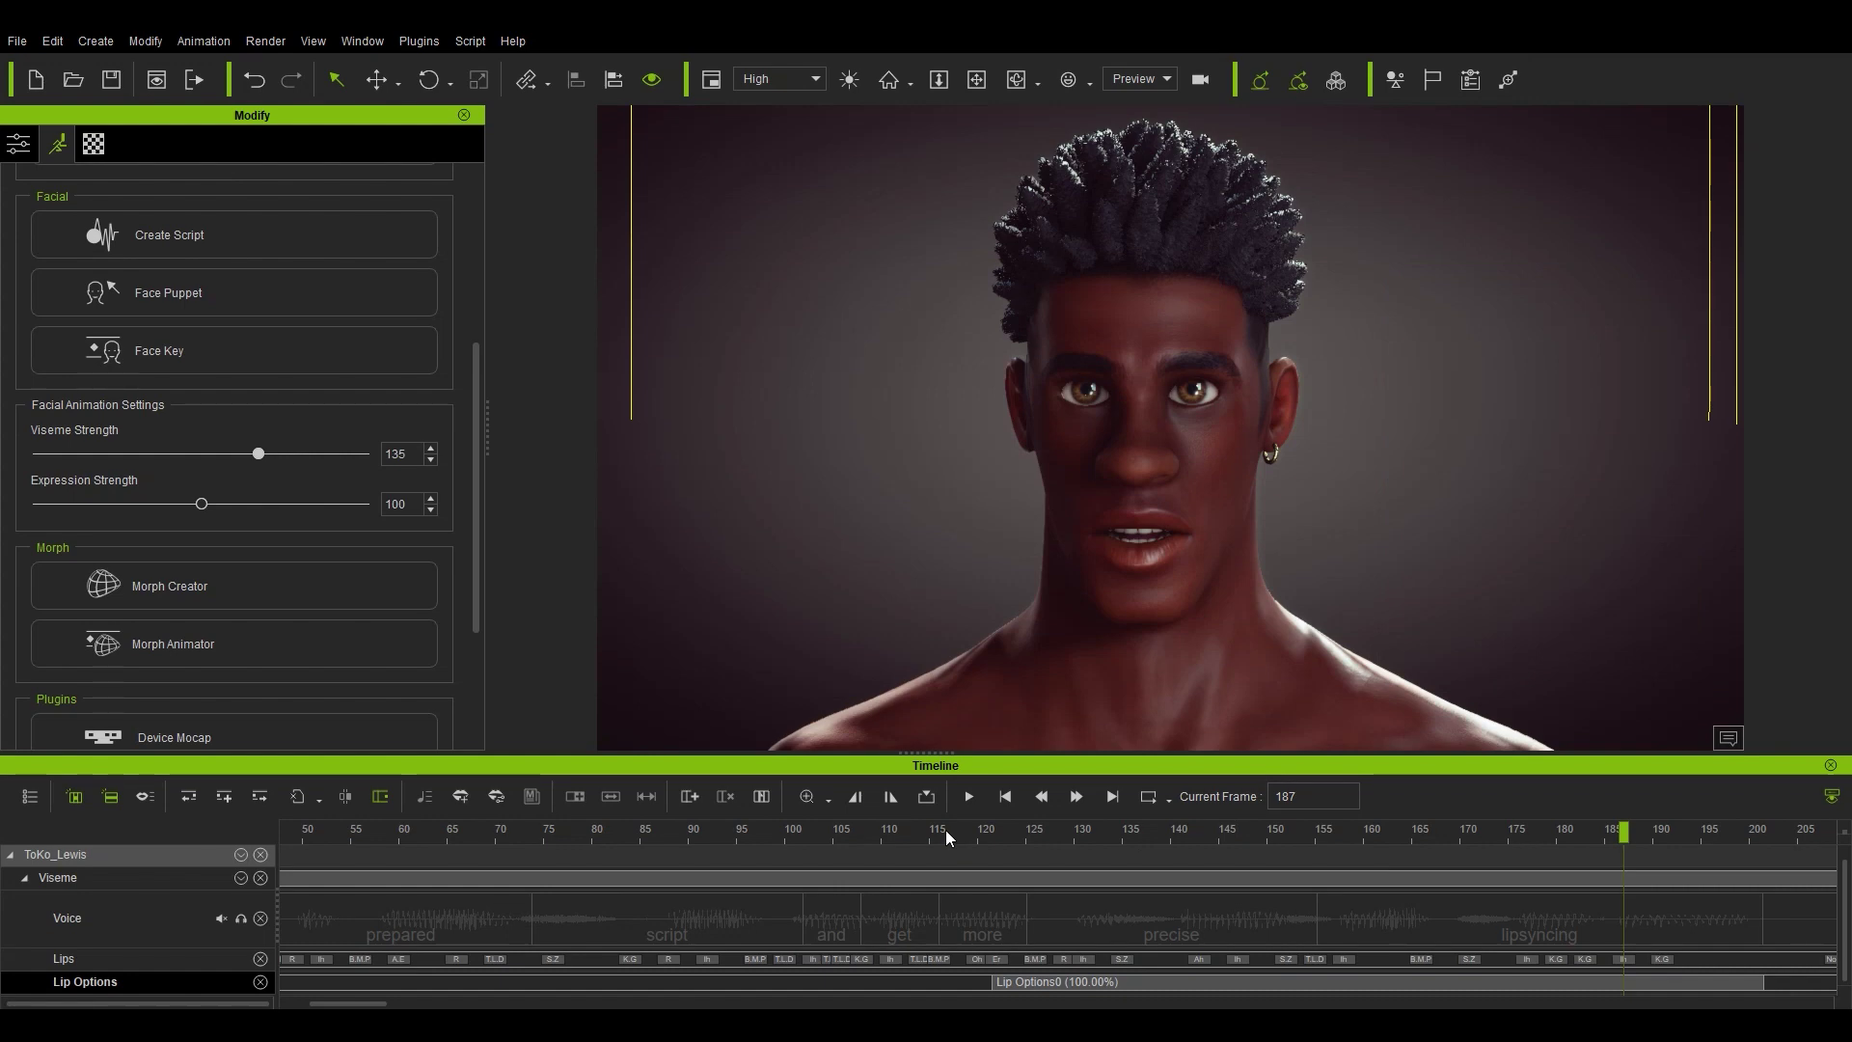
pyautogui.click(963, 800)
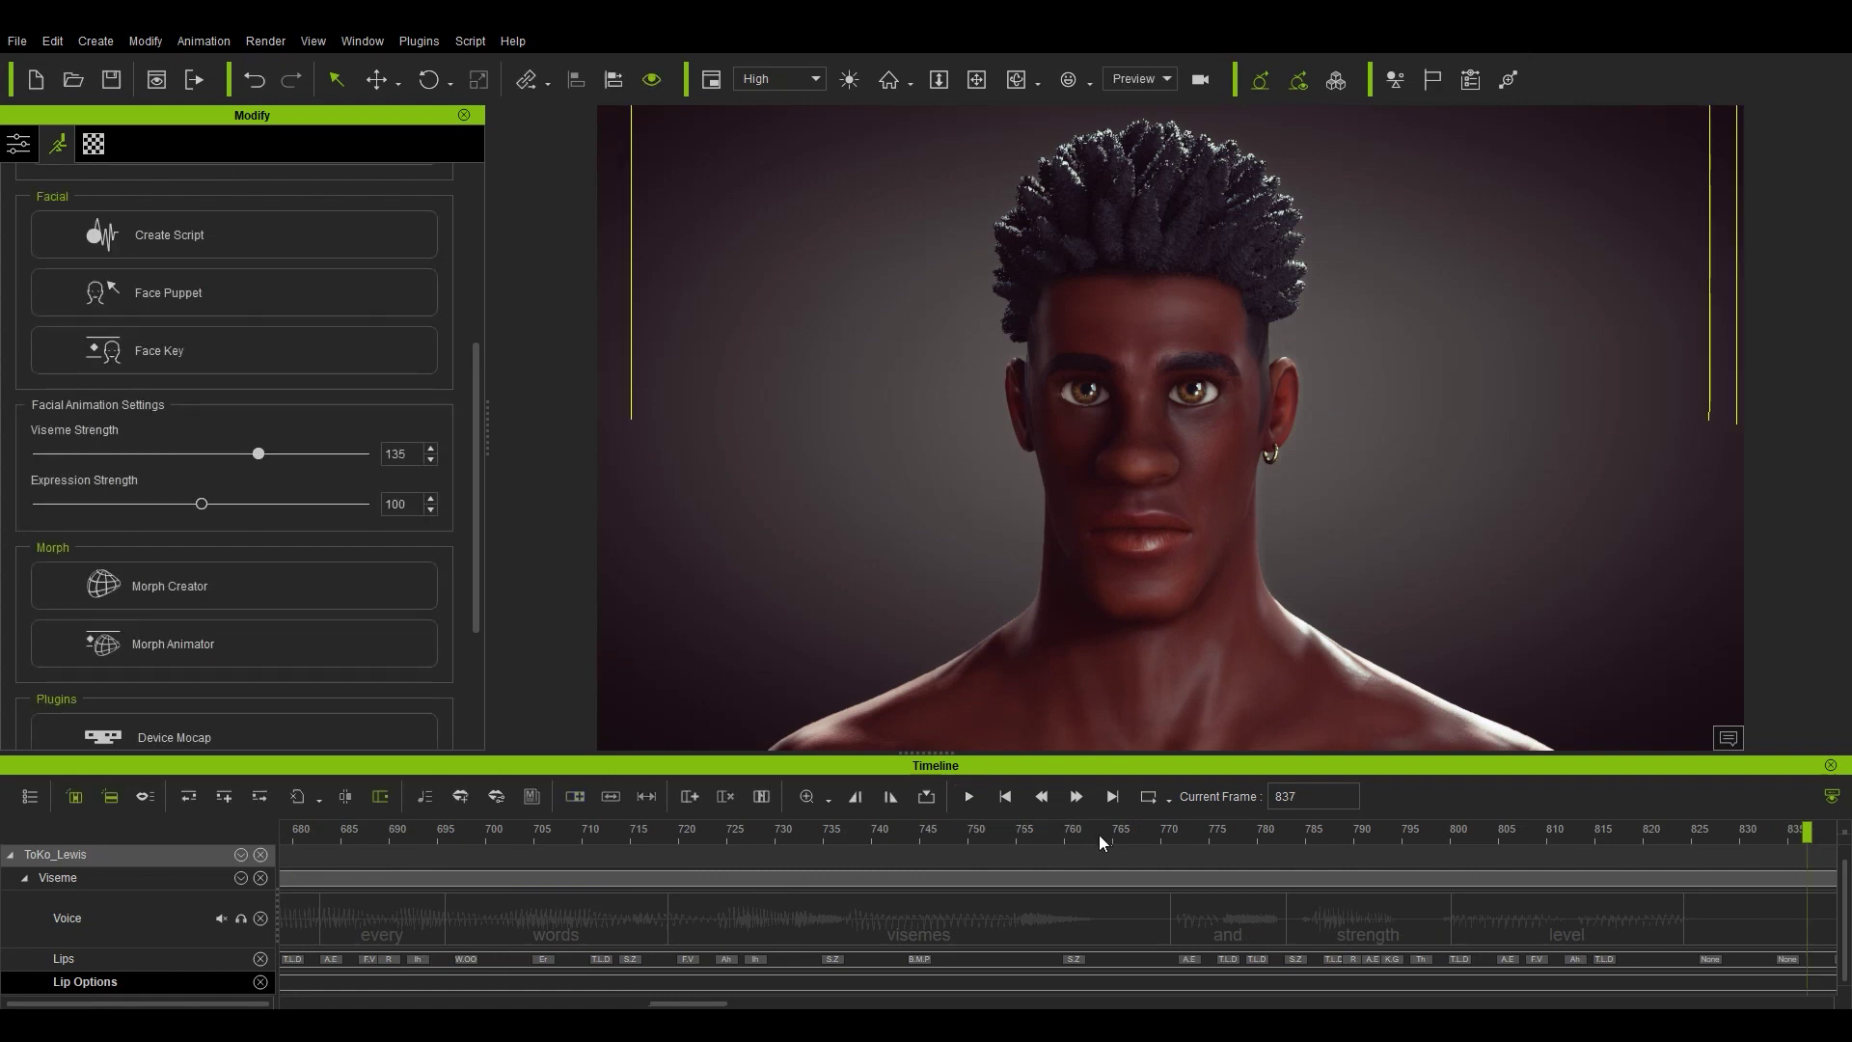
# Replay the lip-sync to check the word "like", change its Ih viseme key at frame 380 to Ah, and preview from the start
pyautogui.click(1016, 801)
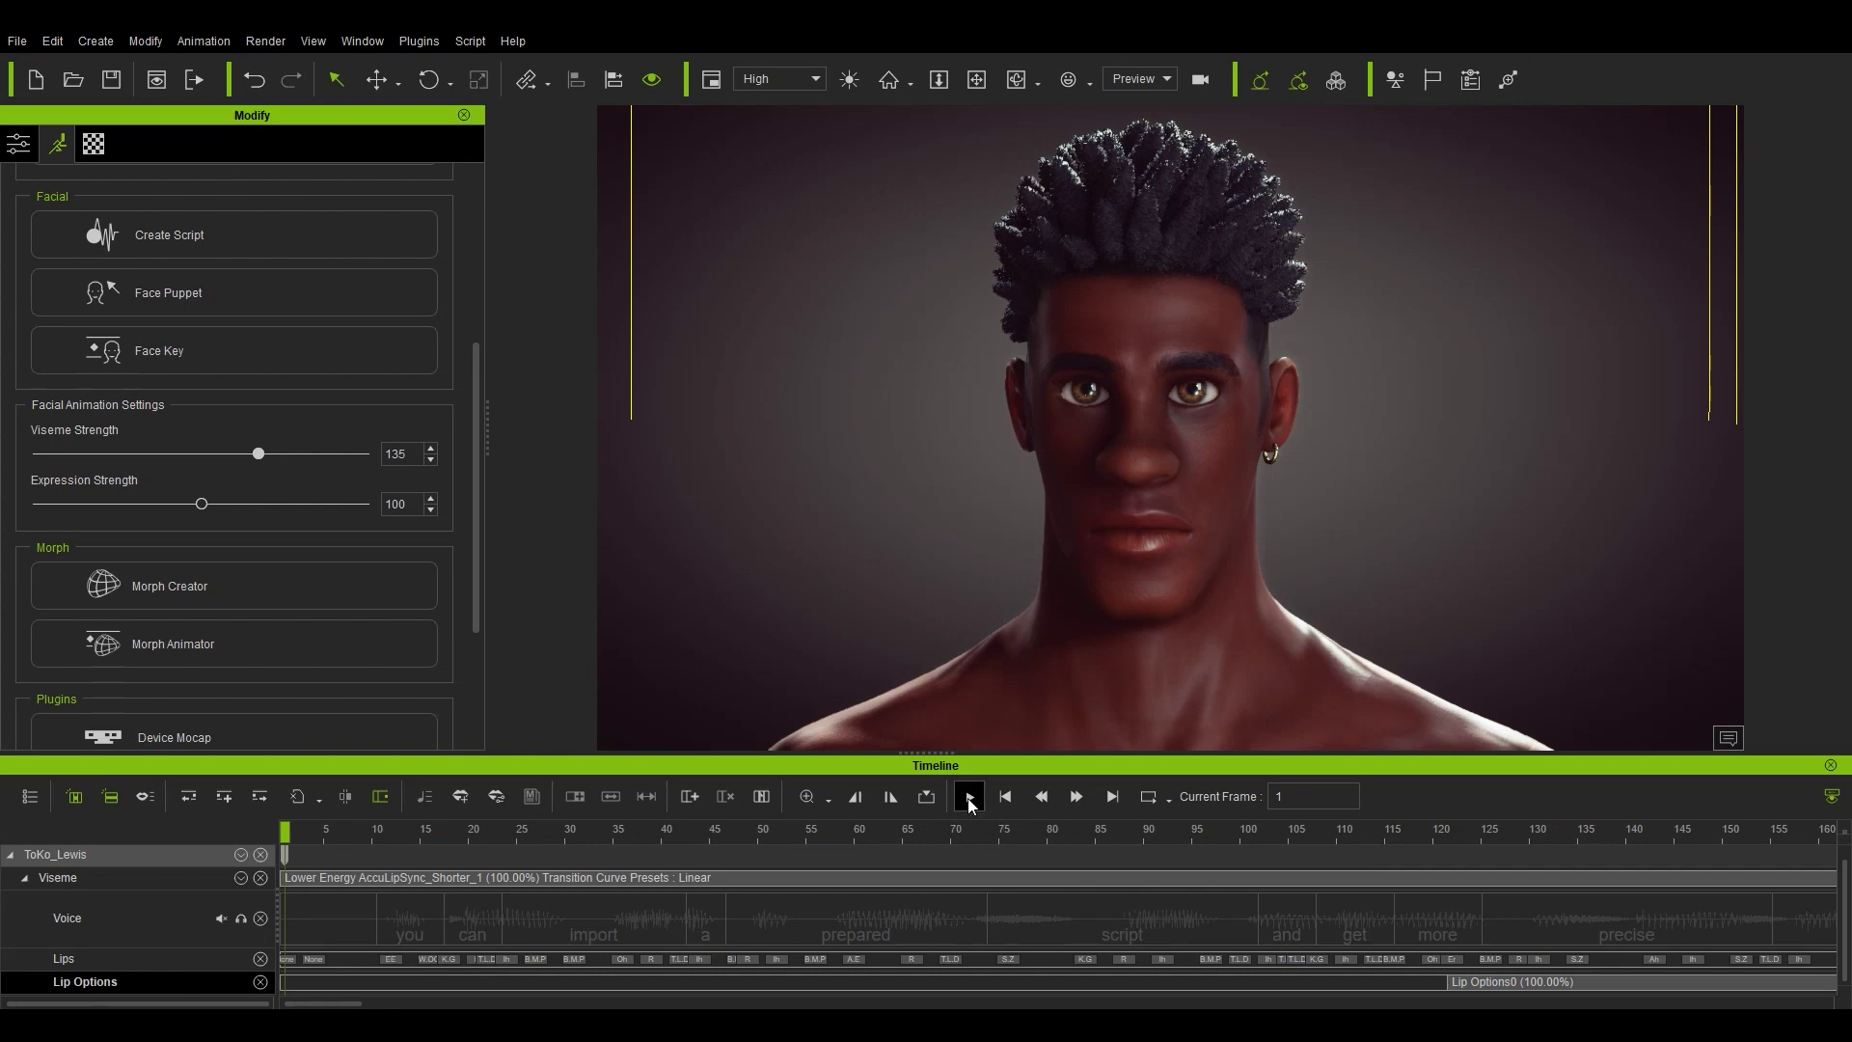
pyautogui.click(969, 797)
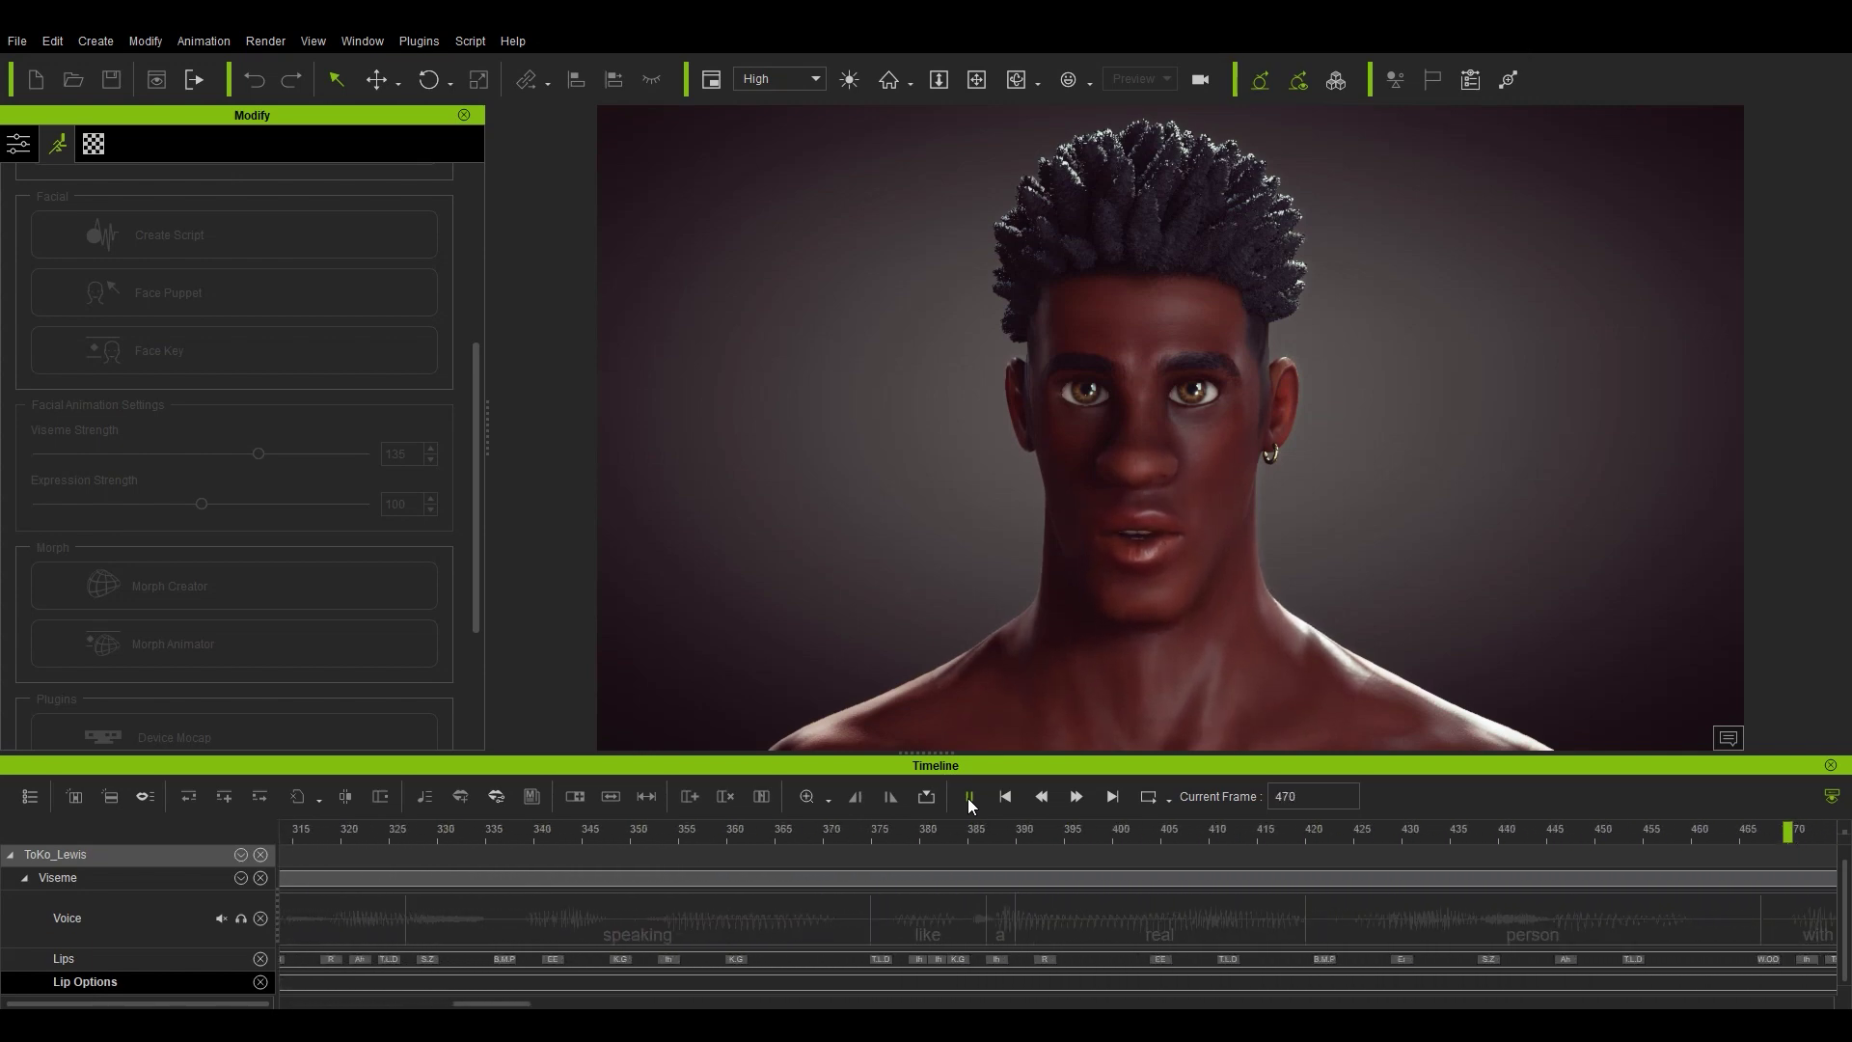
pyautogui.click(968, 797)
pyautogui.click(599, 835)
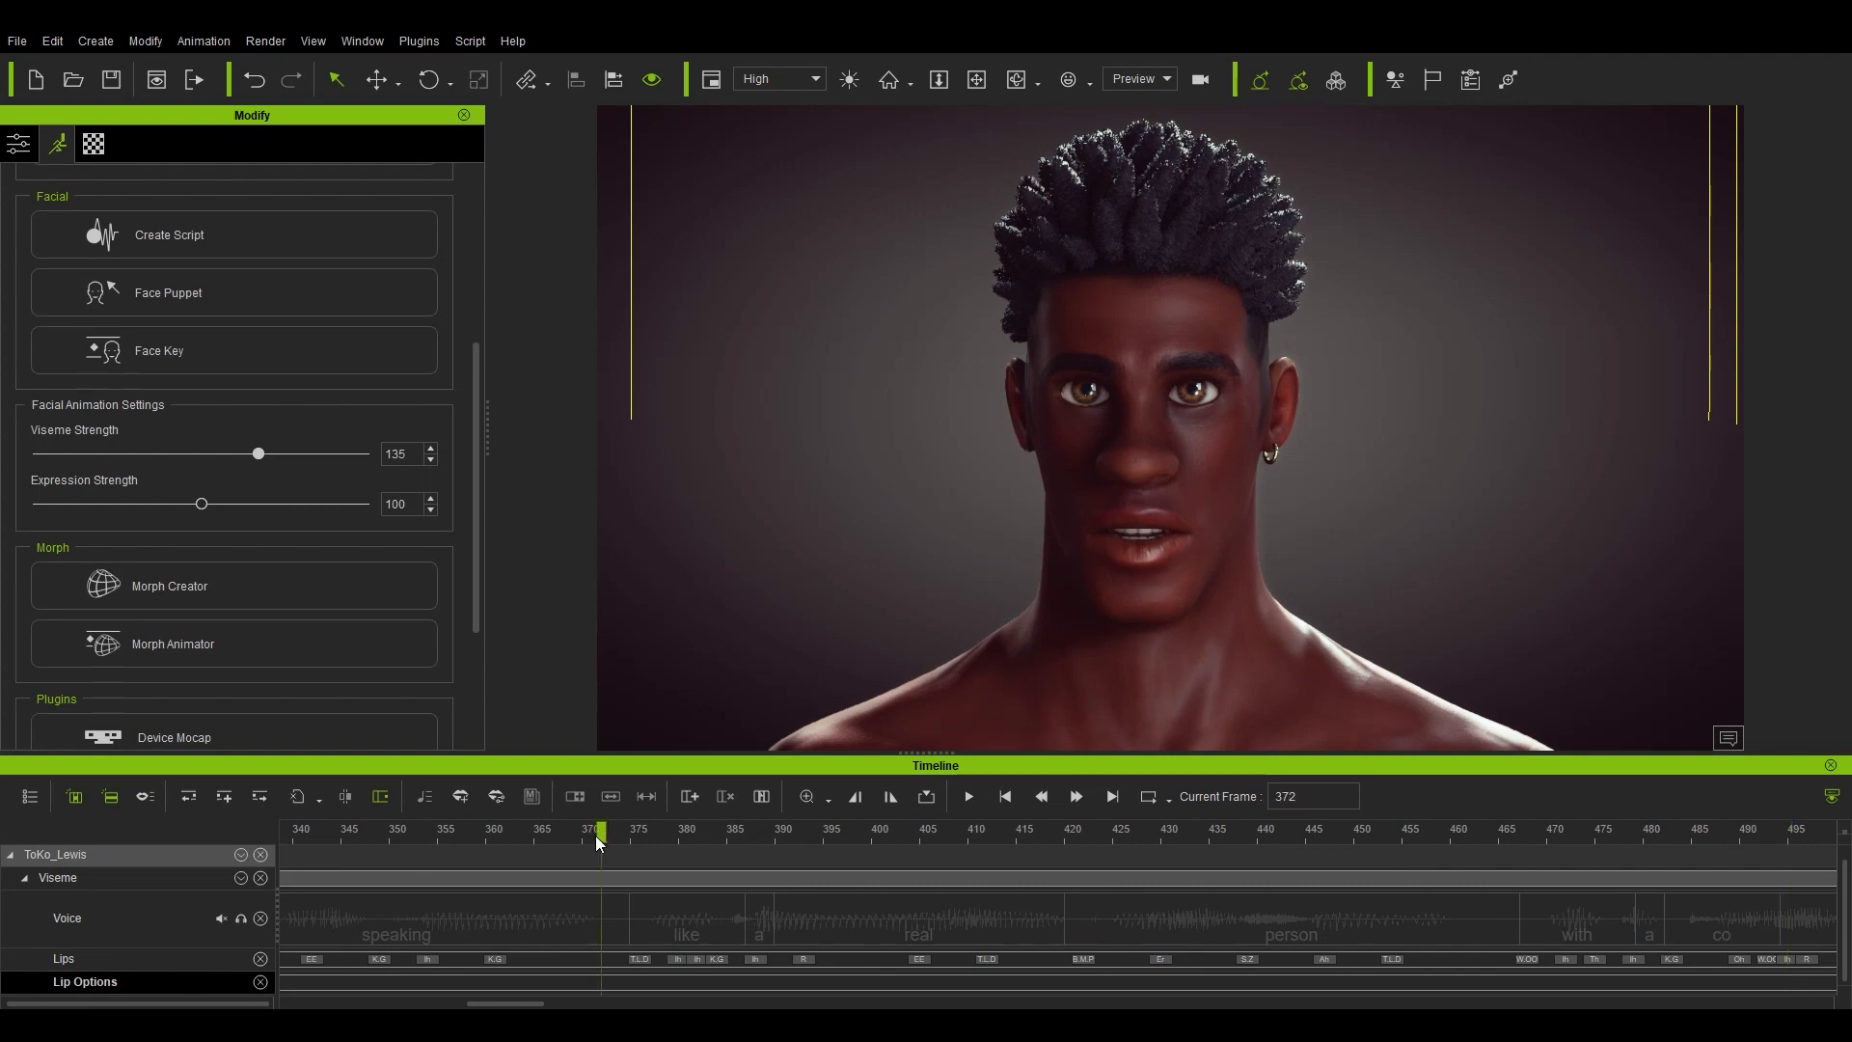
pyautogui.click(980, 789)
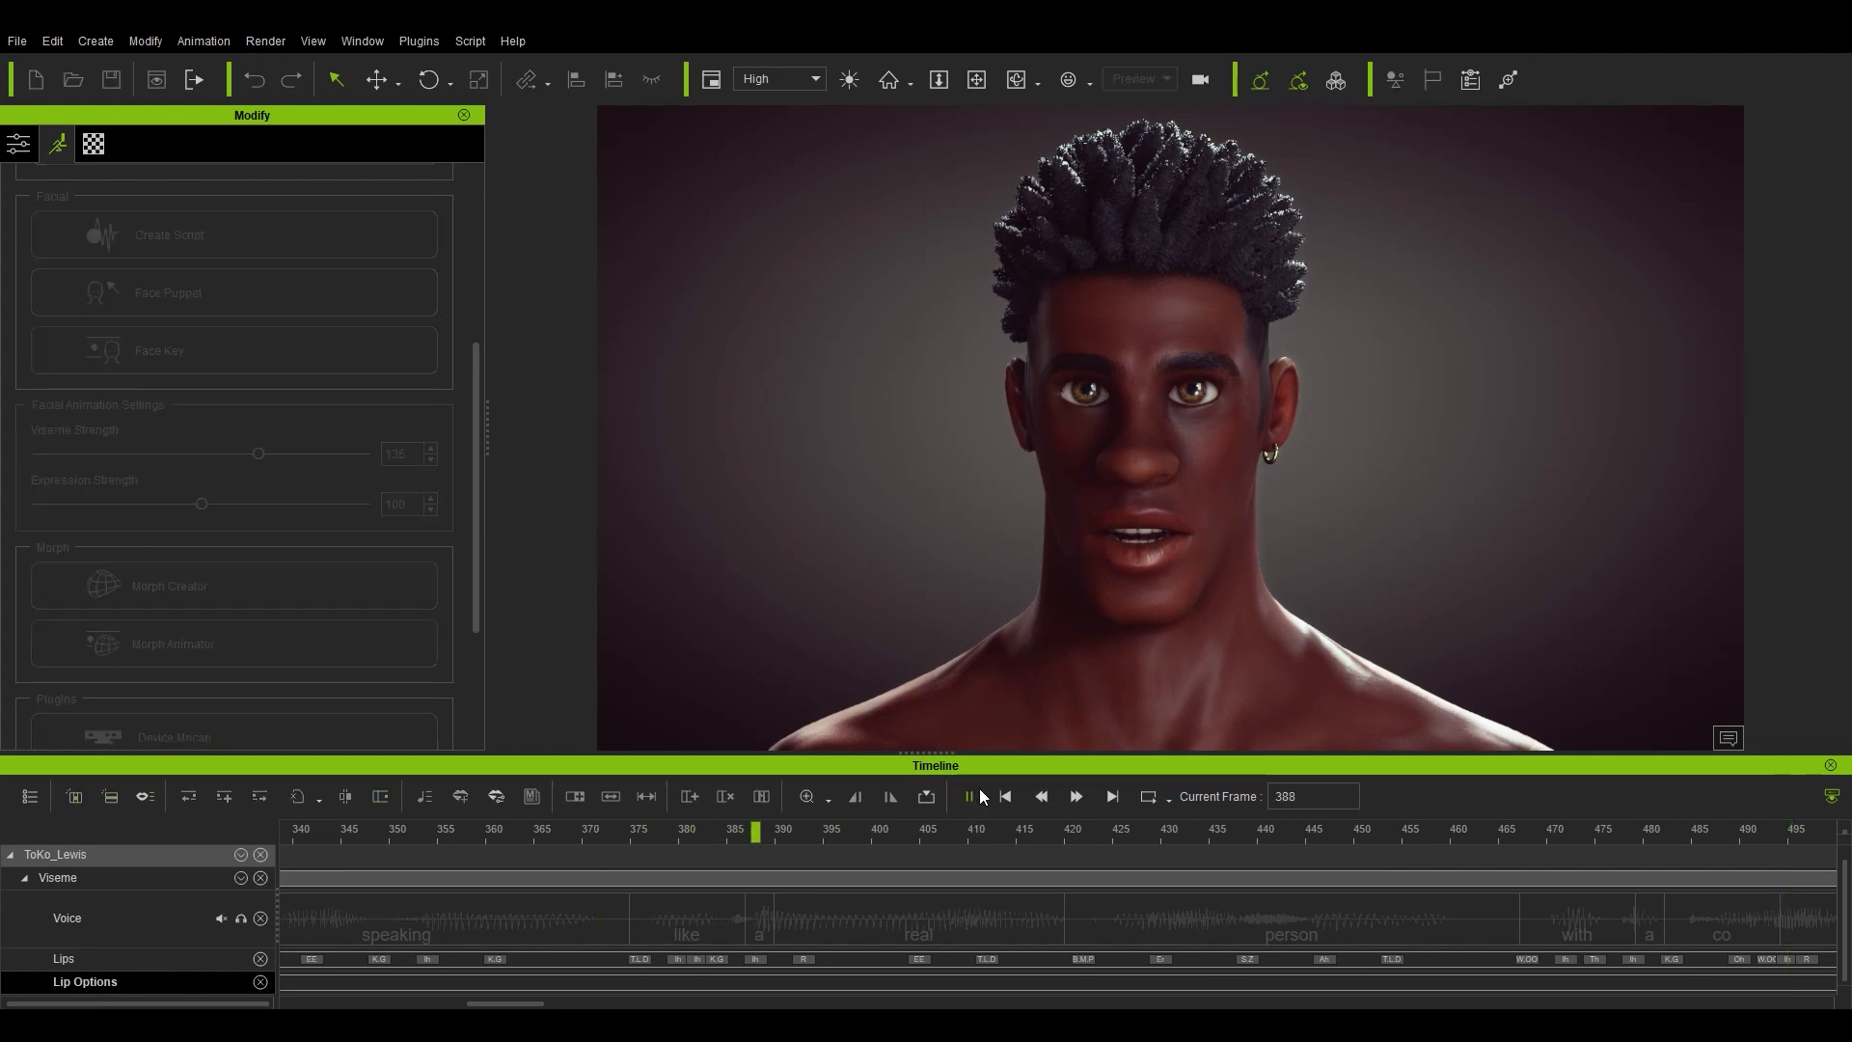
pyautogui.click(980, 789)
pyautogui.doubleClick(677, 958)
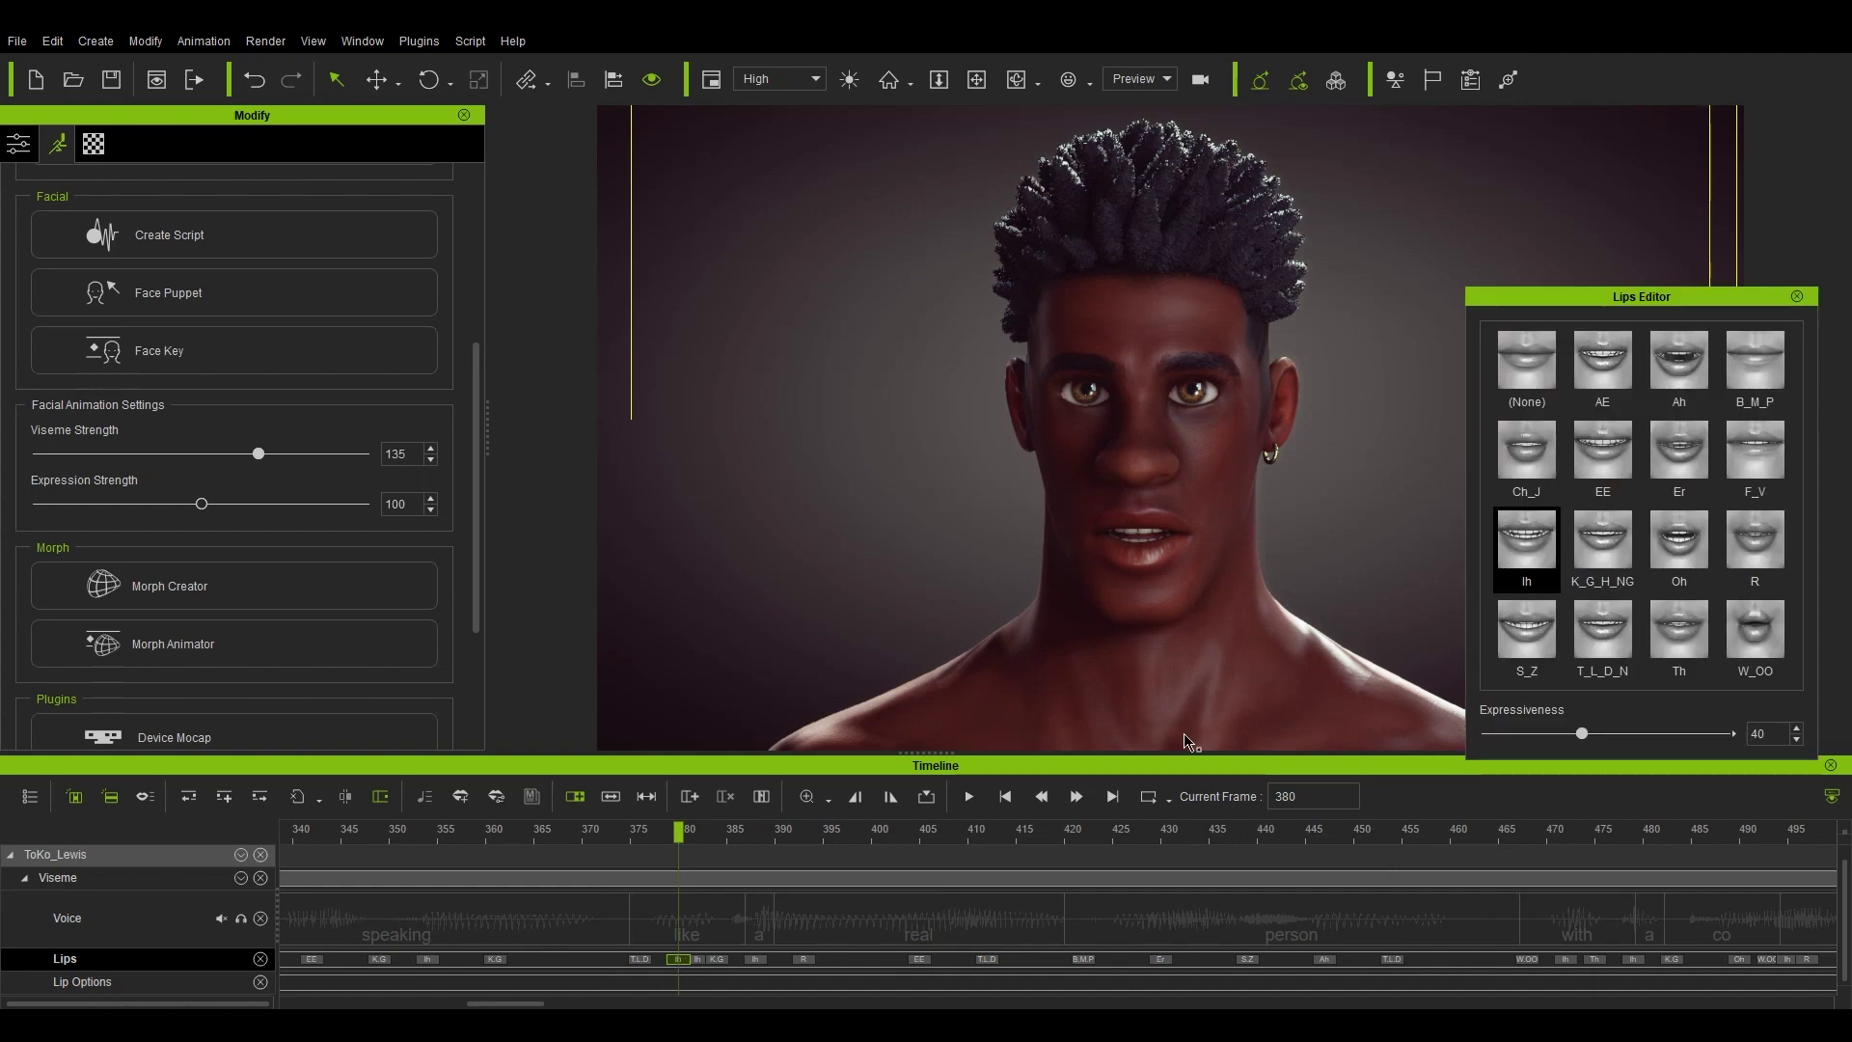
pyautogui.click(1683, 374)
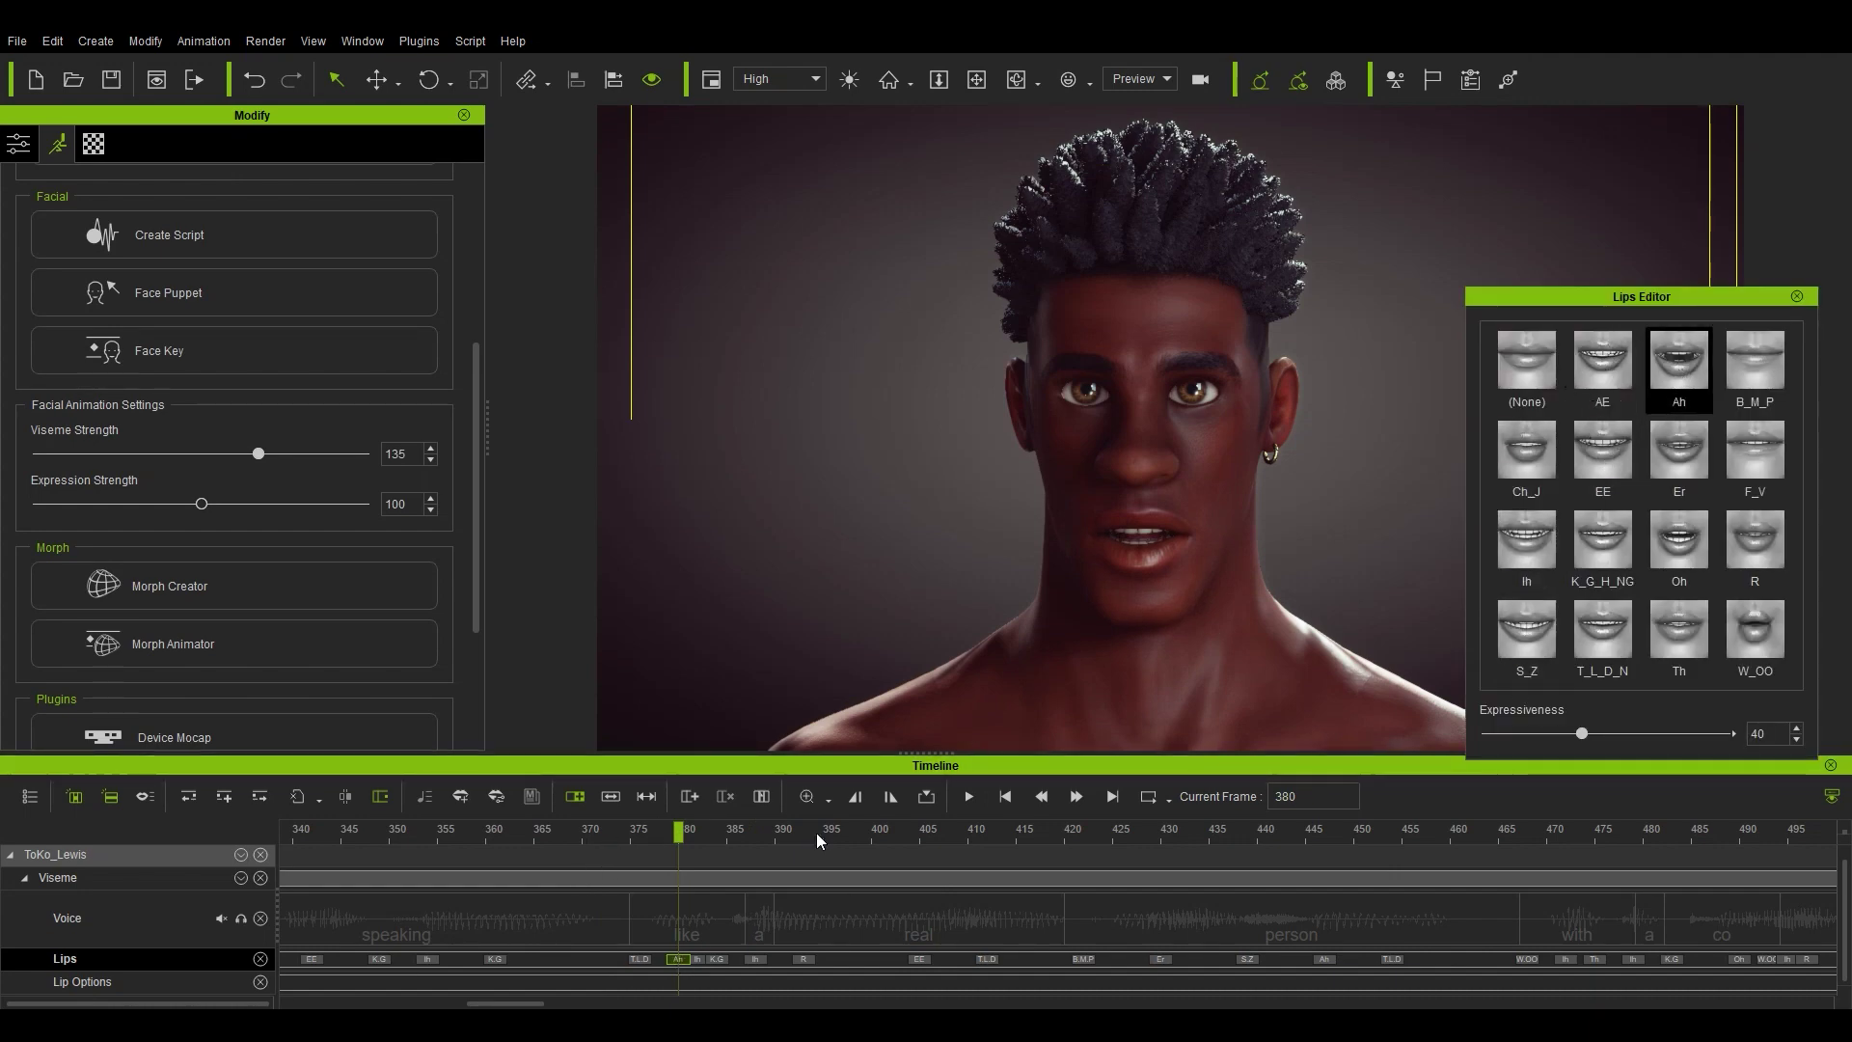
pyautogui.press('space')
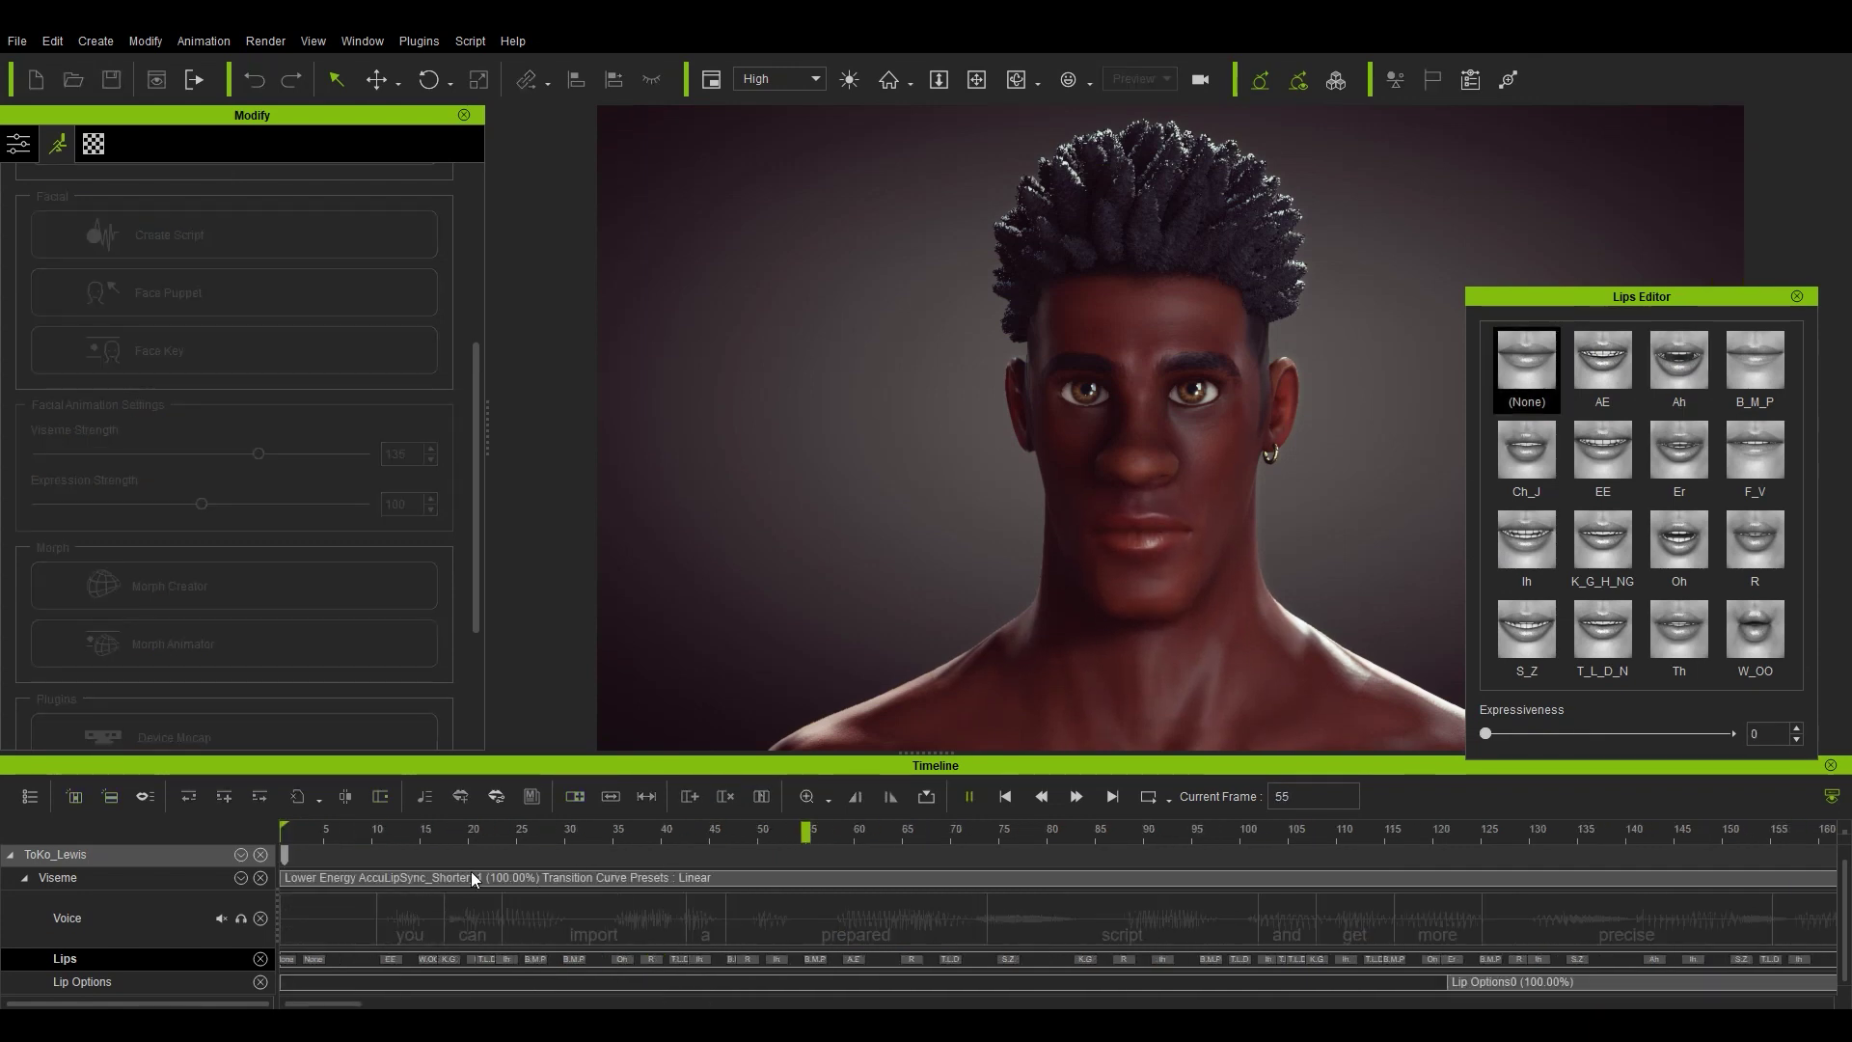